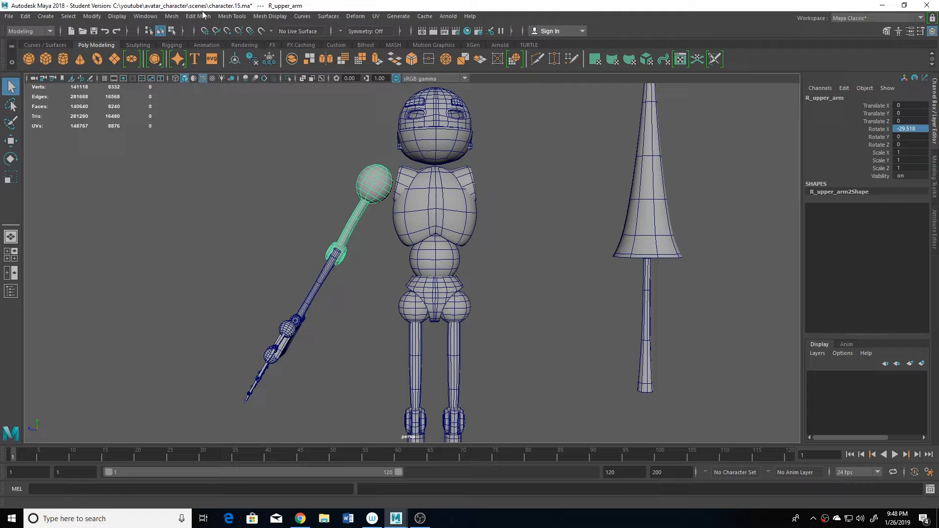
Step: Open the Outliner and place it as a floating window beside the character
{"action": "left_click", "coordinate": [145, 16]}
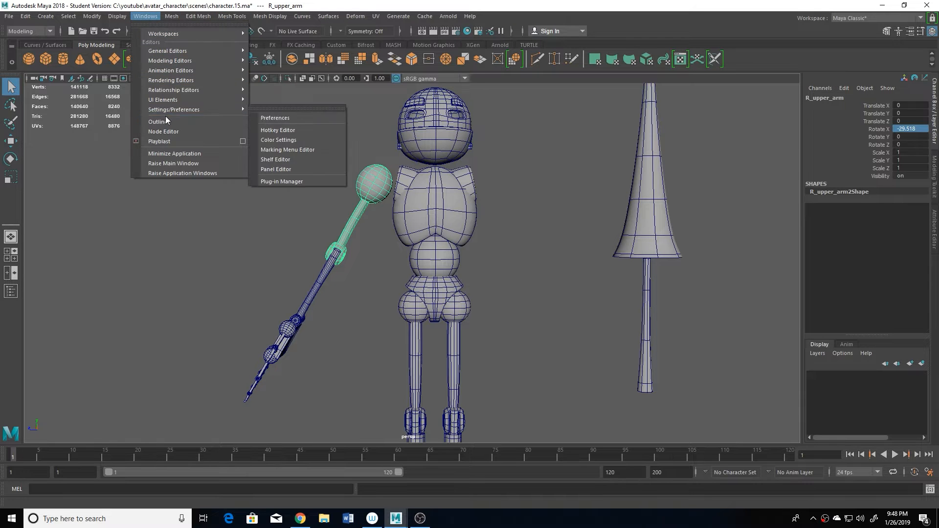
{"action": "left_click", "coordinate": [157, 122]}
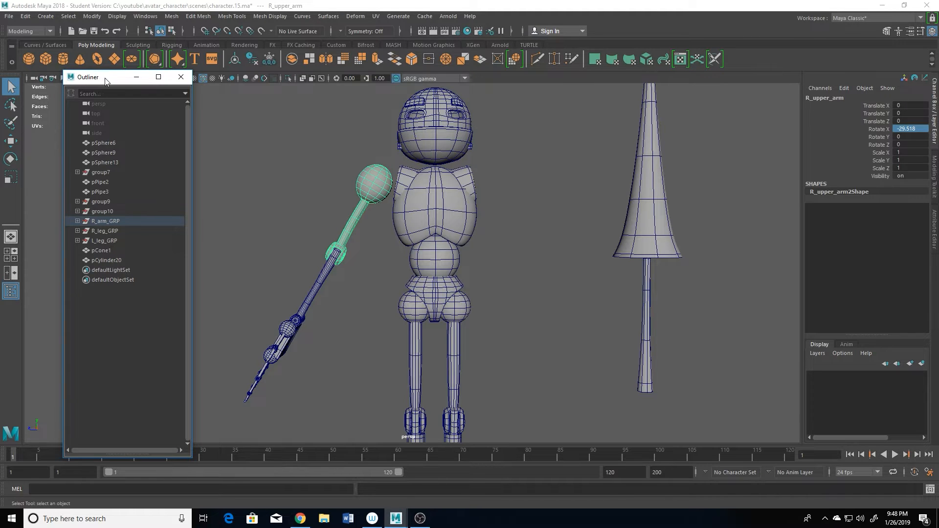
{"action": "left_click_drag", "start_coordinate": [109, 79], "coordinate": [180, 109]}
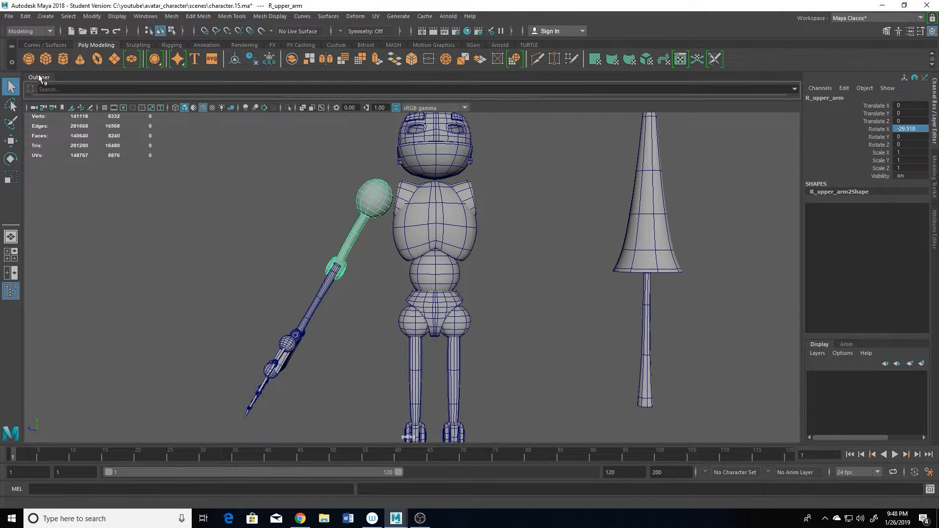
{"action": "left_click_drag", "start_coordinate": [39, 78], "coordinate": [22, 147]}
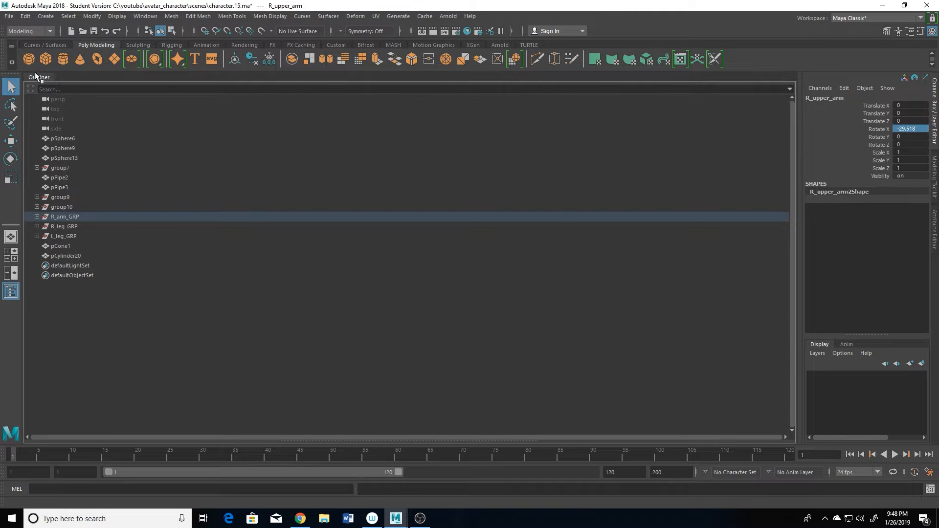
{"action": "left_click_drag", "start_coordinate": [33, 79], "coordinate": [52, 92]}
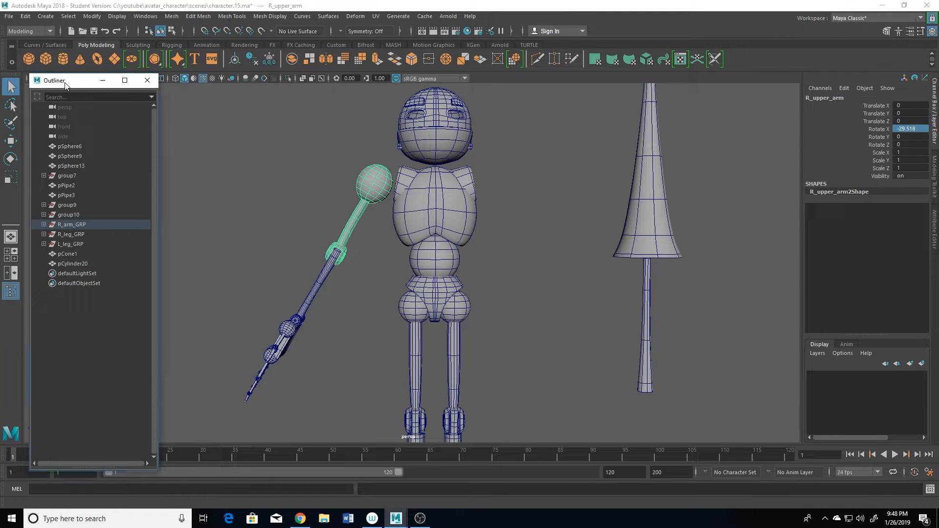
{"action": "left_click_drag", "start_coordinate": [65, 81], "coordinate": [76, 81]}
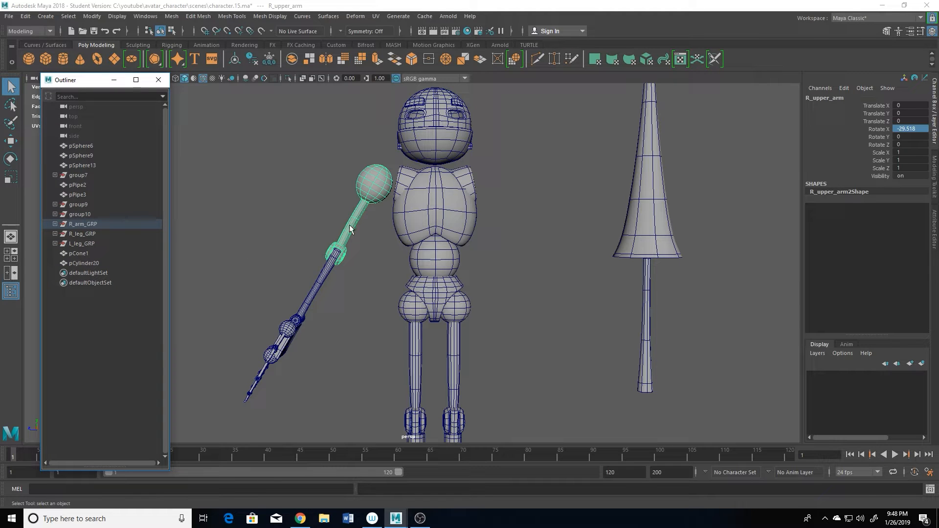
Step: Rename the character's right forearm cylinder as R_forearm and parent it under R_arm_GRP
{"action": "left_click", "coordinate": [80, 223]}
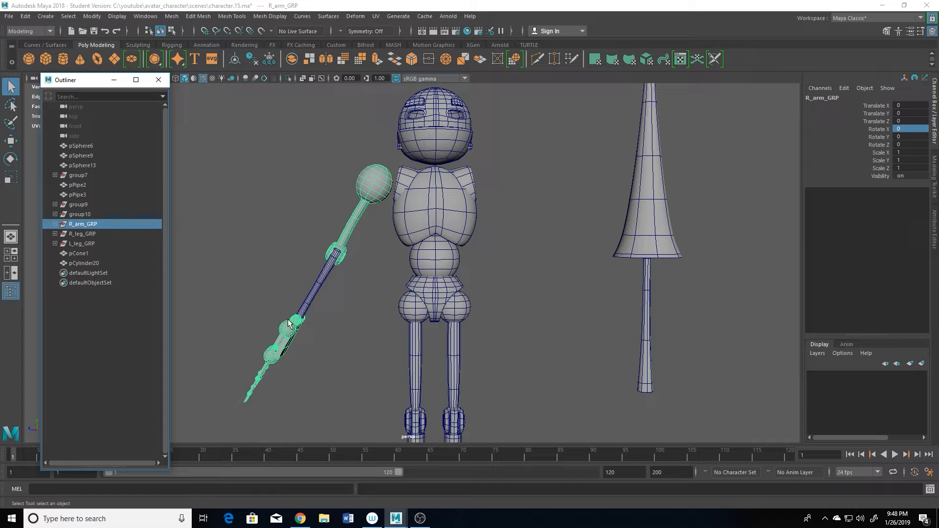
{"action": "left_click", "coordinate": [312, 294]}
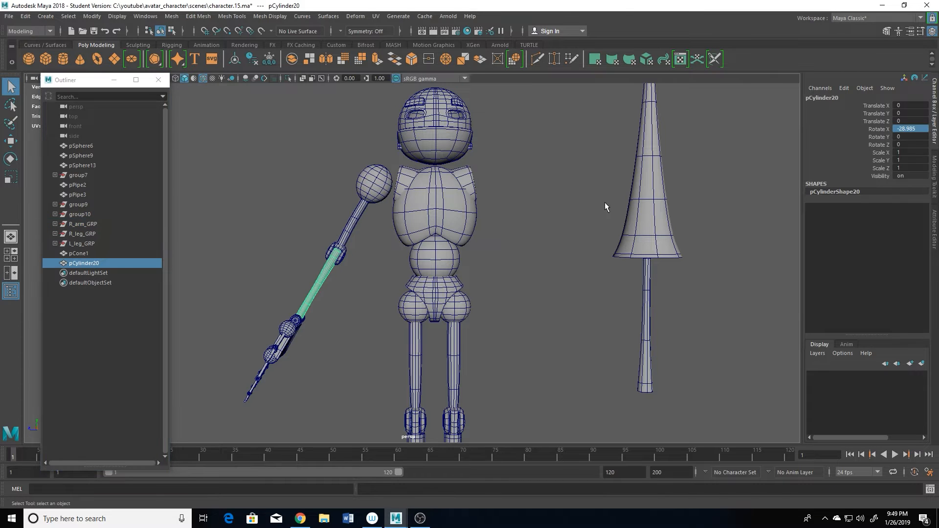
{"action": "double_click", "coordinate": [837, 98]}
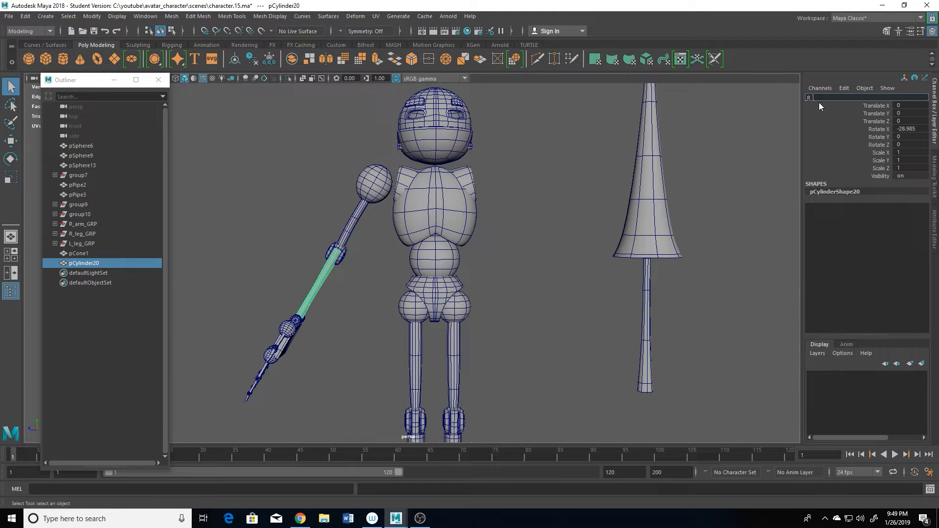
{"action": "type", "text": "R_forearm"}
{"action": "key", "text": "Return"}
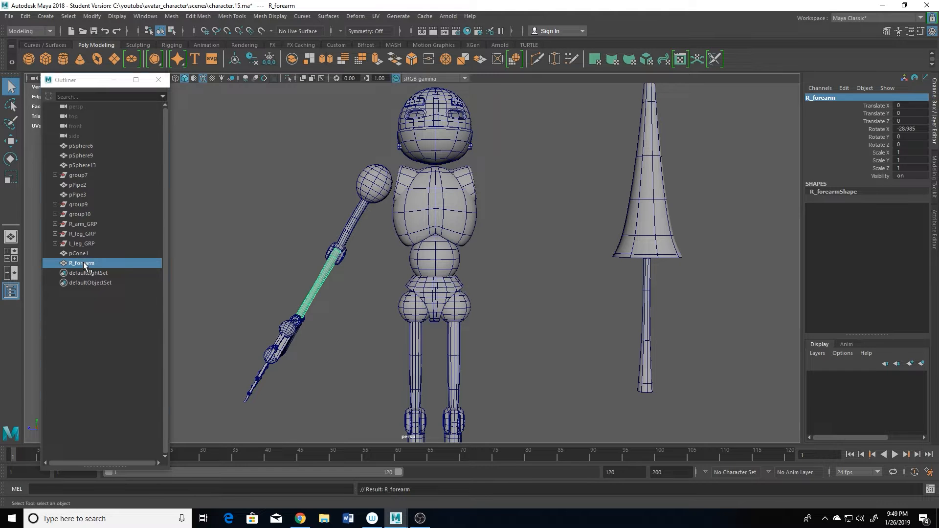
{"action": "middle_click_drag", "start_coordinate": [85, 265], "coordinate": [88, 225]}
{"action": "left_click", "coordinate": [87, 224]}
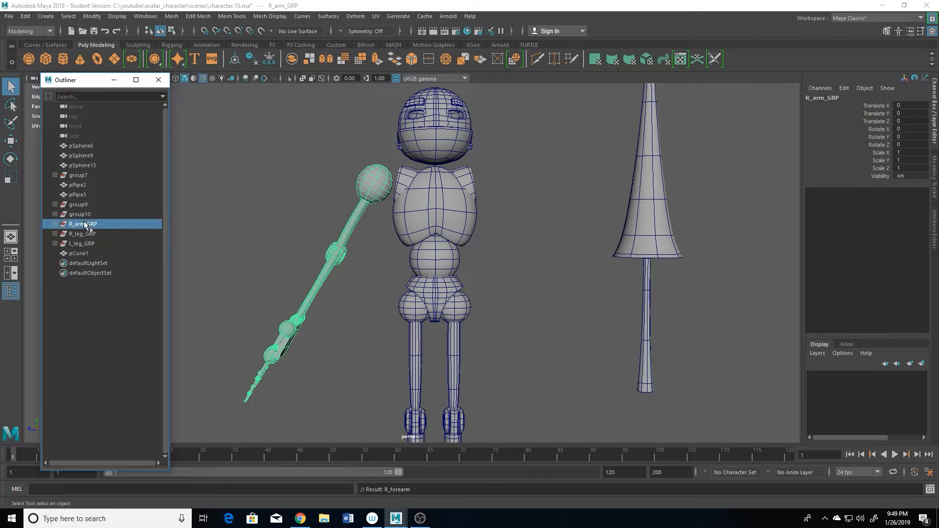
Step: Duplicate R_arm_GRP and set the copy's Scale Z to -1 to mirror the arm to the character's other side
{"action": "key", "text": "w"}
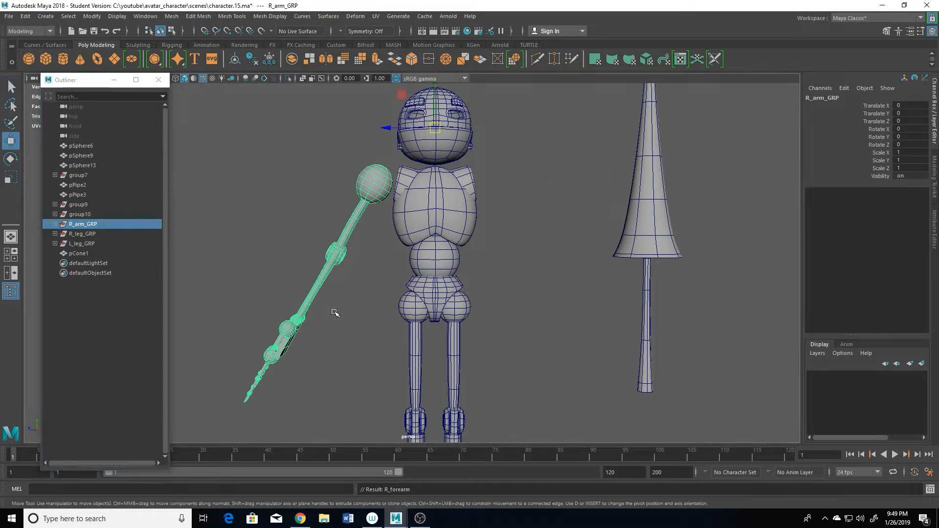
{"action": "scroll", "coordinate": [400, 292], "scroll_direction": "down", "scroll_amount": 3}
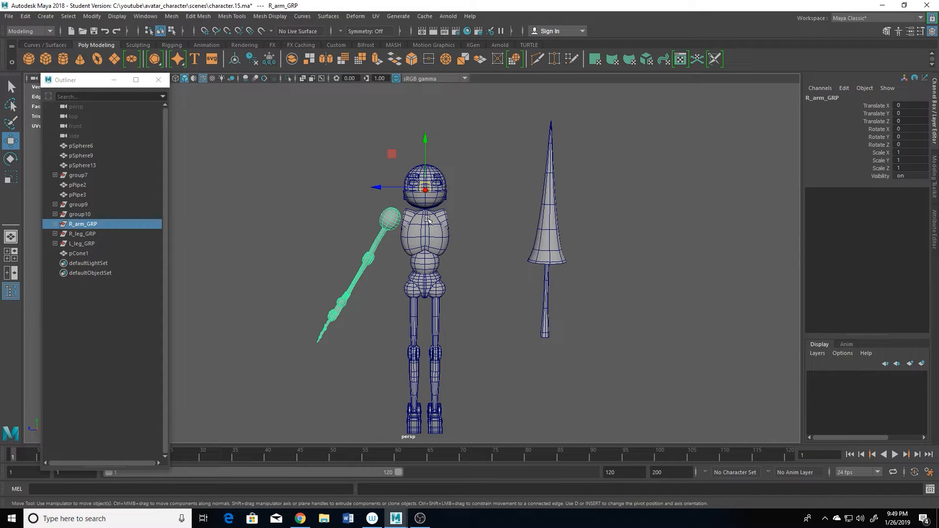
{"action": "left_click_drag", "start_coordinate": [462, 297], "coordinate": [464, 312], "text": "alt"}
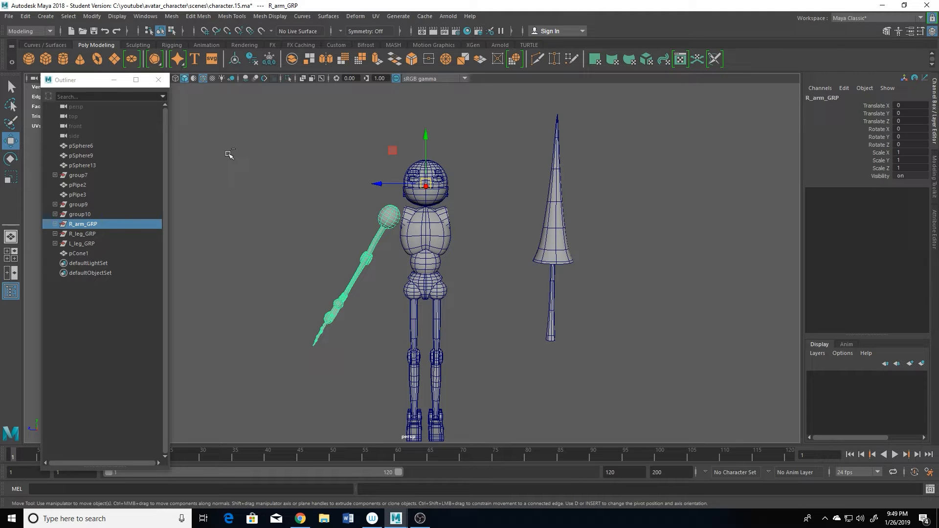
{"action": "key", "text": "ctrl+d"}
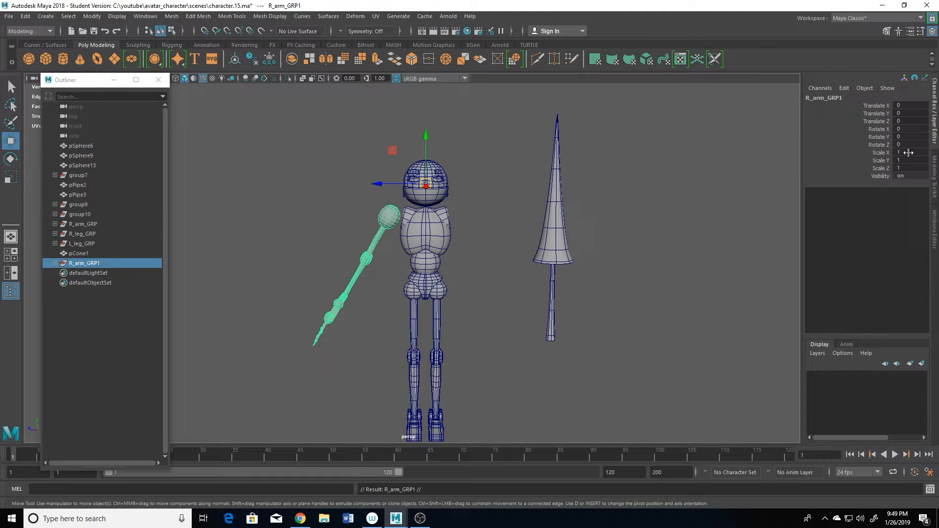
{"action": "left_click", "coordinate": [896, 168]}
{"action": "type", "text": "-1"}
{"action": "key", "text": "Return"}
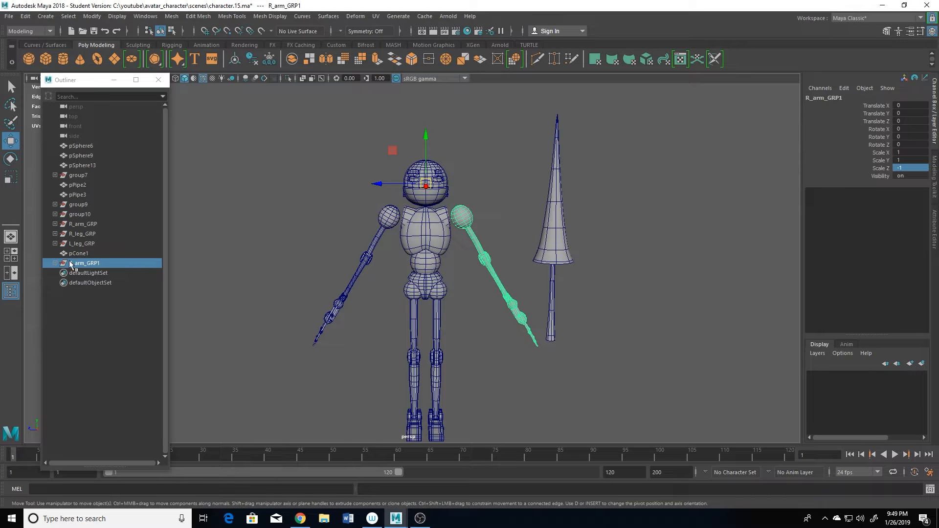
Step: Expand the duplicated arm group's hierarchy down to the parts of every finger and the thumb
{"action": "left_click", "coordinate": [55, 263]}
{"action": "left_click", "coordinate": [61, 273]}
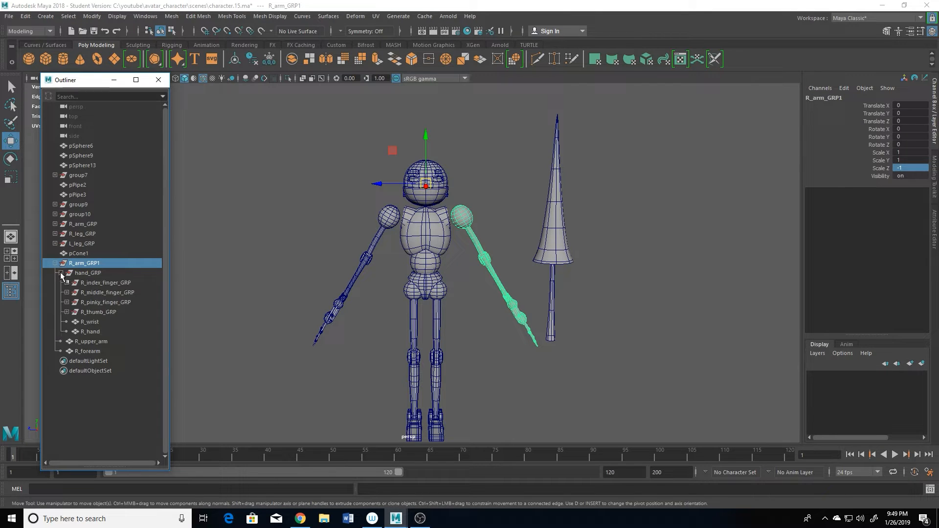
{"action": "left_click", "coordinate": [67, 282]}
{"action": "left_click", "coordinate": [67, 390]}
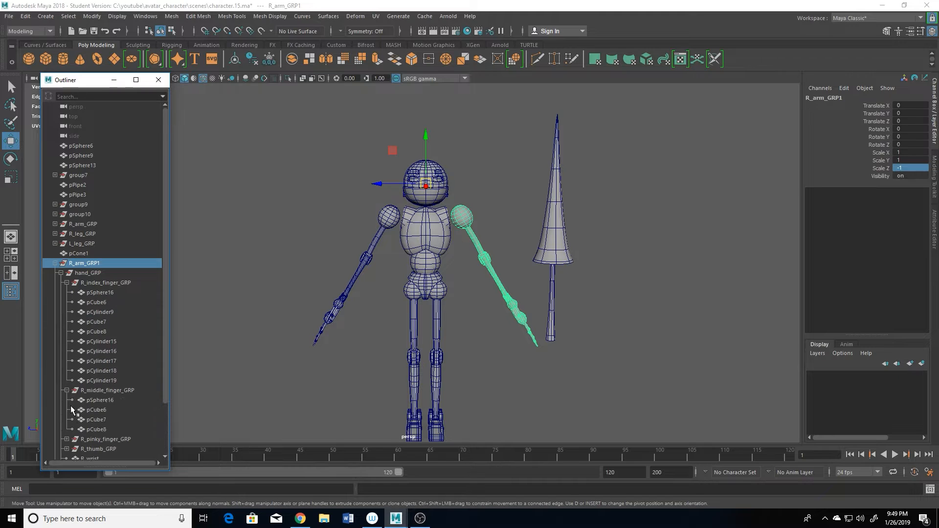
{"action": "scroll", "coordinate": [81, 394], "scroll_direction": "down", "scroll_amount": 2}
{"action": "left_click", "coordinate": [67, 380]}
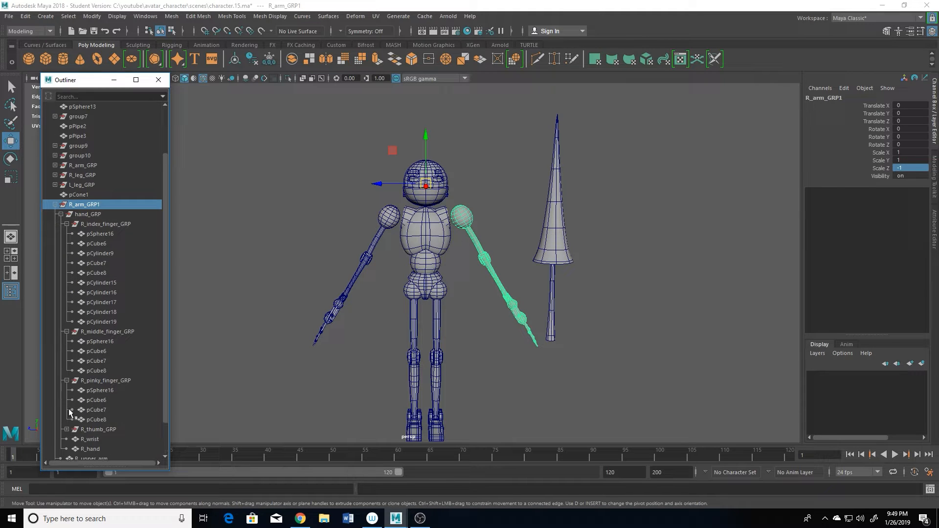
{"action": "left_click", "coordinate": [67, 429]}
{"action": "scroll", "coordinate": [122, 373], "scroll_direction": "down", "scroll_amount": 3}
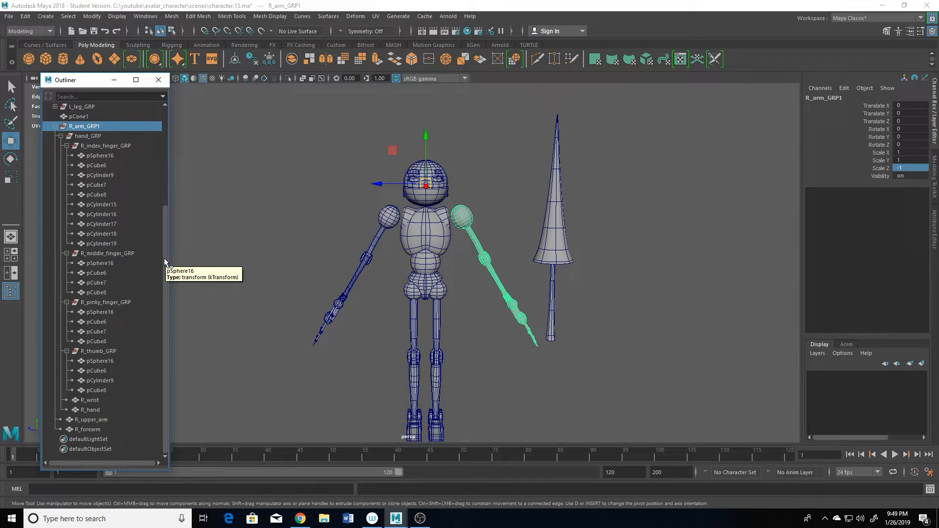
Step: Select the duplicated arm group with its whole hierarchy and replace the R_ prefix with L_ in all names
{"action": "left_click", "coordinate": [90, 430], "text": "shift"}
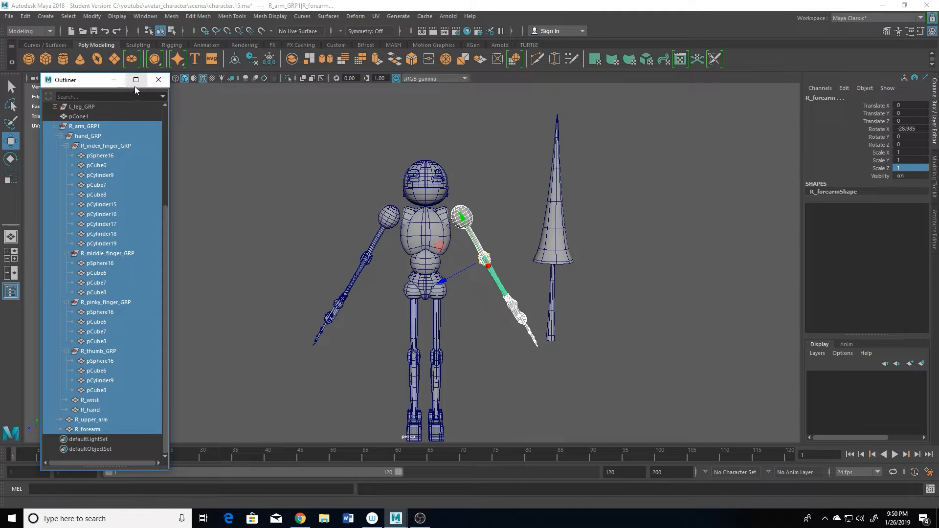
{"action": "left_click", "coordinate": [92, 17]}
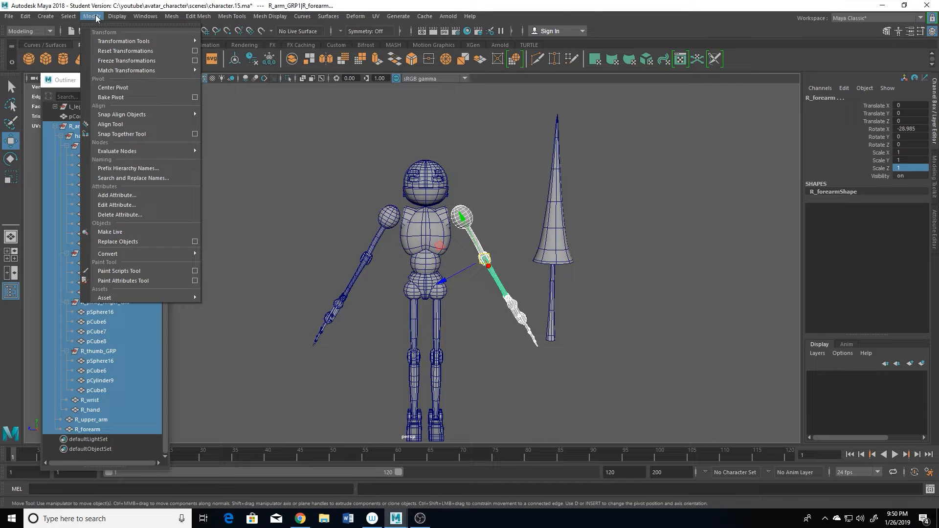
{"action": "left_click", "coordinate": [137, 178]}
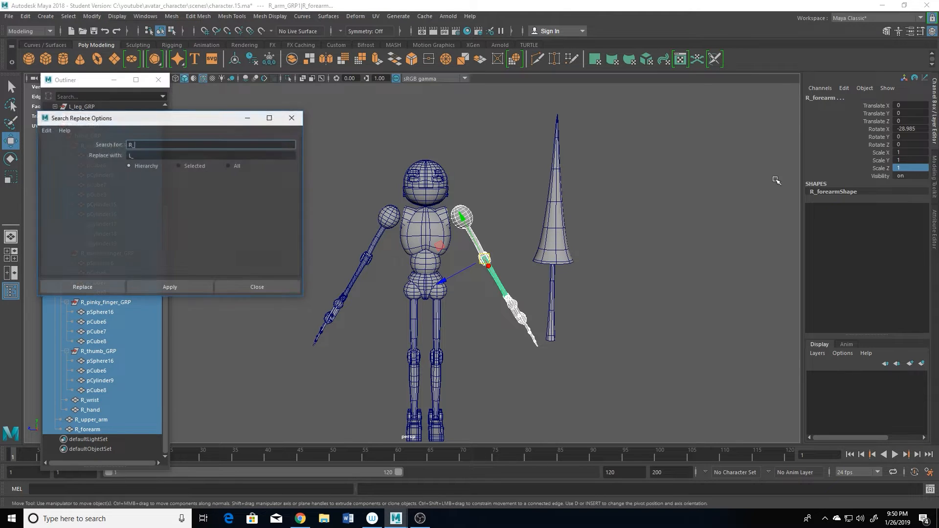
{"action": "left_click_drag", "start_coordinate": [165, 119], "coordinate": [643, 102]}
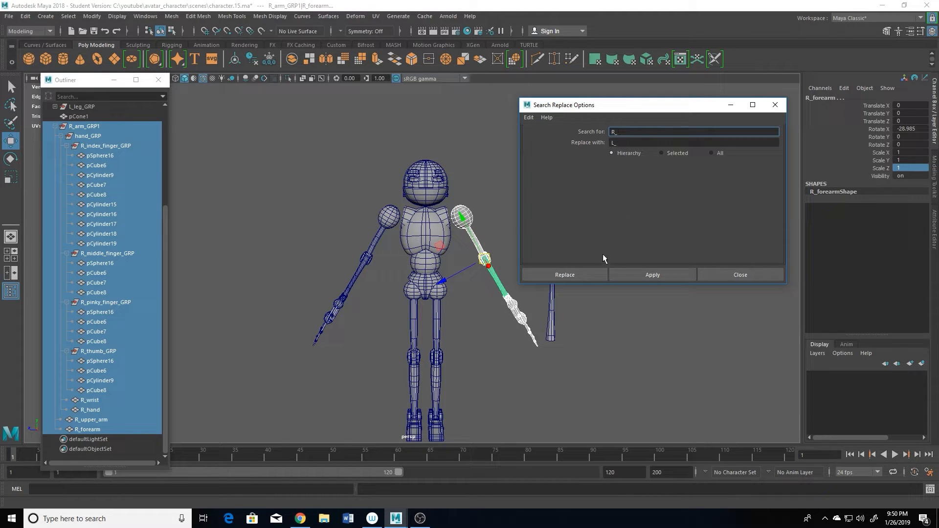
{"action": "left_click", "coordinate": [568, 275]}
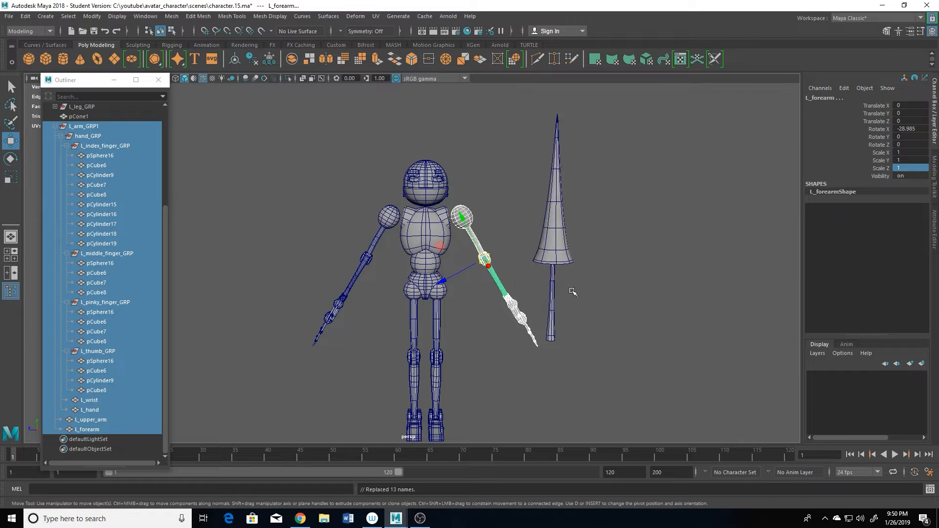
Step: Rename the mirrored arm's top group as L_arm_GRP and collapse its hierarchy
{"action": "left_click", "coordinate": [79, 129]}
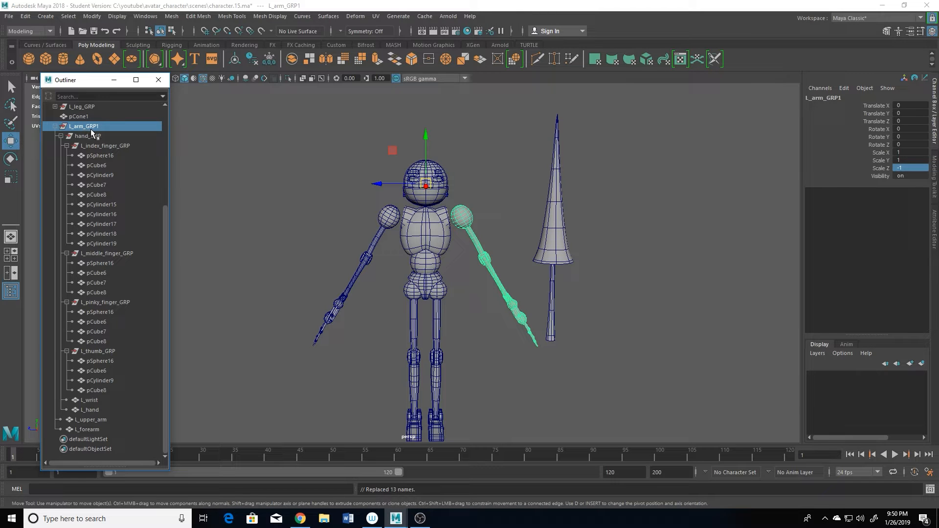
{"action": "double_click", "coordinate": [97, 126]}
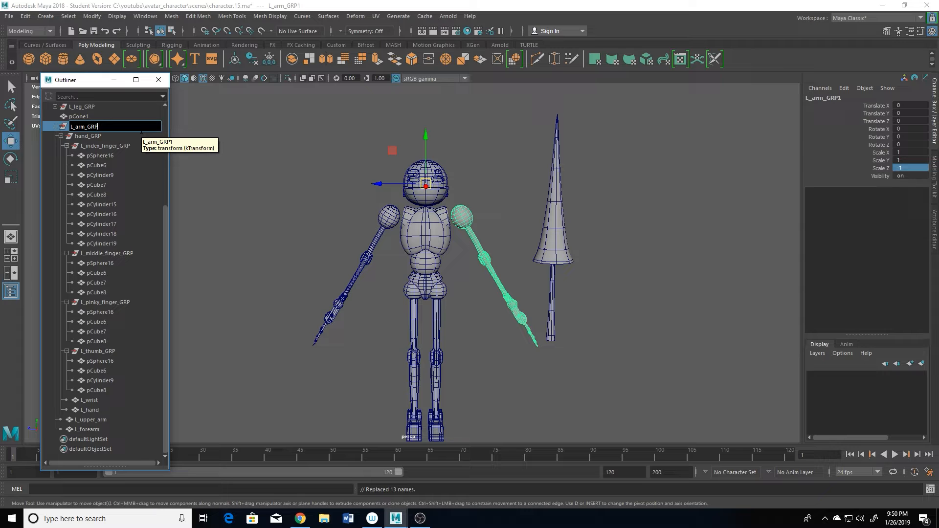
{"action": "key", "text": "Return"}
{"action": "scroll", "coordinate": [390, 307], "scroll_direction": "up", "scroll_amount": 1}
{"action": "scroll", "coordinate": [390, 307], "scroll_direction": "down", "scroll_amount": 1}
{"action": "middle_click_drag", "start_coordinate": [417, 348], "coordinate": [418, 271], "text": "alt"}
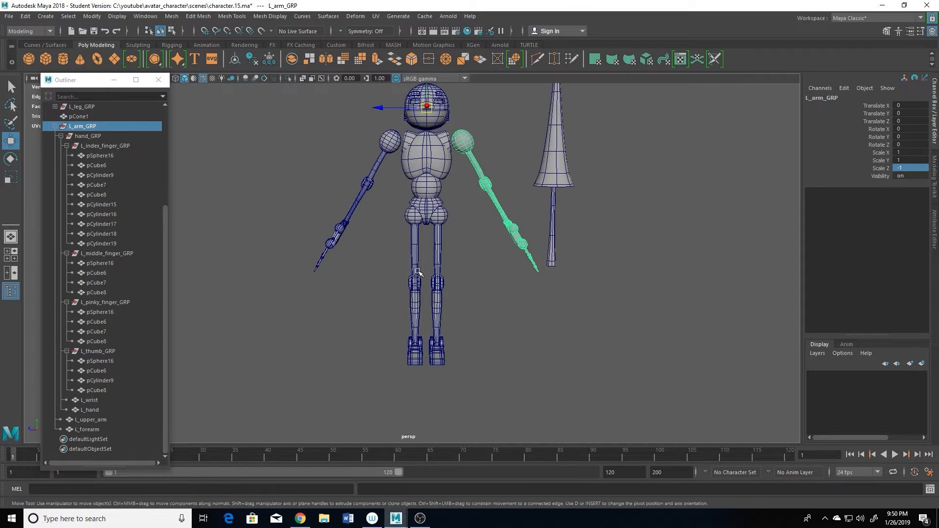
{"action": "mouse_move", "coordinate": [418, 271]}
{"action": "left_mouse_down", "text": "alt"}
{"action": "mouse_move", "coordinate": [325, 270]}
{"action": "mouse_move", "coordinate": [413, 290]}
{"action": "left_mouse_up", "text": "alt"}
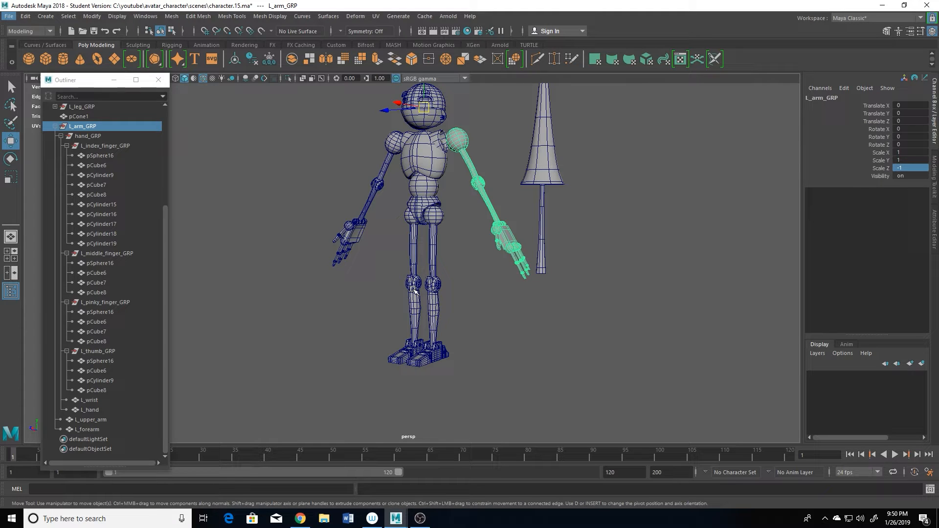
{"action": "left_click", "coordinate": [55, 126]}
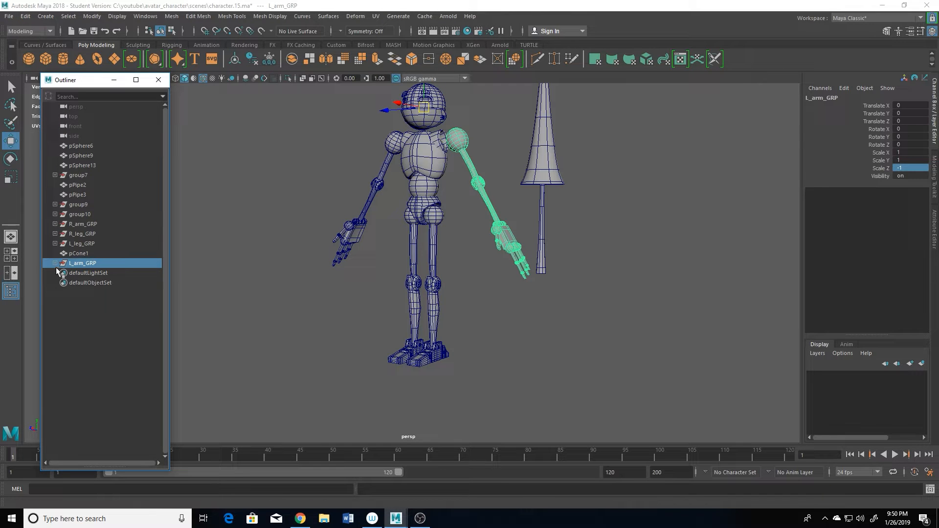
Step: Try rotating L_arm_GRP by about 22.7 degrees around X, and undo the rotation
{"action": "key", "text": "e"}
{"action": "left_click_drag", "start_coordinate": [460, 133], "coordinate": [454, 115]}
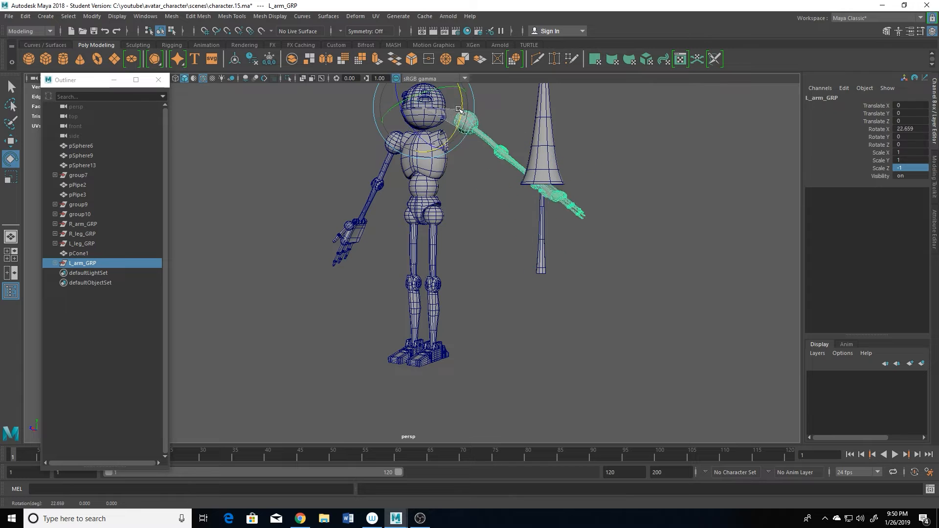
{"action": "key", "text": "ctrl+z"}
{"action": "left_click_drag", "start_coordinate": [471, 193], "coordinate": [448, 156], "text": "alt"}
{"action": "right_click_drag", "start_coordinate": [449, 159], "coordinate": [472, 163], "text": "alt"}
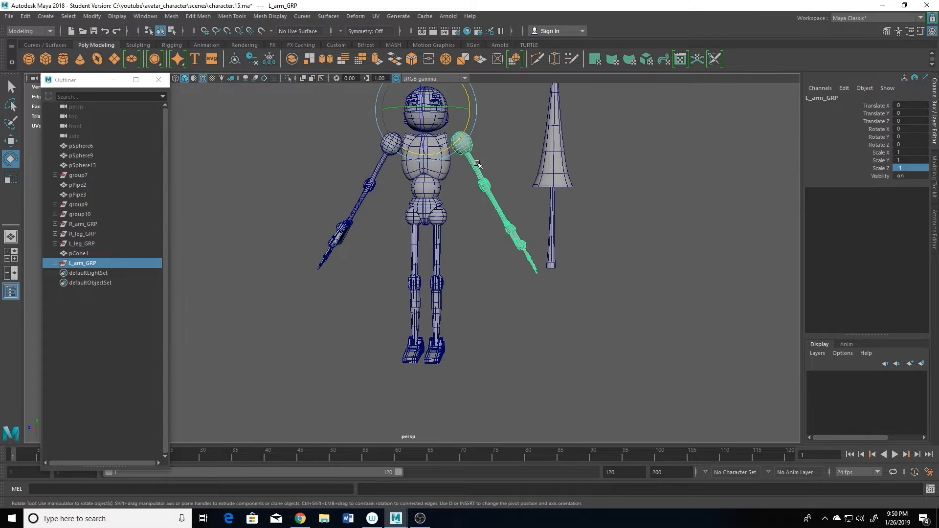
{"action": "middle_click_drag", "start_coordinate": [473, 163], "coordinate": [478, 258], "text": "alt"}
{"action": "scroll", "coordinate": [458, 237], "scroll_direction": "up", "scroll_amount": 4}
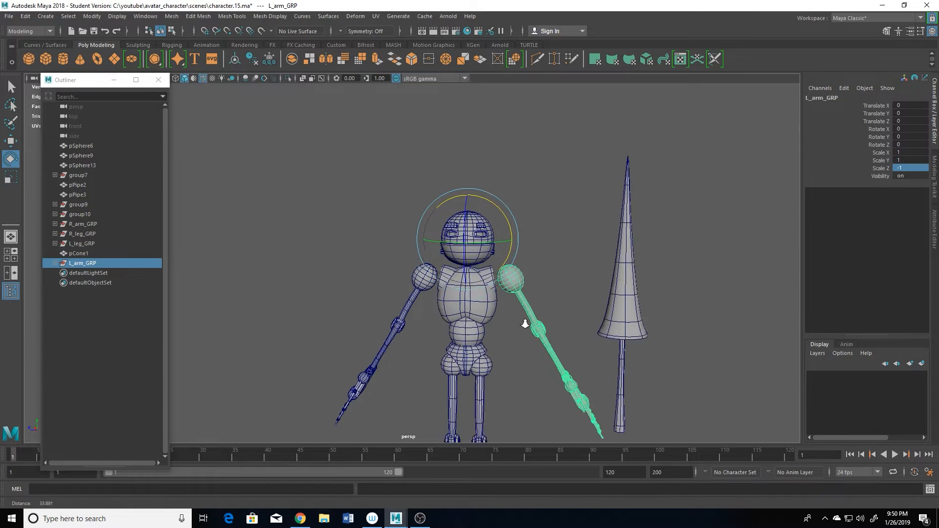
{"action": "right_click_drag", "start_coordinate": [525, 278], "coordinate": [430, 329], "text": "alt"}
{"action": "middle_click_drag", "start_coordinate": [430, 329], "coordinate": [403, 232], "text": "alt"}
{"action": "right_click_drag", "start_coordinate": [403, 232], "coordinate": [471, 316], "text": "alt"}
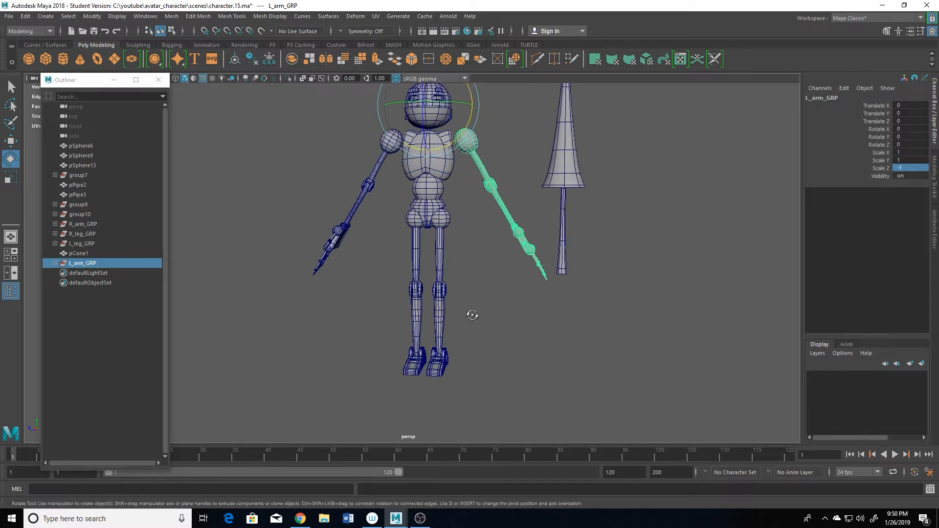
{"action": "left_click_drag", "start_coordinate": [472, 317], "coordinate": [453, 296], "text": "alt"}
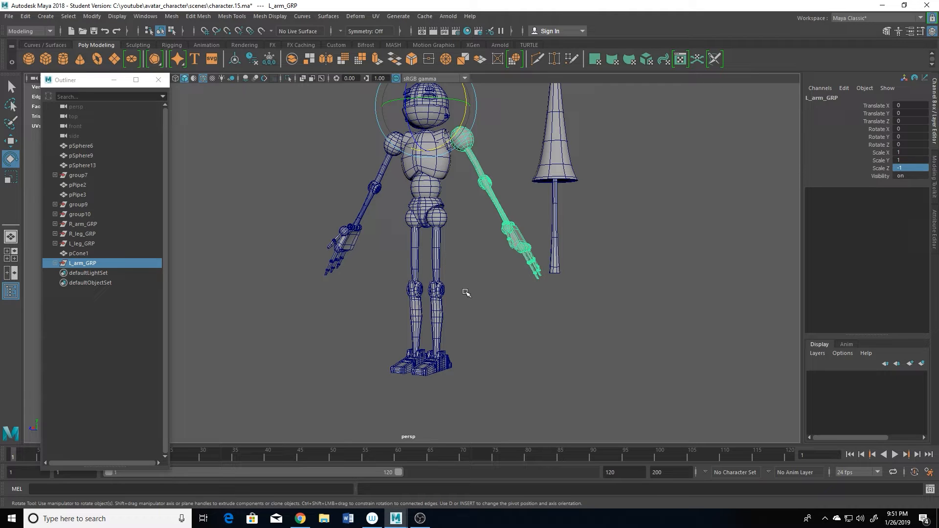
Step: Examine the character with both arms in place from several angles and distances
{"action": "left_click_drag", "start_coordinate": [471, 226], "coordinate": [391, 293], "text": "alt"}
{"action": "right_click_drag", "start_coordinate": [391, 293], "coordinate": [413, 304], "text": "alt"}
{"action": "middle_click_drag", "start_coordinate": [484, 379], "coordinate": [463, 296], "text": "alt"}
{"action": "right_click_drag", "start_coordinate": [463, 296], "coordinate": [435, 235], "text": "alt"}
{"action": "middle_click_drag", "start_coordinate": [434, 235], "coordinate": [444, 265], "text": "alt"}
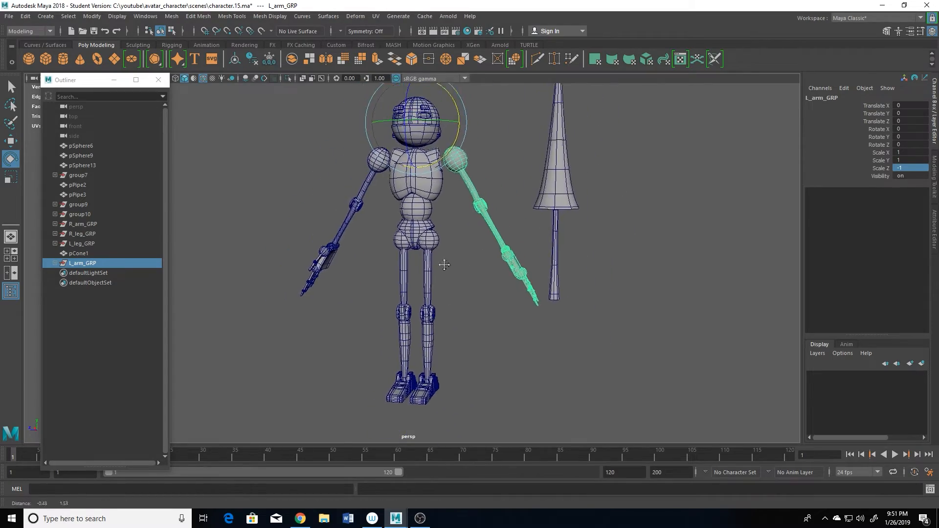
{"action": "left_click_drag", "start_coordinate": [444, 264], "coordinate": [416, 303], "text": "alt"}
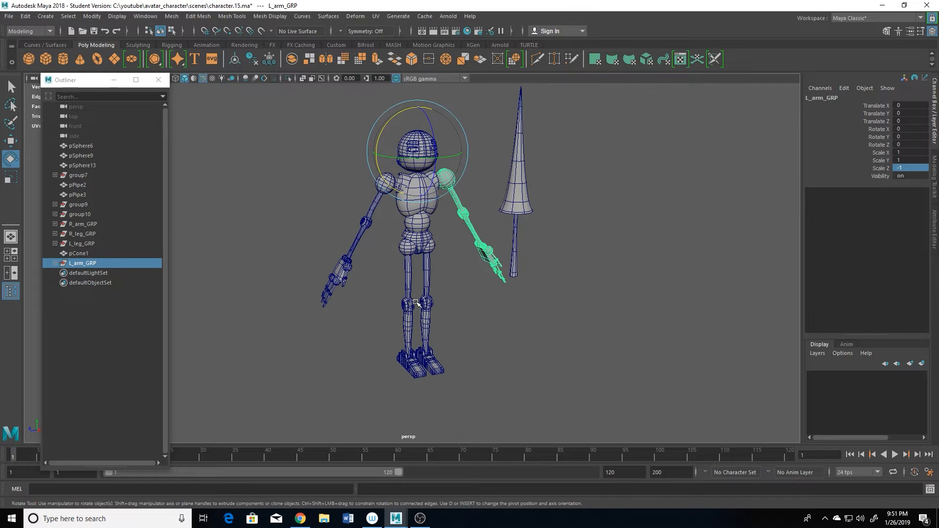
{"action": "left_click_drag", "start_coordinate": [83, 85], "coordinate": [75, 84]}
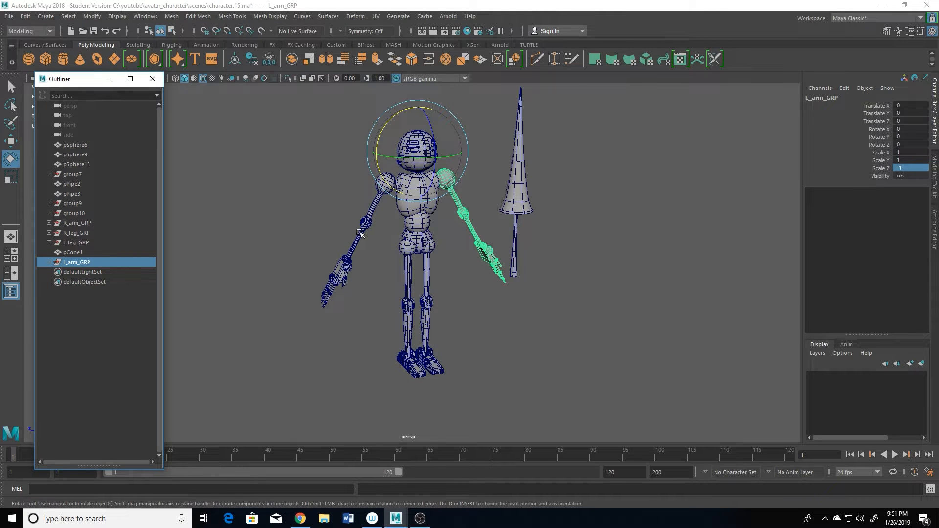
{"action": "middle_click_drag", "start_coordinate": [434, 196], "coordinate": [414, 247], "text": "alt"}
{"action": "right_click_drag", "start_coordinate": [401, 299], "coordinate": [441, 320], "text": "alt"}
{"action": "left_click_drag", "start_coordinate": [461, 328], "coordinate": [431, 325], "text": "alt"}
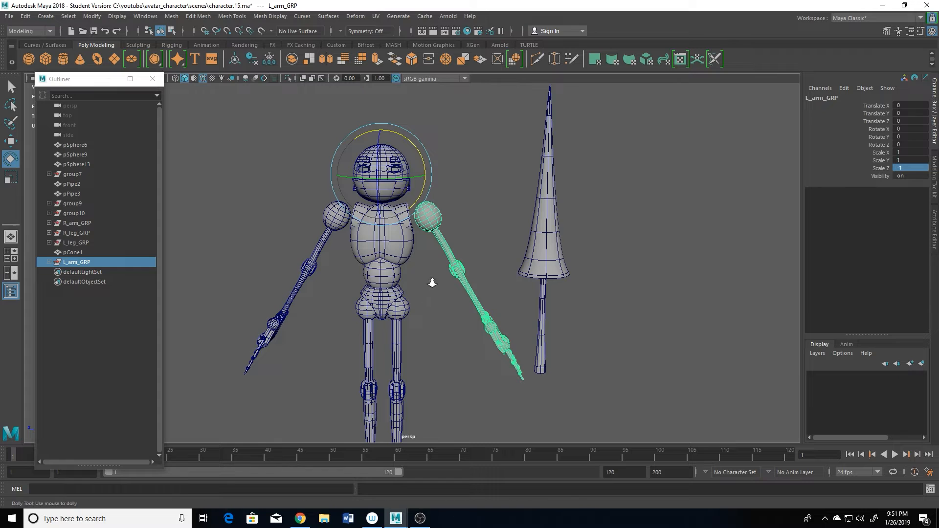
{"action": "right_click_drag", "start_coordinate": [432, 311], "coordinate": [422, 248], "text": "alt"}
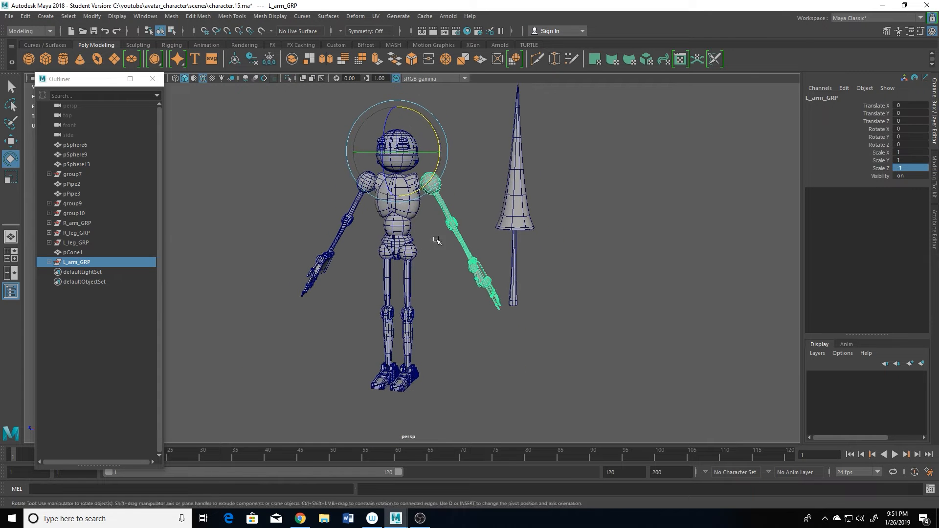
Step: Render the character, switch the renderer from Arnold to Maya Software, and render the frame again
{"action": "left_click", "coordinate": [433, 31]}
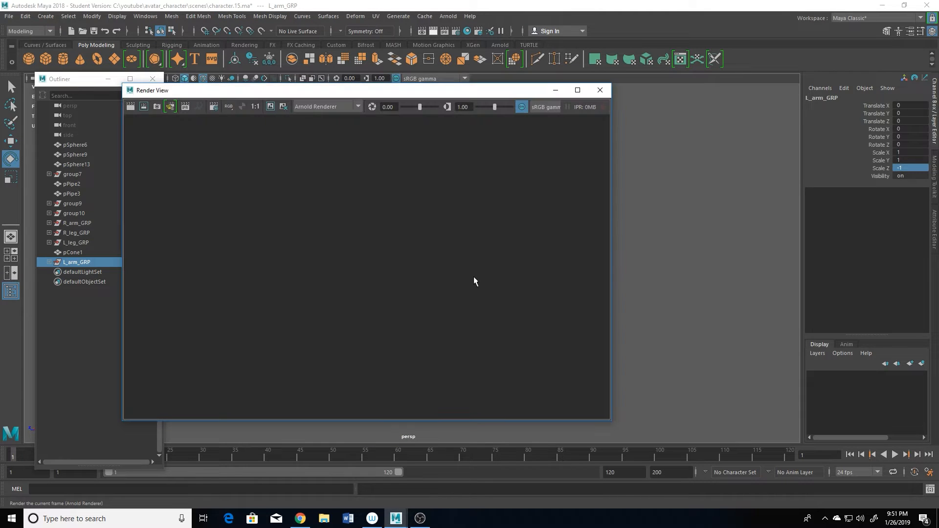
{"action": "left_click", "coordinate": [358, 106]}
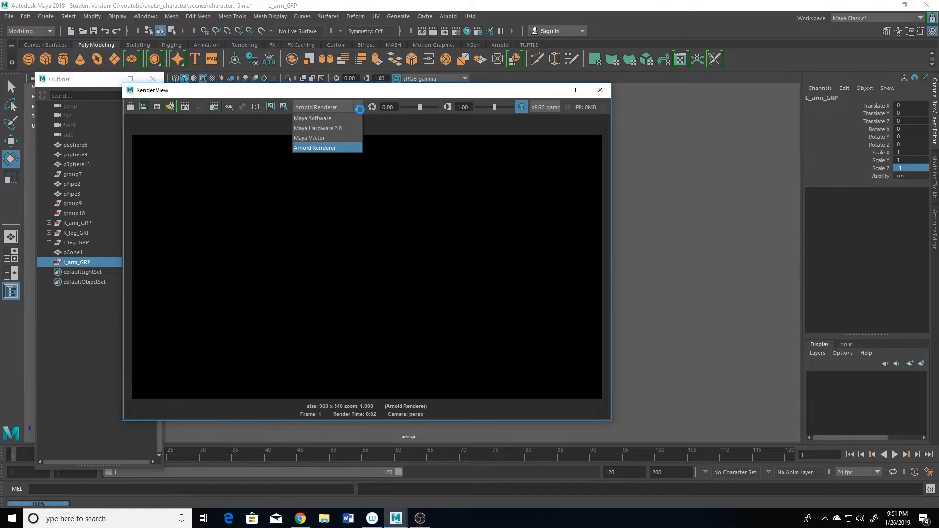
{"action": "left_click", "coordinate": [328, 119]}
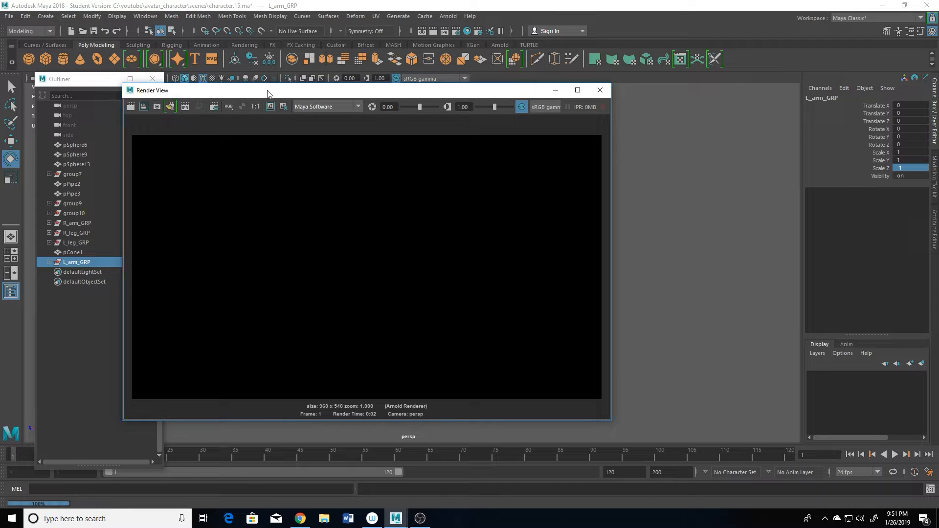
{"action": "left_click", "coordinate": [131, 106]}
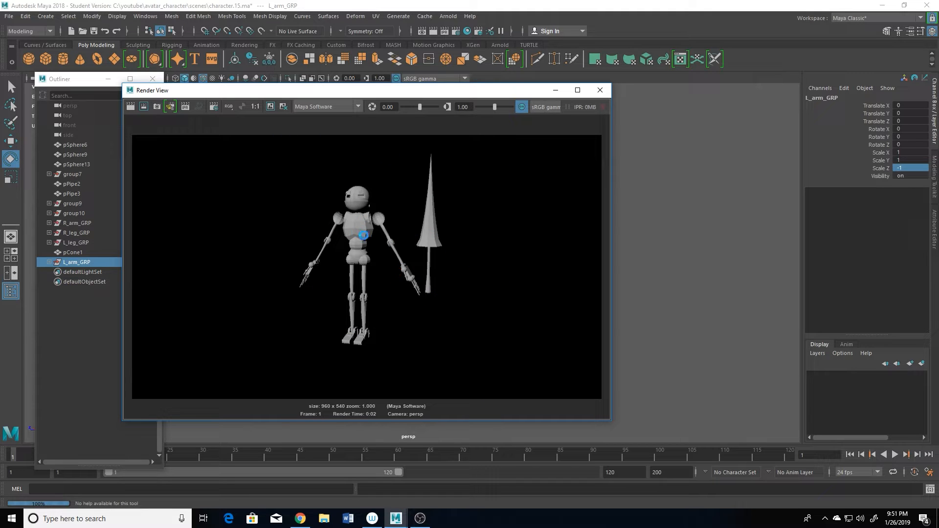
Step: Frame the character closer in the perspective view and render it again with Maya Software
{"action": "left_click", "coordinate": [600, 92]}
{"action": "scroll", "coordinate": [448, 219], "scroll_direction": "up", "scroll_amount": 4}
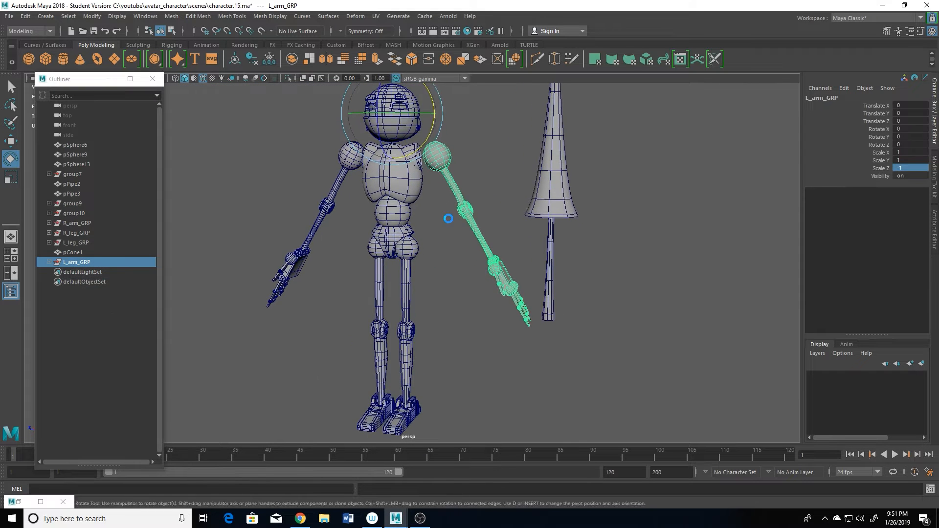
{"action": "middle_click_drag", "start_coordinate": [448, 218], "coordinate": [455, 249], "text": "alt"}
{"action": "left_click", "coordinate": [20, 502]}
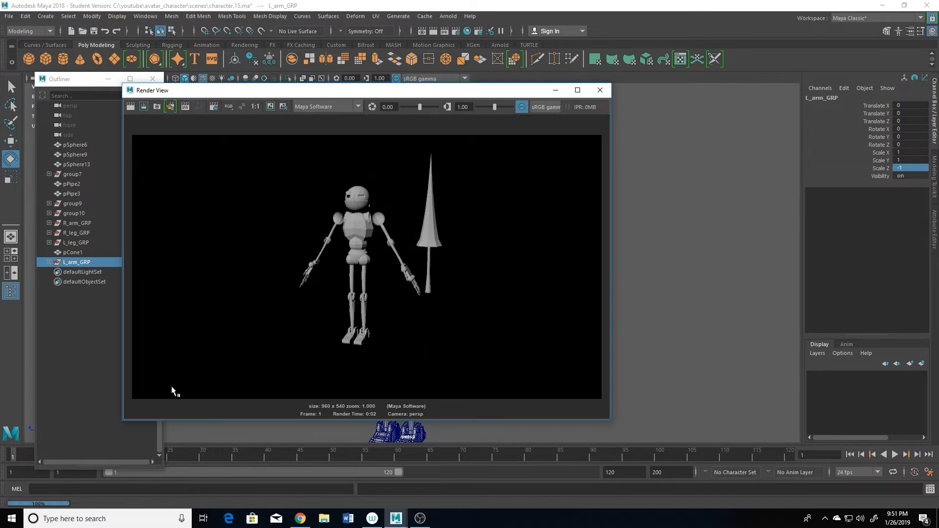
{"action": "left_click", "coordinate": [130, 107]}
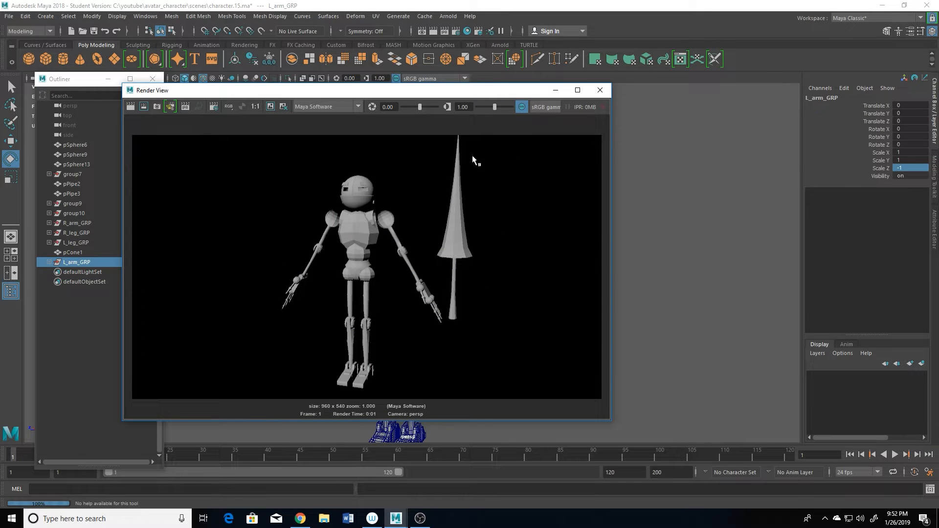
Step: Set the renderer back to Arnold Renderer and close the render window
{"action": "left_click", "coordinate": [357, 107]}
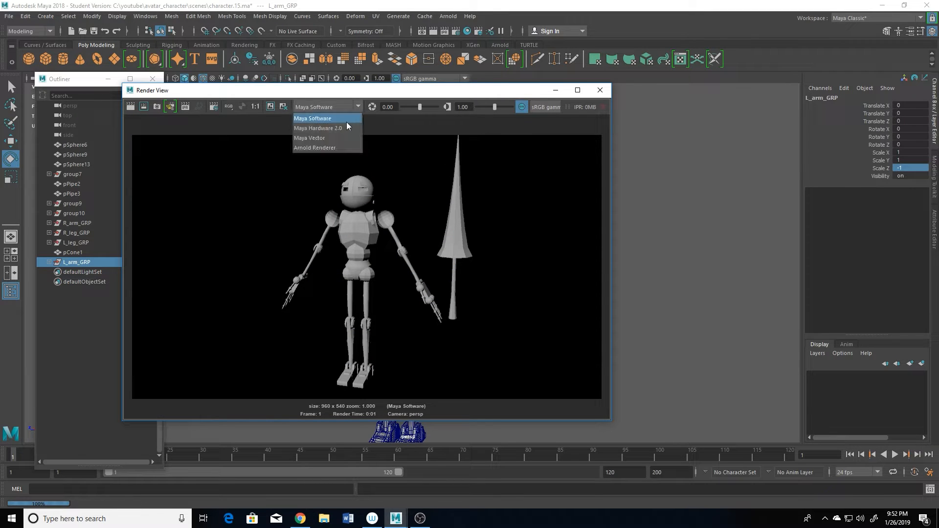
{"action": "left_click", "coordinate": [314, 148]}
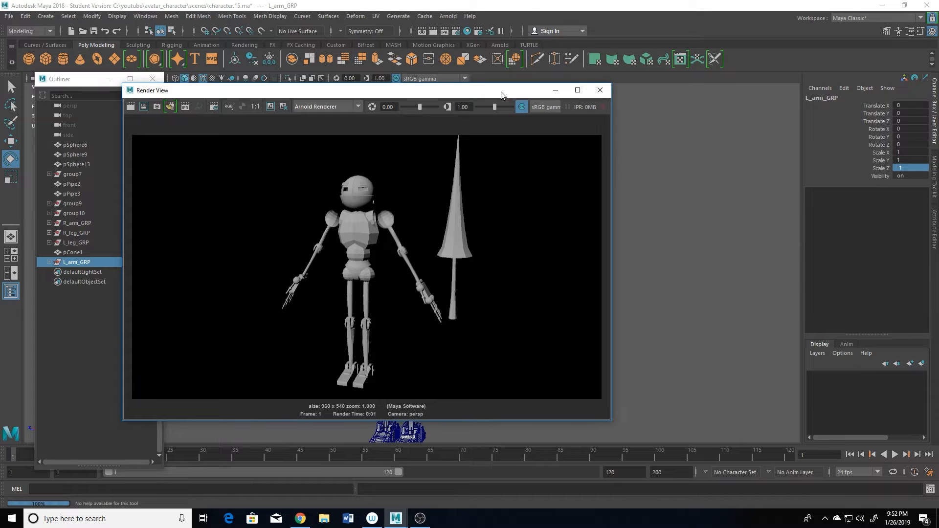
{"action": "left_click_drag", "start_coordinate": [508, 94], "coordinate": [516, 92]}
{"action": "left_click", "coordinate": [608, 88]}
Step: Create a NURBS circle at the origin with the default settings
{"action": "left_click_drag", "start_coordinate": [360, 299], "coordinate": [435, 254], "text": "alt"}
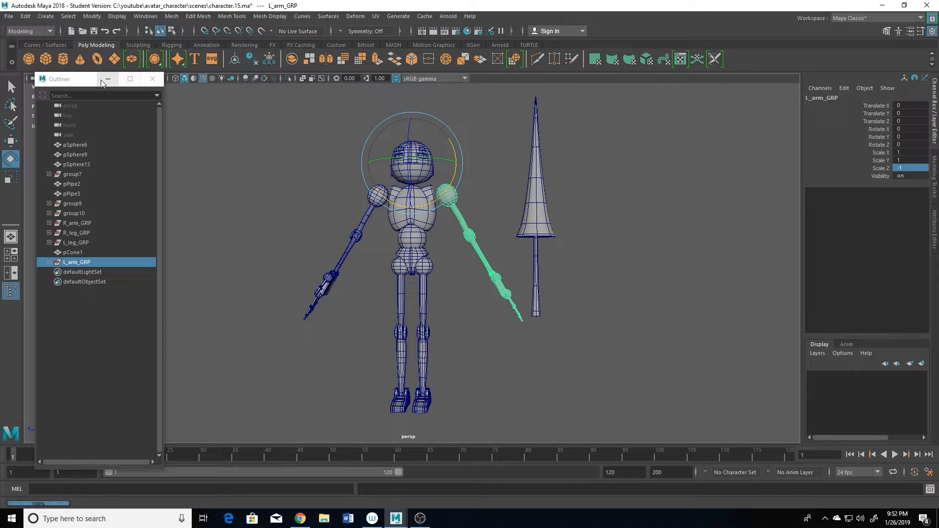
{"action": "left_click_drag", "start_coordinate": [388, 231], "coordinate": [342, 258], "text": "alt"}
{"action": "right_click_drag", "start_coordinate": [342, 257], "coordinate": [379, 268], "text": "alt"}
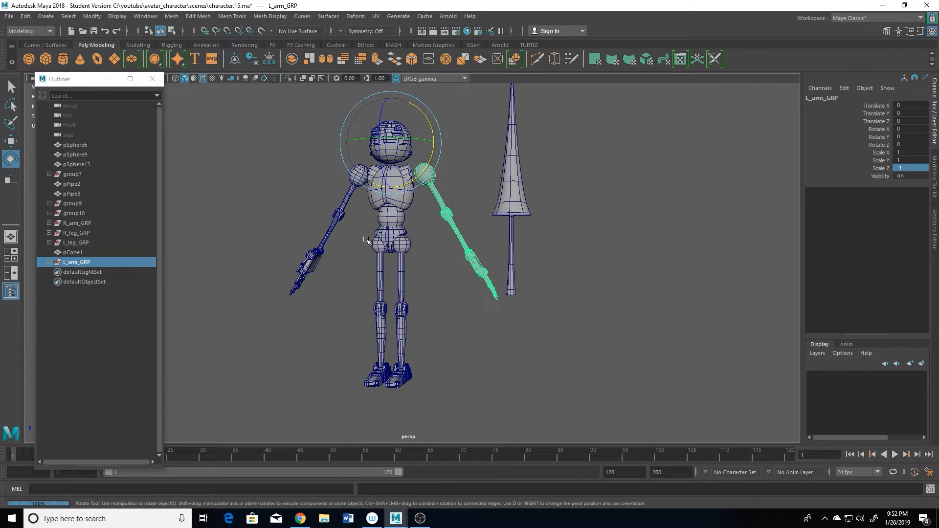
{"action": "left_click", "coordinate": [48, 17]}
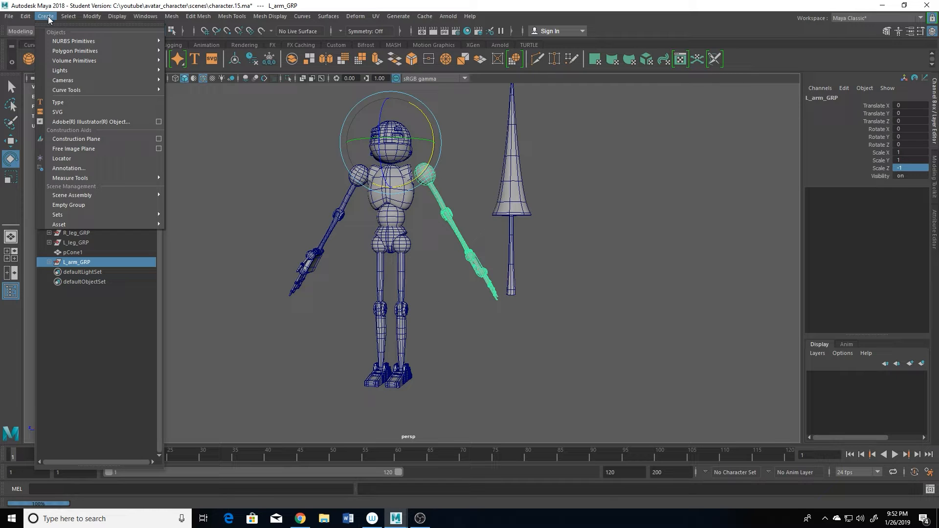
{"action": "mouse_move", "coordinate": [68, 42]}
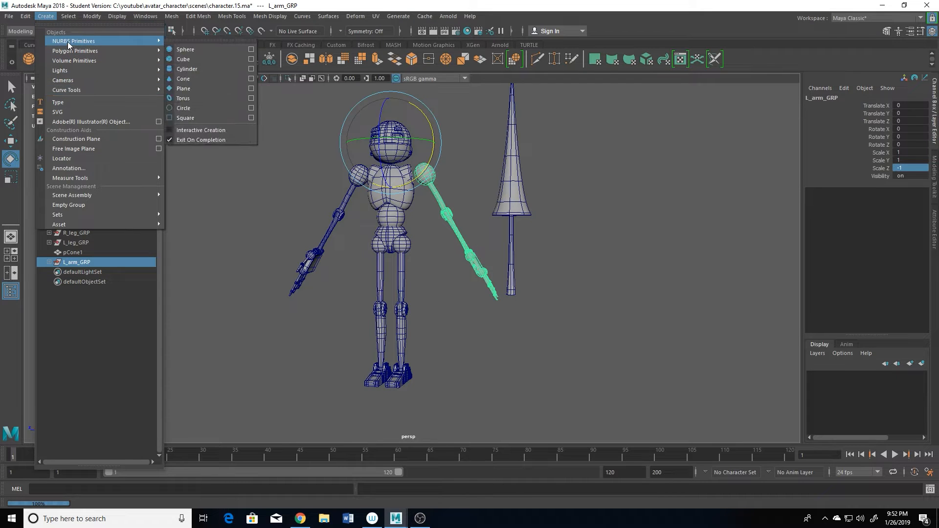
{"action": "left_click", "coordinate": [181, 109]}
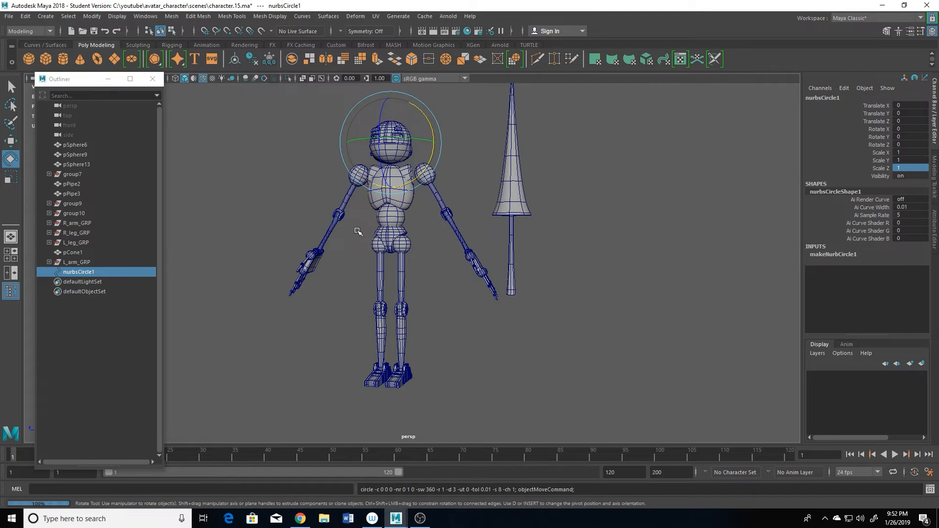
Step: Try moving the new NURBS circle away from the head's centre, and undo the move
{"action": "scroll", "coordinate": [356, 230], "scroll_direction": "up", "scroll_amount": 5}
{"action": "key", "text": "w"}
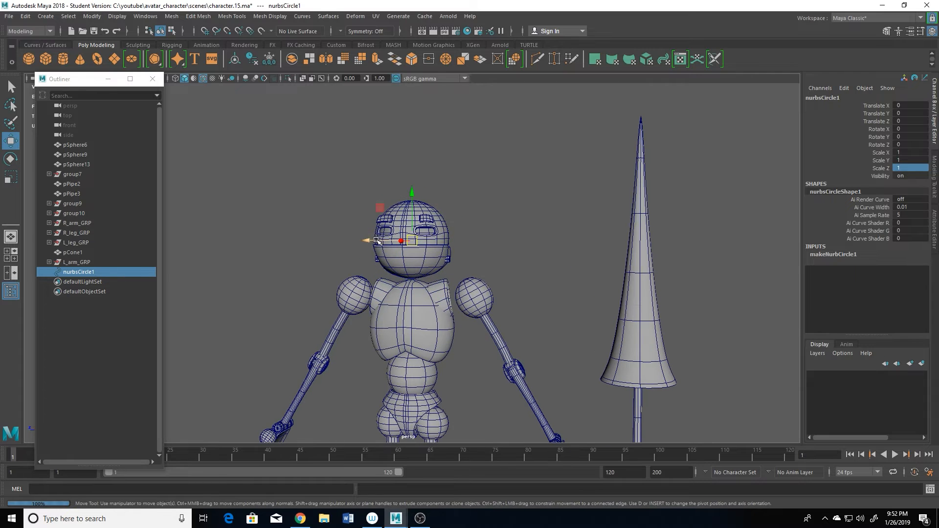
{"action": "left_click_drag", "start_coordinate": [377, 239], "coordinate": [401, 269]}
{"action": "key", "text": "ctrl+z"}
{"action": "right_click_drag", "start_coordinate": [401, 269], "coordinate": [467, 316], "text": "alt"}
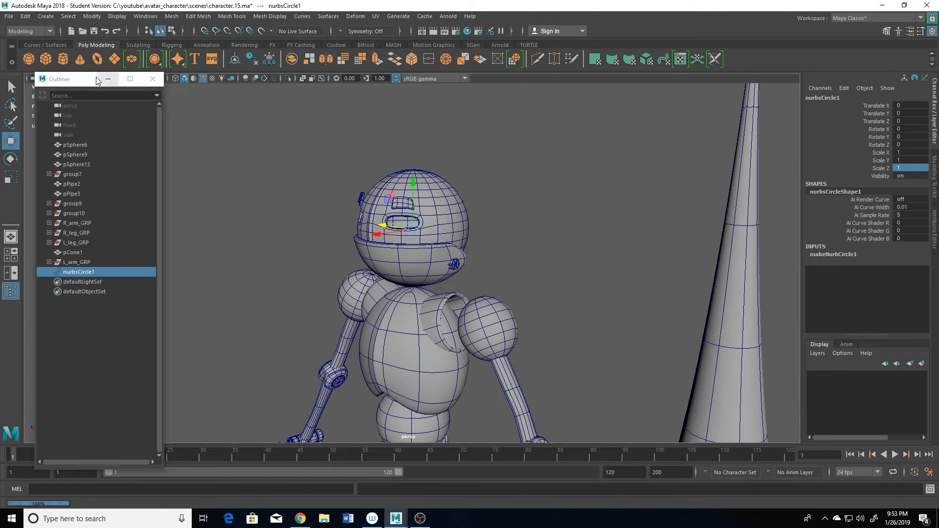
Step: Move the Outliner aside and hide polygon objects in the perspective view, keeping NURBS curves displayed
{"action": "left_click_drag", "start_coordinate": [90, 83], "coordinate": [78, 94]}
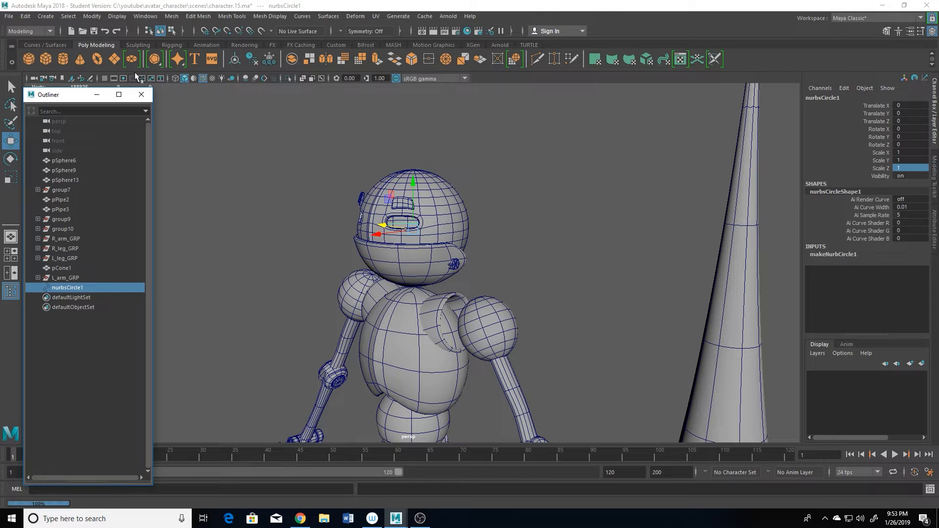
{"action": "key", "text": "space"}
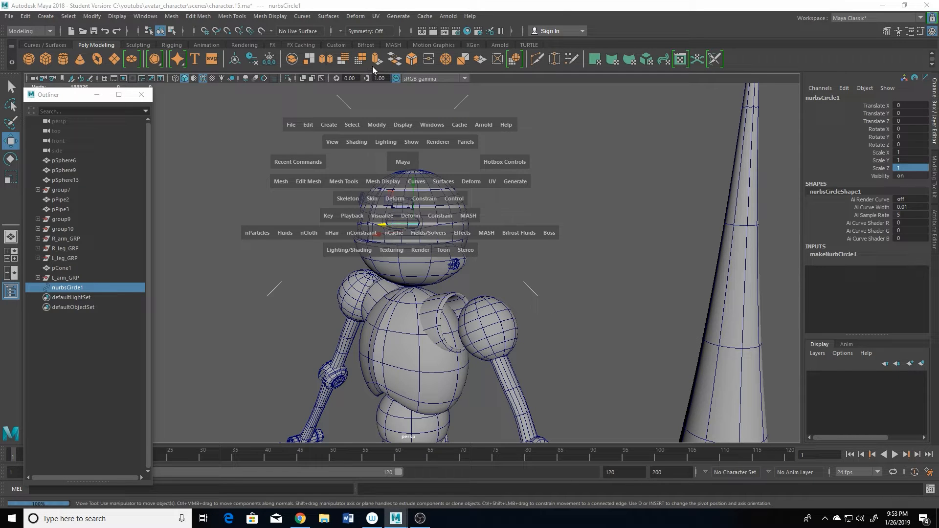
{"action": "left_click", "coordinate": [412, 142]}
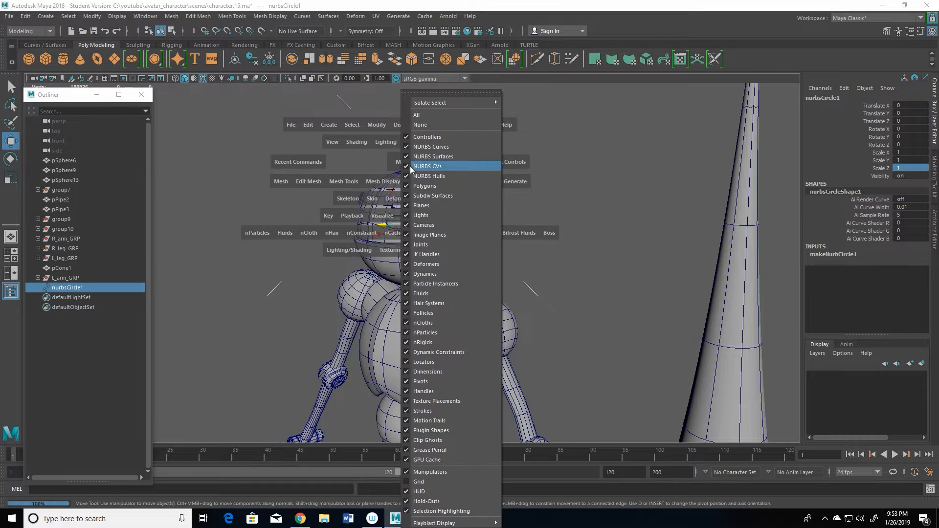
{"action": "left_click", "coordinate": [407, 186]}
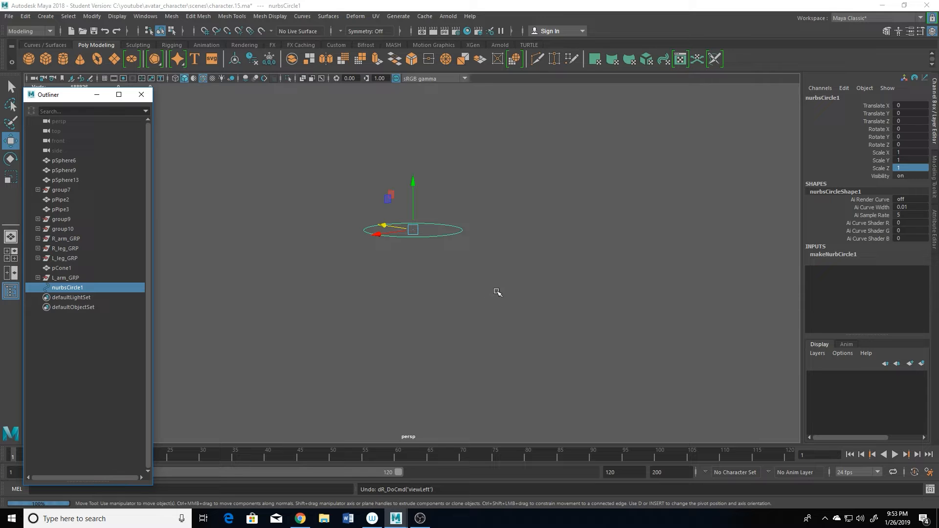
{"action": "left_click_drag", "start_coordinate": [511, 298], "coordinate": [277, 289], "text": "alt"}
{"action": "key", "text": "space"}
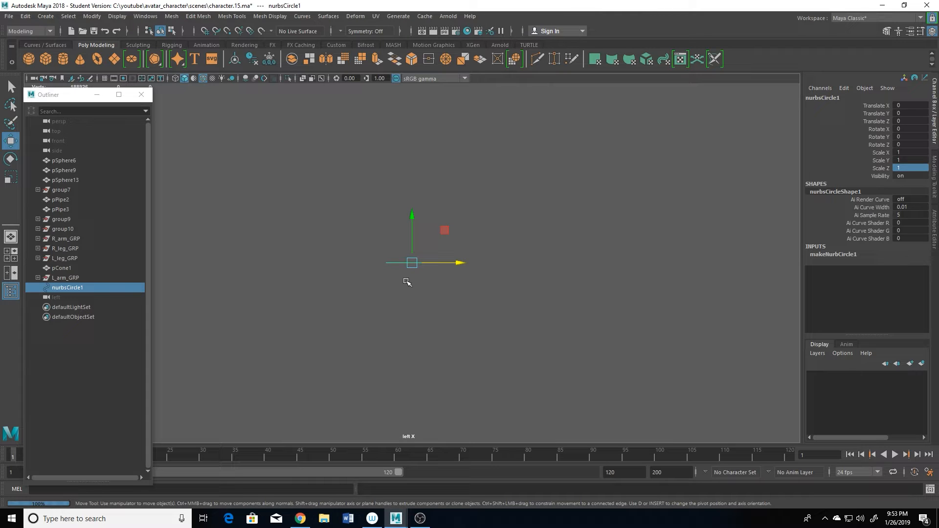
{"action": "key", "text": "ctrl+z"}
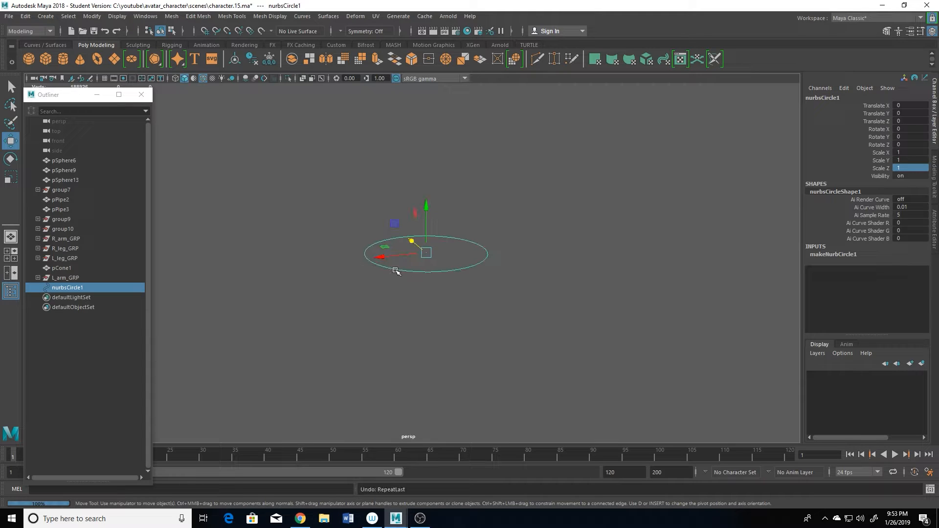
Step: Create two more NURBS circles at the origin on top of the first one
{"action": "left_click", "coordinate": [46, 16]}
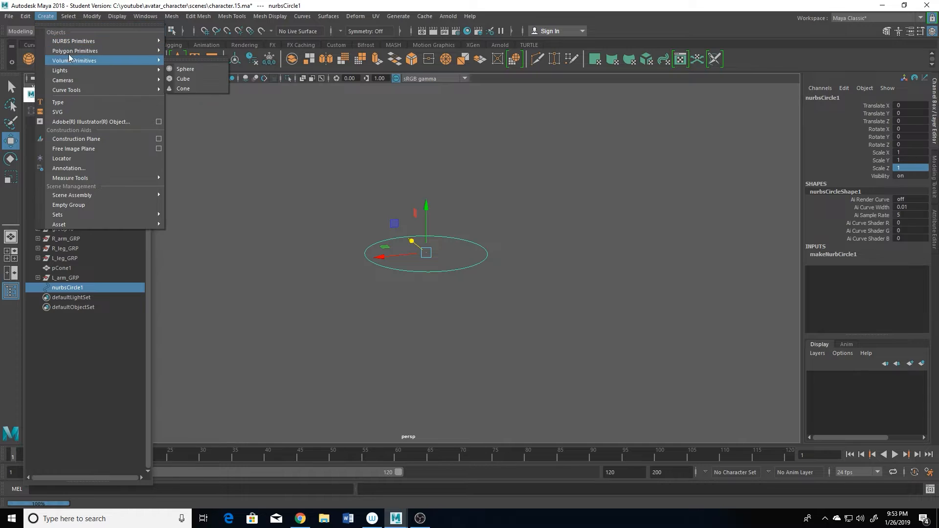
{"action": "left_click", "coordinate": [183, 108]}
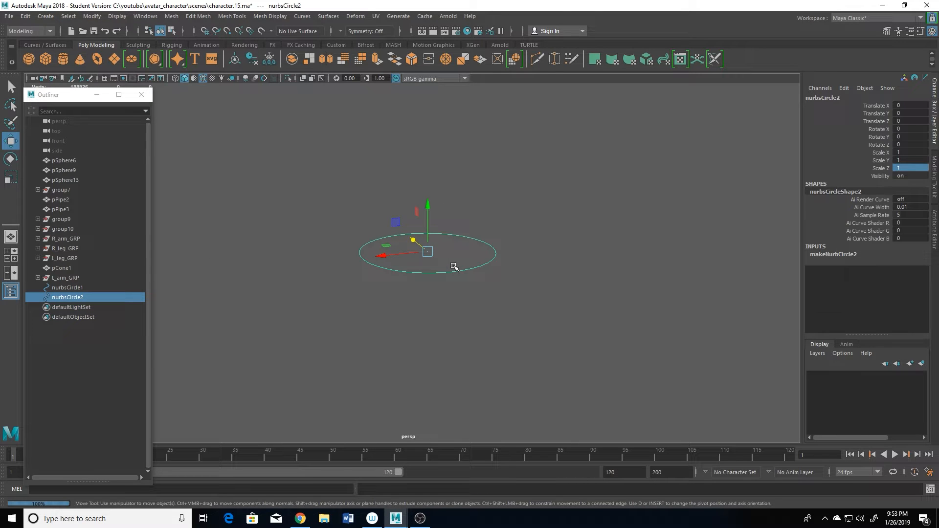
{"action": "key", "text": "g"}
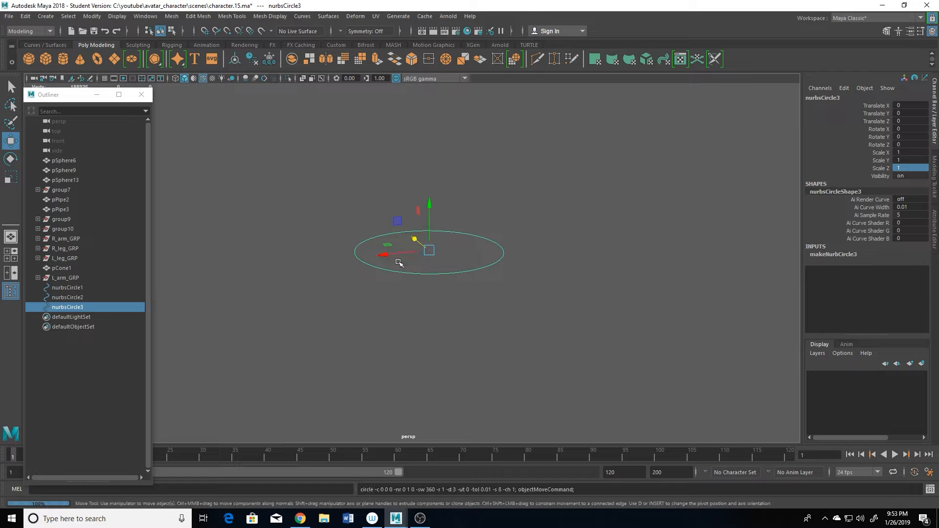
Step: Rotate nurbsCircle2 by setting its Rotate X to 90
{"action": "left_click", "coordinate": [75, 297]}
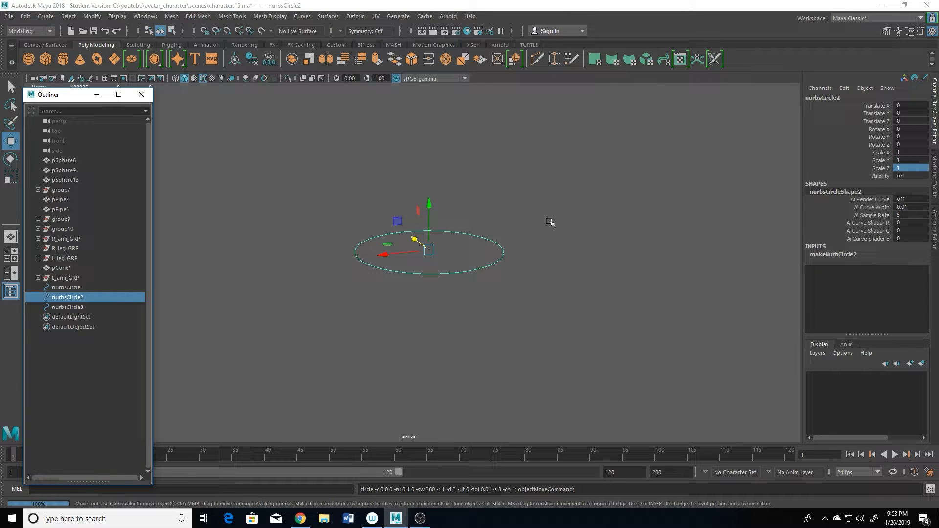
{"action": "left_click", "coordinate": [913, 129]}
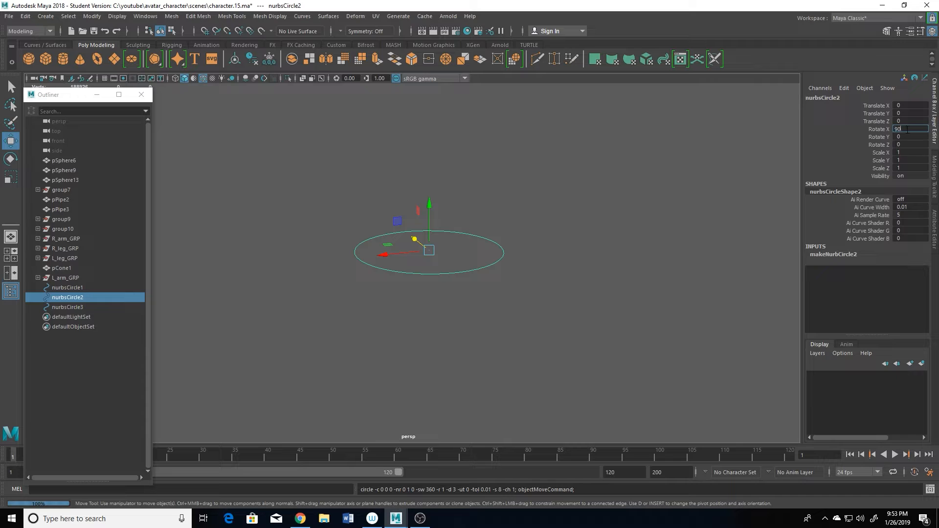
{"action": "key", "text": "Return"}
Step: Rotate nurbsCircle3 by setting its Rotate Z to 90
{"action": "left_click", "coordinate": [61, 308]}
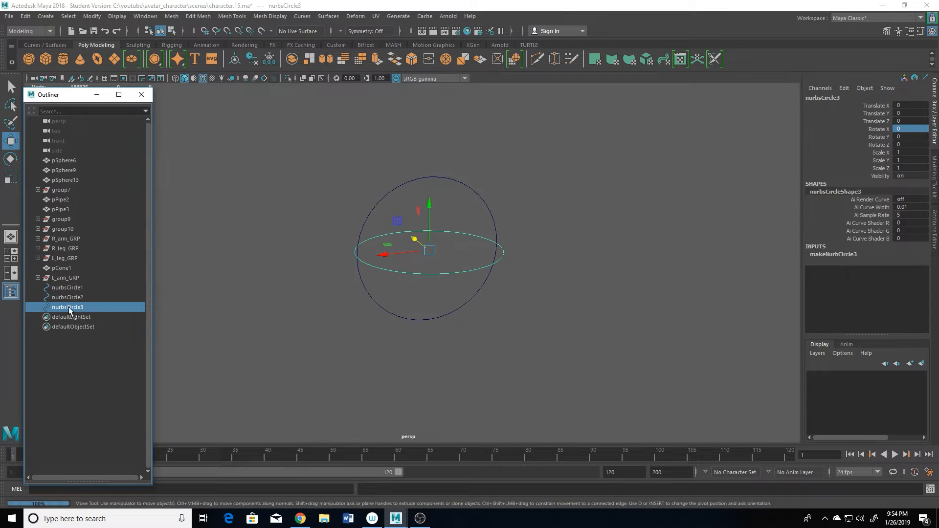
{"action": "left_click", "coordinate": [903, 145]}
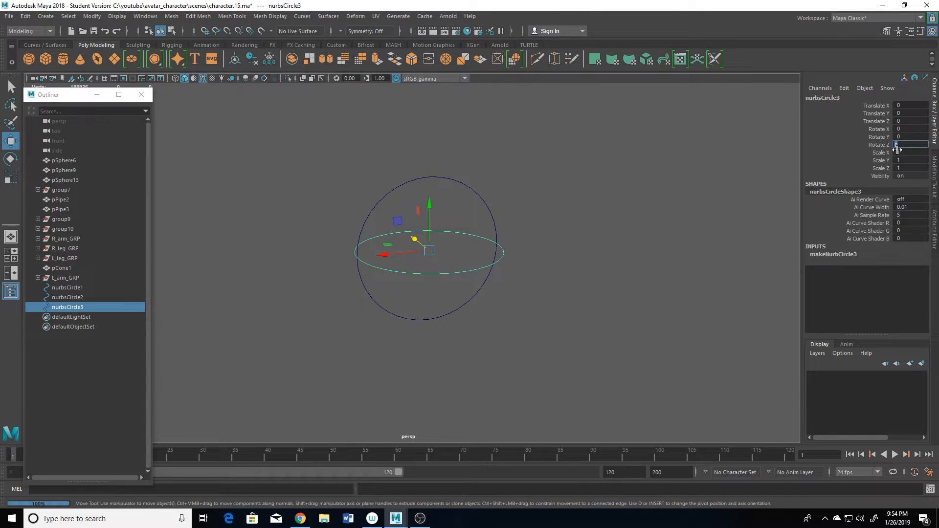
{"action": "type", "text": "90"}
{"action": "key", "text": "Return"}
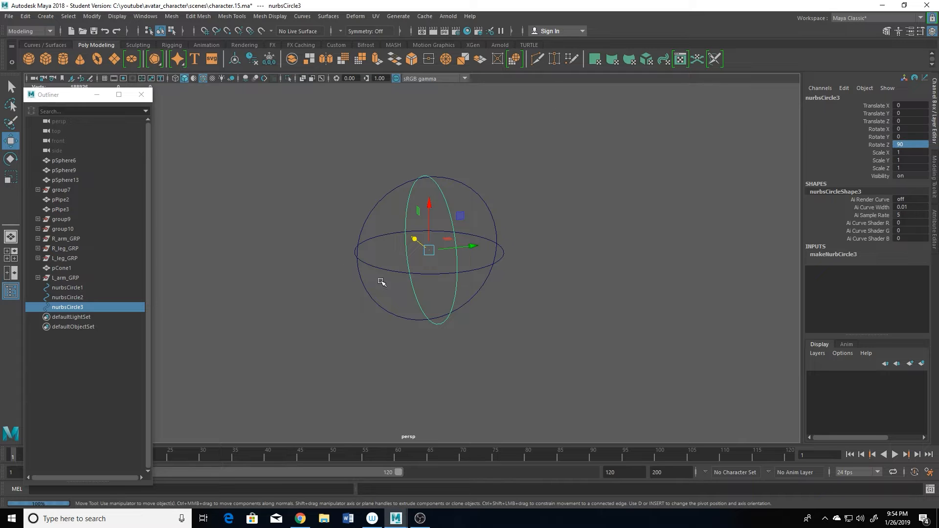
Step: Inspect the three circles individually and try rotating nurbsCircle2 on its own, undoing the rotation
{"action": "left_click_drag", "start_coordinate": [410, 222], "coordinate": [462, 201], "text": "alt"}
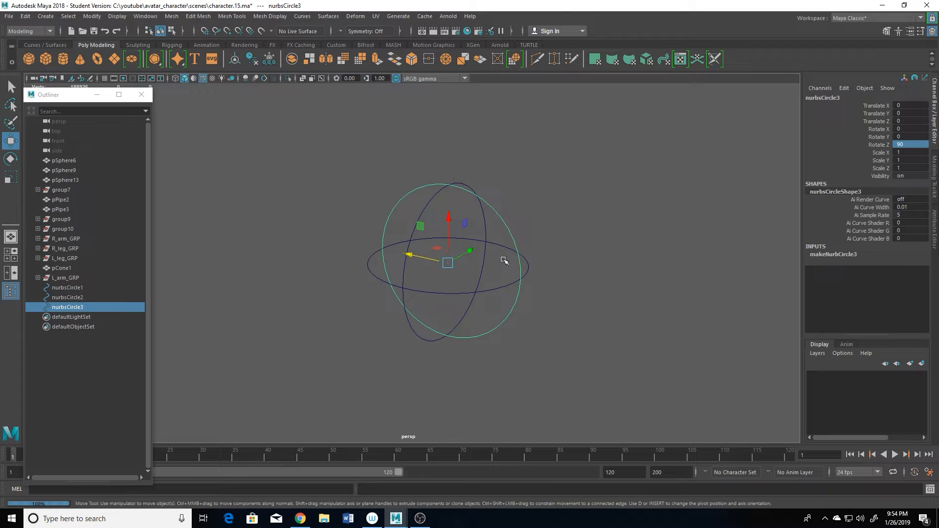
{"action": "left_click", "coordinate": [486, 227]}
{"action": "left_click", "coordinate": [498, 287]}
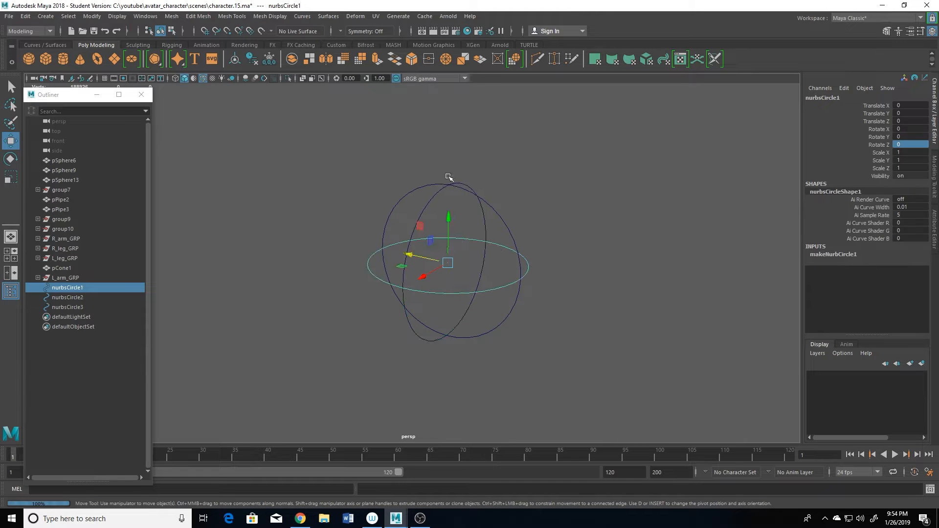
{"action": "left_click_drag", "start_coordinate": [466, 236], "coordinate": [404, 216], "text": "alt"}
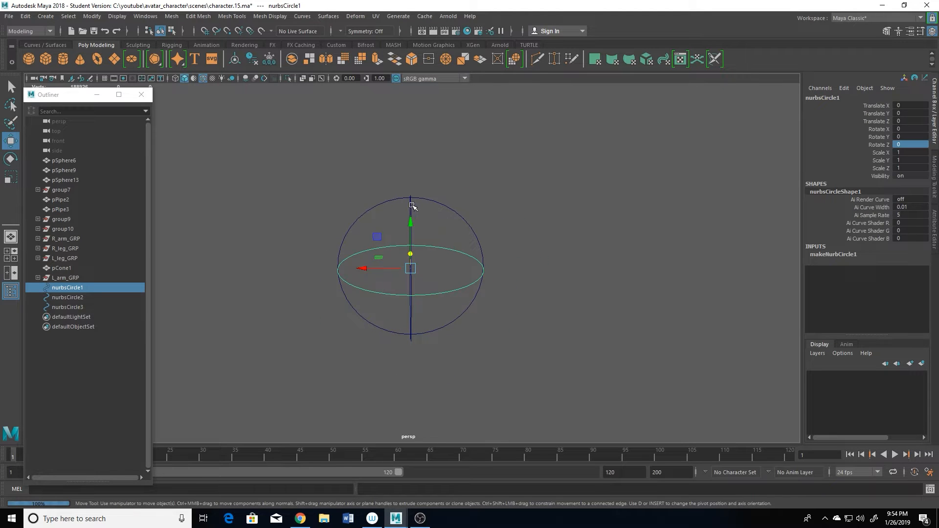
{"action": "left_click", "coordinate": [411, 206]}
{"action": "left_click", "coordinate": [474, 271]}
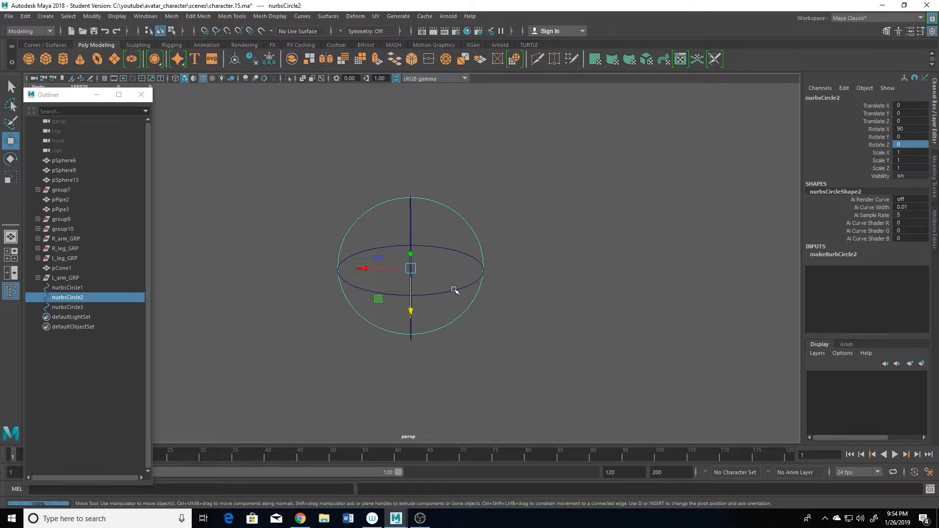
{"action": "key", "text": "e"}
{"action": "left_click_drag", "start_coordinate": [421, 256], "coordinate": [419, 279]}
{"action": "key", "text": "ctrl+z"}
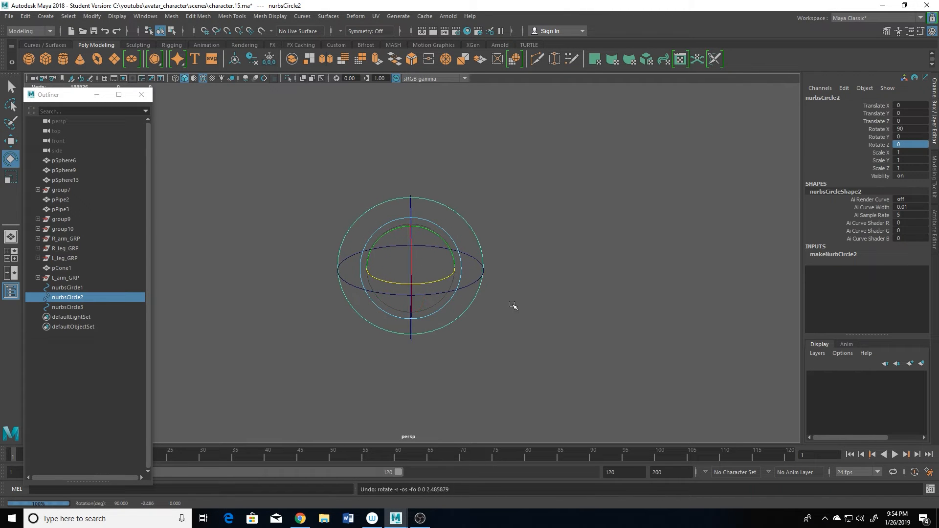
{"action": "left_click_drag", "start_coordinate": [512, 305], "coordinate": [390, 271], "text": "alt"}
{"action": "key", "text": "ctrl+z"}
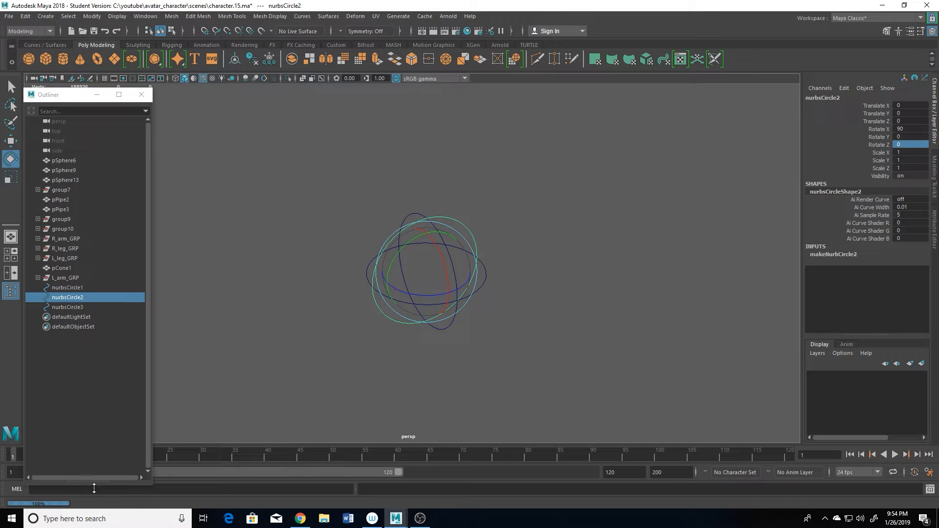
Step: Shorten the Outliner window and move it slightly further into the perspective view
{"action": "left_click_drag", "start_coordinate": [93, 486], "coordinate": [96, 440]}
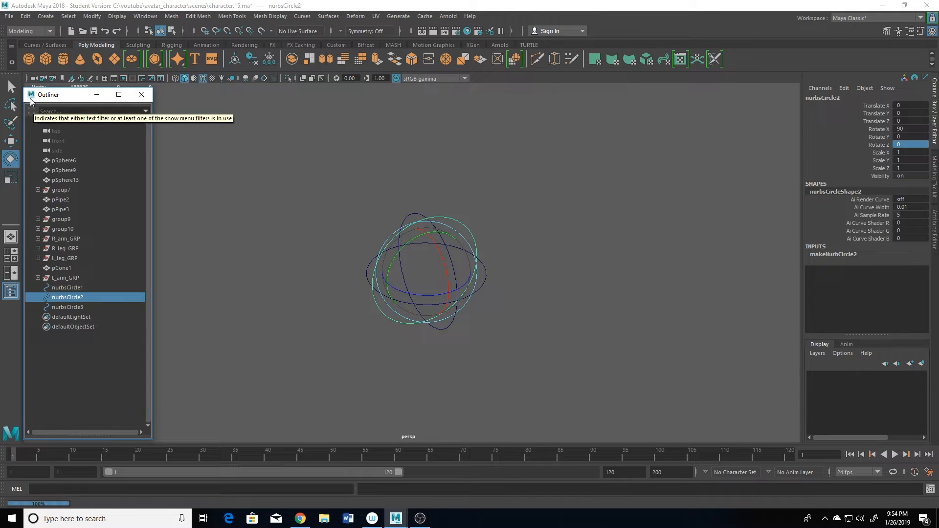
{"action": "left_click_drag", "start_coordinate": [66, 96], "coordinate": [138, 99]}
Step: Look at the scene in Hypergraph: Hierarchy and at nurbsCircle2's nodes in Hypergraph: Connections, closing both windows
{"action": "left_click", "coordinate": [136, 18]}
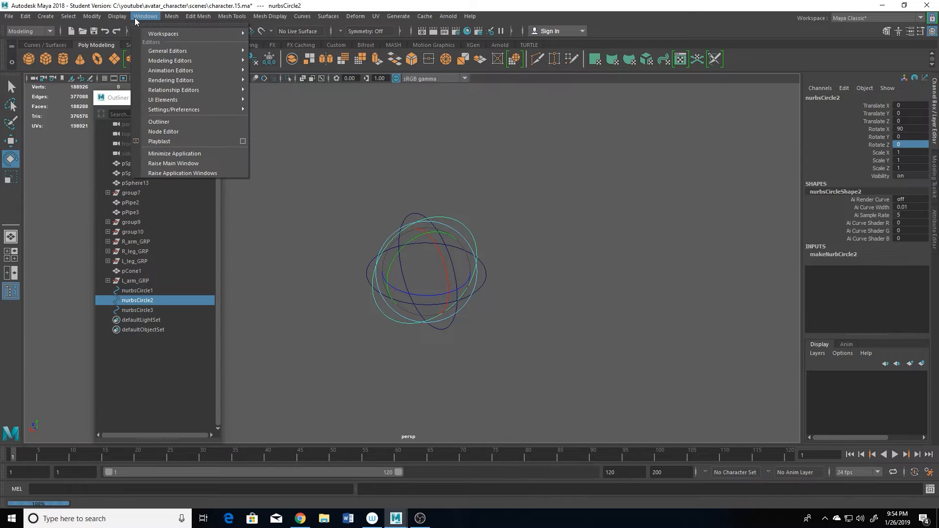
{"action": "mouse_move", "coordinate": [163, 62]}
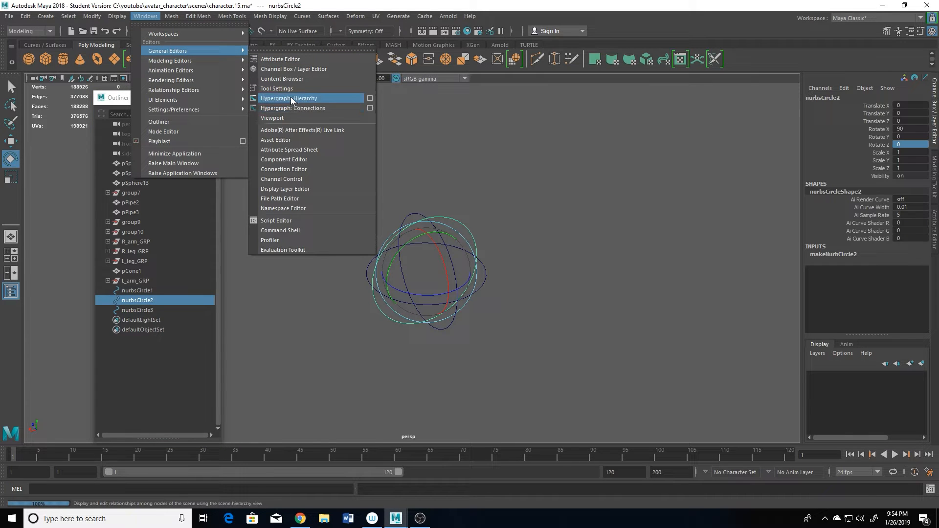
{"action": "left_click", "coordinate": [278, 97]}
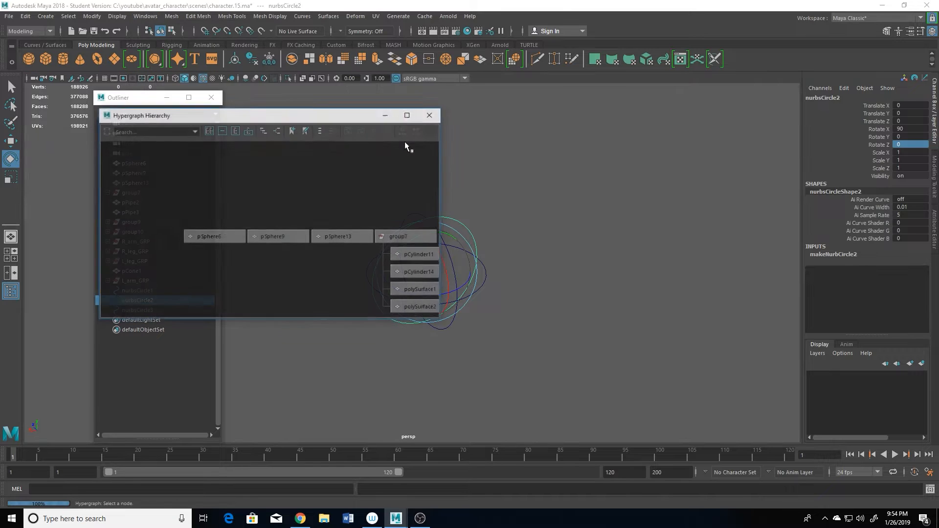
{"action": "left_click", "coordinate": [430, 115]}
{"action": "left_click", "coordinate": [145, 16]}
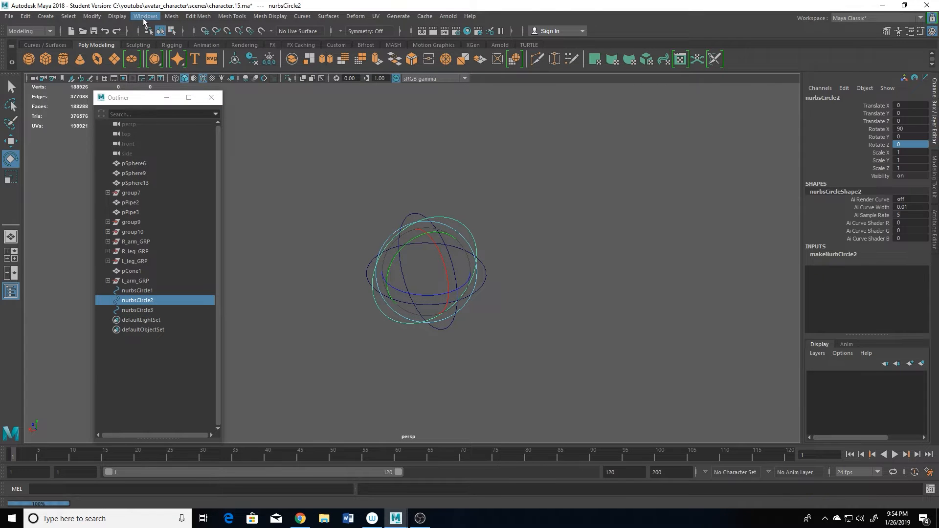
{"action": "mouse_move", "coordinate": [170, 59]}
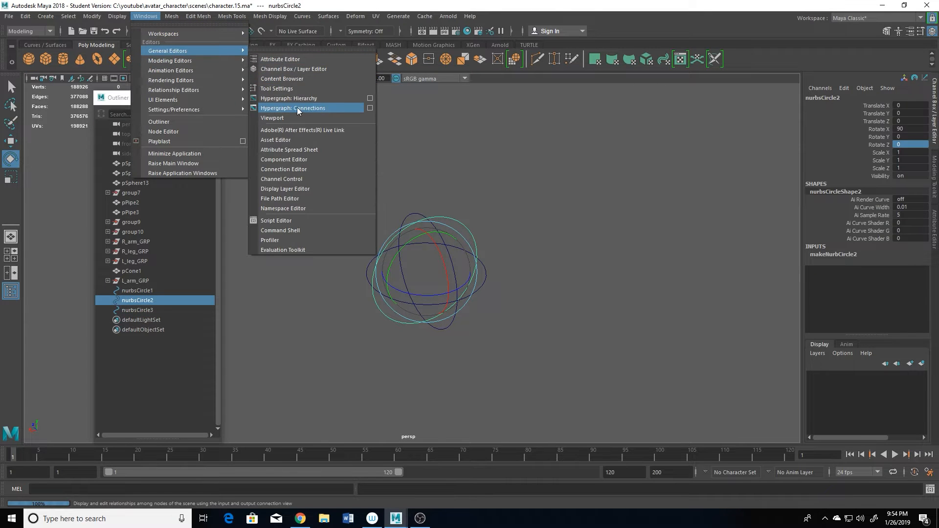
{"action": "left_click", "coordinate": [305, 108]}
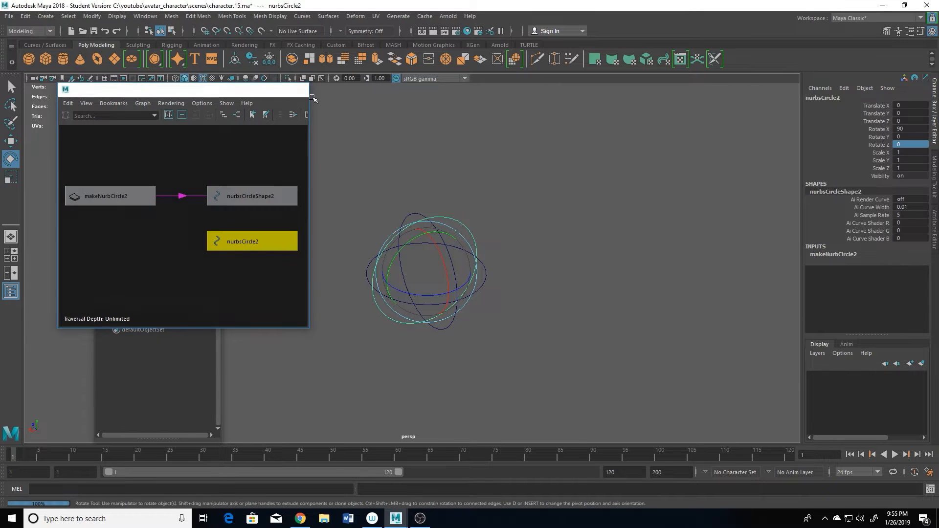
{"action": "left_click", "coordinate": [300, 91]}
Step: Freeze the transformations of all three NURBS circles and delete their history
{"action": "left_click_drag", "start_coordinate": [379, 248], "coordinate": [465, 329]}
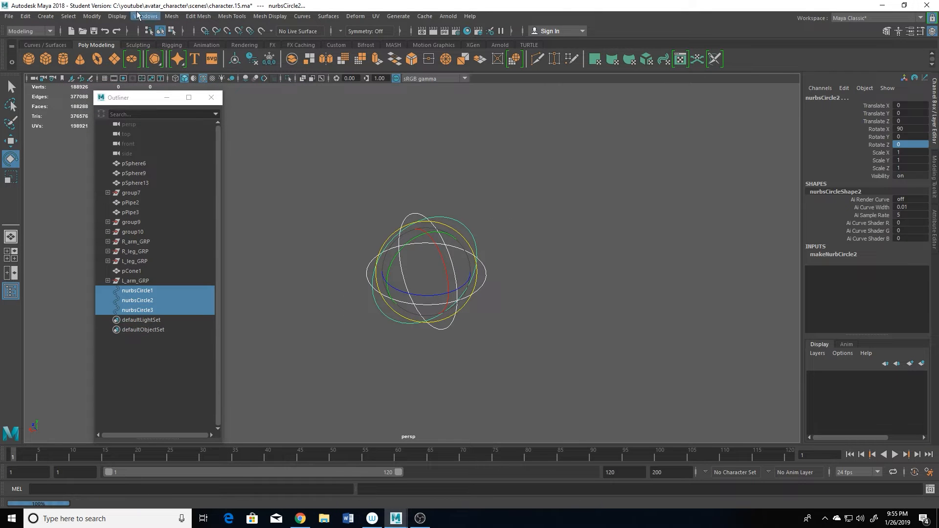
{"action": "left_click", "coordinate": [93, 17]}
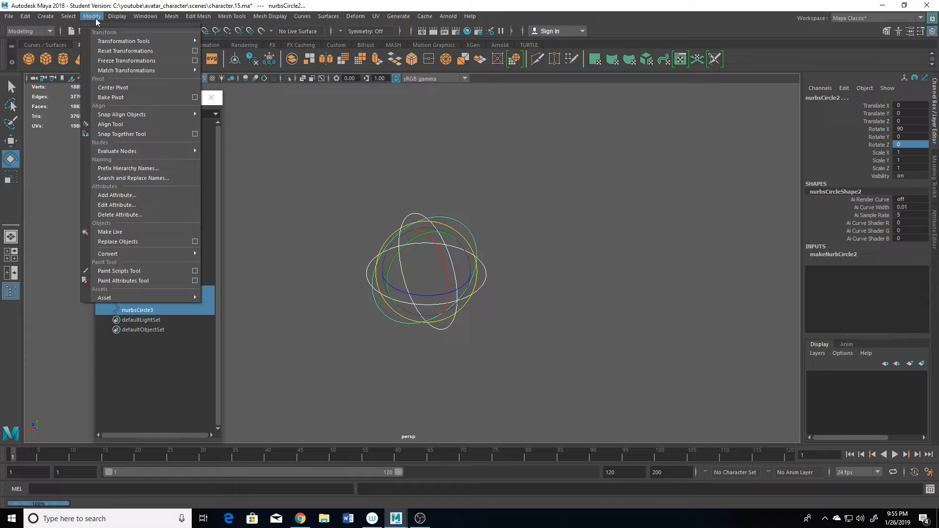
{"action": "left_click", "coordinate": [127, 60]}
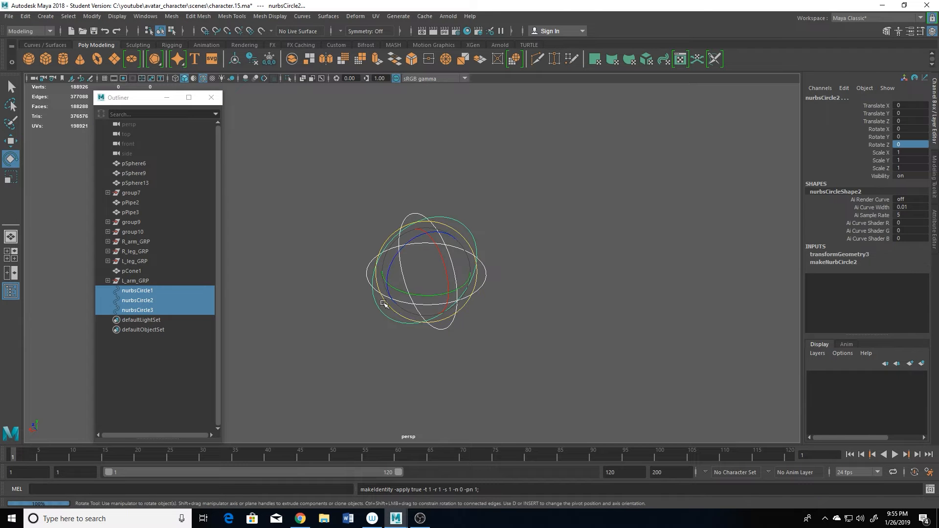
{"action": "left_click", "coordinate": [26, 16]}
{"action": "mouse_move", "coordinate": [72, 130]}
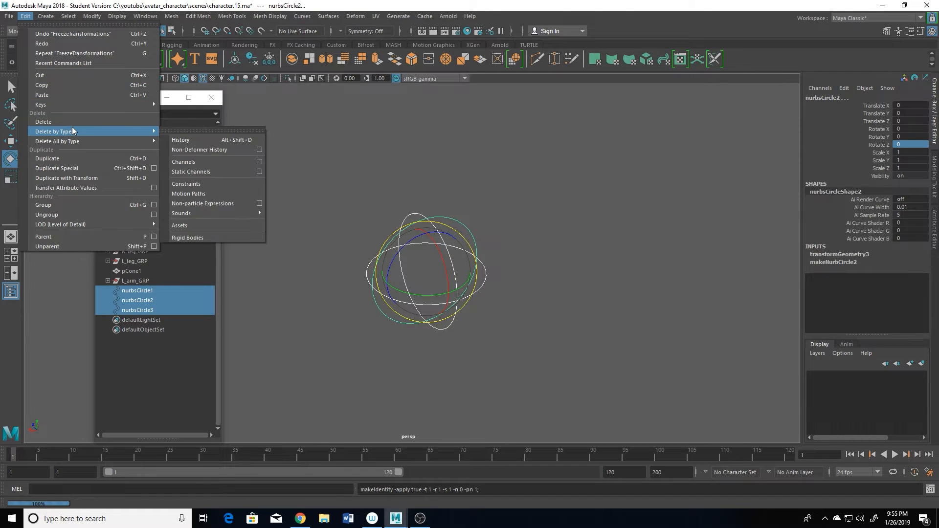
{"action": "left_click", "coordinate": [200, 140]}
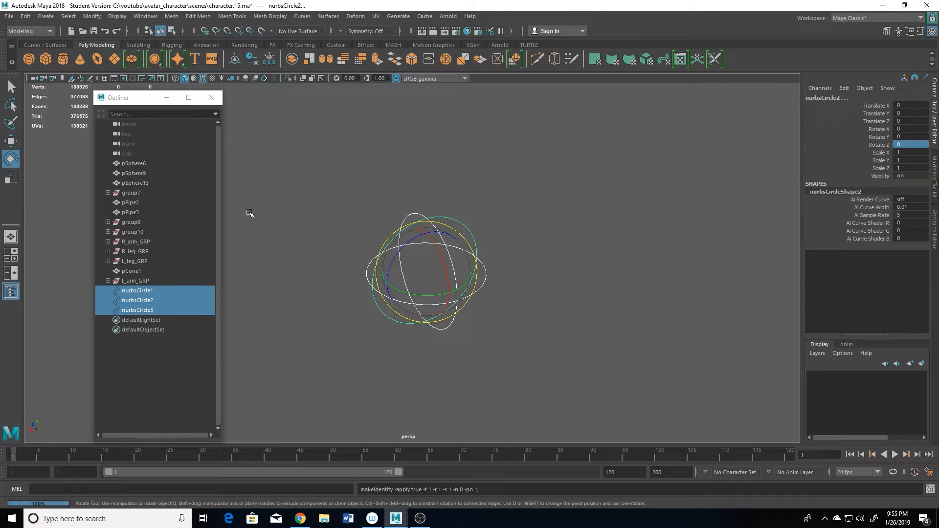
Step: Graph the three selected circles in Hypergraph: Connections and place its window clear of the curves
{"action": "left_click", "coordinate": [145, 16]}
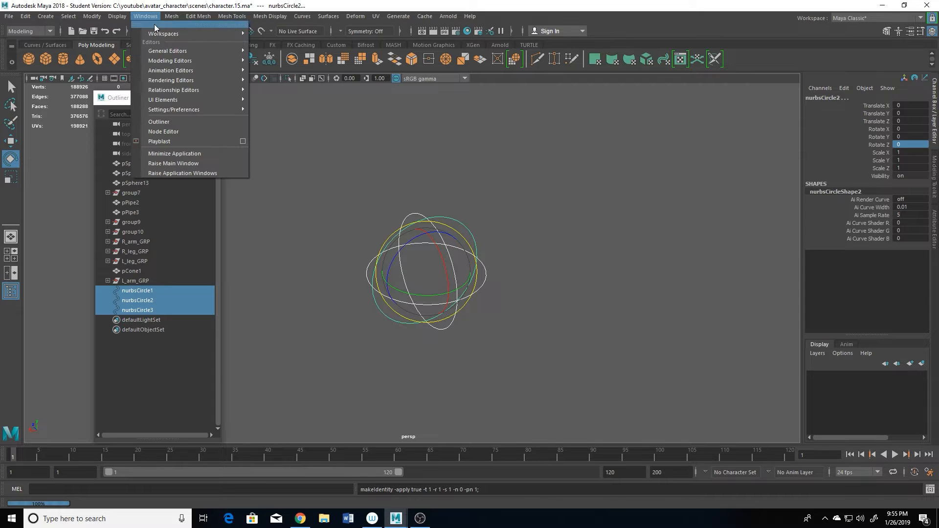
{"action": "mouse_move", "coordinate": [167, 51]}
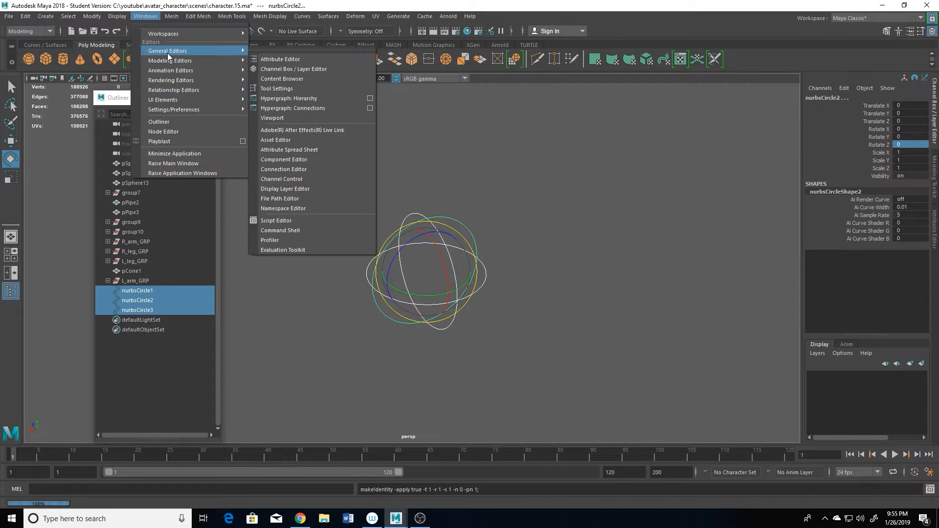
{"action": "left_click", "coordinate": [289, 108]}
{"action": "left_click_drag", "start_coordinate": [392, 126], "coordinate": [679, 131]}
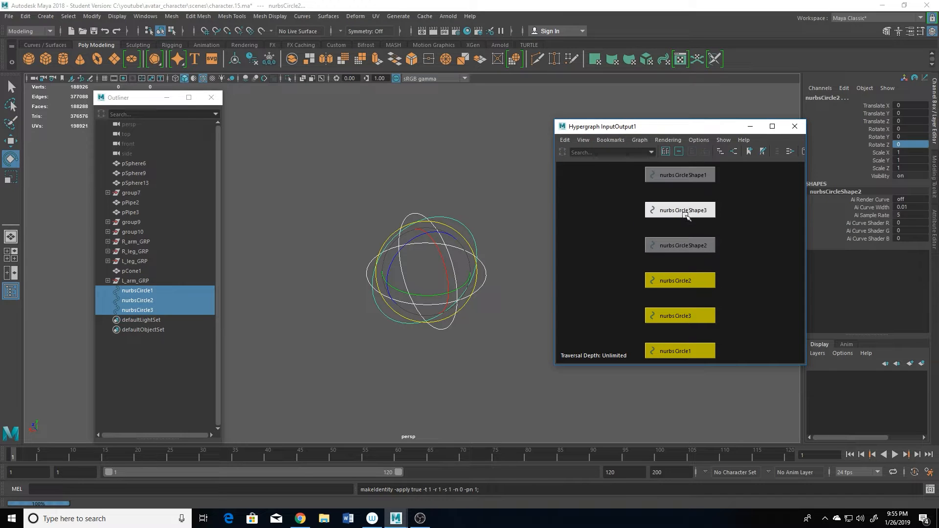
Step: Parent nurbsCircleShape2 and nurbsCircleShape3 under nurbsCircle1 with the MEL command "parent -s -r"
{"action": "left_click", "coordinate": [688, 246]}
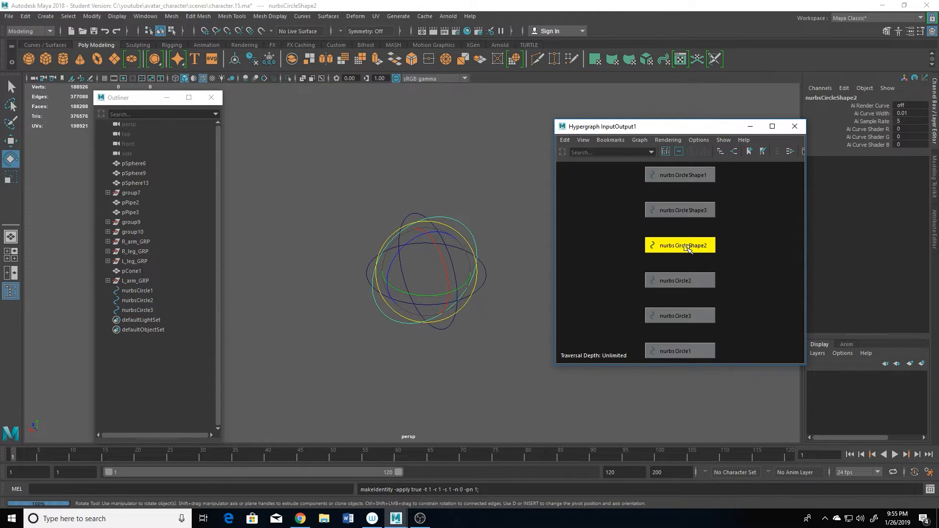
{"action": "left_click", "coordinate": [685, 212], "text": "shift"}
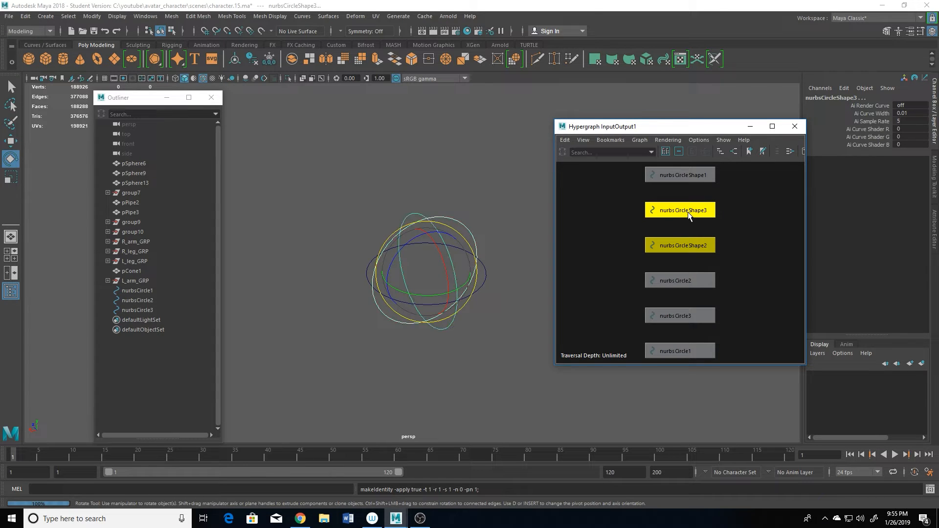
{"action": "left_click", "coordinate": [671, 351], "text": "shift"}
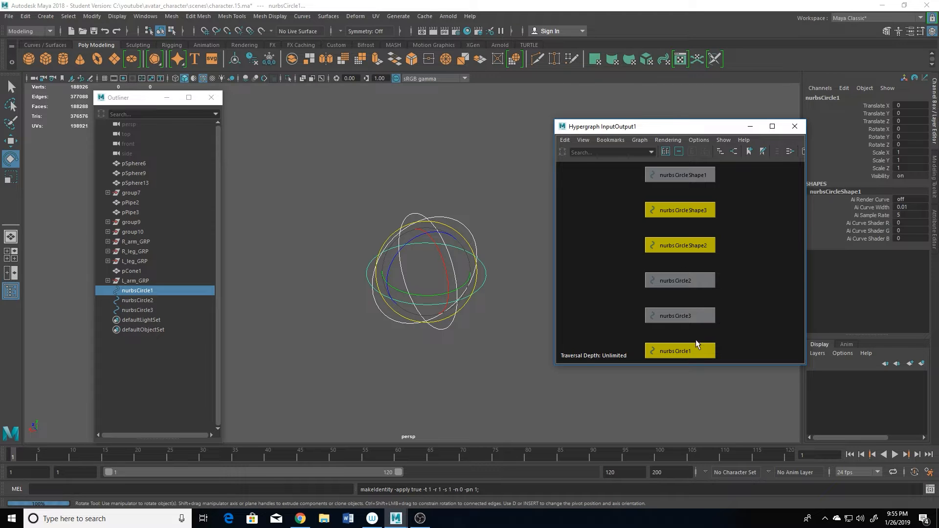
{"action": "left_click", "coordinate": [38, 488]}
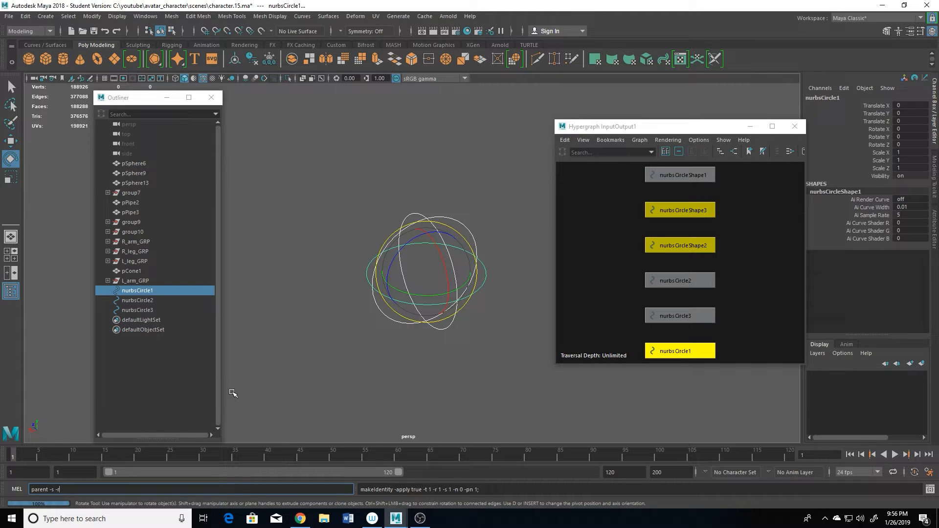
{"action": "key", "text": "Return"}
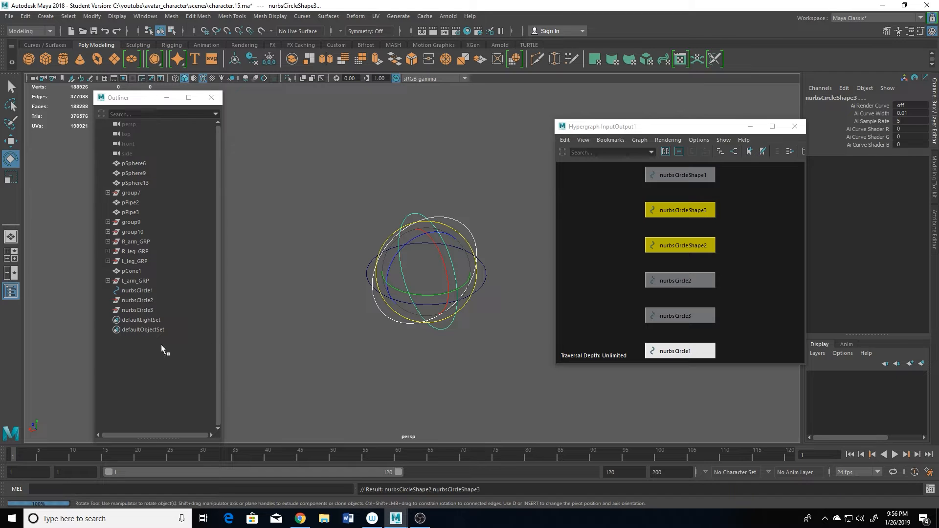
Step: Check from different angles whether picking any one circle selects the whole combined curve
{"action": "left_click", "coordinate": [485, 281]}
{"action": "left_click", "coordinate": [516, 302]}
{"action": "left_click", "coordinate": [455, 266]}
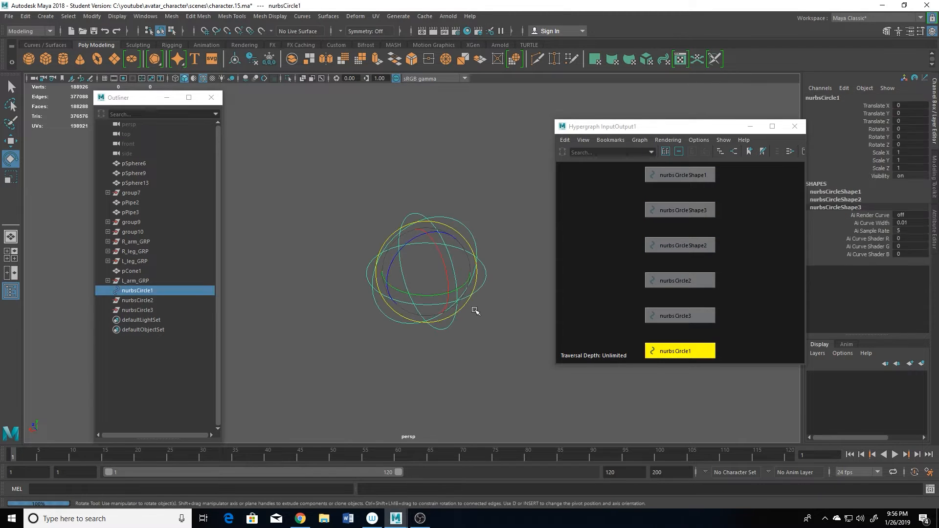
{"action": "left_click", "coordinate": [470, 246]}
{"action": "left_click", "coordinate": [471, 235]}
{"action": "left_click", "coordinate": [512, 317]}
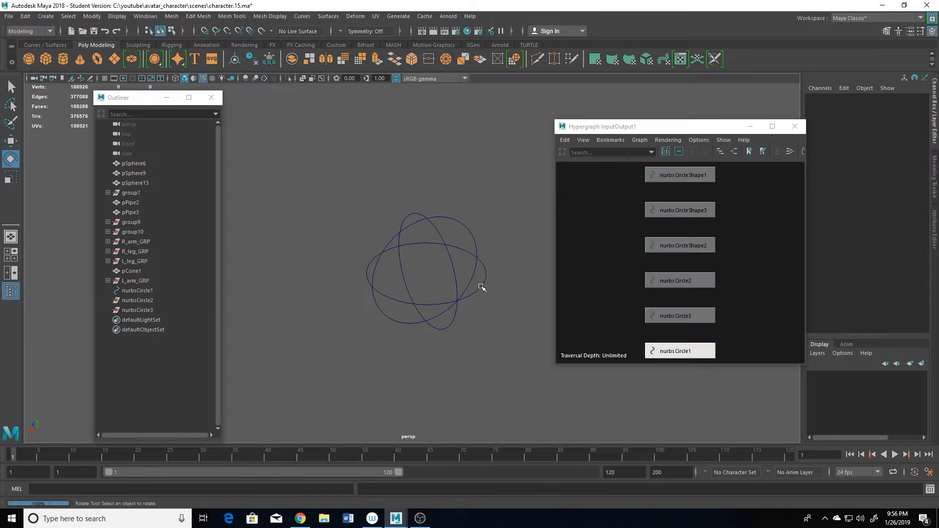
{"action": "left_click", "coordinate": [483, 292]}
{"action": "left_click_drag", "start_coordinate": [408, 325], "coordinate": [454, 334], "text": "alt"}
{"action": "left_click", "coordinate": [455, 334]}
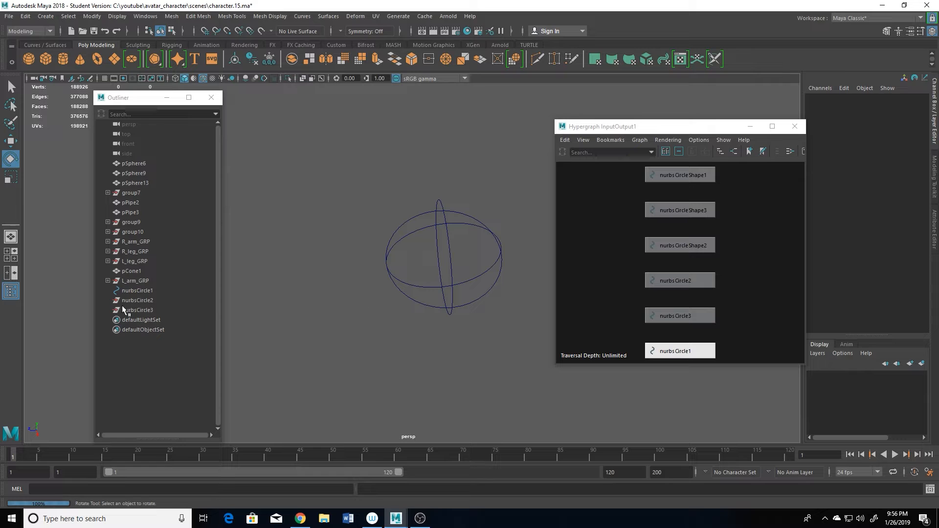
Step: Delete the empty nurbsCircle2 and nurbsCircle3 transform nodes and clear the selection
{"action": "left_click_drag", "start_coordinate": [123, 309], "coordinate": [126, 301]}
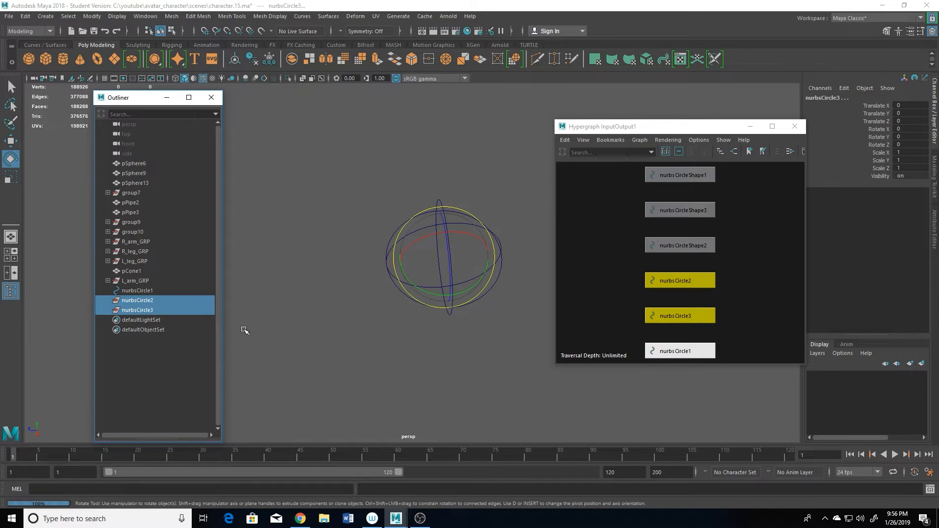
{"action": "key", "text": "Delete"}
{"action": "left_click", "coordinate": [409, 285]}
{"action": "left_click", "coordinate": [409, 285]}
{"action": "left_click", "coordinate": [519, 320]}
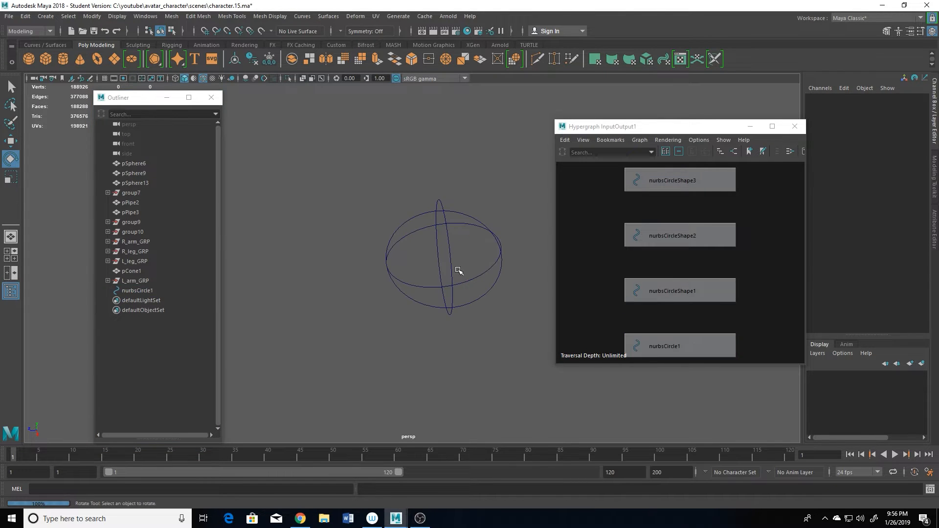
Step: Test-rotate the combined nurbsCircle1 curve and reset its Rotate Z to 0
{"action": "left_click", "coordinate": [448, 264]}
{"action": "mouse_move", "coordinate": [478, 349]}
{"action": "left_mouse_down", "text": "alt"}
{"action": "mouse_move", "coordinate": [430, 324]}
{"action": "mouse_move", "coordinate": [484, 332]}
{"action": "left_mouse_up", "text": "alt"}
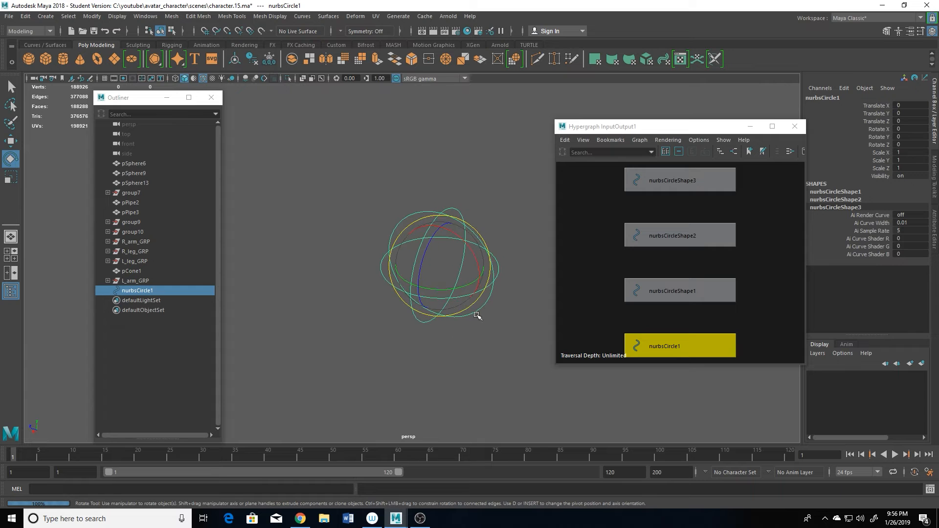
{"action": "left_click", "coordinate": [495, 332]}
{"action": "left_click", "coordinate": [480, 308]}
{"action": "left_click_drag", "start_coordinate": [421, 278], "coordinate": [357, 344]}
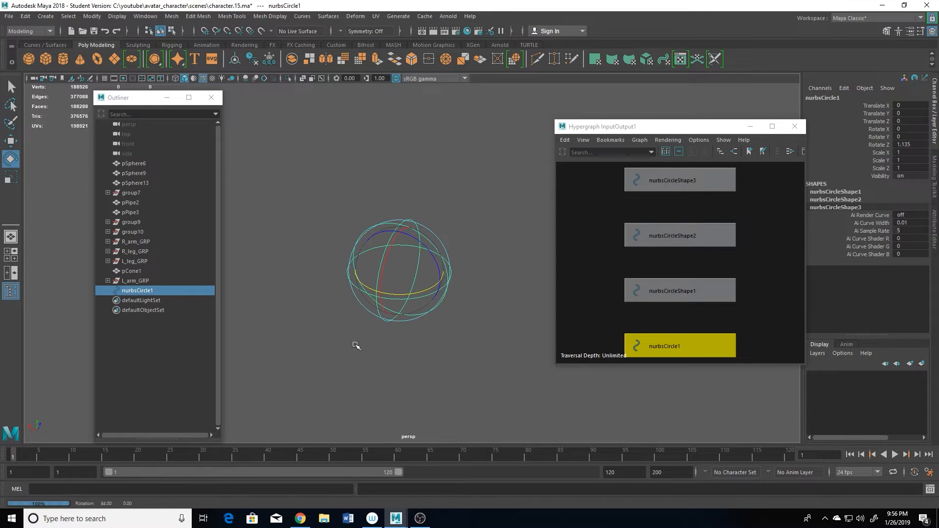
{"action": "left_click", "coordinate": [908, 144]}
{"action": "type", "text": "0"}
{"action": "key", "text": "Return"}
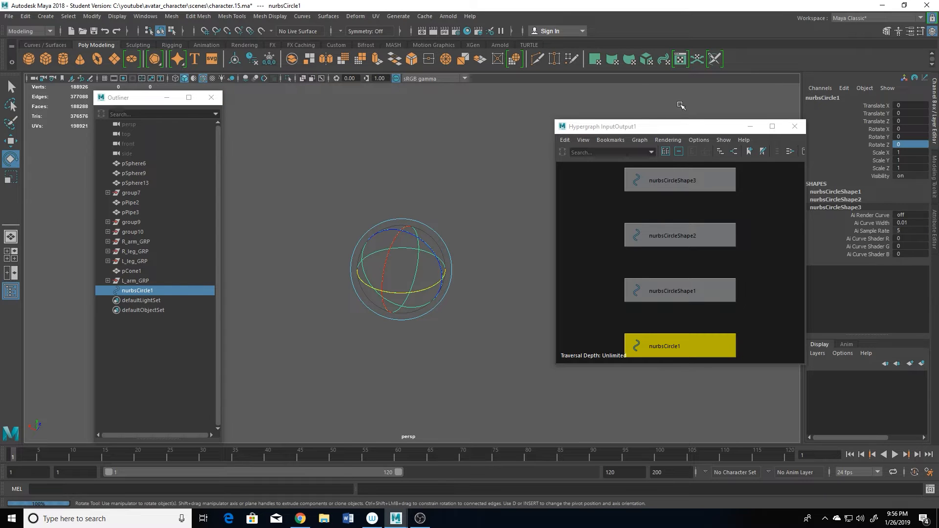
Step: Show polygons in the viewport again and move the Outliner clear of the character
{"action": "key", "text": "space"}
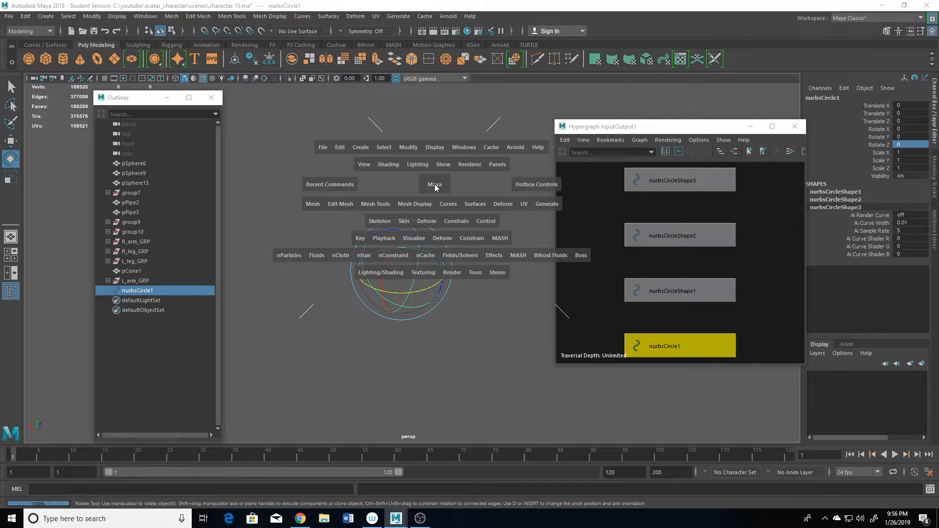
{"action": "left_click", "coordinate": [442, 165]}
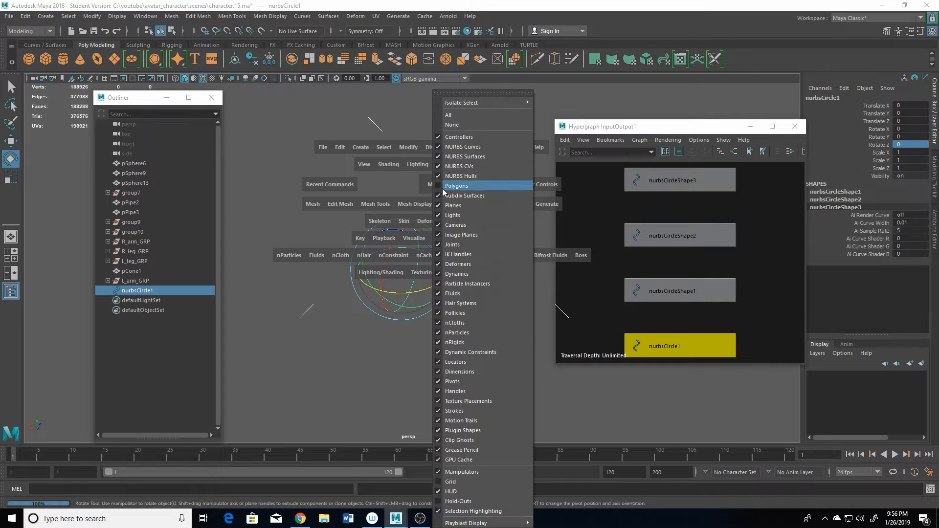
{"action": "left_click", "coordinate": [455, 186]}
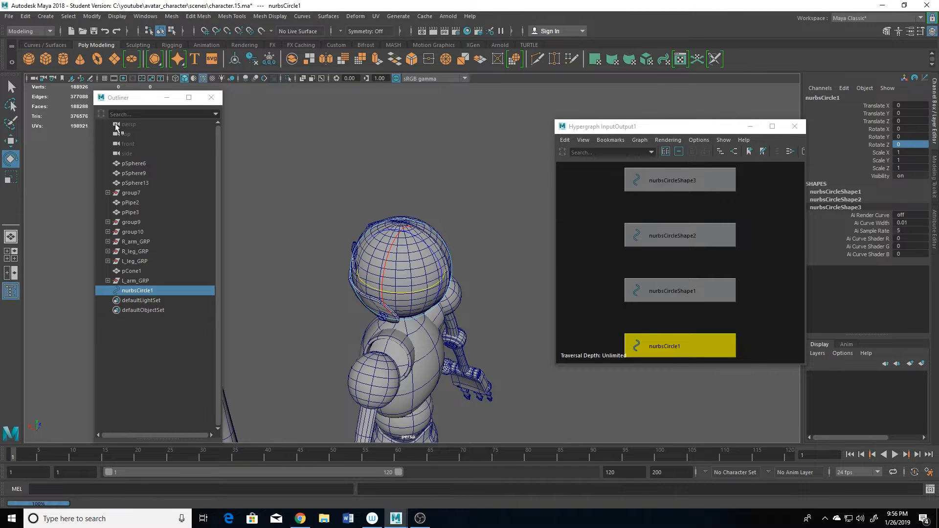
{"action": "left_click_drag", "start_coordinate": [133, 100], "coordinate": [87, 90]}
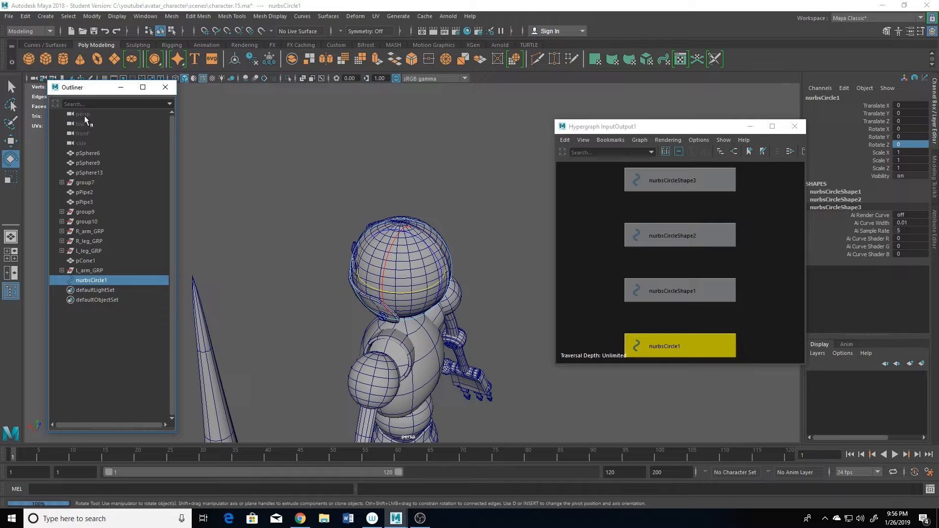
{"action": "left_click_drag", "start_coordinate": [94, 88], "coordinate": [77, 96]}
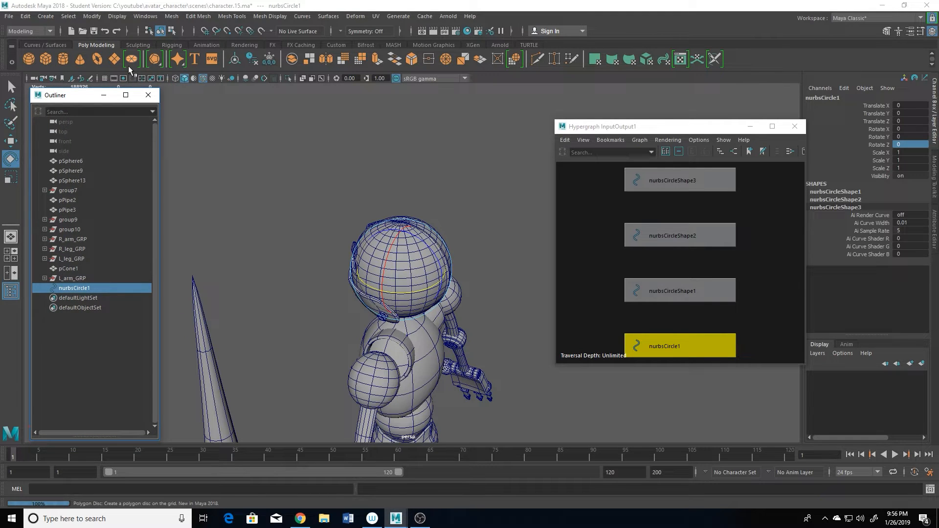
{"action": "left_click_drag", "start_coordinate": [72, 99], "coordinate": [73, 95]}
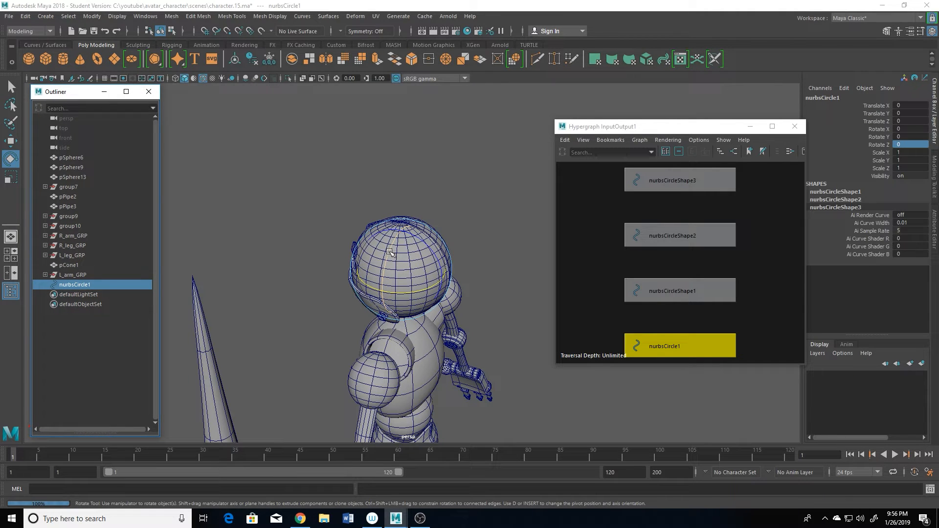
Step: Examine the character's head, shoulders and arms from several angles to locate the control curve inside the head
{"action": "left_click_drag", "start_coordinate": [314, 268], "coordinate": [418, 295], "text": "alt"}
{"action": "middle_click_drag", "start_coordinate": [419, 295], "coordinate": [361, 247], "text": "alt"}
{"action": "right_click_drag", "start_coordinate": [361, 246], "coordinate": [386, 255], "text": "alt"}
{"action": "left_click_drag", "start_coordinate": [337, 259], "coordinate": [410, 285], "text": "alt"}
{"action": "middle_click_drag", "start_coordinate": [411, 284], "coordinate": [438, 278], "text": "alt"}
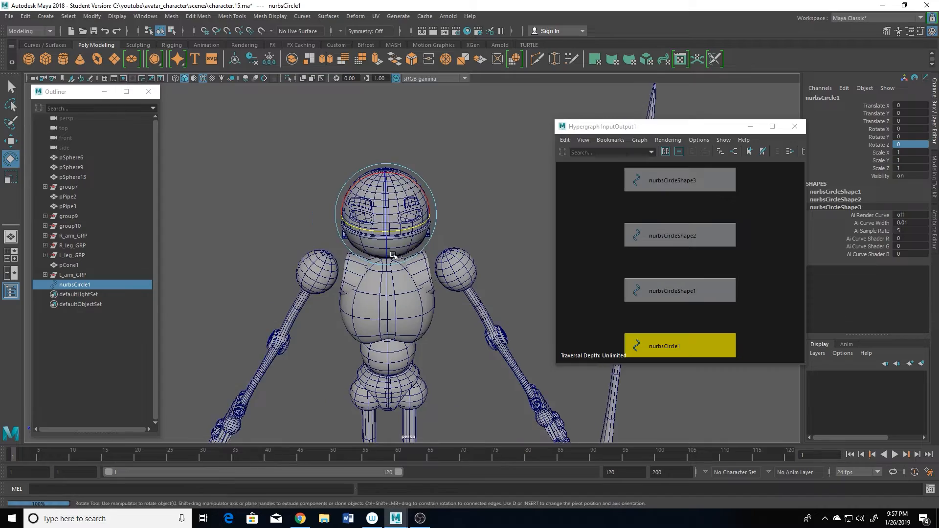
{"action": "mouse_move", "coordinate": [410, 279]}
{"action": "right_mouse_down", "text": "alt"}
{"action": "mouse_move", "coordinate": [444, 289]}
{"action": "mouse_move", "coordinate": [427, 284]}
{"action": "right_mouse_up", "text": "alt"}
{"action": "middle_click_drag", "start_coordinate": [428, 283], "coordinate": [421, 291], "text": "alt"}
{"action": "left_click_drag", "start_coordinate": [387, 274], "coordinate": [353, 268], "text": "alt"}
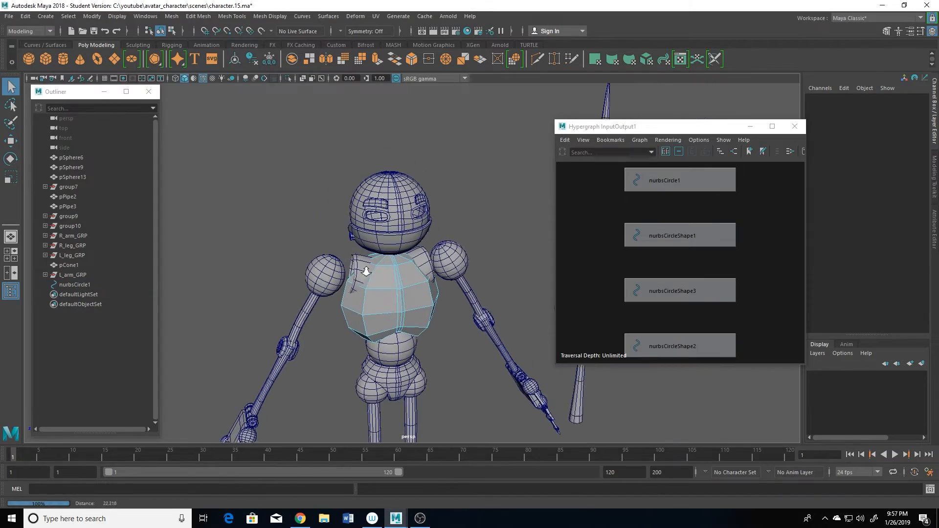
{"action": "left_click_drag", "start_coordinate": [385, 207], "coordinate": [420, 257], "text": "alt"}
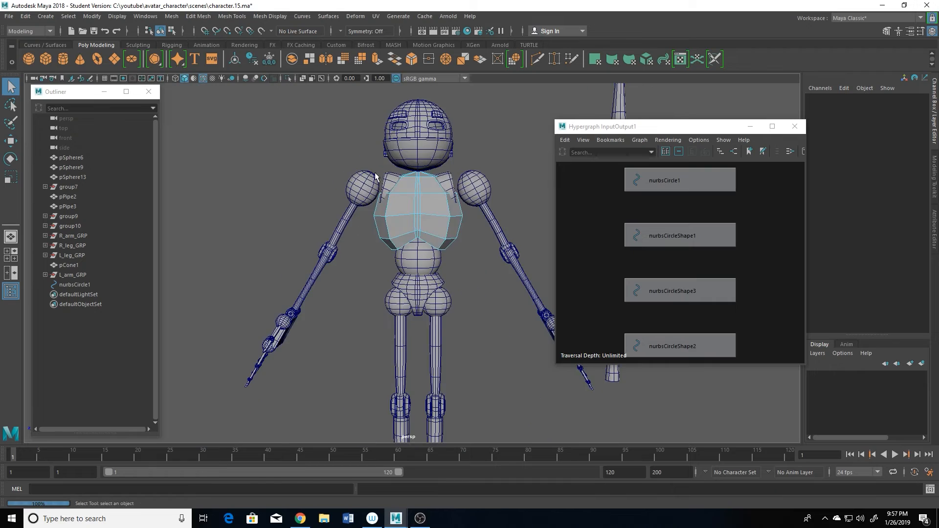
{"action": "middle_click_drag", "start_coordinate": [375, 173], "coordinate": [385, 225], "text": "alt"}
{"action": "mouse_move", "coordinate": [352, 226]}
{"action": "left_mouse_down", "text": "alt"}
{"action": "mouse_move", "coordinate": [460, 235]}
{"action": "mouse_move", "coordinate": [363, 240]}
{"action": "left_mouse_up", "text": "alt"}
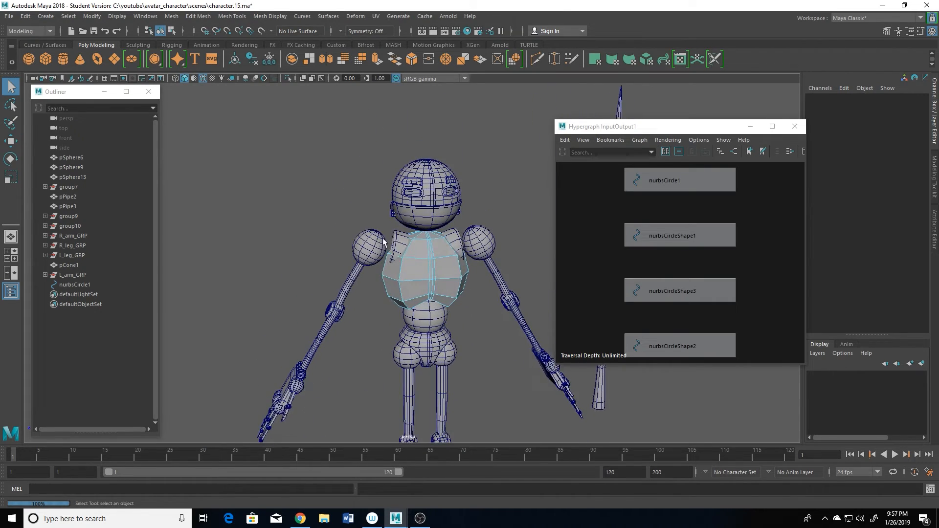
{"action": "middle_click_drag", "start_coordinate": [397, 262], "coordinate": [385, 256], "text": "alt"}
{"action": "left_click_drag", "start_coordinate": [384, 255], "coordinate": [366, 252], "text": "alt"}
{"action": "scroll", "coordinate": [453, 178], "scroll_direction": "up", "scroll_amount": 3}
{"action": "middle_click_drag", "start_coordinate": [452, 178], "coordinate": [413, 327], "text": "alt"}
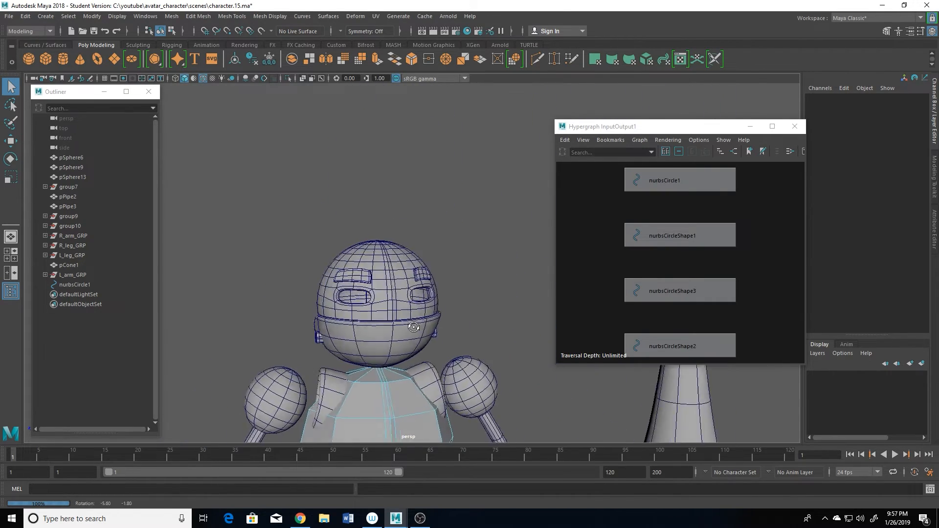
{"action": "left_click_drag", "start_coordinate": [349, 280], "coordinate": [397, 281], "text": "alt"}
{"action": "scroll", "coordinate": [399, 289], "scroll_direction": "up", "scroll_amount": 4}
{"action": "left_click_drag", "start_coordinate": [403, 321], "coordinate": [361, 337], "text": "alt"}
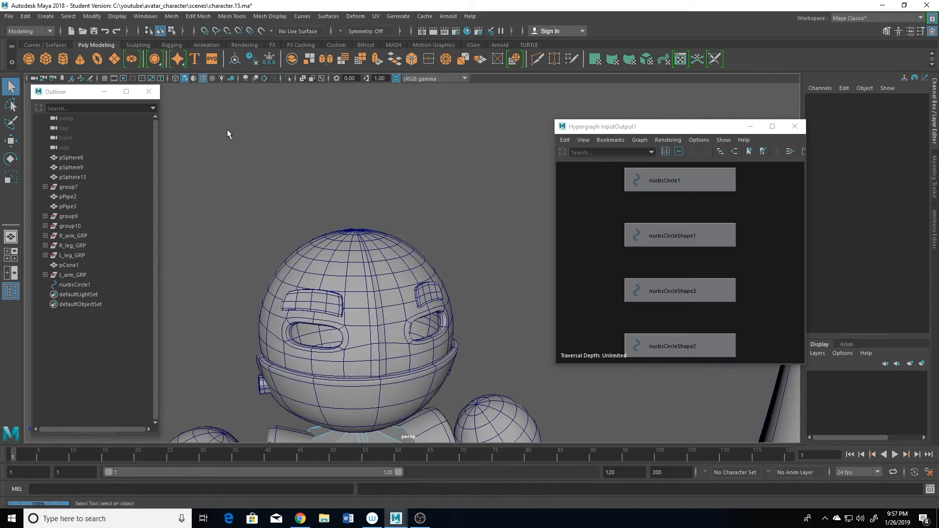
{"action": "left_click_drag", "start_coordinate": [299, 290], "coordinate": [346, 288], "text": "alt"}
Step: Scale the nurbsCircle1 control curve to 0.5 in X, Y and Z
{"action": "left_click", "coordinate": [378, 331]}
{"action": "scroll", "coordinate": [310, 306], "scroll_direction": "down", "scroll_amount": 3}
{"action": "scroll", "coordinate": [359, 278], "scroll_direction": "down", "scroll_amount": 4}
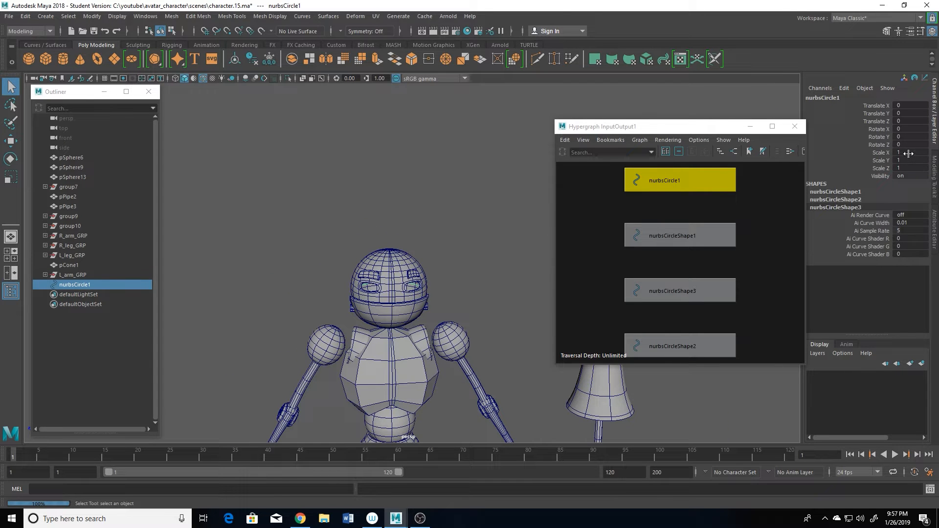
{"action": "left_click_drag", "start_coordinate": [909, 153], "coordinate": [904, 168]}
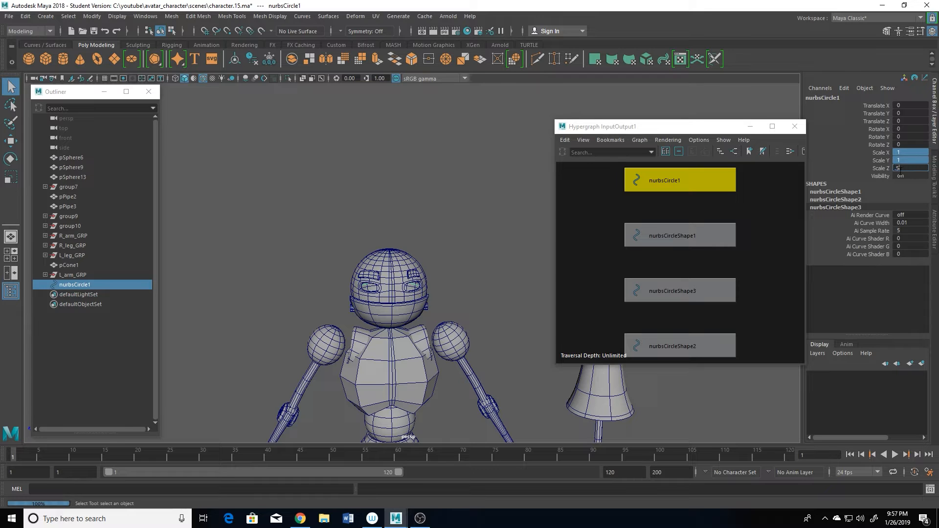
{"action": "type", "text": ".5"}
{"action": "key", "text": "Return"}
{"action": "scroll", "coordinate": [440, 283], "scroll_direction": "up", "scroll_amount": 4}
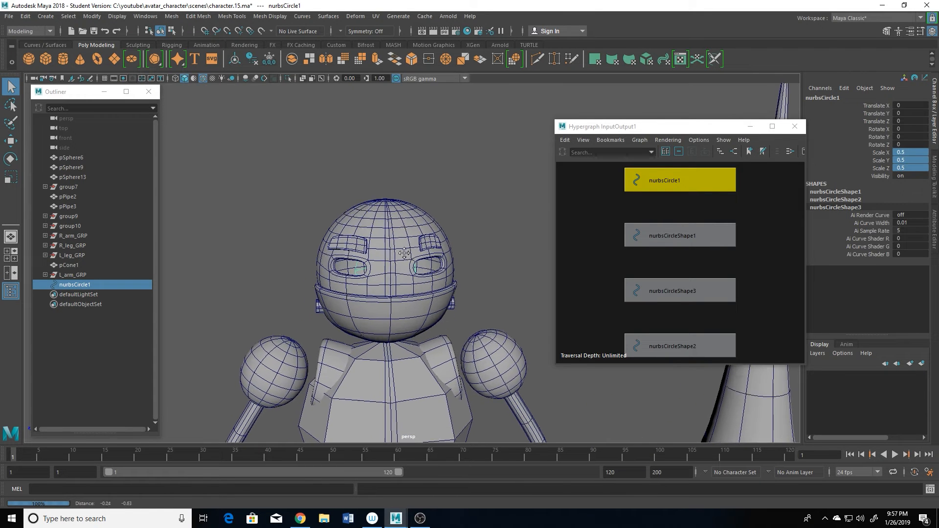
Step: Duplicate the nurbsCircle1 control curve and freeze the duplicate's transformations
{"action": "key", "text": "ctrl+d"}
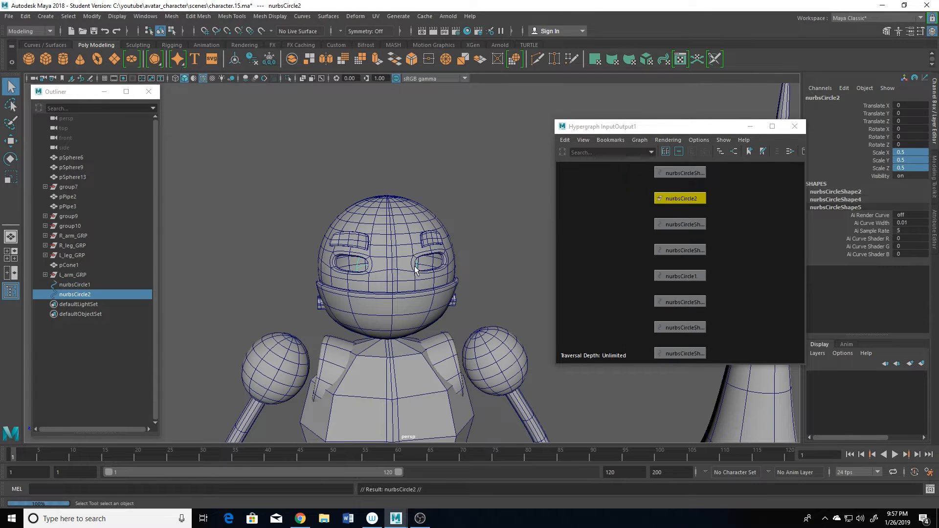
{"action": "left_click", "coordinate": [92, 16]}
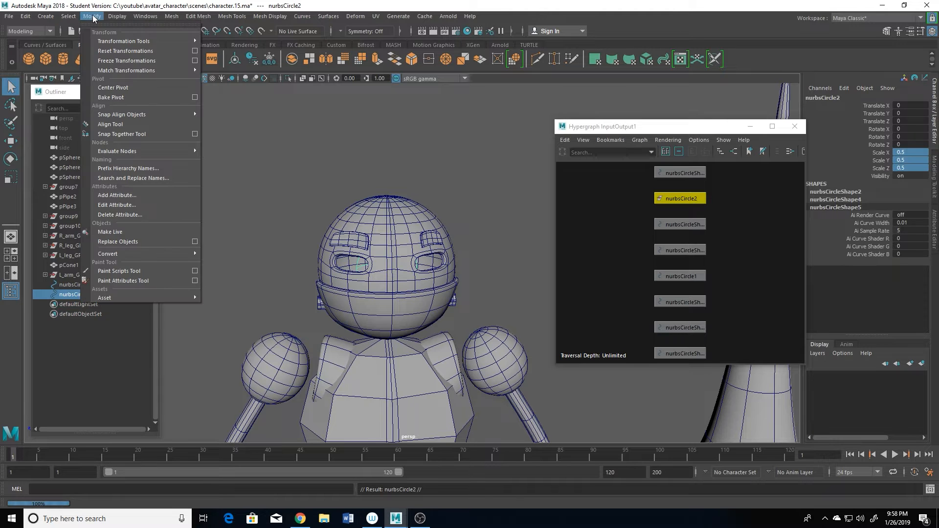
{"action": "left_click", "coordinate": [127, 60]}
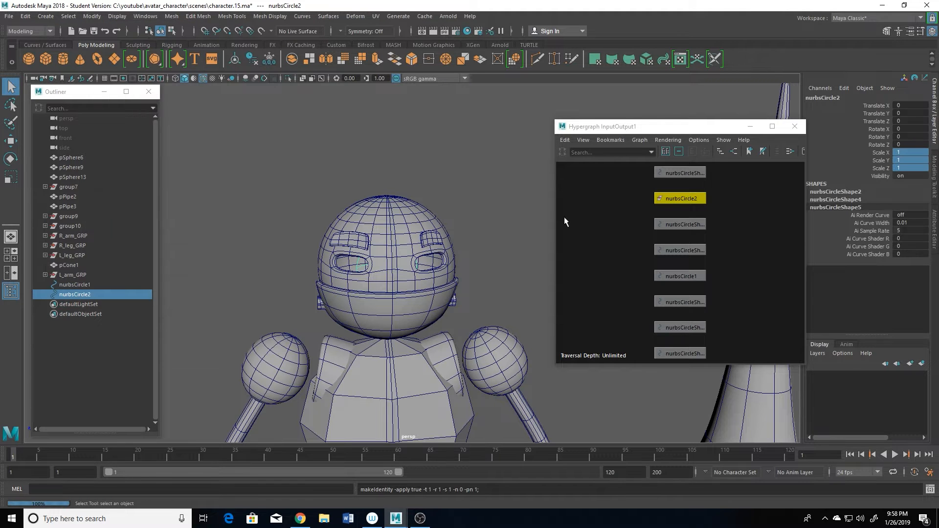
{"action": "scroll", "coordinate": [391, 225], "scroll_direction": "up", "scroll_amount": 5}
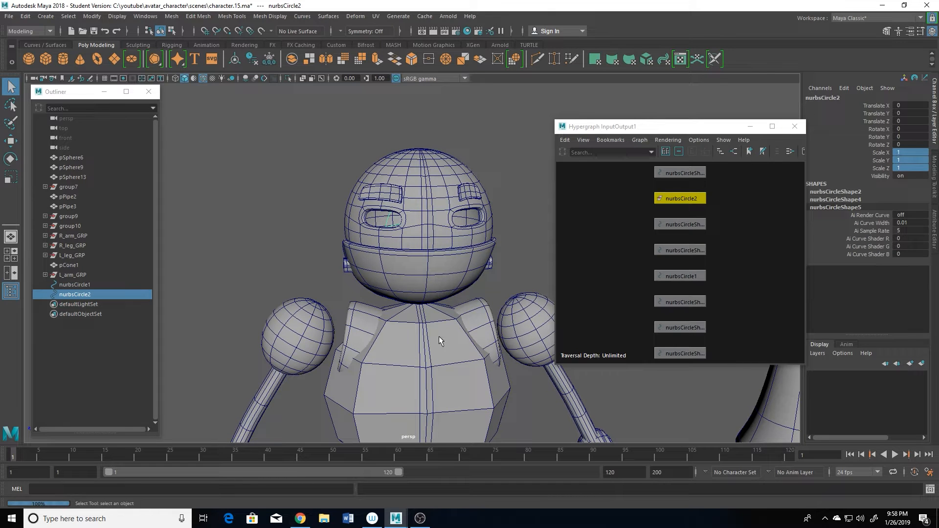
Step: Rename the duplicated control curve R_arm_CTRL
{"action": "double_click", "coordinate": [838, 97]}
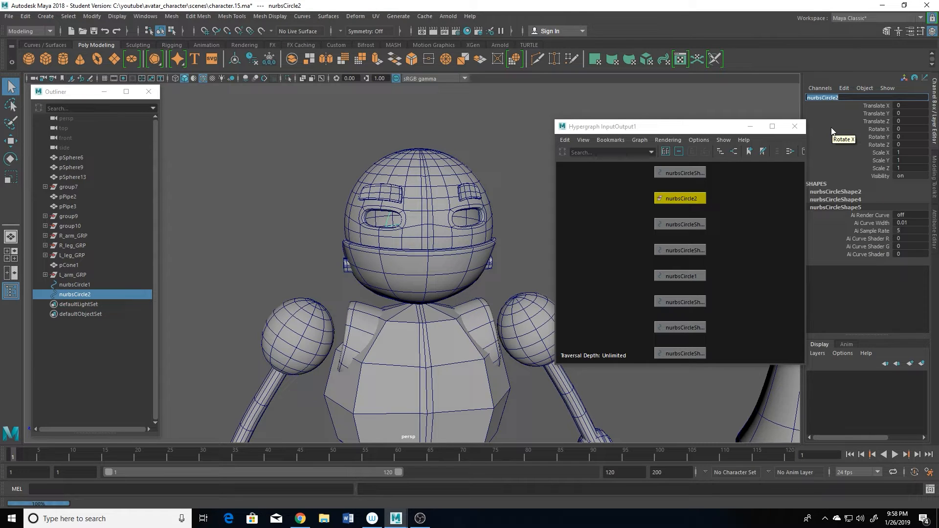
{"action": "type", "text": "R_arm_CTRL"}
{"action": "key", "text": "Return"}
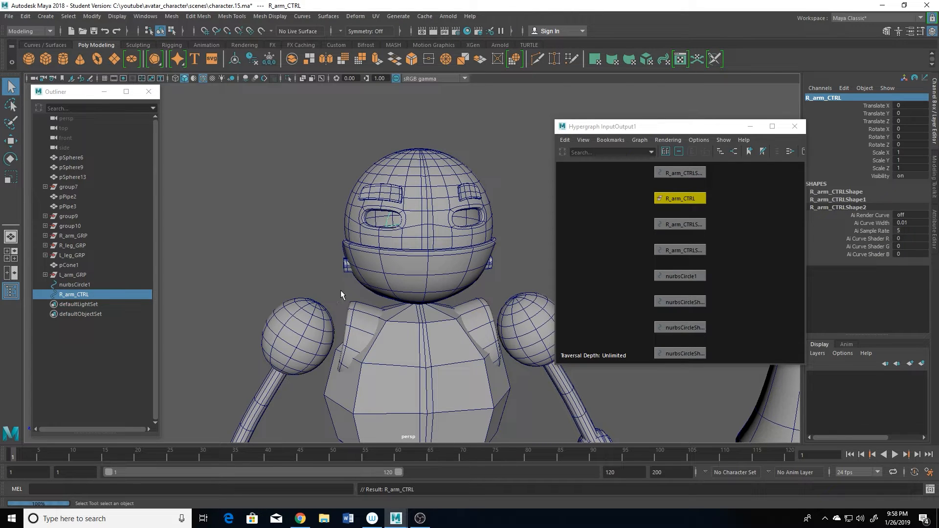
Step: Select the right upper arm, add R_arm_CTRL to the selection last, and switch to the Rigging menu set
{"action": "left_click", "coordinate": [306, 331]}
{"action": "scroll", "coordinate": [319, 321], "scroll_direction": "down", "scroll_amount": 1}
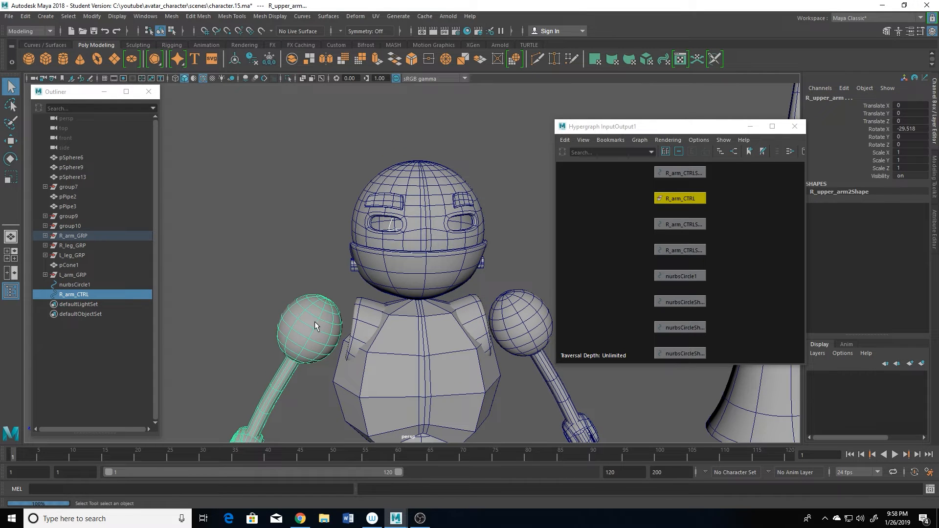
{"action": "left_click", "coordinate": [314, 321]}
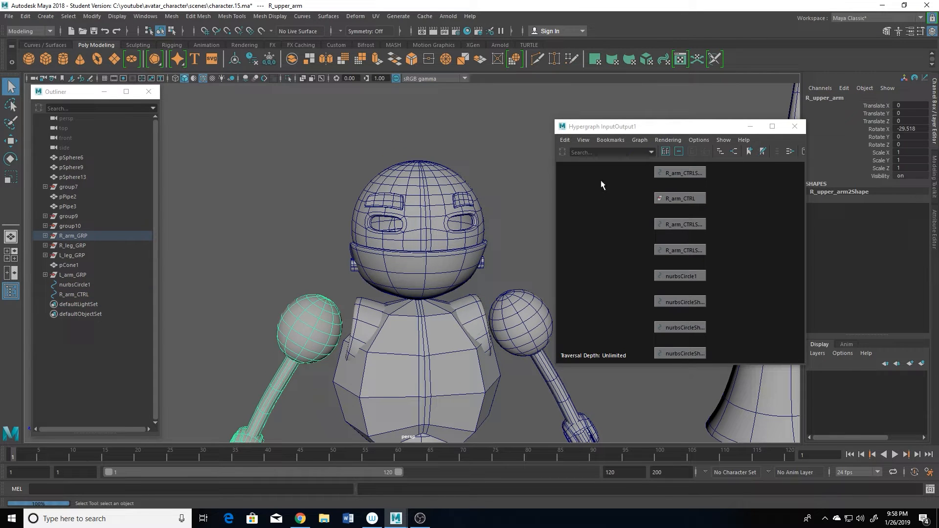
{"action": "left_click", "coordinate": [392, 225]}
{"action": "left_click", "coordinate": [392, 225]}
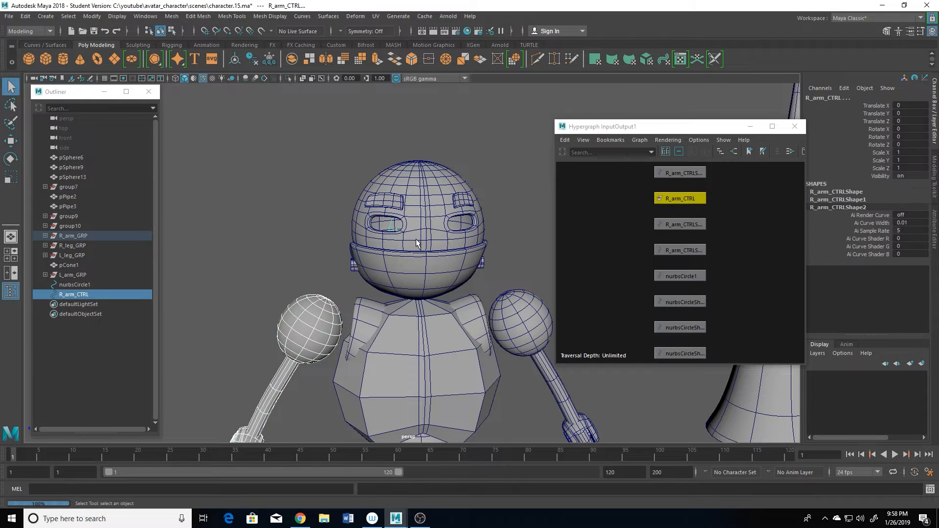
{"action": "left_click", "coordinate": [49, 31]}
{"action": "left_click", "coordinate": [24, 53]}
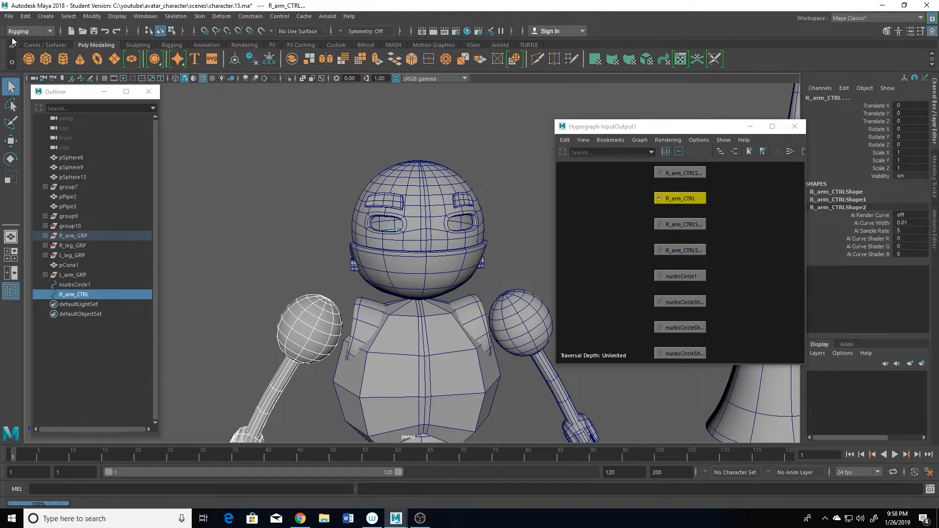
{"action": "left_click", "coordinate": [20, 31]}
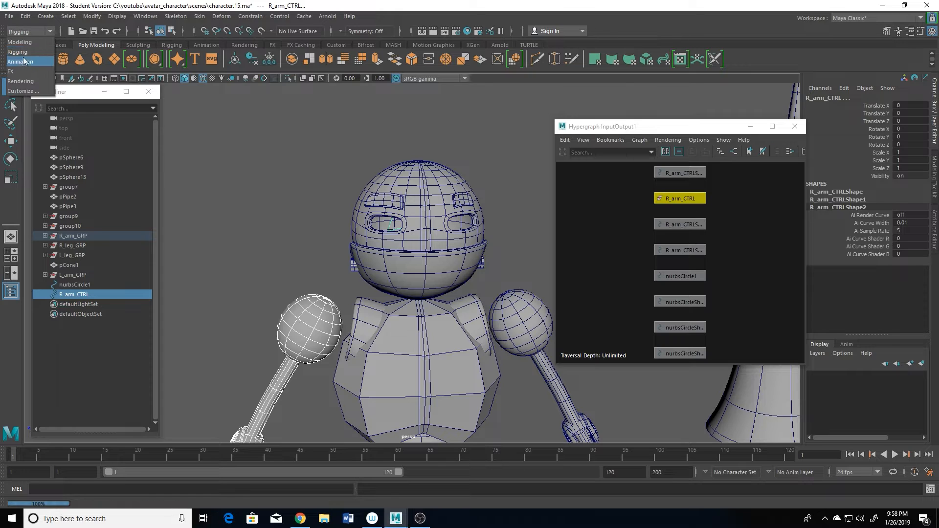
{"action": "left_click", "coordinate": [18, 52]}
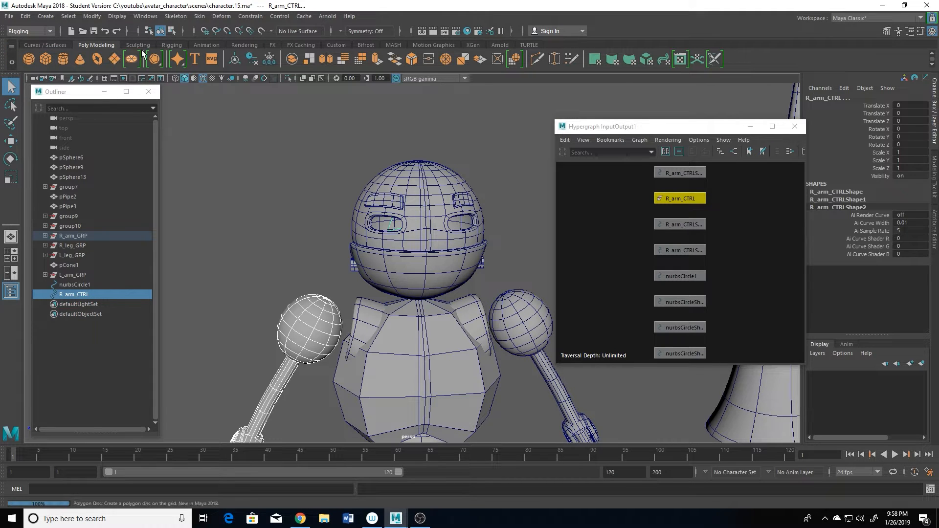
Step: Parent-constrain R_arm_CTRL to the right upper arm with Maintain offset turned off, on all translate and rotate axes
{"action": "left_click", "coordinate": [250, 17]}
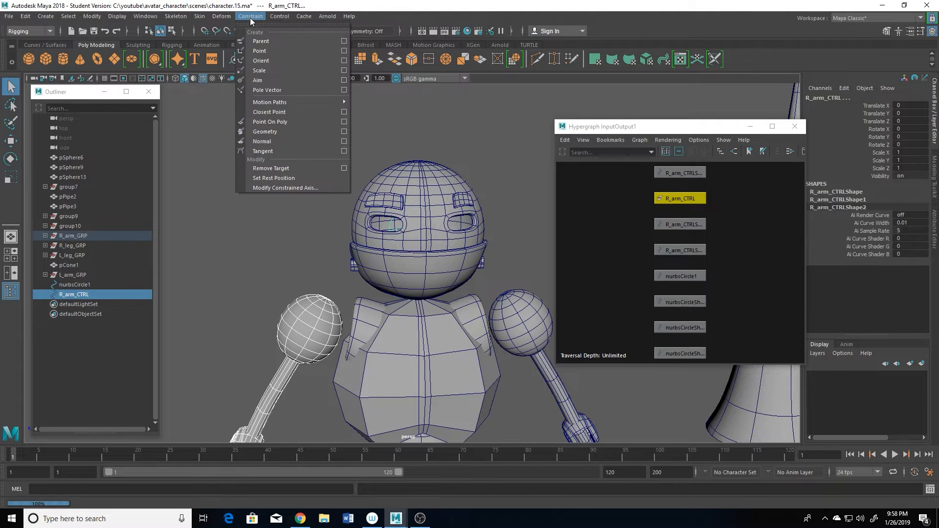
{"action": "left_click", "coordinate": [344, 41]}
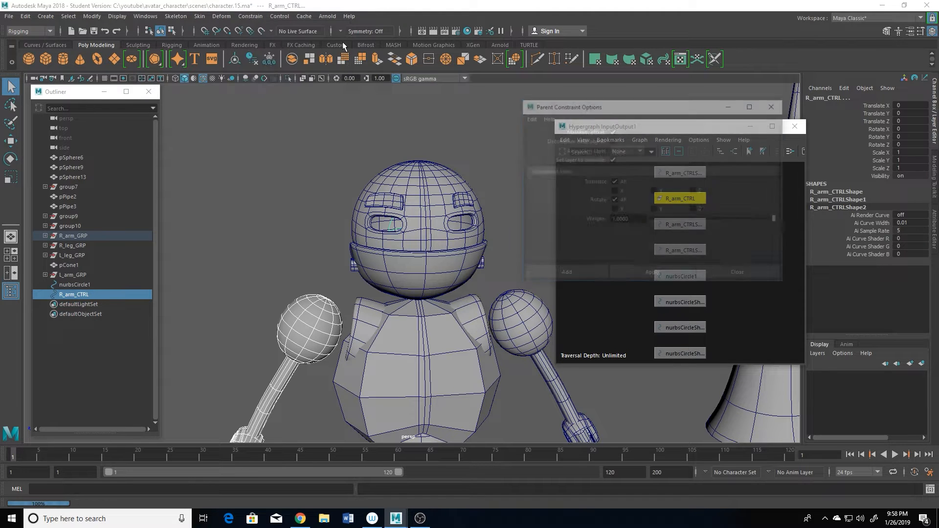
{"action": "left_click_drag", "start_coordinate": [638, 107], "coordinate": [624, 99]}
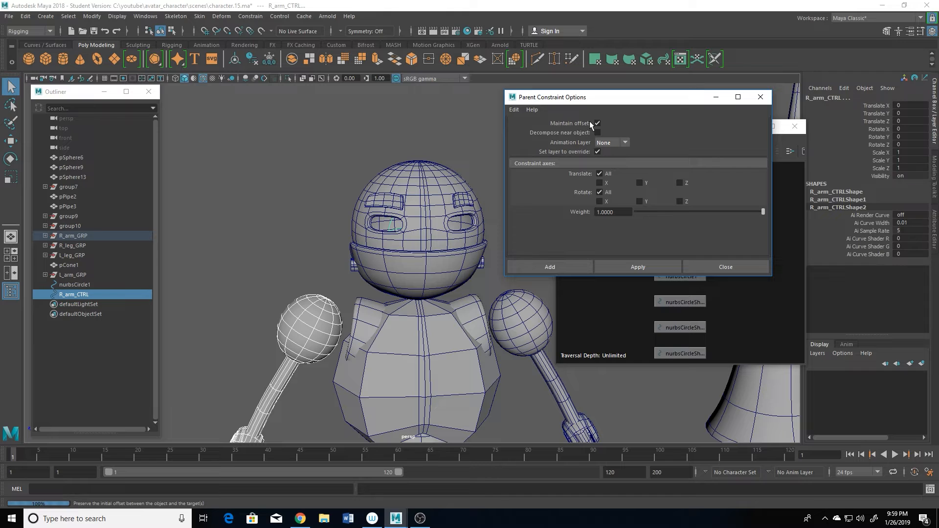
{"action": "left_click", "coordinate": [597, 124]}
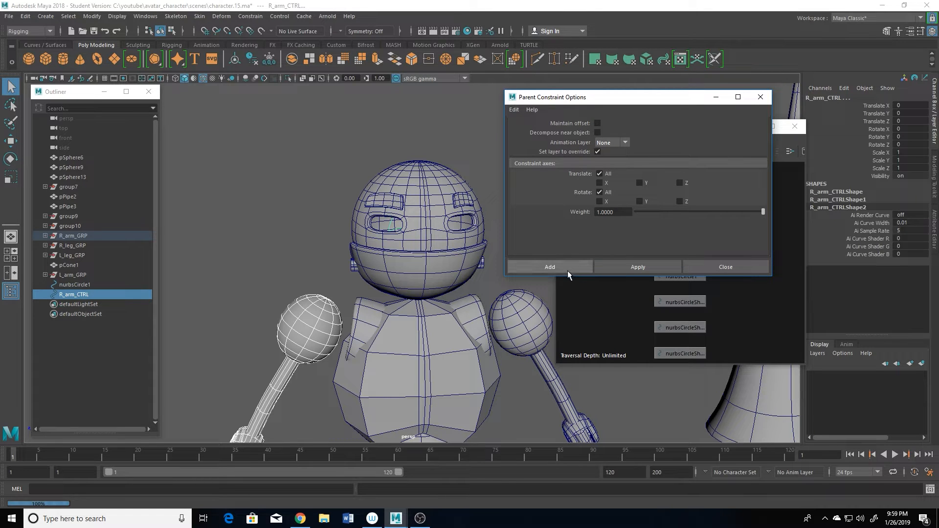
{"action": "left_click", "coordinate": [549, 267]}
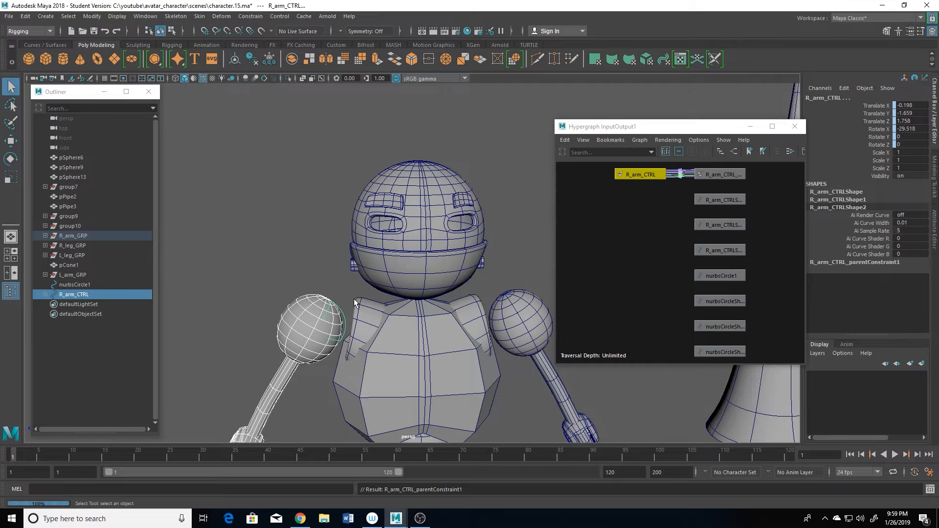
Step: Undo the parent constraint that ties R_arm_CTRL to the right upper arm
{"action": "scroll", "coordinate": [346, 246], "scroll_direction": "up", "scroll_amount": 5}
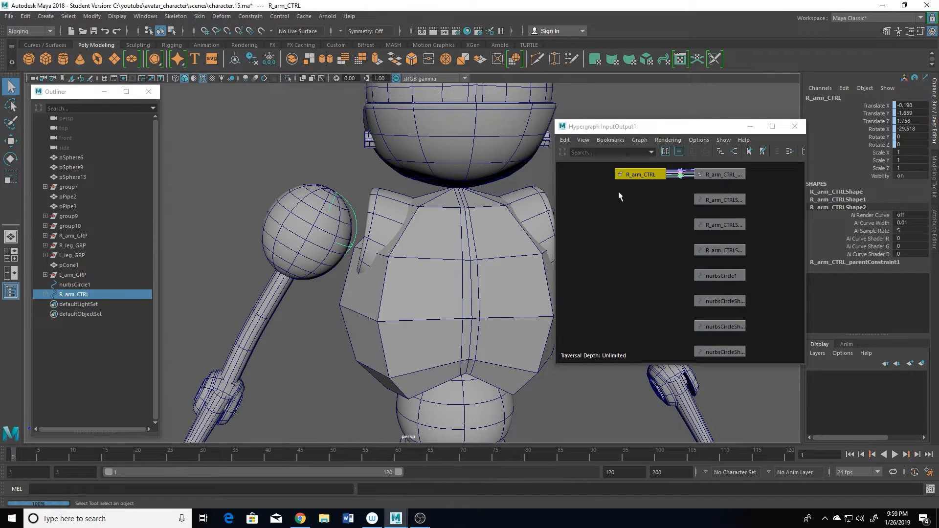
{"action": "left_click", "coordinate": [45, 294]}
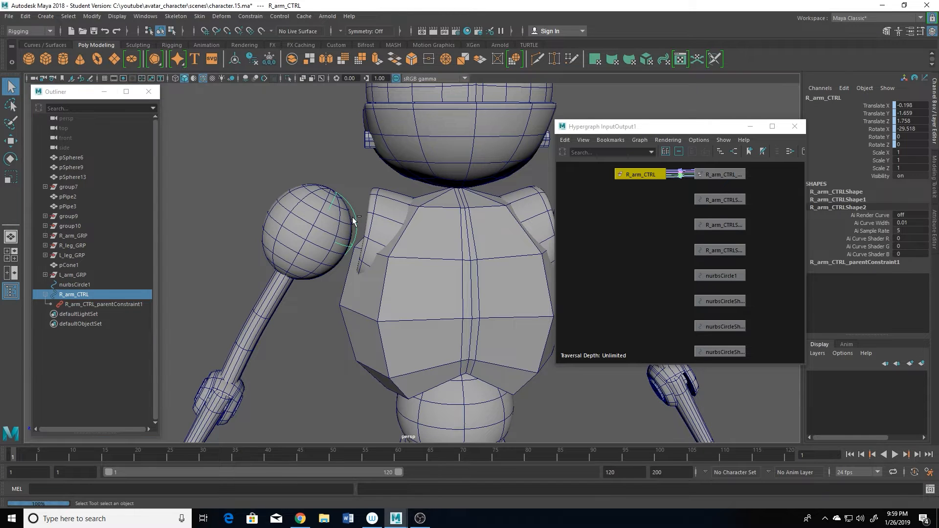
{"action": "key", "text": "ctrl+z"}
{"action": "key", "text": "ctrl+z"}
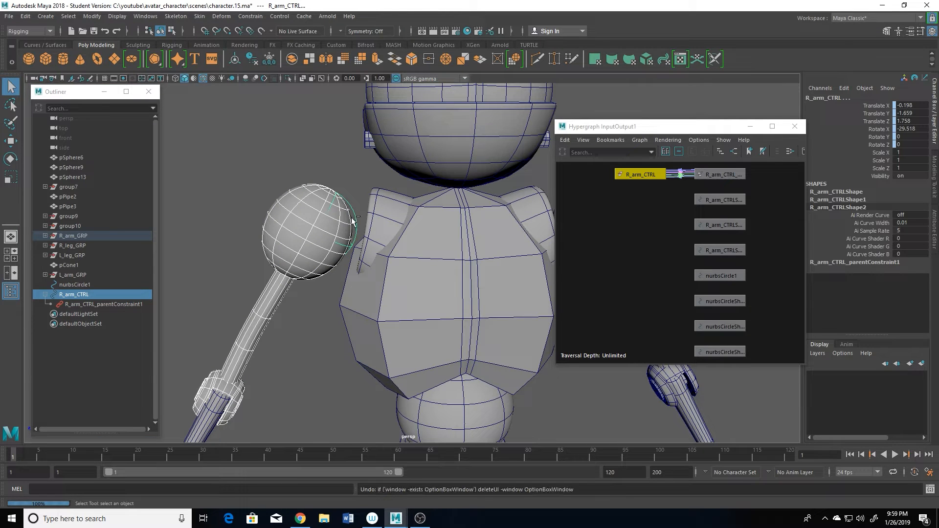
{"action": "key", "text": "ctrl+z"}
{"action": "right_click_drag", "start_coordinate": [438, 239], "coordinate": [406, 220], "text": "alt"}
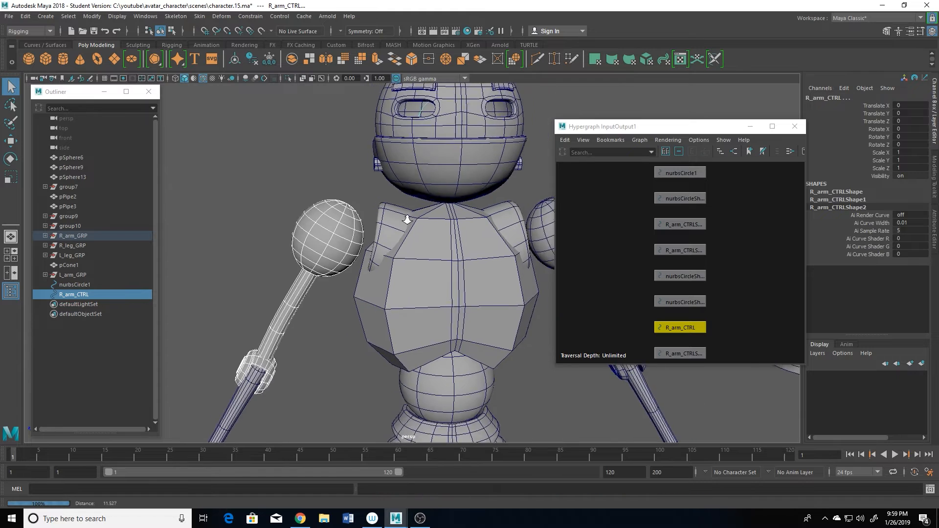
{"action": "middle_click_drag", "start_coordinate": [406, 220], "coordinate": [353, 286], "text": "alt"}
{"action": "right_click_drag", "start_coordinate": [354, 286], "coordinate": [365, 263], "text": "alt"}
{"action": "middle_click_drag", "start_coordinate": [269, 323], "coordinate": [287, 296], "text": "alt"}
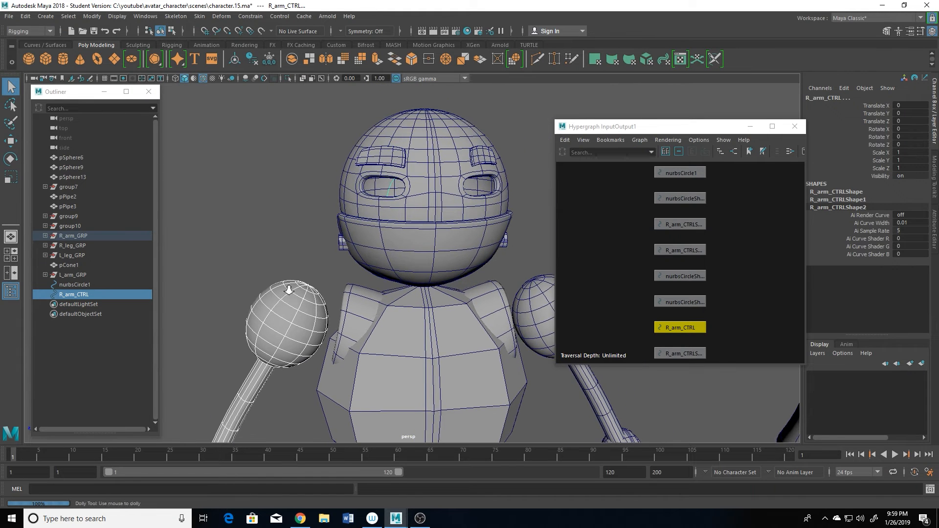
{"action": "right_click_drag", "start_coordinate": [287, 288], "coordinate": [299, 299], "text": "alt"}
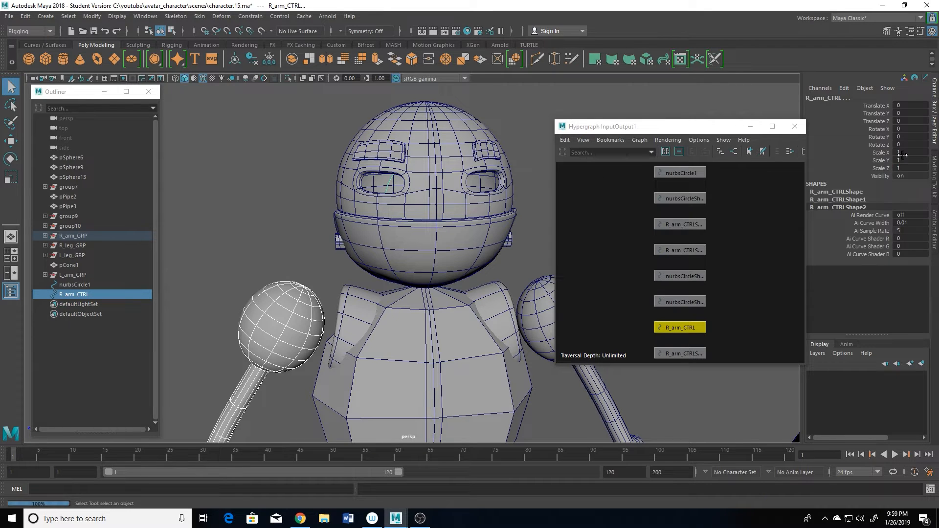
Step: Try to scale R_arm_CTRL and the right upper arm together to 1.5 on all axes, and undo it
{"action": "left_click_drag", "start_coordinate": [902, 154], "coordinate": [902, 167]}
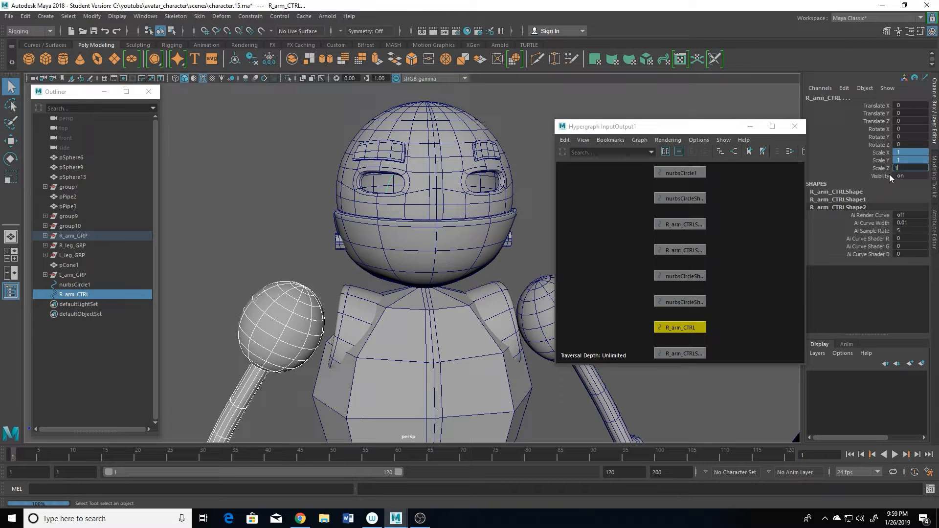
{"action": "key", "text": "Return"}
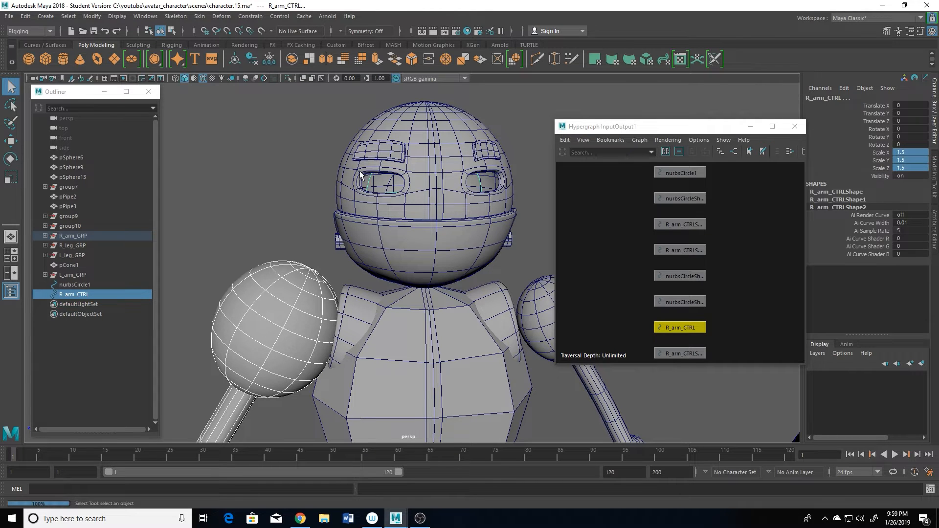
{"action": "key", "text": "ctrl+z"}
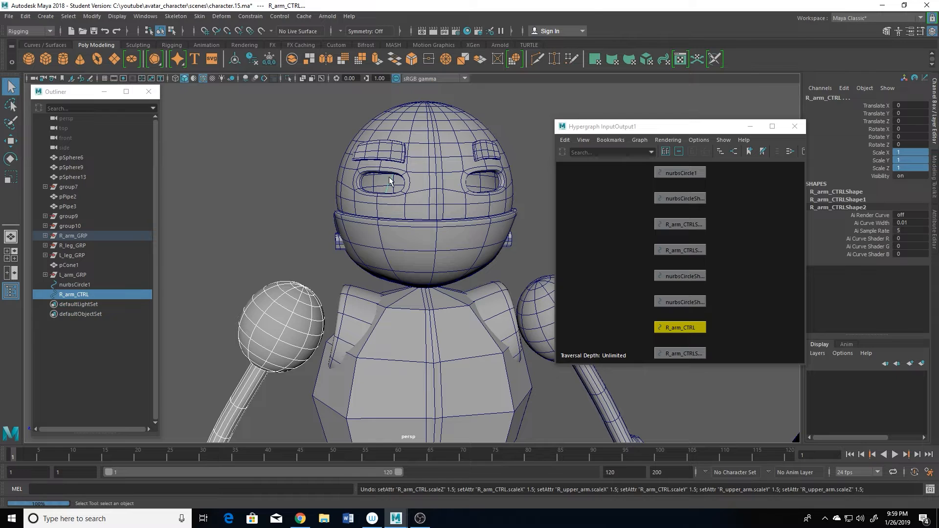
Step: Scale only R_arm_CTRL to 1.5 on X, Y and Z and freeze its transformations
{"action": "left_click_drag", "start_coordinate": [271, 272], "coordinate": [308, 309], "text": "ctrl"}
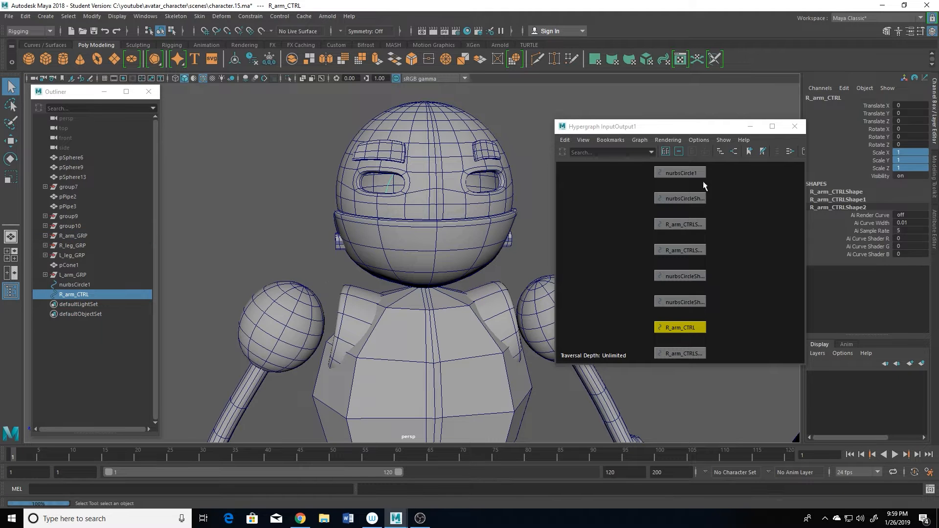
{"action": "double_click", "coordinate": [910, 169]}
{"action": "key", "text": "Return"}
{"action": "left_click", "coordinate": [92, 16]}
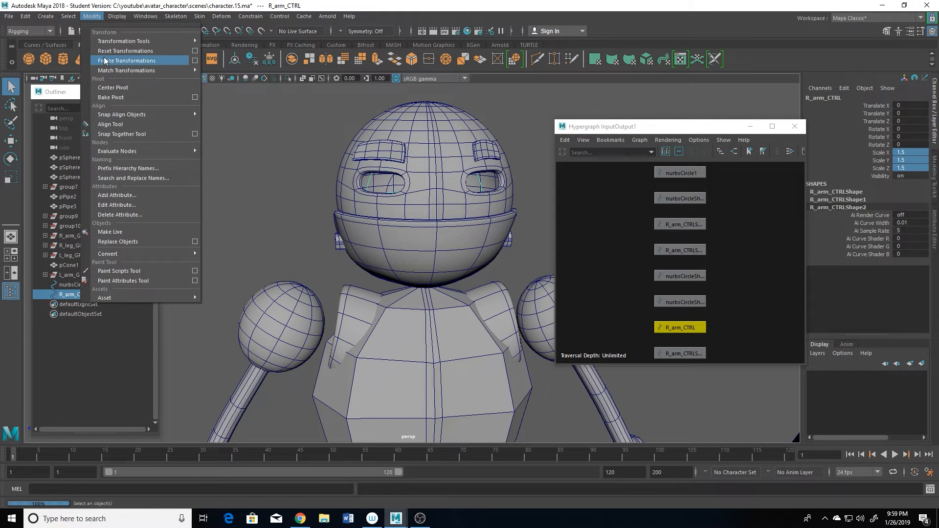
{"action": "left_click", "coordinate": [104, 60]}
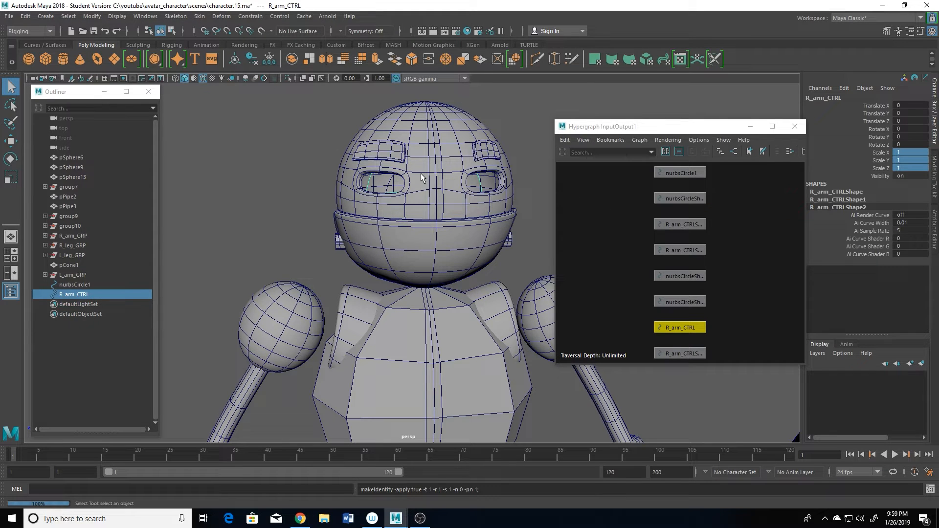
Step: Group R_arm_CTRL and parent-constrain the group to the right upper arm with default settings and Maintain offset off
{"action": "key", "text": "ctrl+g"}
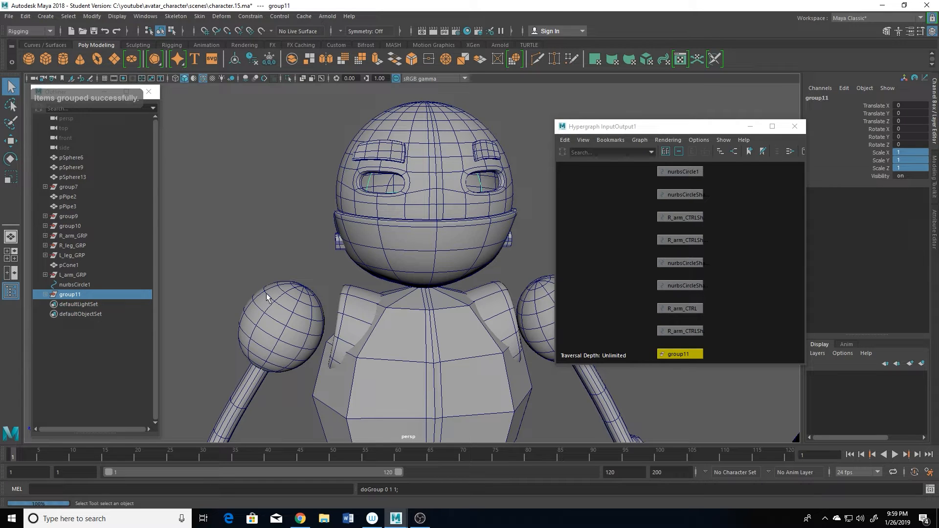
{"action": "left_click", "coordinate": [290, 323]}
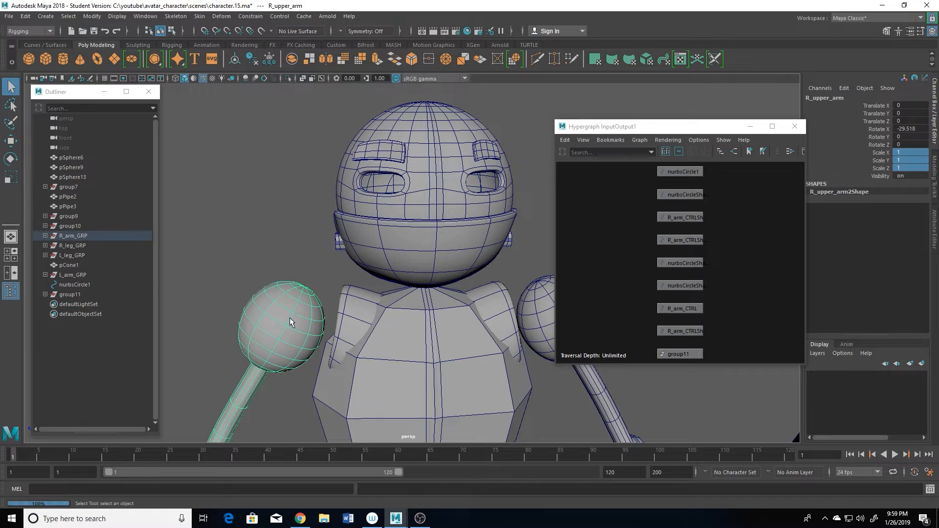
{"action": "left_click", "coordinate": [66, 294]}
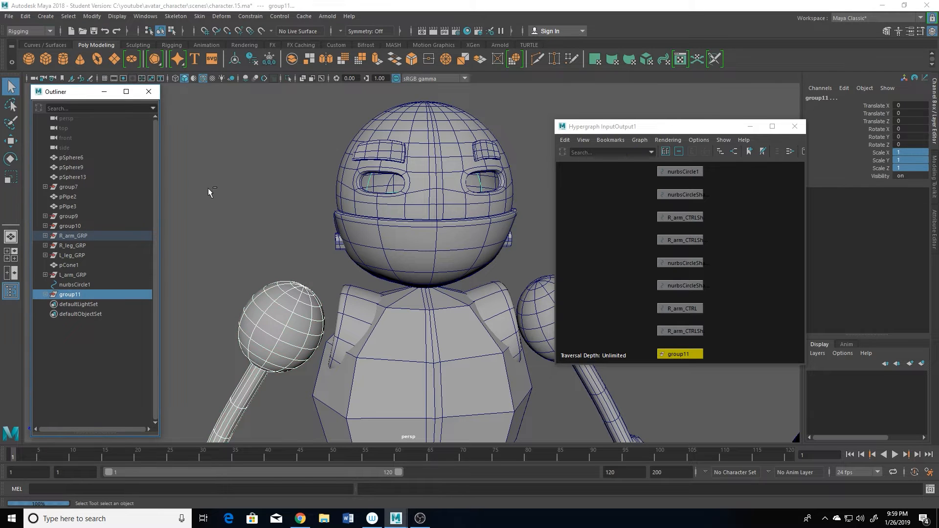
{"action": "left_click", "coordinate": [250, 16]}
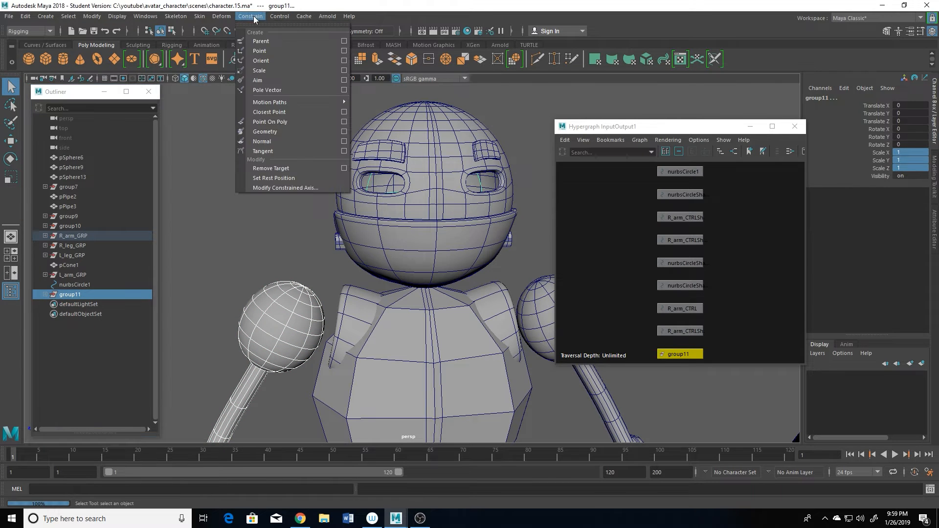
{"action": "left_click", "coordinate": [345, 41]}
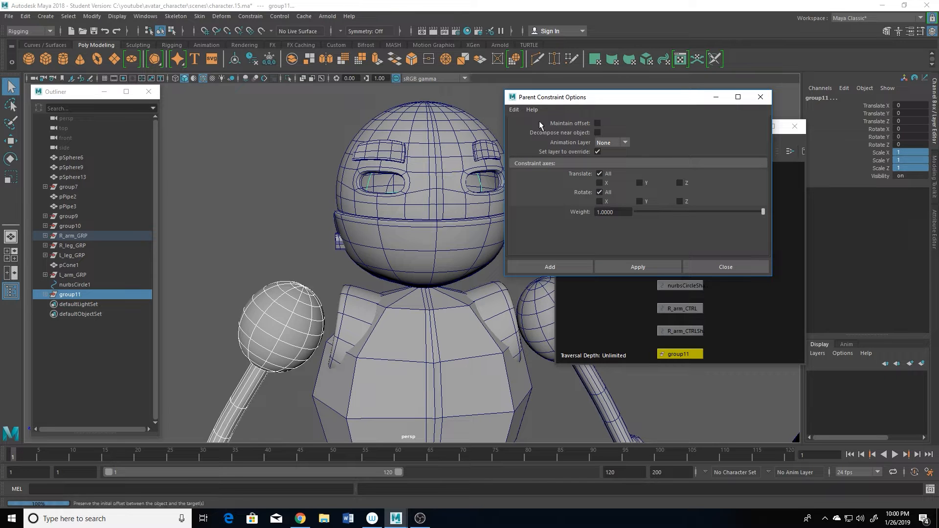
{"action": "left_click", "coordinate": [516, 111]}
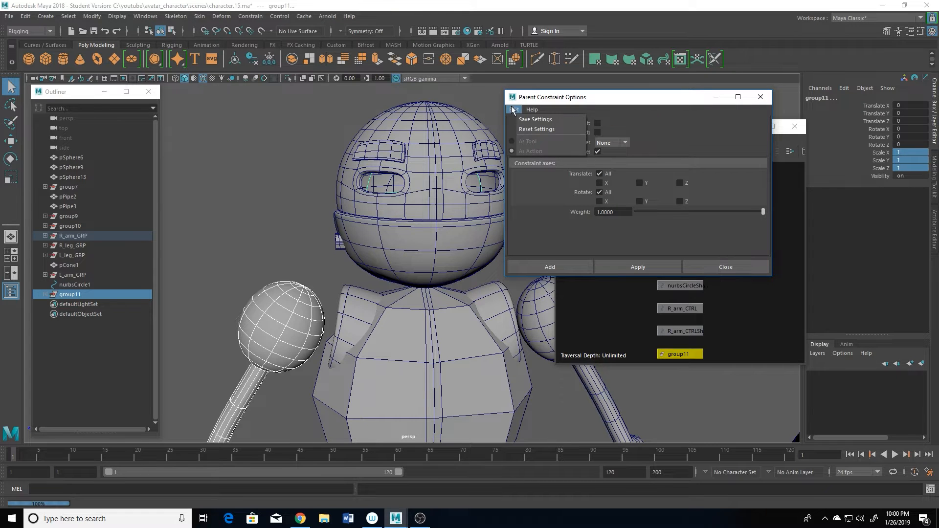
{"action": "left_click", "coordinate": [512, 109]}
{"action": "left_click", "coordinate": [513, 109]}
{"action": "left_click", "coordinate": [531, 129]}
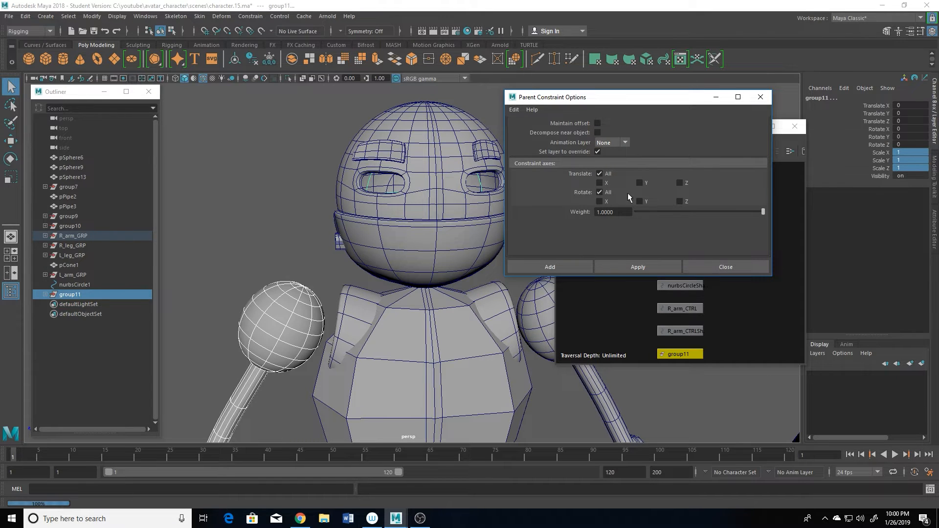
{"action": "left_click", "coordinate": [549, 267]}
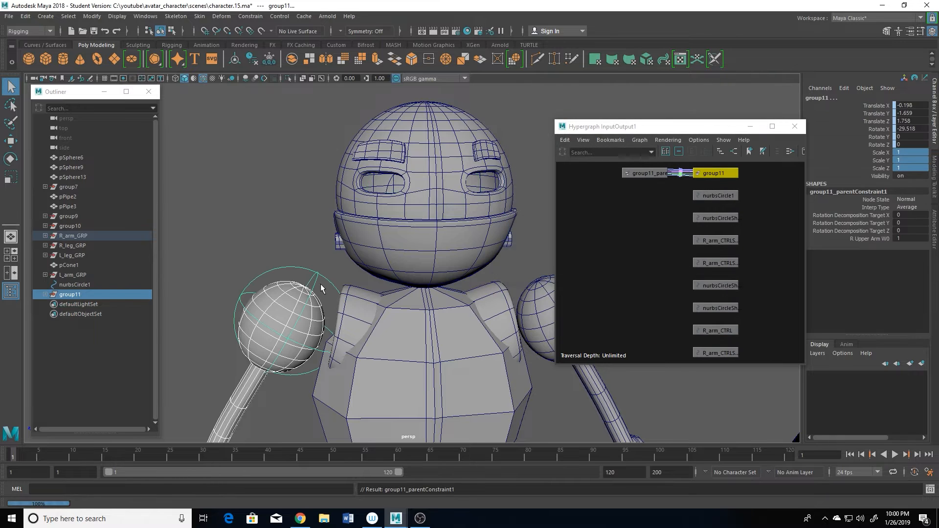
{"action": "key", "text": "f"}
Step: Delete the parent constraint inside the control's group, group11
{"action": "left_click", "coordinate": [420, 177]}
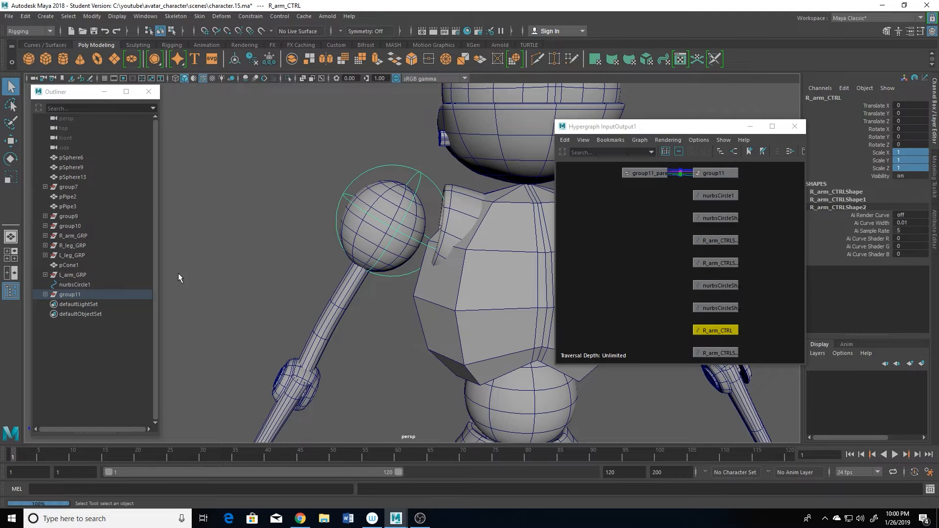
{"action": "left_click", "coordinate": [45, 294]}
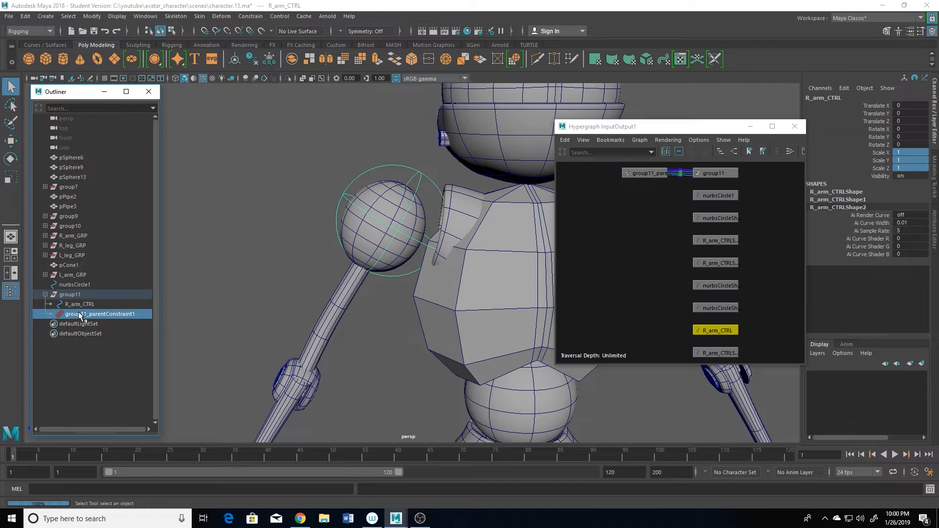
{"action": "left_click", "coordinate": [80, 314]}
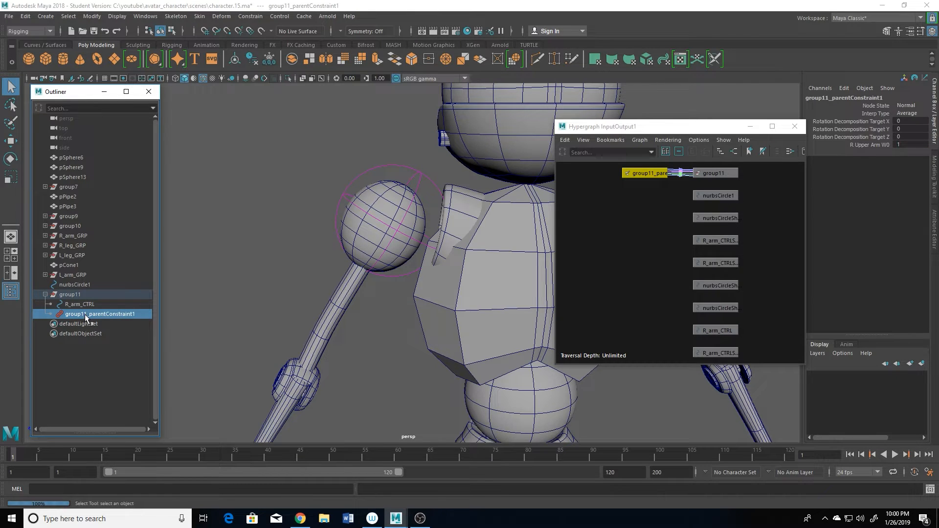
{"action": "key", "text": "Delete"}
Step: Rename the control's parent group R_arm_CTRL_GRP
{"action": "left_click", "coordinate": [82, 304]}
{"action": "double_click", "coordinate": [81, 295]}
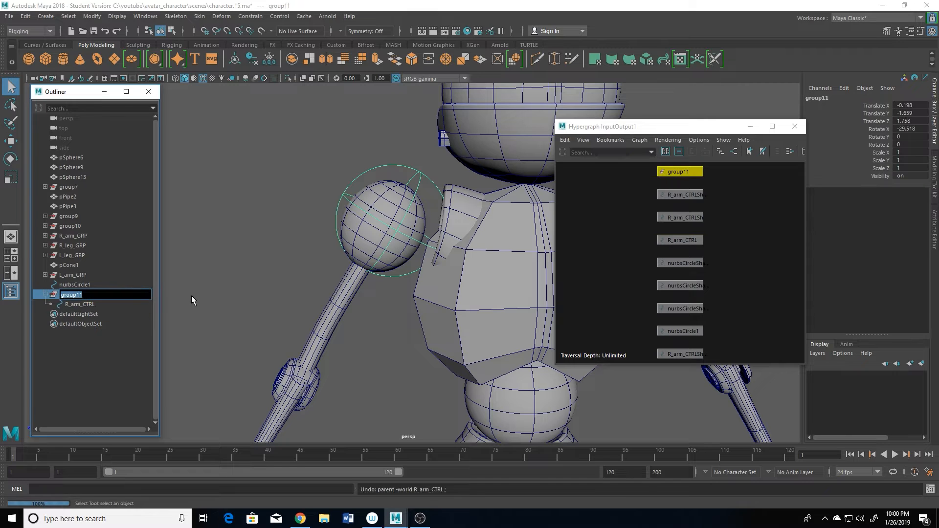
{"action": "type", "text": "R_arm_CTRL_GRP"}
{"action": "key", "text": "Return"}
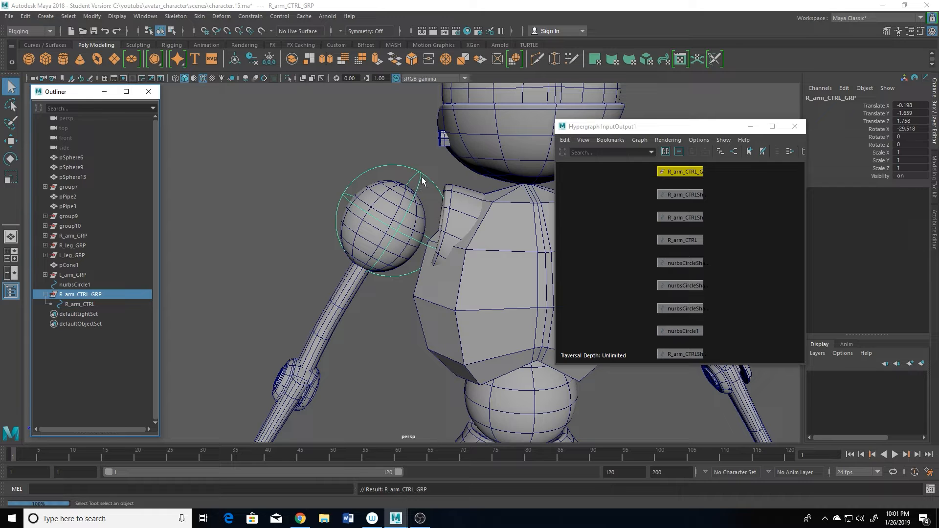
Step: Move all control vertices of R_arm_CTRL to center the curves around the right shoulder ball, and return to object mode
{"action": "left_click", "coordinate": [88, 304]}
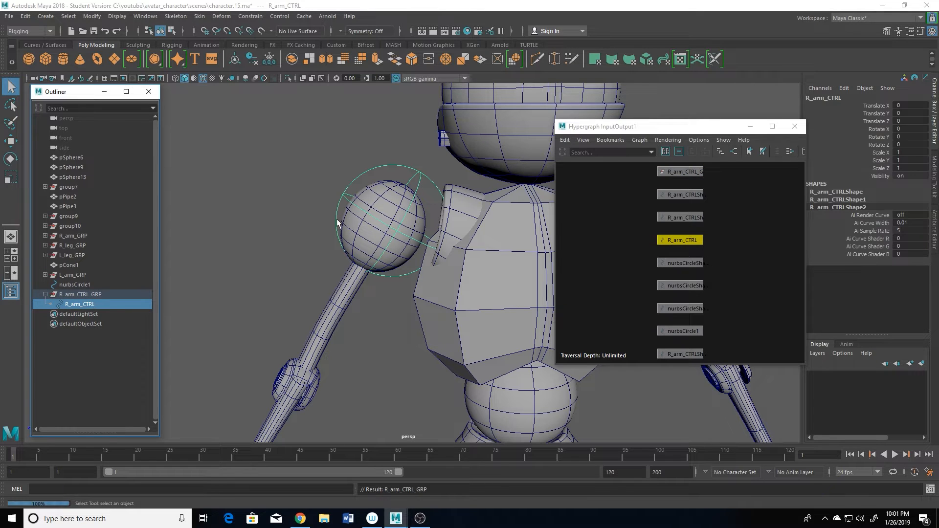
{"action": "right_click_drag", "start_coordinate": [419, 182], "coordinate": [356, 184]}
{"action": "left_click_drag", "start_coordinate": [270, 146], "coordinate": [501, 339]}
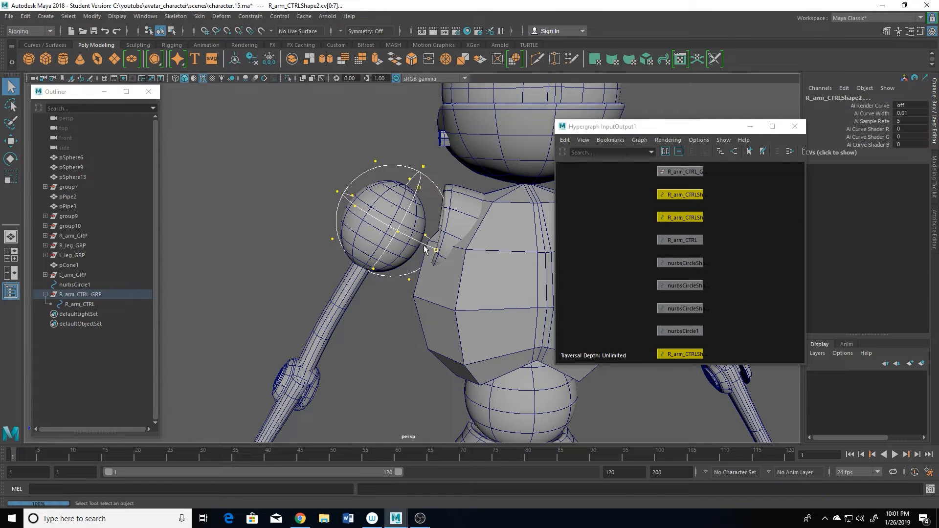
{"action": "key", "text": "w"}
{"action": "left_click_drag", "start_coordinate": [380, 175], "coordinate": [368, 176]}
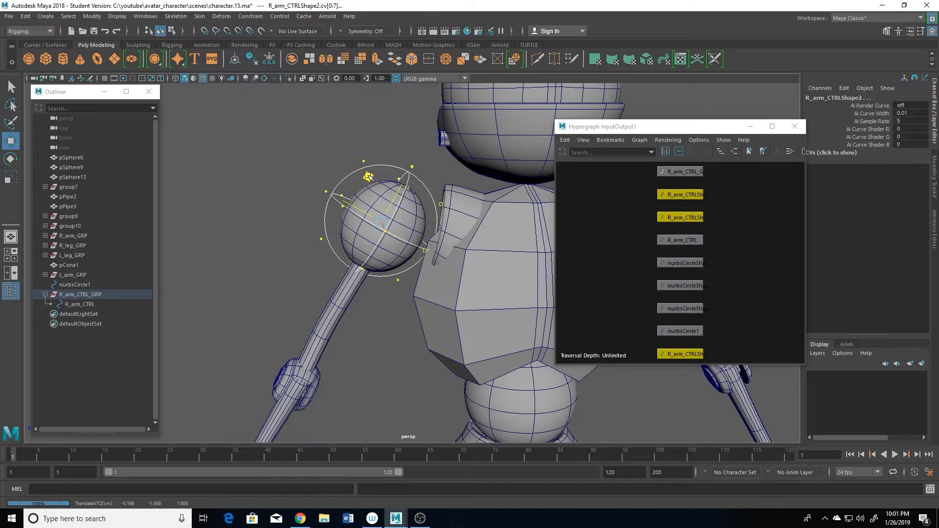
{"action": "left_click_drag", "start_coordinate": [390, 316], "coordinate": [416, 292], "text": "alt"}
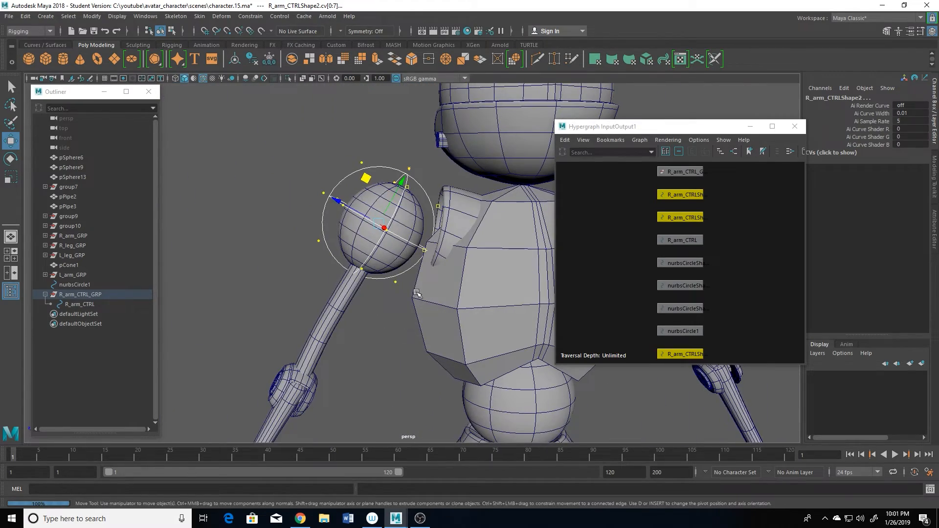
{"action": "key", "text": "e"}
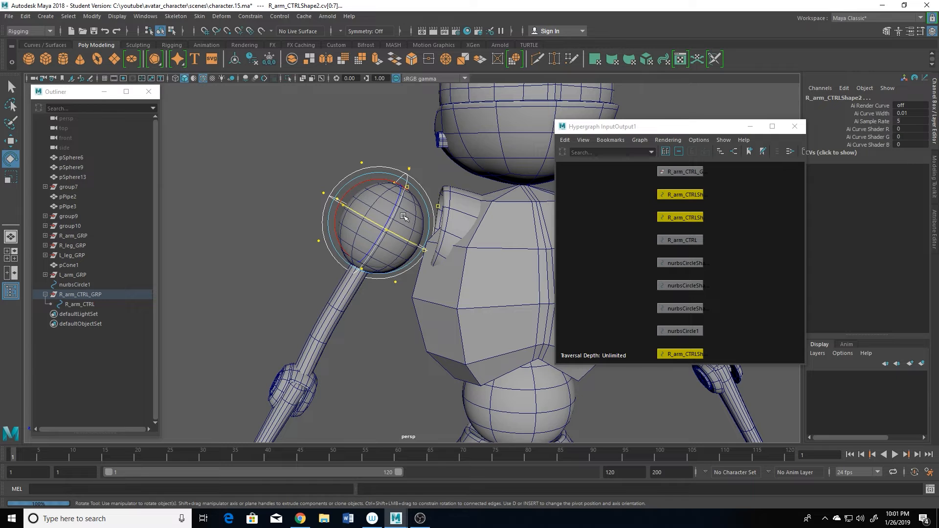
{"action": "key", "text": "q"}
{"action": "left_click", "coordinate": [402, 165]}
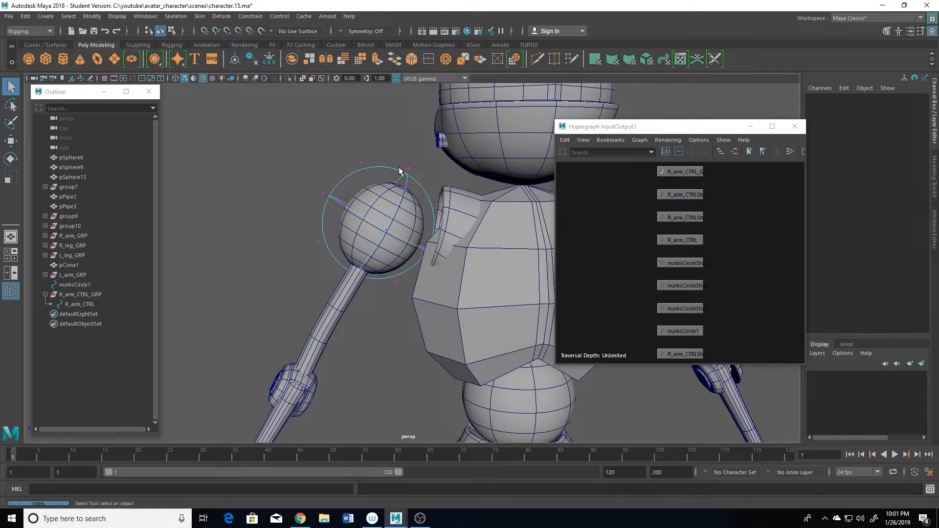
{"action": "right_click_drag", "start_coordinate": [399, 171], "coordinate": [453, 145]}
Step: Test-rotate R_arm_CTRL around the shoulder, undo the rotation, and deselect the control
{"action": "key", "text": "e"}
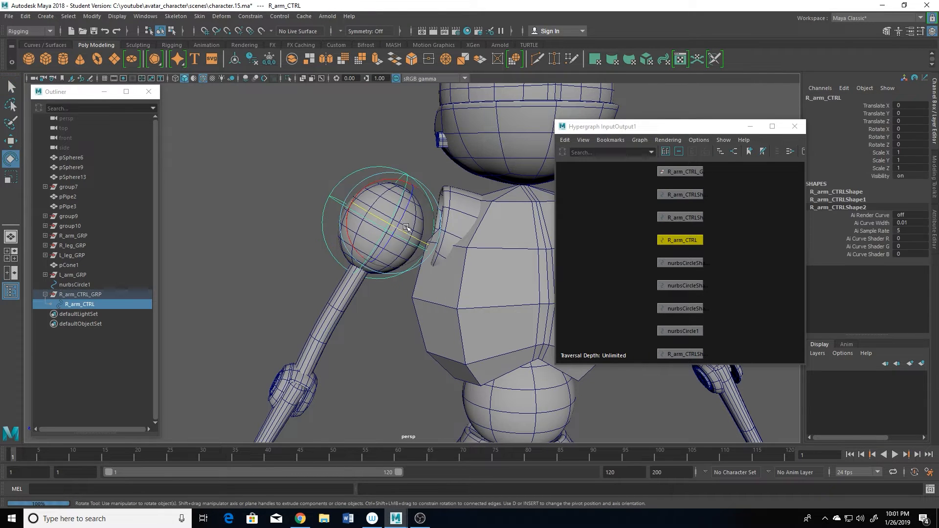
{"action": "mouse_move", "coordinate": [406, 228]}
{"action": "left_mouse_down"}
{"action": "mouse_move", "coordinate": [410, 240]}
{"action": "mouse_move", "coordinate": [392, 266]}
{"action": "mouse_move", "coordinate": [394, 228]}
{"action": "mouse_move", "coordinate": [414, 243]}
{"action": "left_mouse_up"}
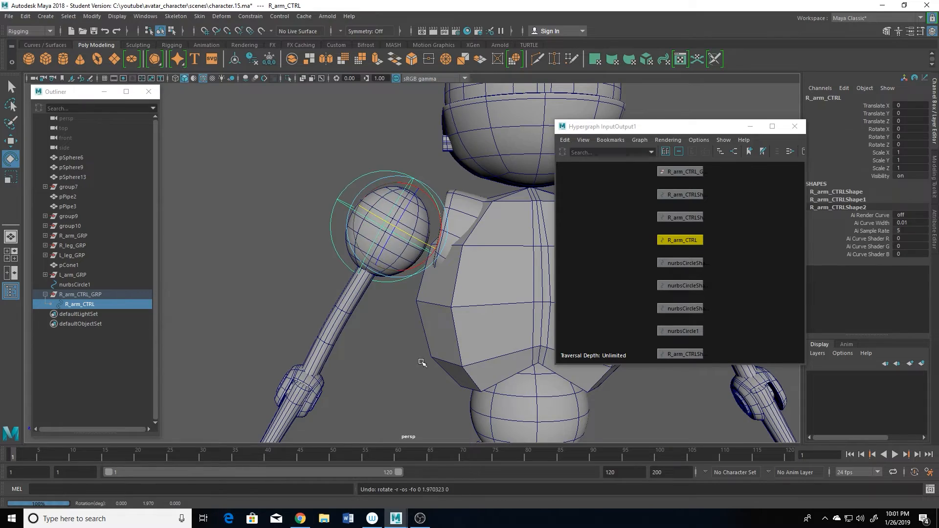
{"action": "left_click_drag", "start_coordinate": [422, 362], "coordinate": [277, 263], "text": "alt"}
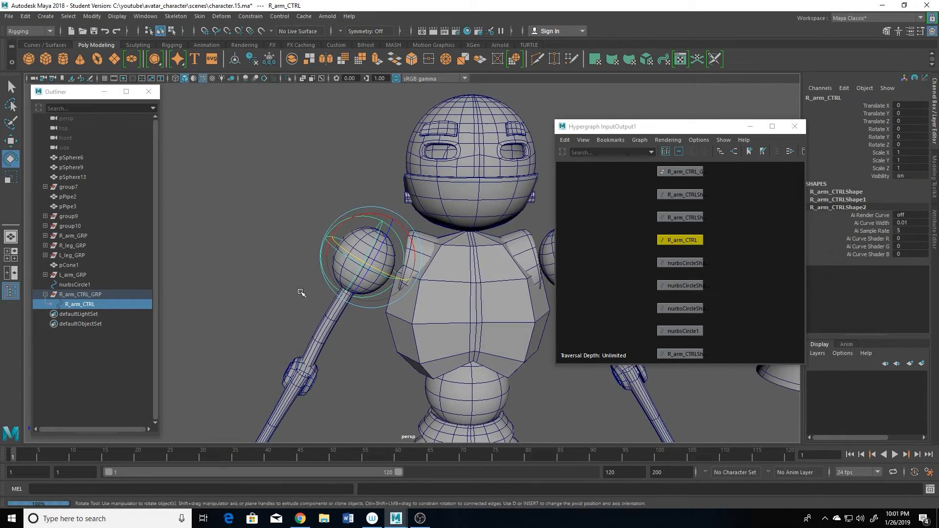
{"action": "left_click", "coordinate": [285, 265]}
{"action": "middle_click_drag", "start_coordinate": [397, 298], "coordinate": [395, 234], "text": "alt"}
{"action": "left_click_drag", "start_coordinate": [322, 199], "coordinate": [323, 290], "text": "alt"}
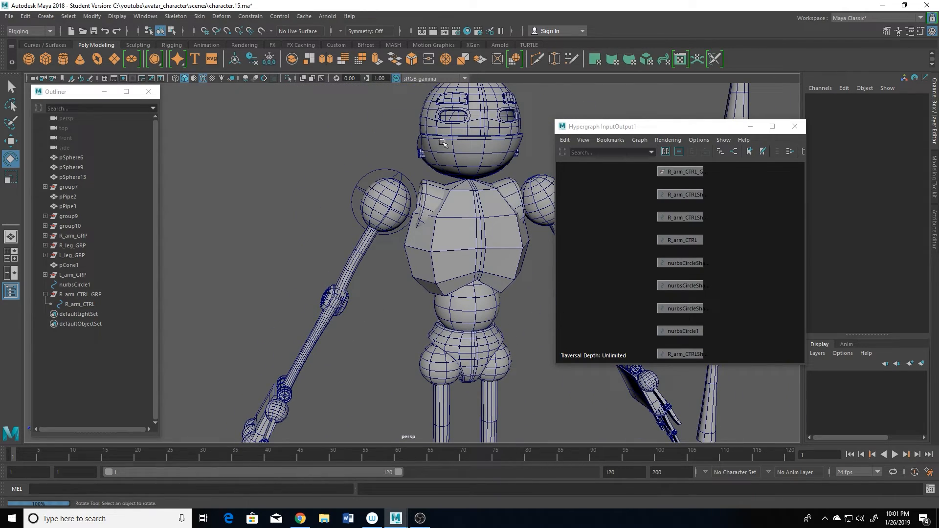
Step: Duplicate the spherical curve nurbsCircle1 at the head and enter 0.5 for the copy's Scale X, Y and Z
{"action": "left_click", "coordinate": [454, 116]}
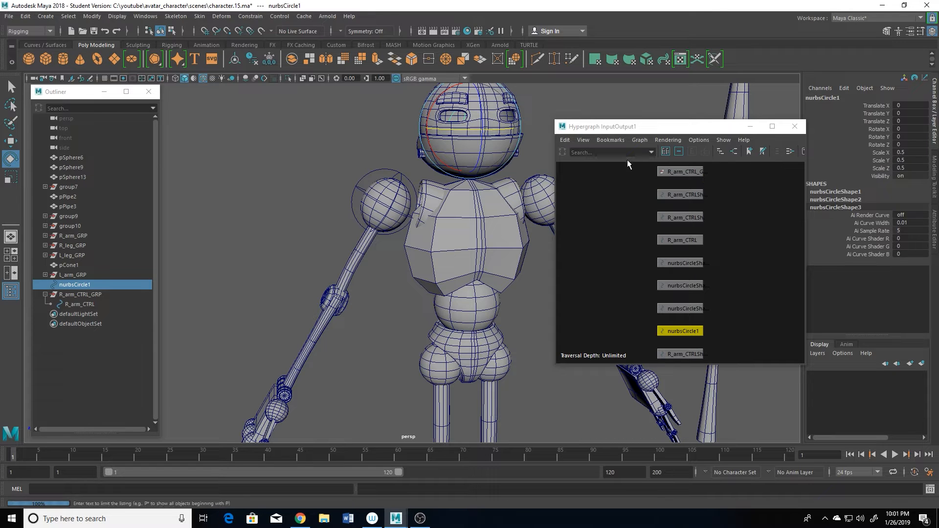
{"action": "key", "text": "ctrl+d"}
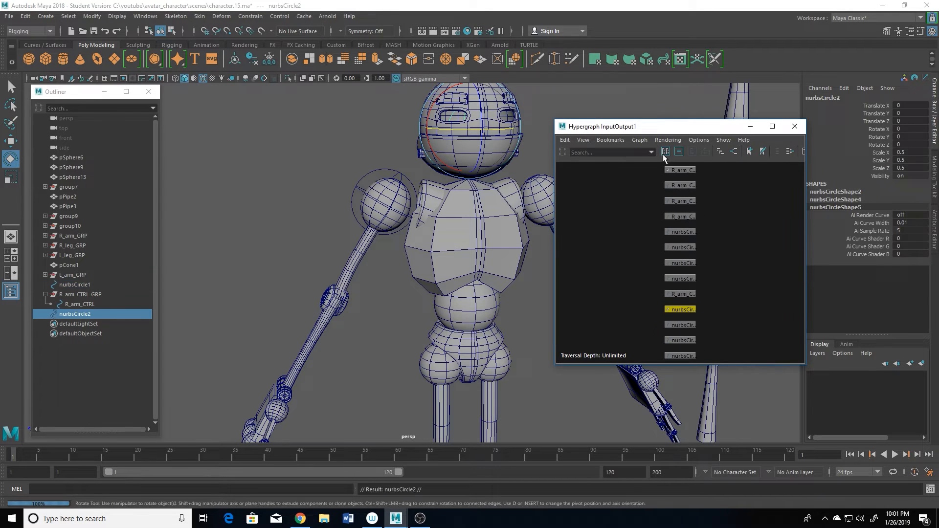
{"action": "left_click", "coordinate": [913, 155]}
{"action": "left_click_drag", "start_coordinate": [912, 156], "coordinate": [926, 167]}
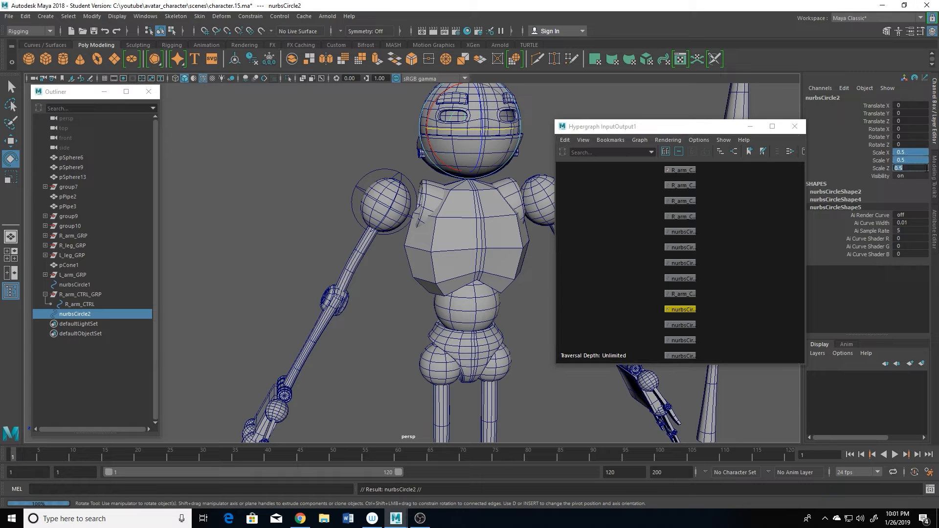
{"action": "type", "text": ".5"}
{"action": "key", "text": "Return"}
Step: Set Scale X, Y and Z of the duplicated curve nurbsCircle2 to 0.35
{"action": "middle_click_drag", "start_coordinate": [451, 210], "coordinate": [409, 266], "text": "alt"}
{"action": "right_click_drag", "start_coordinate": [409, 266], "coordinate": [455, 234], "text": "alt"}
{"action": "middle_click_drag", "start_coordinate": [421, 223], "coordinate": [389, 257], "text": "alt"}
{"action": "right_click_drag", "start_coordinate": [390, 257], "coordinate": [395, 257], "text": "alt"}
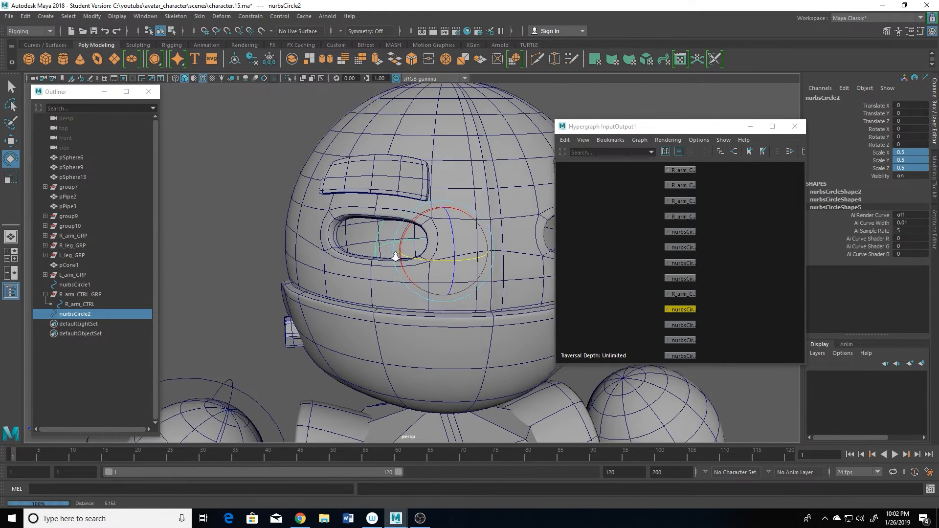
{"action": "left_click_drag", "start_coordinate": [396, 256], "coordinate": [458, 286], "text": "alt"}
{"action": "left_click", "coordinate": [913, 166]}
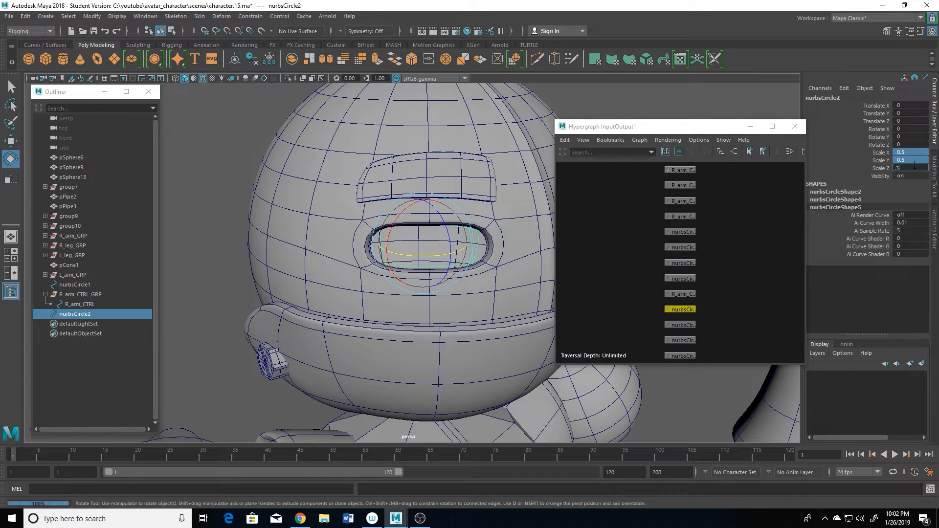
{"action": "type", "text": ".35"}
{"action": "key", "text": "Return"}
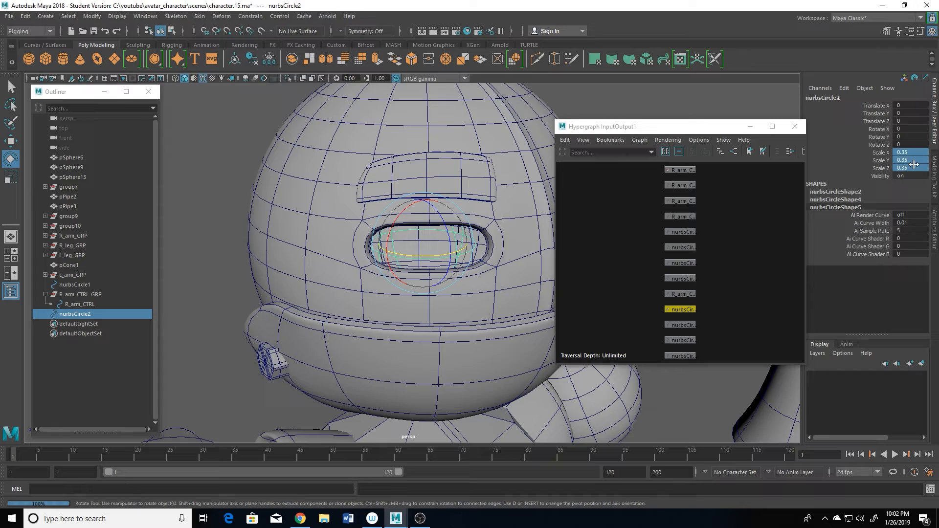
Step: Examine the character's head and right arm from several angles, down to the elbow and wrist
{"action": "left_click_drag", "start_coordinate": [492, 346], "coordinate": [450, 316], "text": "alt"}
{"action": "right_click_drag", "start_coordinate": [451, 315], "coordinate": [356, 287], "text": "alt"}
{"action": "middle_click_drag", "start_coordinate": [391, 265], "coordinate": [415, 279], "text": "alt"}
{"action": "left_click_drag", "start_coordinate": [415, 278], "coordinate": [396, 313], "text": "alt"}
{"action": "middle_click_drag", "start_coordinate": [396, 313], "coordinate": [391, 286], "text": "alt"}
{"action": "right_click_drag", "start_coordinate": [391, 287], "coordinate": [381, 305], "text": "alt"}
{"action": "left_click_drag", "start_coordinate": [362, 318], "coordinate": [343, 287], "text": "alt"}
{"action": "middle_click_drag", "start_coordinate": [343, 288], "coordinate": [386, 202], "text": "alt"}
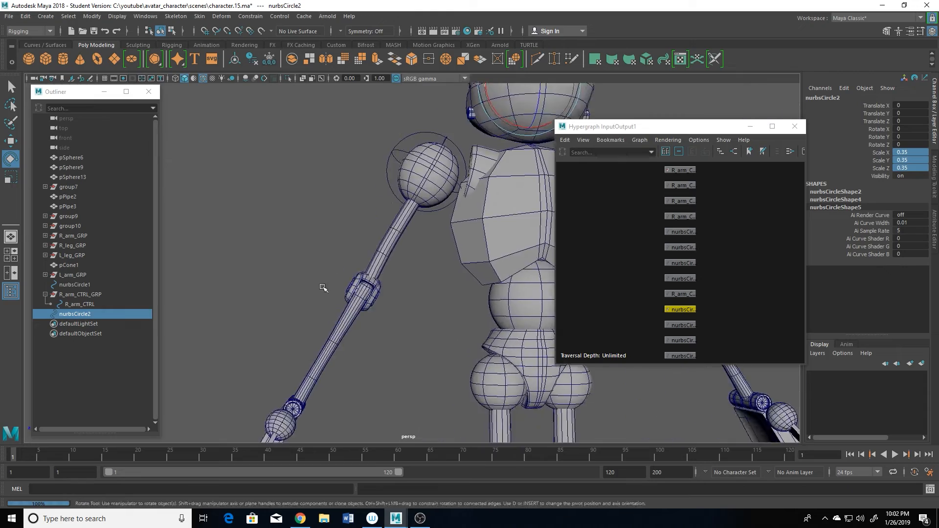
{"action": "left_click_drag", "start_coordinate": [323, 288], "coordinate": [362, 210], "text": "alt"}
{"action": "middle_click_drag", "start_coordinate": [362, 210], "coordinate": [357, 274], "text": "alt"}
{"action": "left_click_drag", "start_coordinate": [357, 274], "coordinate": [349, 268], "text": "alt"}
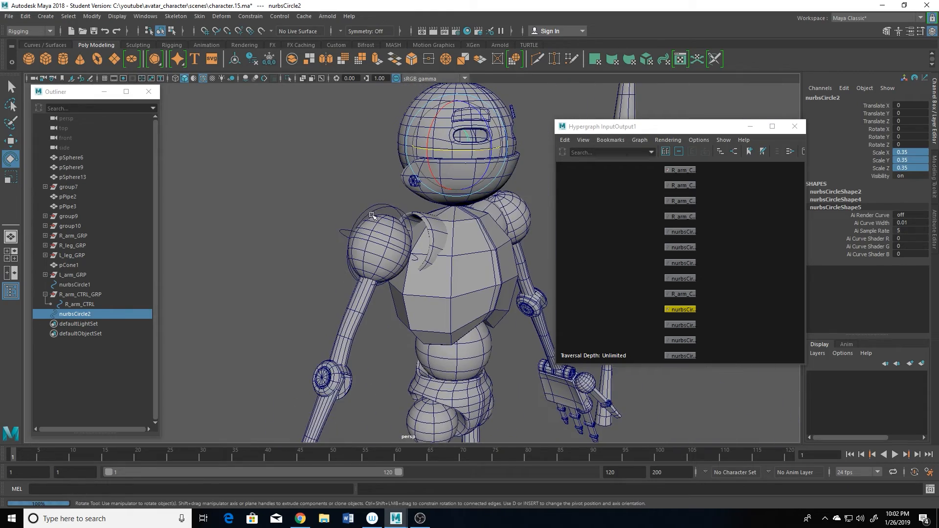
Step: Test-rotate R_arm_CTRL around the right shoulder ball in two directions and undo the rotations
{"action": "left_click", "coordinate": [375, 210]}
{"action": "left_click_drag", "start_coordinate": [374, 209], "coordinate": [342, 260], "text": "alt"}
{"action": "right_click_drag", "start_coordinate": [342, 260], "coordinate": [400, 269], "text": "alt"}
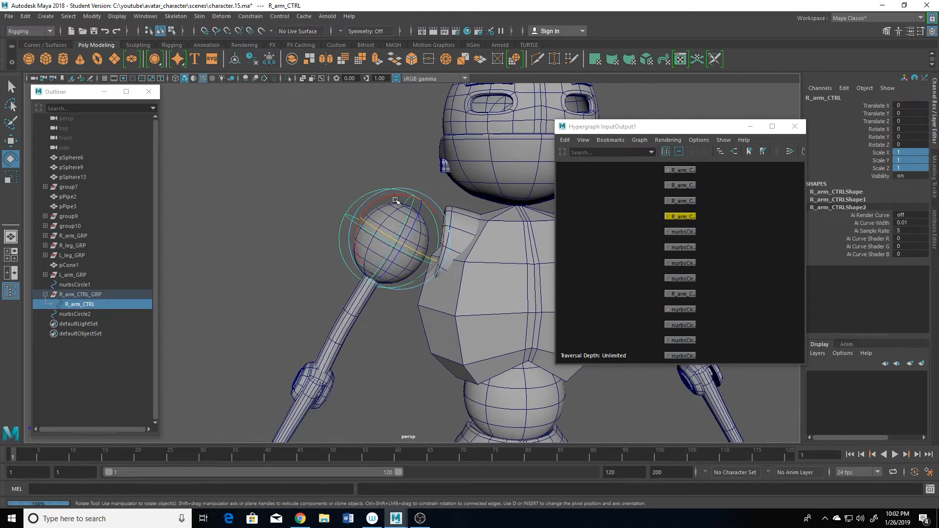
{"action": "left_click_drag", "start_coordinate": [385, 197], "coordinate": [401, 210]}
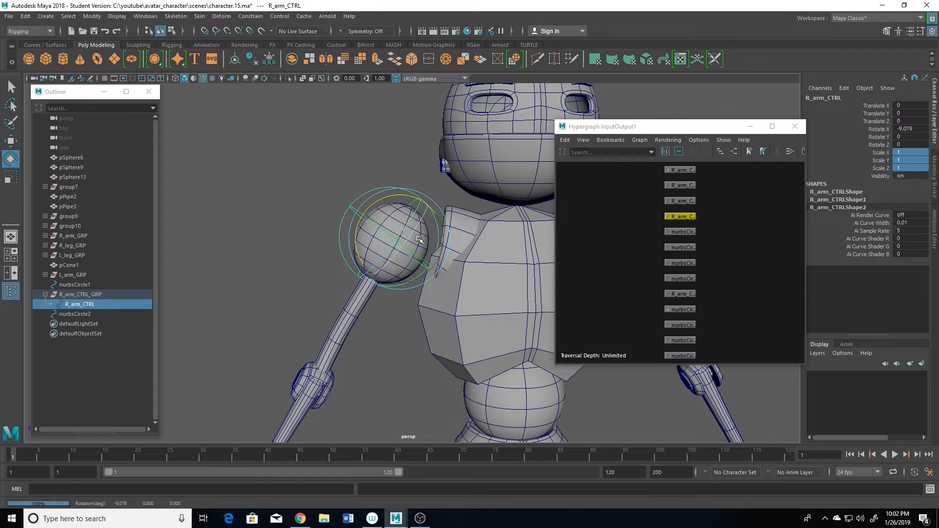
{"action": "key", "text": "ctrl+z"}
{"action": "left_click_drag", "start_coordinate": [412, 251], "coordinate": [385, 258]}
{"action": "key", "text": "ctrl+z"}
{"action": "key", "text": "ctrl+z"}
Step: Select nurbsCircle2 at the head and put it in its own group
{"action": "right_click_drag", "start_coordinate": [432, 356], "coordinate": [354, 320], "text": "alt"}
{"action": "middle_click_drag", "start_coordinate": [354, 320], "coordinate": [370, 301], "text": "alt"}
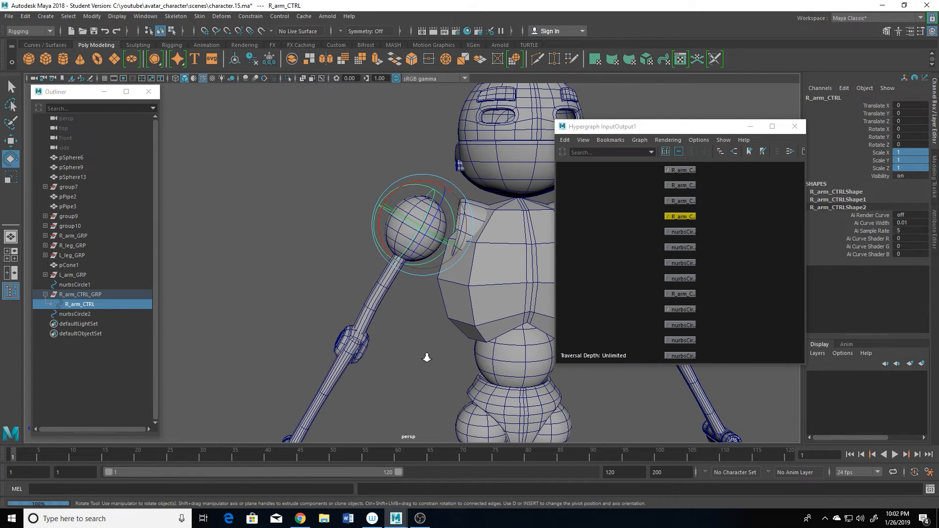
{"action": "right_click_drag", "start_coordinate": [426, 356], "coordinate": [369, 260], "text": "alt"}
{"action": "middle_click_drag", "start_coordinate": [357, 303], "coordinate": [351, 266], "text": "alt"}
{"action": "left_click_drag", "start_coordinate": [308, 359], "coordinate": [347, 362], "text": "alt"}
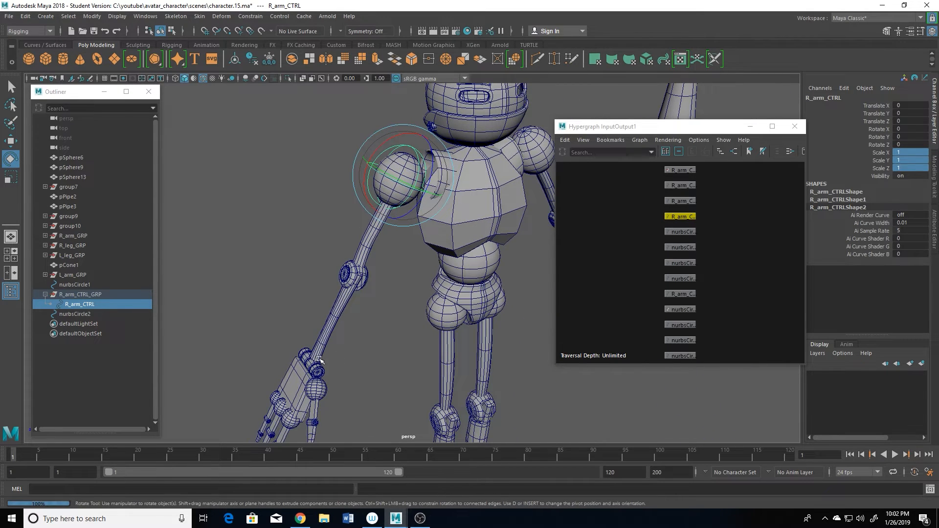
{"action": "middle_click_drag", "start_coordinate": [396, 228], "coordinate": [409, 187], "text": "alt"}
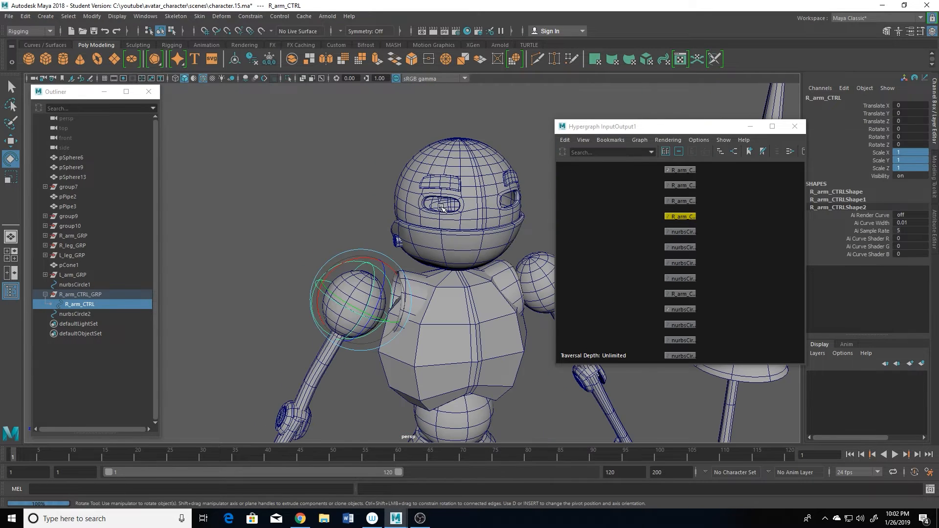
{"action": "left_click", "coordinate": [440, 209]}
{"action": "scroll", "coordinate": [464, 320], "scroll_direction": "down", "scroll_amount": 2}
{"action": "middle_click_drag", "start_coordinate": [385, 301], "coordinate": [409, 284], "text": "alt"}
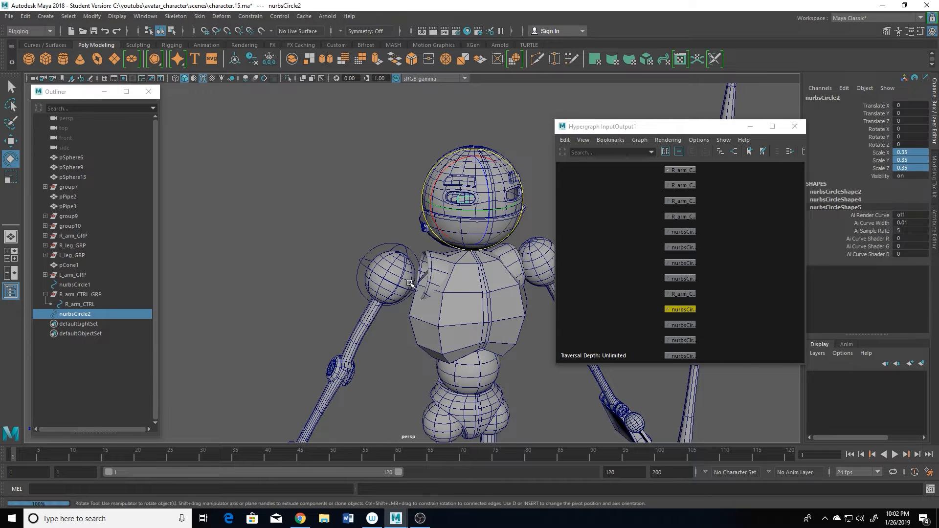
{"action": "key", "text": "ctrl+g"}
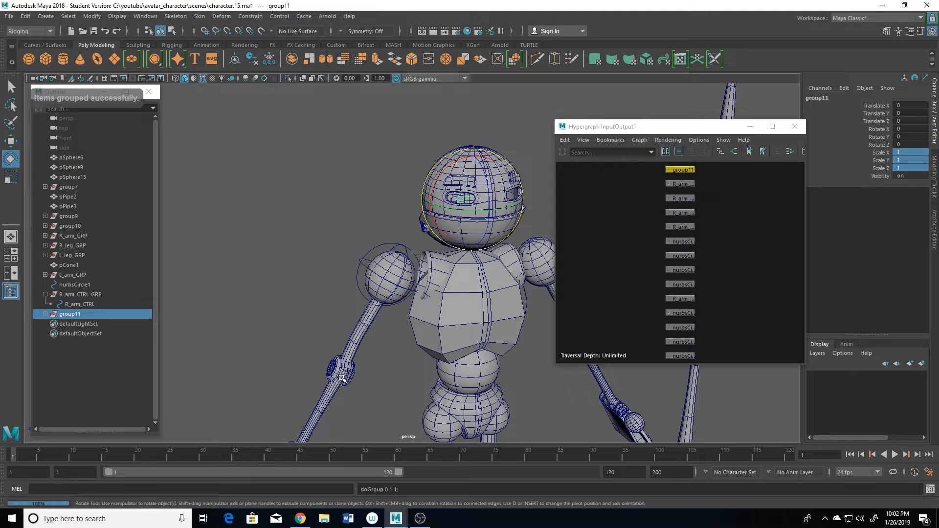
Step: Parent-constrain group11 to the right forearm so the control snaps to the elbow
{"action": "left_click", "coordinate": [341, 381]}
{"action": "left_click_drag", "start_coordinate": [368, 390], "coordinate": [392, 372], "text": "alt"}
{"action": "left_click", "coordinate": [66, 314]}
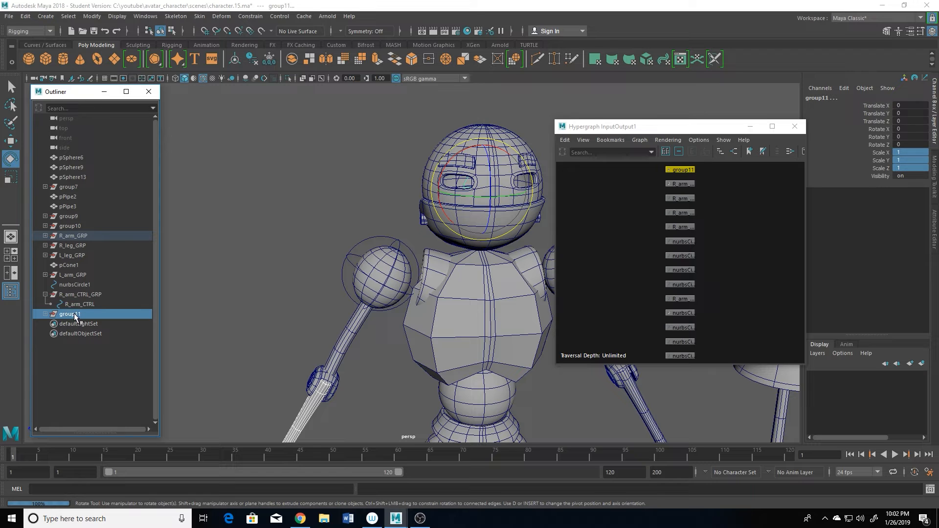
{"action": "left_click", "coordinate": [260, 18]}
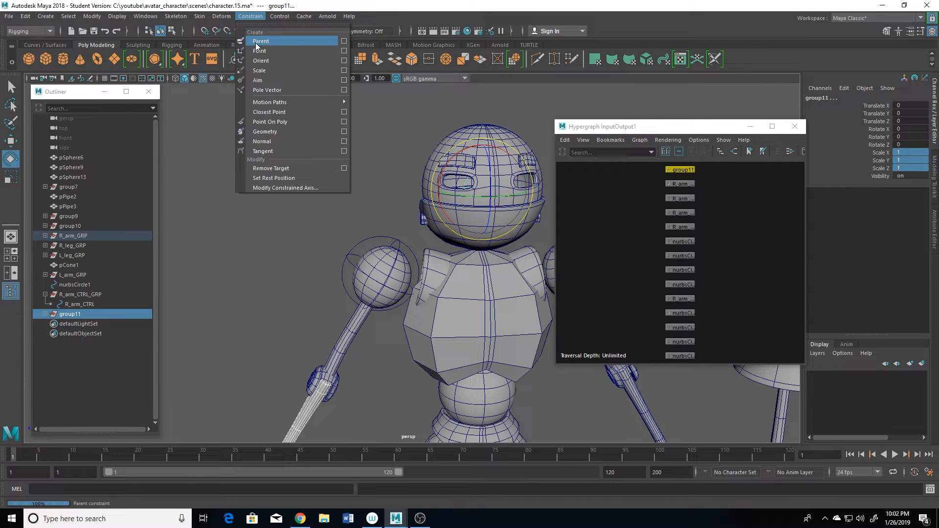
{"action": "left_click", "coordinate": [259, 42]}
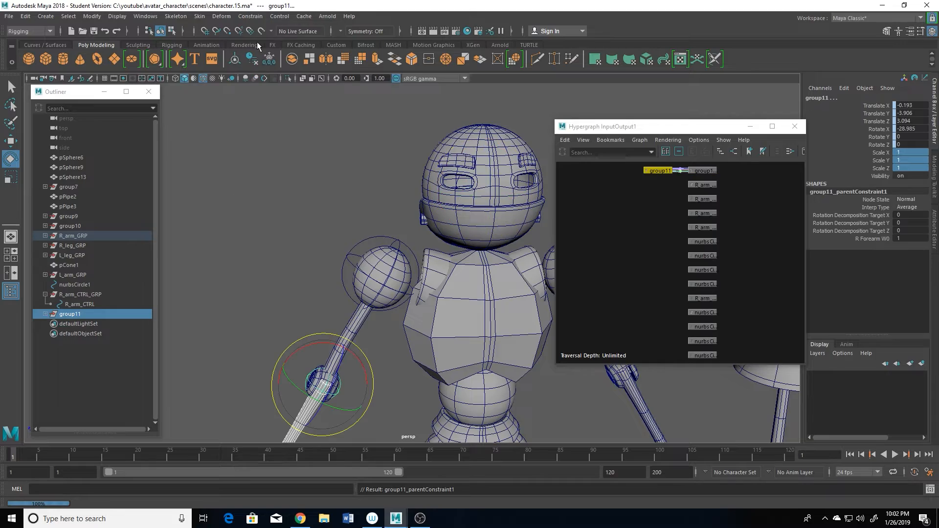
Step: Close the Hypergraph and delete the parent constraint inside group11
{"action": "left_click", "coordinate": [792, 133]}
{"action": "left_click_drag", "start_coordinate": [374, 297], "coordinate": [477, 294], "text": "alt"}
{"action": "left_click", "coordinate": [45, 313]}
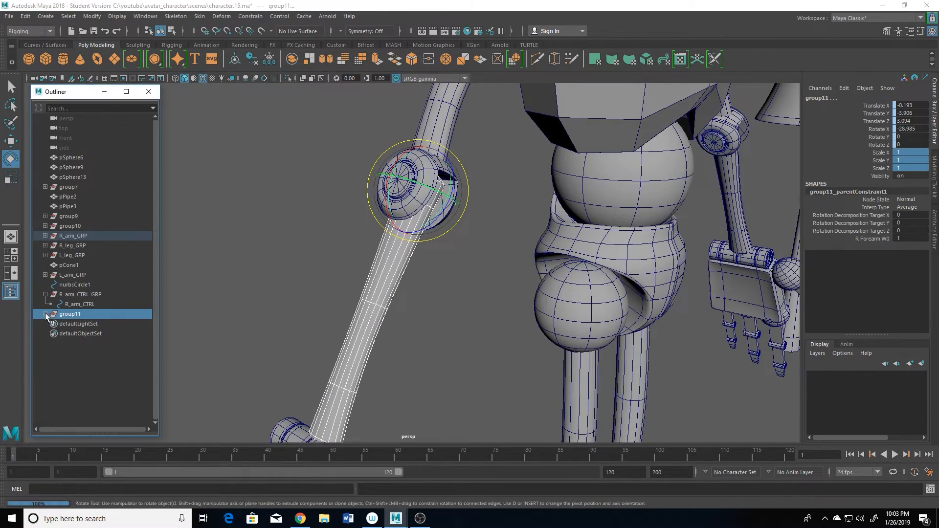
{"action": "left_click", "coordinate": [75, 334]}
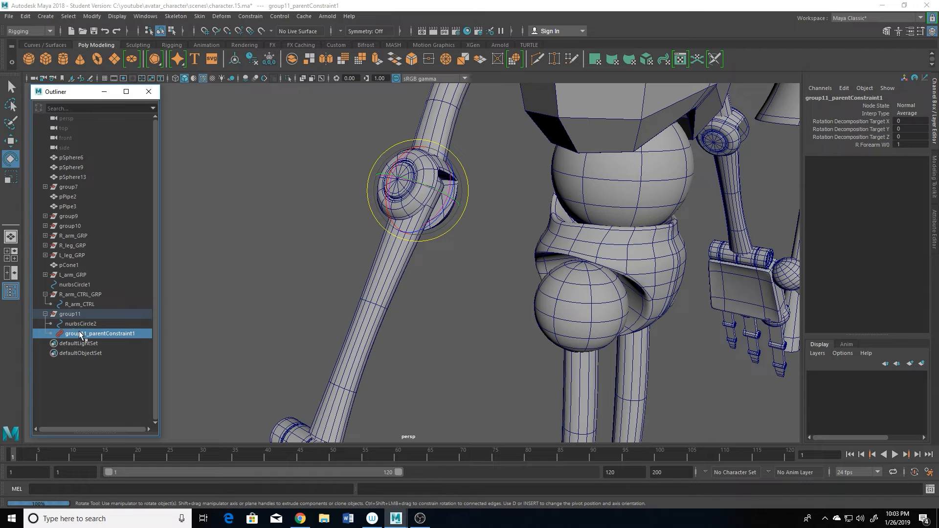
{"action": "key", "text": "Delete"}
Step: Select all control vertices of nurbsCircle2 and scale them up uniformly so the curves surround the right elbow
{"action": "left_click", "coordinate": [74, 324]}
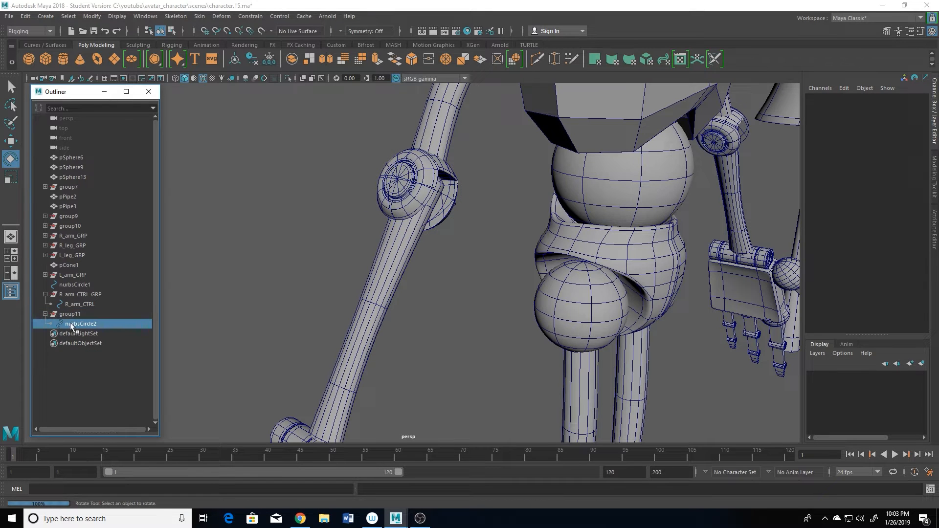
{"action": "key", "text": "q"}
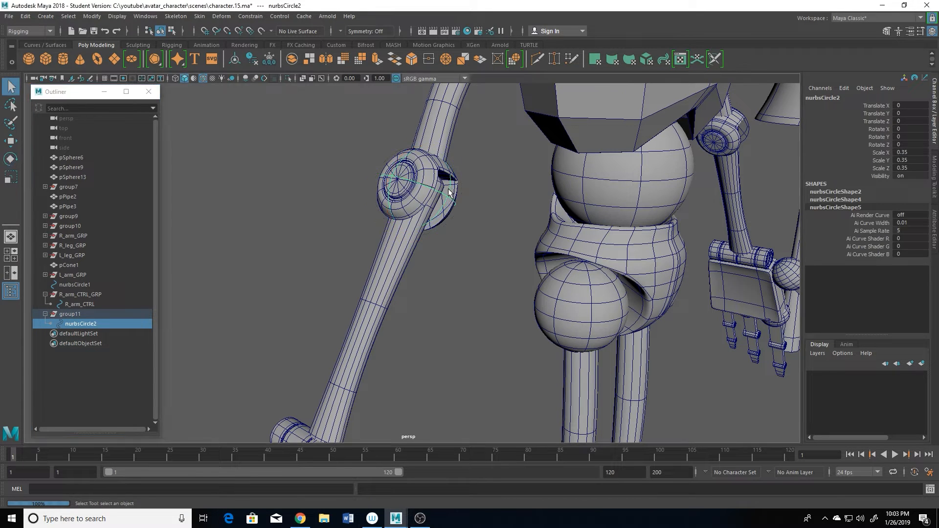
{"action": "right_click_drag", "start_coordinate": [451, 190], "coordinate": [411, 187]}
{"action": "left_click_drag", "start_coordinate": [350, 111], "coordinate": [432, 246]}
{"action": "key", "text": "e"}
{"action": "left_click_drag", "start_coordinate": [439, 255], "coordinate": [457, 257], "text": "alt"}
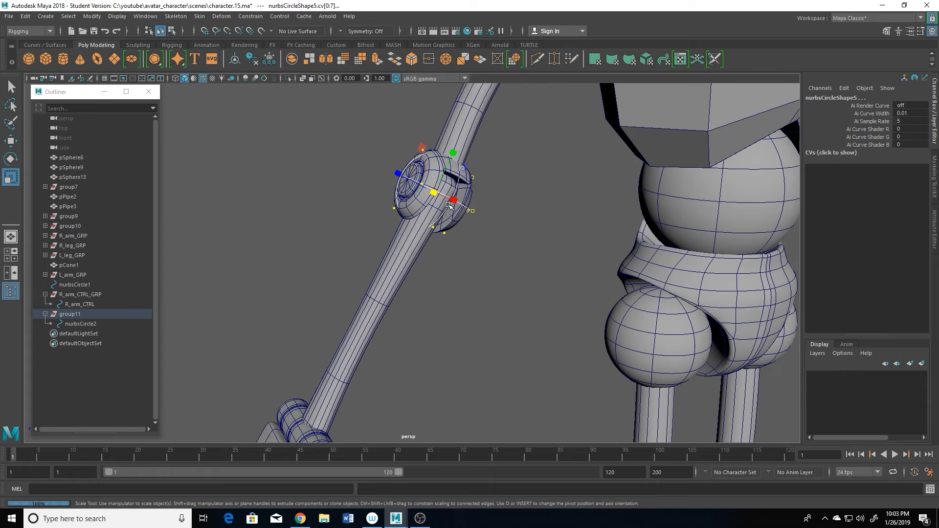
{"action": "left_click_drag", "start_coordinate": [433, 192], "coordinate": [444, 247], "text": "ctrl"}
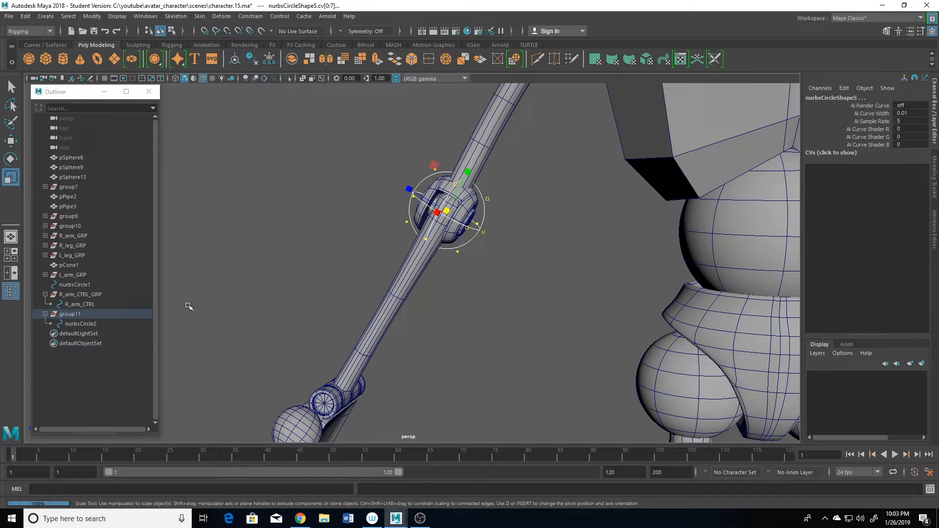
Step: Freeze the transformations of nurbsCircle2 in object mode
{"action": "left_click", "coordinate": [87, 324]}
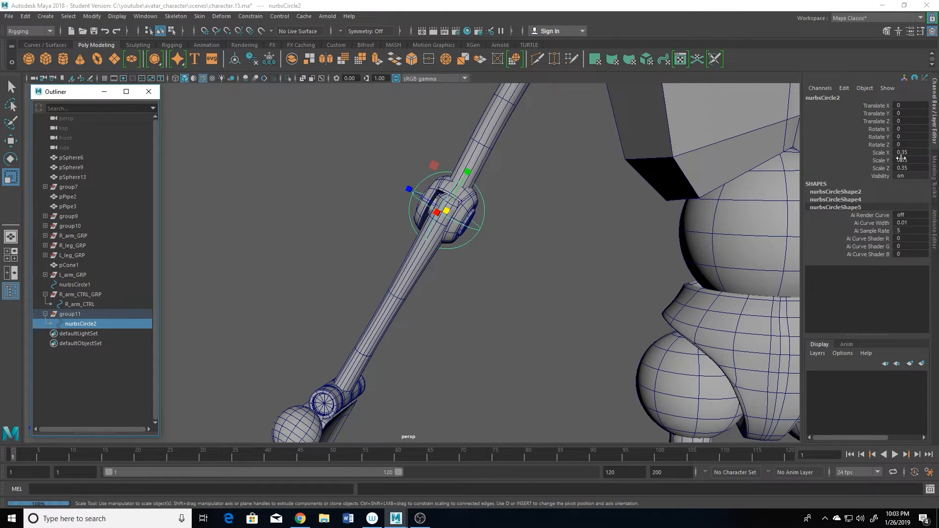
{"action": "left_click", "coordinate": [92, 17]}
{"action": "left_click", "coordinate": [110, 49]}
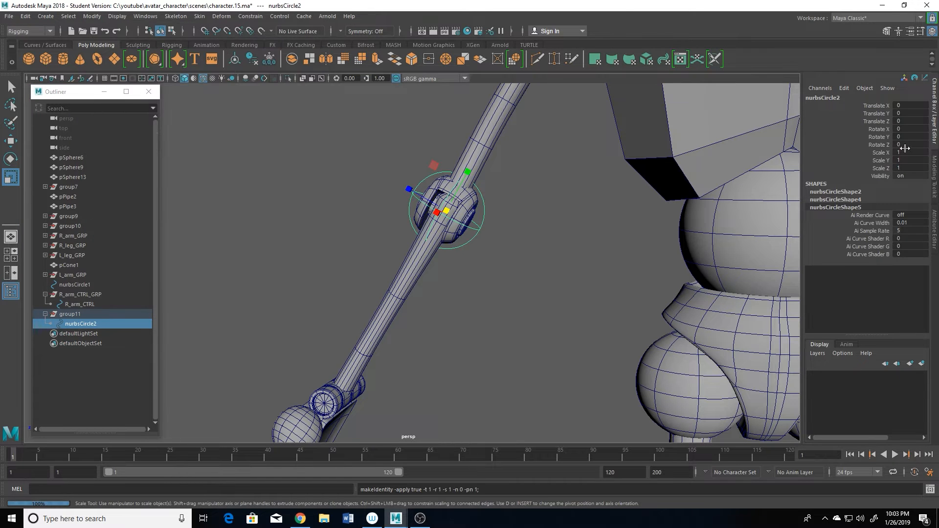
Step: Switch to the side view and set group11's Translate X, Y, Z and Rotate X to 0
{"action": "scroll", "coordinate": [434, 302], "scroll_direction": "down", "scroll_amount": 1}
{"action": "left_click", "coordinate": [71, 314]}
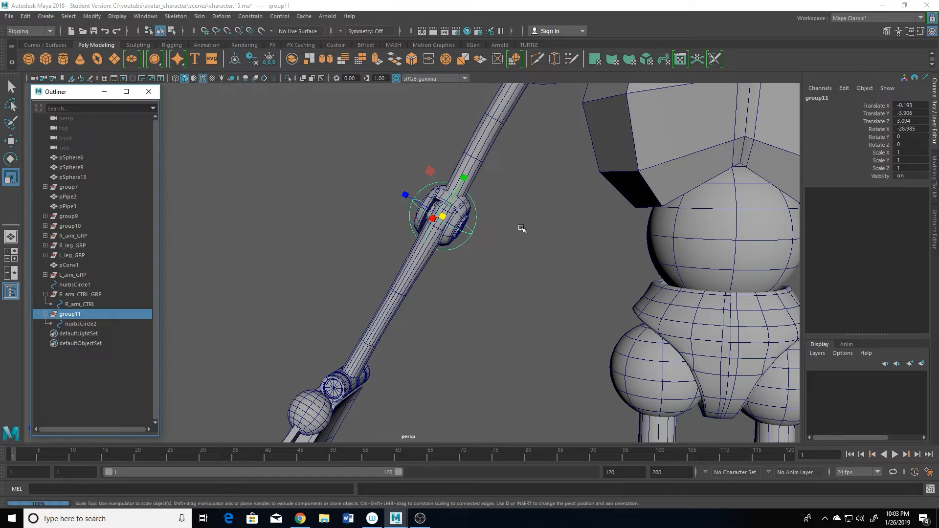
{"action": "scroll", "coordinate": [452, 254], "scroll_direction": "down", "scroll_amount": 3}
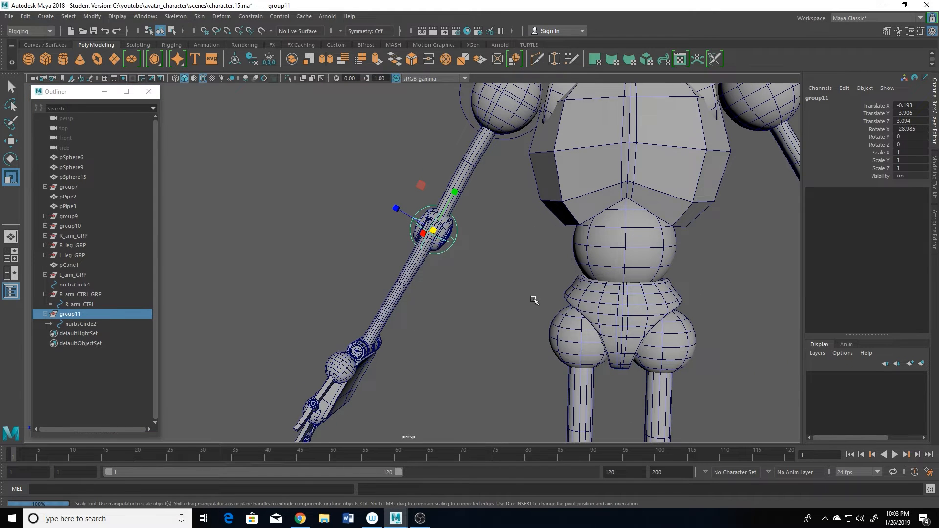
{"action": "key", "text": "space"}
{"action": "key", "text": "space"}
{"action": "scroll", "coordinate": [549, 325], "scroll_direction": "up", "scroll_amount": 6}
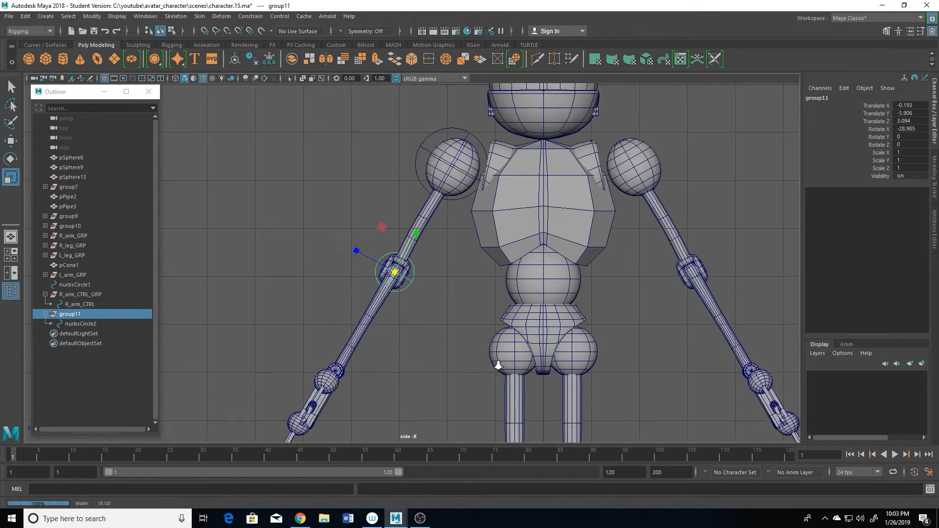
{"action": "left_click_drag", "start_coordinate": [923, 108], "coordinate": [923, 127]}
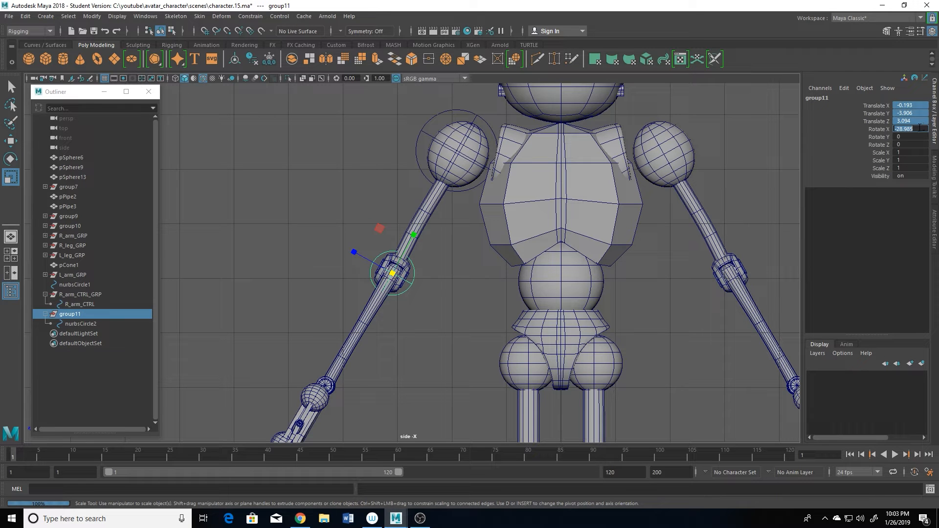
{"action": "type", "text": "0"}
{"action": "key", "text": "Return"}
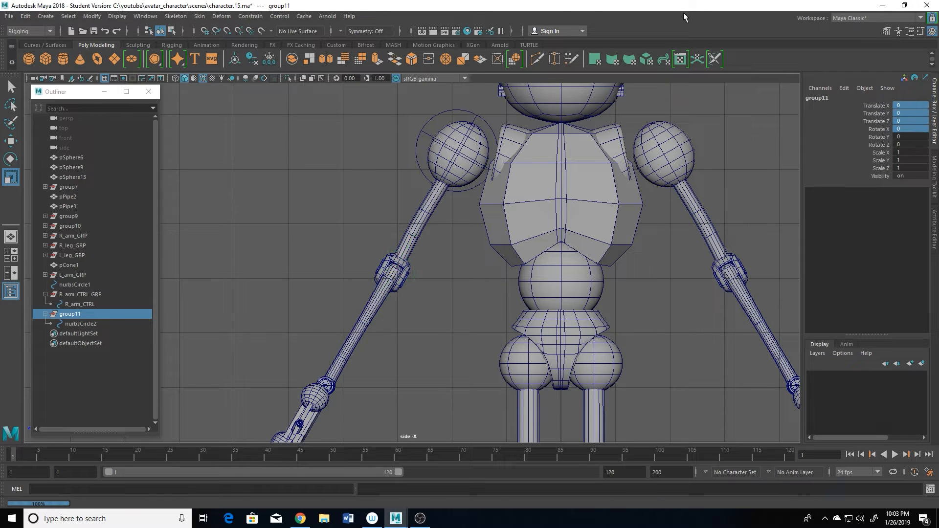
Step: Turn on X-ray shading in the side view and examine the control at the origin inside the head
{"action": "middle_click_drag", "start_coordinate": [536, 175], "coordinate": [492, 340], "text": "alt"}
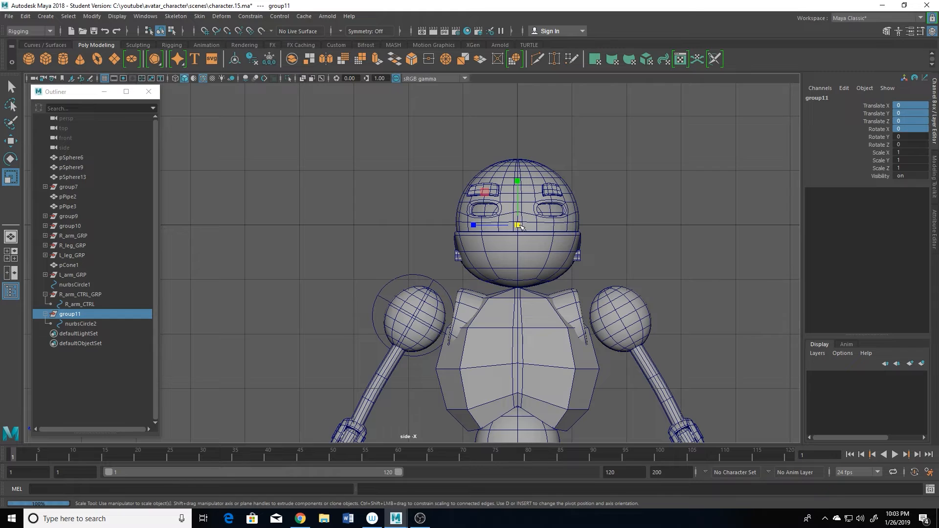
{"action": "left_click", "coordinate": [320, 79]}
{"action": "right_click_drag", "start_coordinate": [490, 274], "coordinate": [792, 406], "text": "alt"}
{"action": "middle_click_drag", "start_coordinate": [651, 230], "coordinate": [426, 356], "text": "alt"}
{"action": "right_click_drag", "start_coordinate": [426, 356], "coordinate": [655, 416], "text": "alt"}
Step: Undo the zeroing of group11's translation and rotation, and select nurbsCircle2
{"action": "key", "text": "ctrl+z"}
{"action": "key", "text": "ctrl+z"}
{"action": "key", "text": "ctrl+z"}
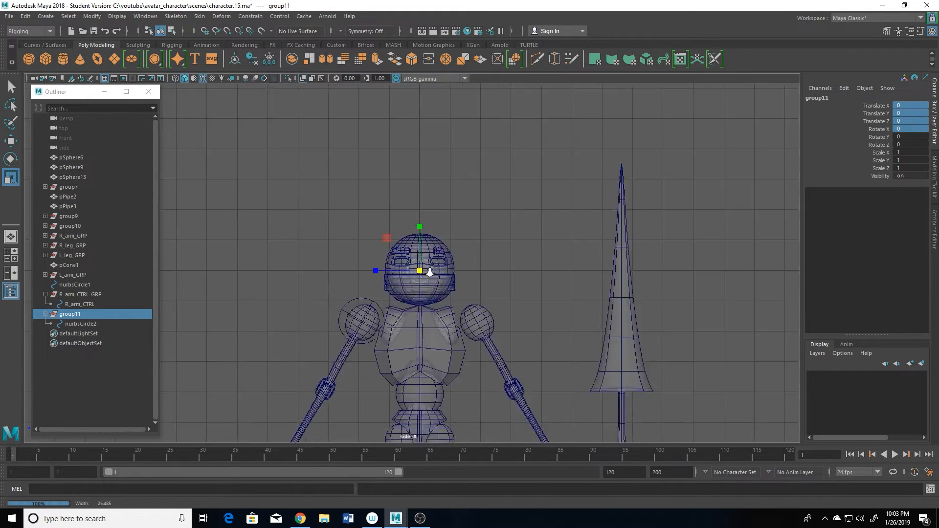
{"action": "key", "text": "shift+z"}
{"action": "key", "text": "shift+z"}
{"action": "key", "text": "shift+z"}
{"action": "key", "text": "shift+z"}
{"action": "key", "text": "shift+z"}
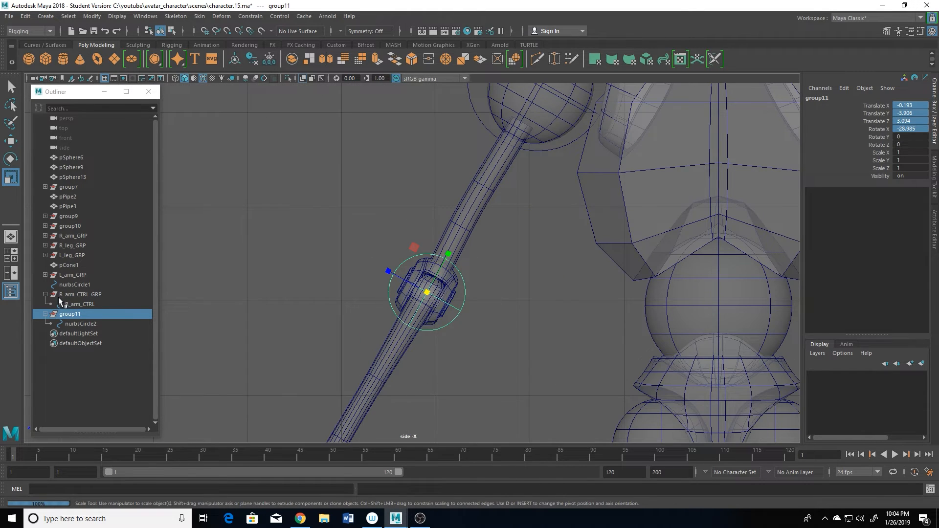
{"action": "left_click", "coordinate": [80, 324]}
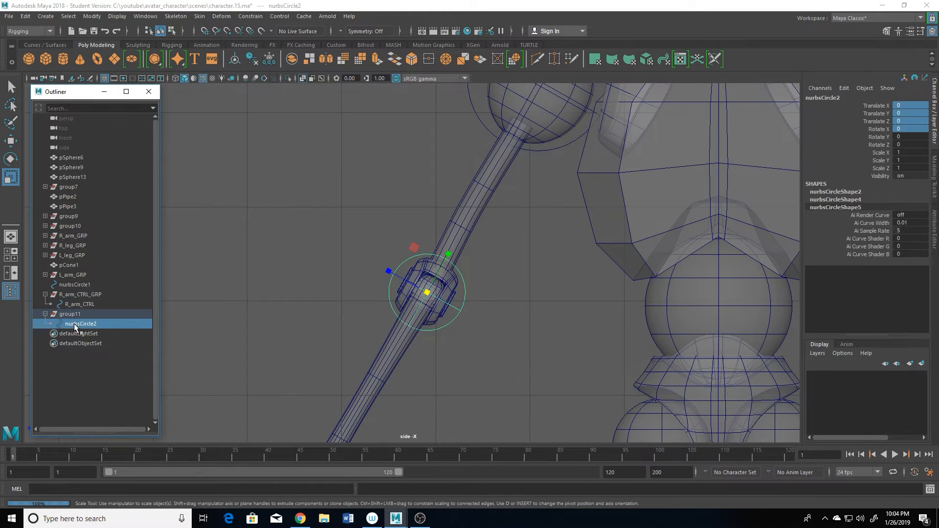
Step: Rename the elbow control nurbsCircle2 to R_elbow_CTRL and its parent group11 to R_Elbow_CTRL_GRP
{"action": "double_click", "coordinate": [75, 324]}
{"action": "type", "text": "R"}
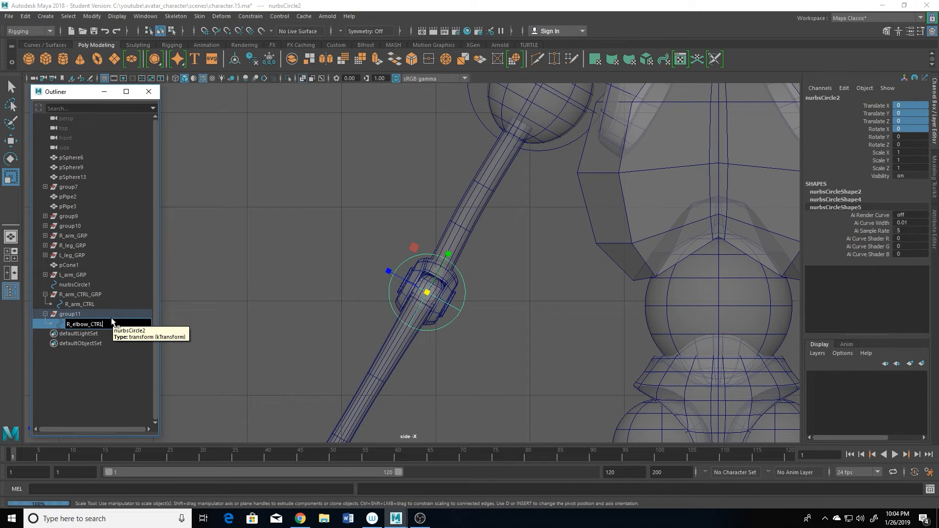
{"action": "type", "text": "_elbow_CTRL"}
{"action": "key", "text": "Return"}
{"action": "left_click", "coordinate": [74, 316]}
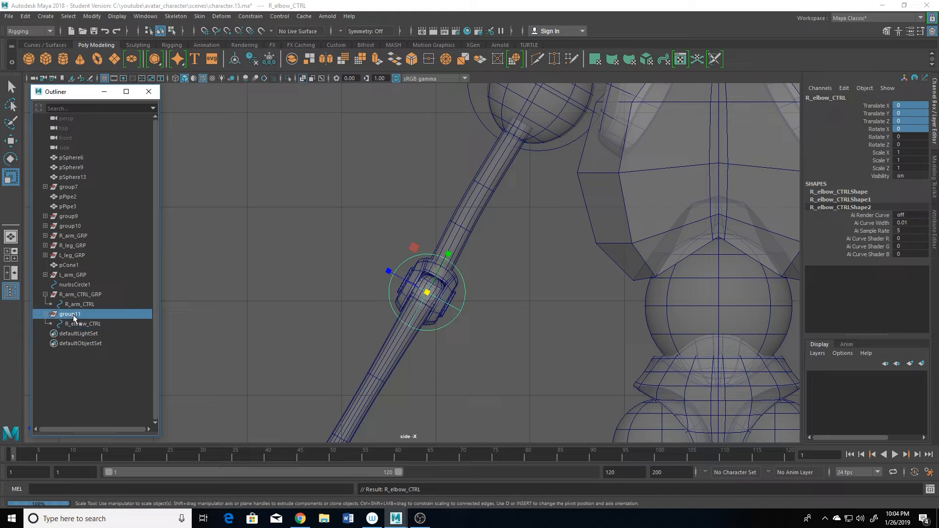
{"action": "double_click", "coordinate": [73, 315]}
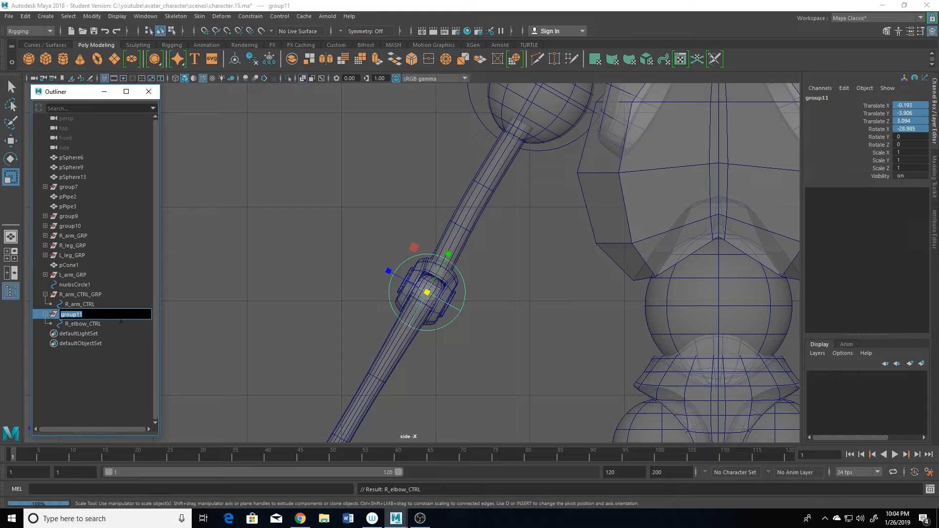
{"action": "type", "text": "R_Elbow_CTRL_GRP"}
{"action": "key", "text": "Return"}
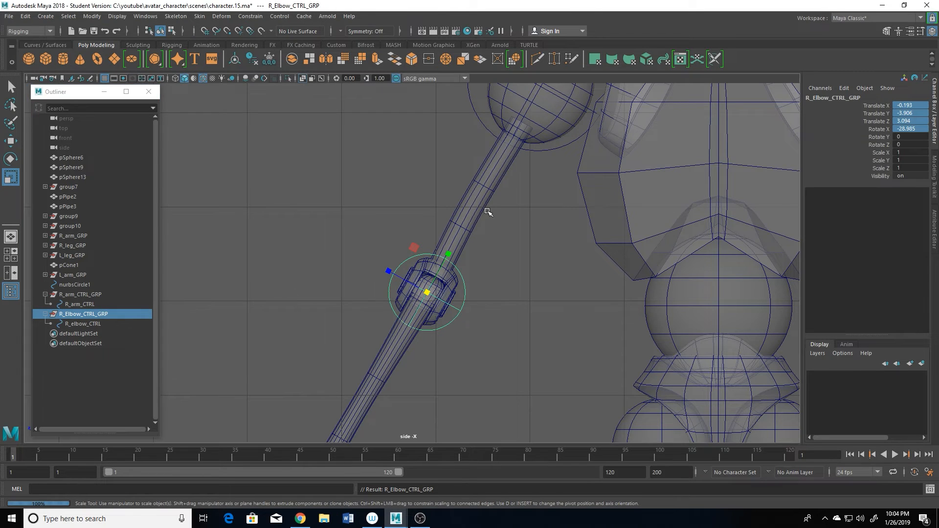
Step: Duplicate the original nurbsCircle1 control inside the head
{"action": "right_click_drag", "start_coordinate": [488, 212], "coordinate": [283, 182], "text": "alt"}
{"action": "middle_click_drag", "start_coordinate": [390, 257], "coordinate": [402, 232], "text": "alt"}
{"action": "right_click_drag", "start_coordinate": [403, 233], "coordinate": [512, 210], "text": "alt"}
{"action": "middle_click_drag", "start_coordinate": [512, 210], "coordinate": [509, 238], "text": "alt"}
{"action": "right_click_drag", "start_coordinate": [435, 313], "coordinate": [531, 323], "text": "alt"}
{"action": "middle_click_drag", "start_coordinate": [467, 302], "coordinate": [469, 293], "text": "alt"}
{"action": "key", "text": "r"}
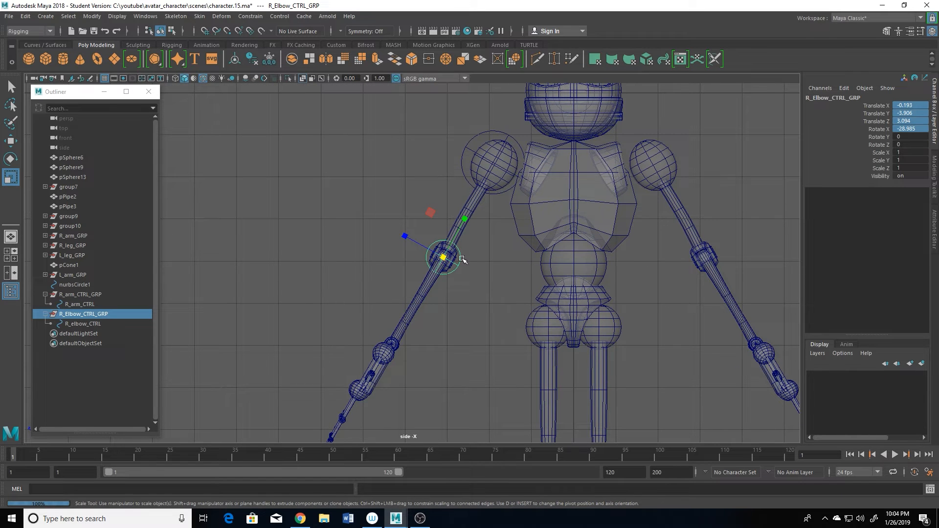
{"action": "middle_click_drag", "start_coordinate": [495, 178], "coordinate": [389, 335], "text": "alt"}
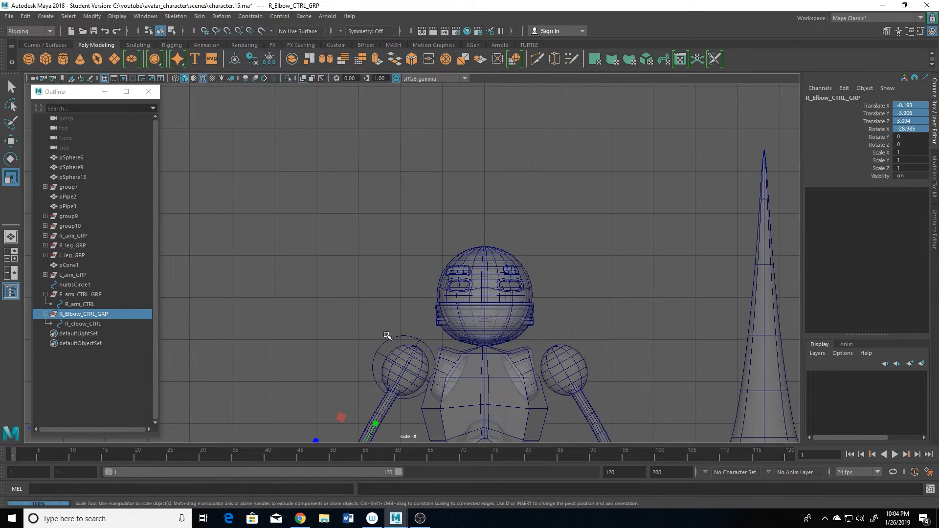
{"action": "right_click_drag", "start_coordinate": [388, 335], "coordinate": [492, 339], "text": "alt"}
{"action": "left_click", "coordinate": [512, 303]}
{"action": "middle_click_drag", "start_coordinate": [545, 345], "coordinate": [496, 310], "text": "alt"}
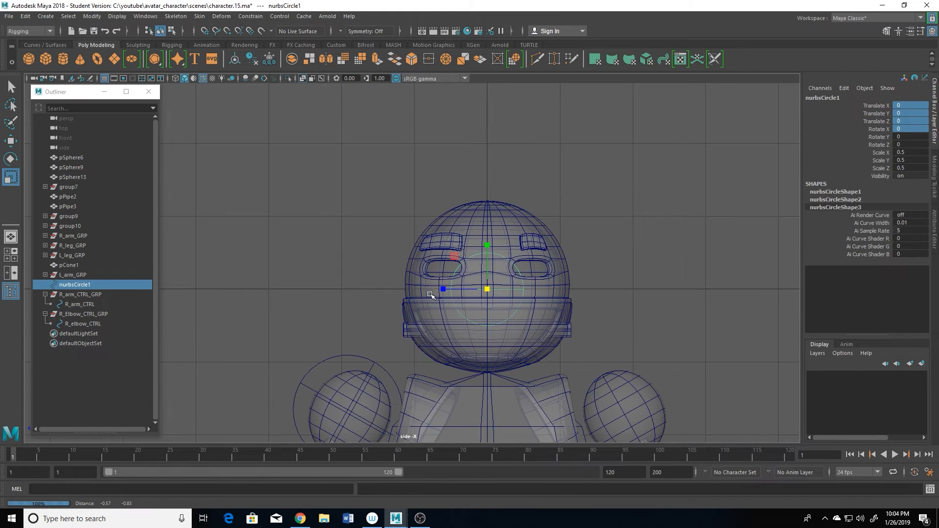
{"action": "key", "text": "ctrl+d"}
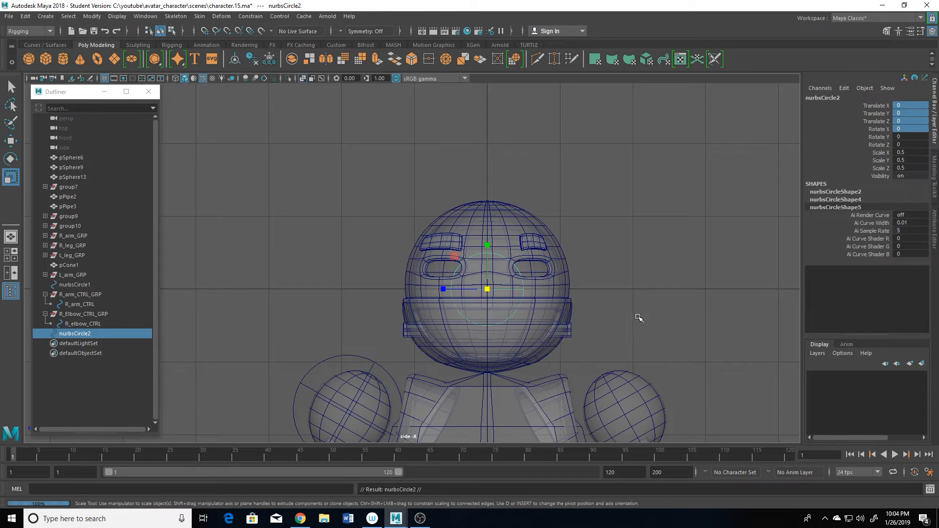
Step: Set Scale X, Y and Z of the duplicated nurbsCircle2 to 0.35 and put it in its own group
{"action": "scroll", "coordinate": [611, 315], "scroll_direction": "down", "scroll_amount": 5}
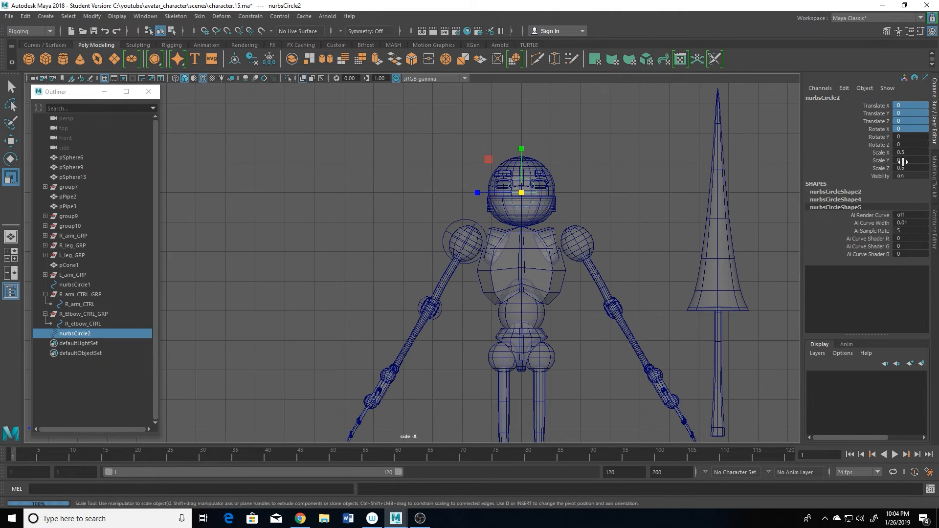
{"action": "left_click_drag", "start_coordinate": [911, 153], "coordinate": [915, 169]}
{"action": "type", "text": "0.35"}
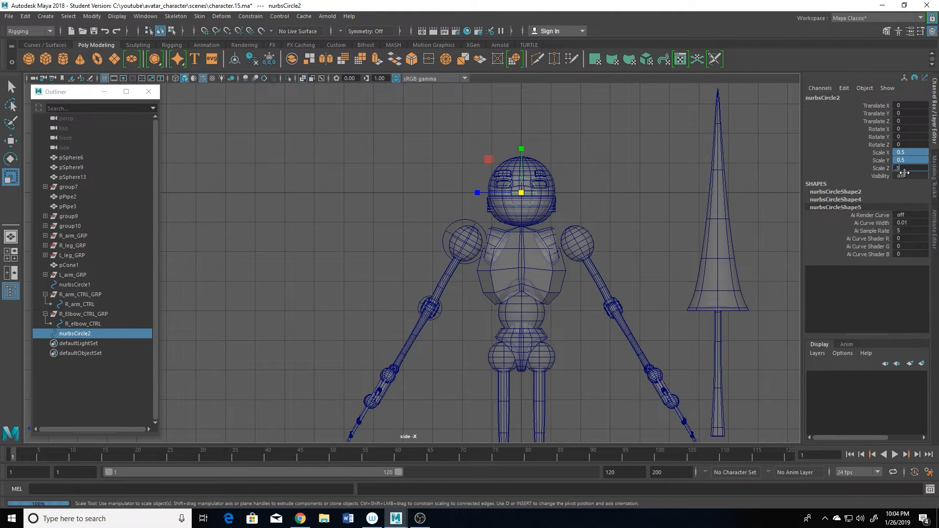
{"action": "key", "text": "Return"}
{"action": "scroll", "coordinate": [443, 267], "scroll_direction": "up", "scroll_amount": 2}
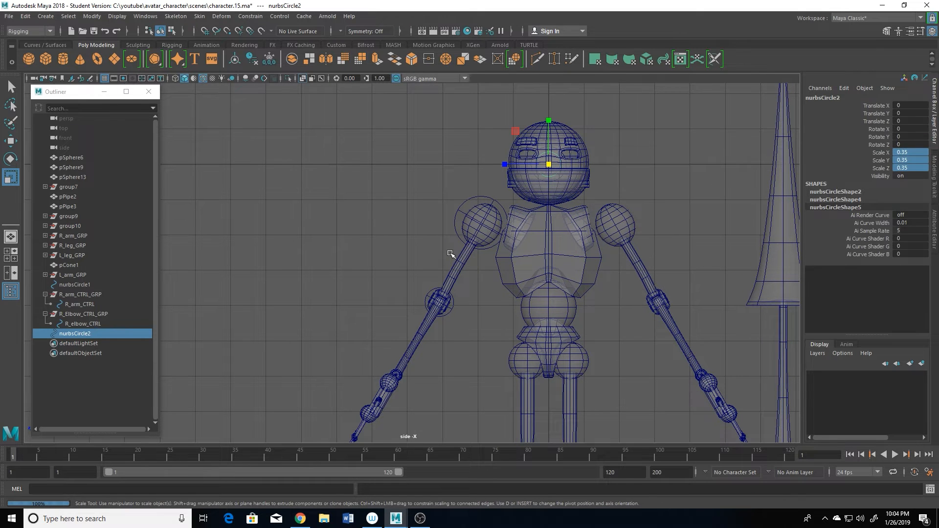
{"action": "key", "text": "ctrl+g"}
Step: Select the R_wrist mesh and, in the perspective view, shift its pivot slightly along the X axis toward the forearm
{"action": "middle_click_drag", "start_coordinate": [390, 382], "coordinate": [427, 332], "text": "alt"}
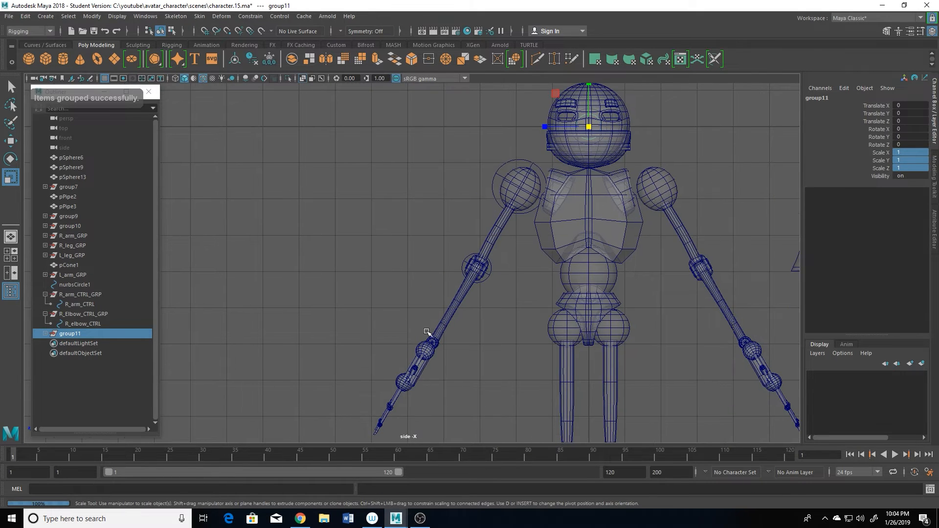
{"action": "left_click", "coordinate": [432, 342]}
{"action": "left_click_drag", "start_coordinate": [508, 372], "coordinate": [527, 383], "text": "alt"}
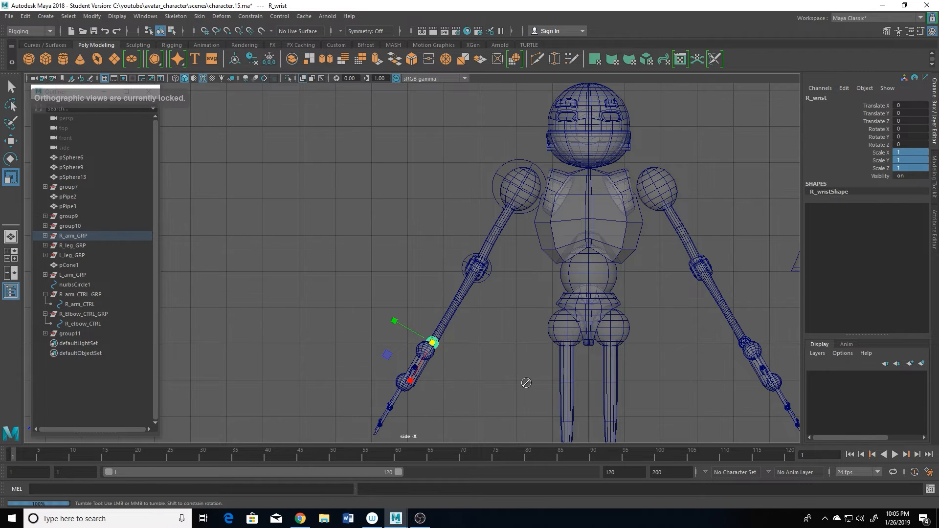
{"action": "key", "text": "space"}
{"action": "key", "text": "space"}
{"action": "left_click_drag", "start_coordinate": [442, 287], "coordinate": [508, 282], "text": "alt"}
{"action": "middle_click_drag", "start_coordinate": [509, 282], "coordinate": [568, 223], "text": "alt"}
{"action": "right_click_drag", "start_coordinate": [543, 360], "coordinate": [623, 360], "text": "alt"}
{"action": "middle_click_drag", "start_coordinate": [564, 356], "coordinate": [564, 344], "text": "alt"}
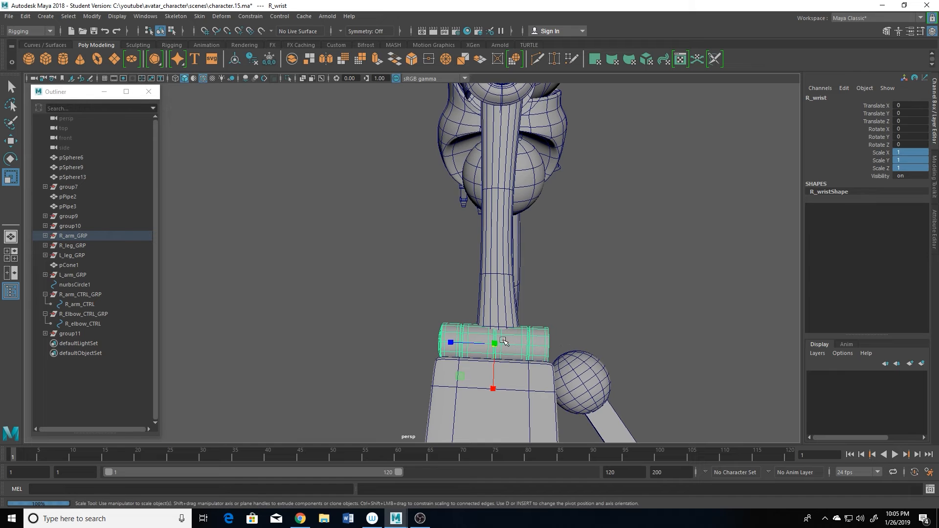
{"action": "right_click_drag", "start_coordinate": [504, 341], "coordinate": [527, 387], "text": "alt"}
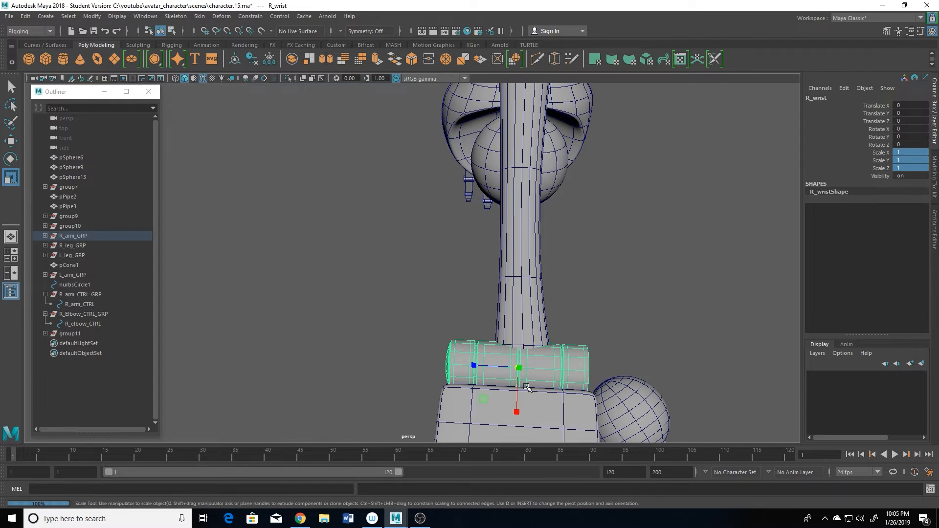
{"action": "key", "text": "d"}
{"action": "left_click_drag", "start_coordinate": [517, 413], "coordinate": [503, 377]}
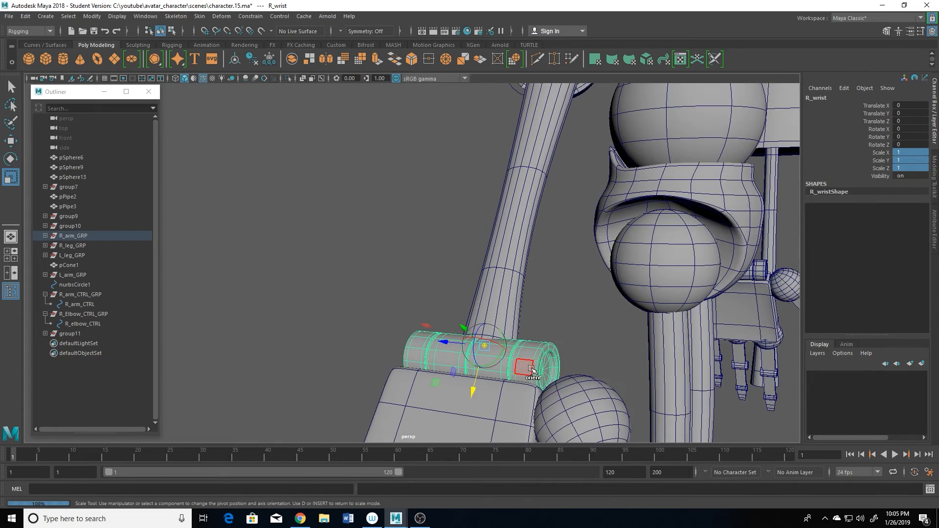
{"action": "right_click_drag", "start_coordinate": [583, 373], "coordinate": [518, 259], "text": "alt"}
{"action": "middle_click_drag", "start_coordinate": [532, 260], "coordinate": [506, 316], "text": "alt"}
{"action": "left_click_drag", "start_coordinate": [507, 316], "coordinate": [401, 327], "text": "alt"}
{"action": "right_click_drag", "start_coordinate": [401, 328], "coordinate": [302, 336], "text": "alt"}
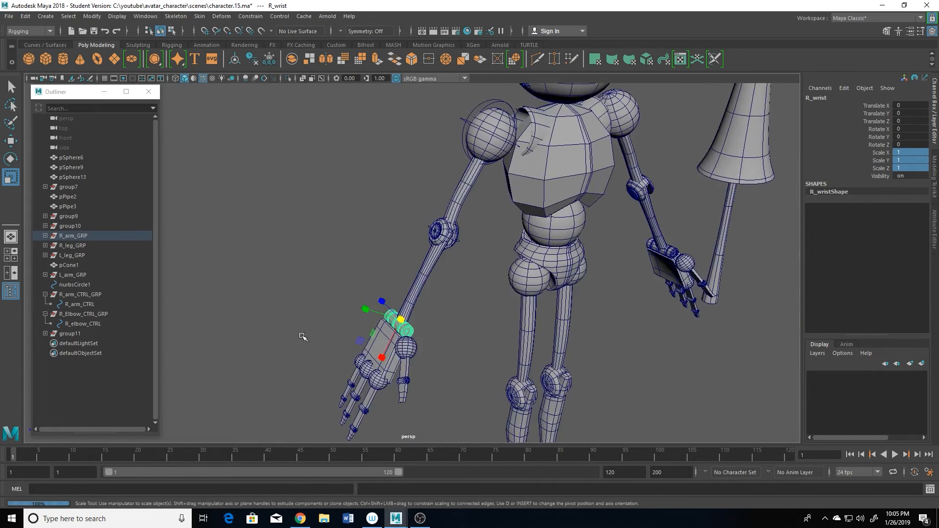
Step: Constrain group11 to the R_wrist mesh, placing the new control around the right wrist
{"action": "left_click", "coordinate": [76, 335]}
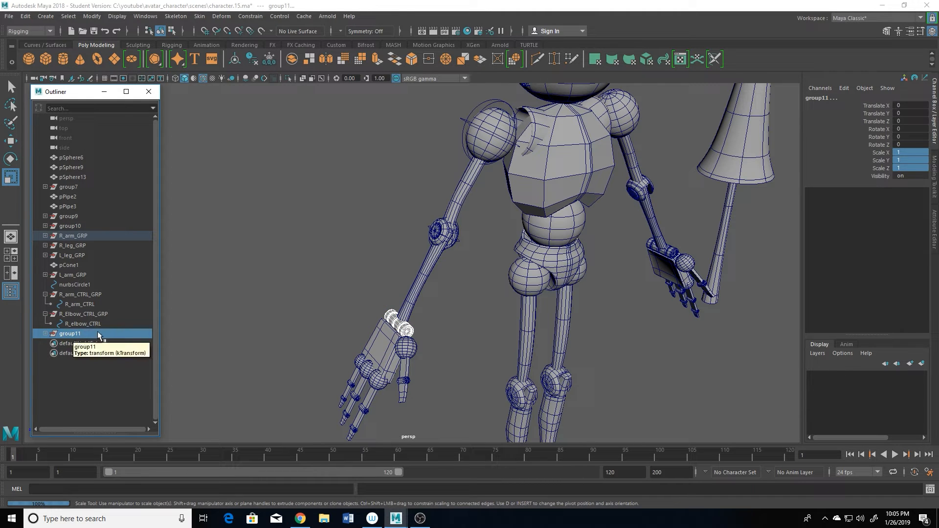
{"action": "left_click", "coordinate": [250, 16]}
{"action": "left_click", "coordinate": [261, 41]}
{"action": "scroll", "coordinate": [417, 329], "scroll_direction": "up", "scroll_amount": 4}
{"action": "left_click_drag", "start_coordinate": [417, 329], "coordinate": [435, 237], "text": "alt"}
{"action": "left_click", "coordinate": [610, 352]}
Step: Examine the placement of the shoulder, elbow and wrist controls along the right arm from several angles
{"action": "scroll", "coordinate": [610, 352], "scroll_direction": "down", "scroll_amount": 3}
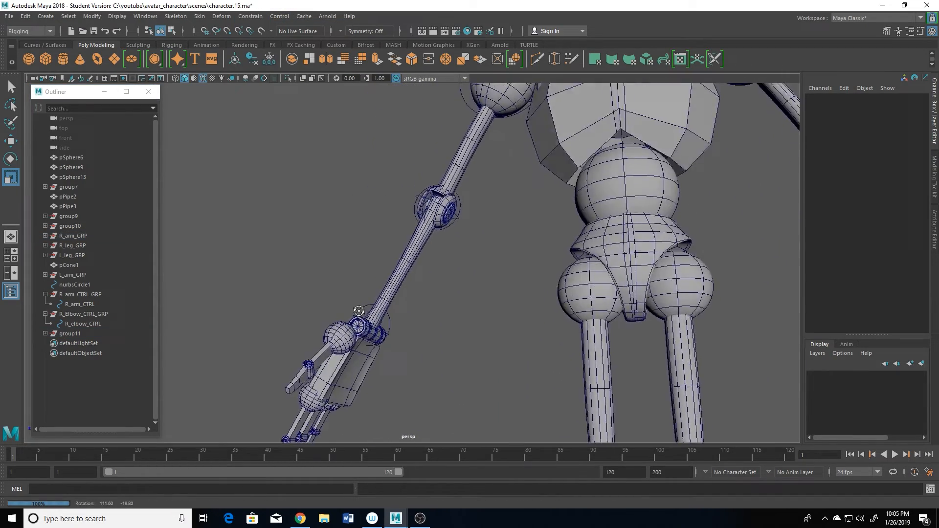
{"action": "scroll", "coordinate": [430, 323], "scroll_direction": "down", "scroll_amount": 3}
{"action": "middle_click_drag", "start_coordinate": [378, 356], "coordinate": [384, 269], "text": "alt"}
{"action": "left_click_drag", "start_coordinate": [385, 268], "coordinate": [337, 328], "text": "alt"}
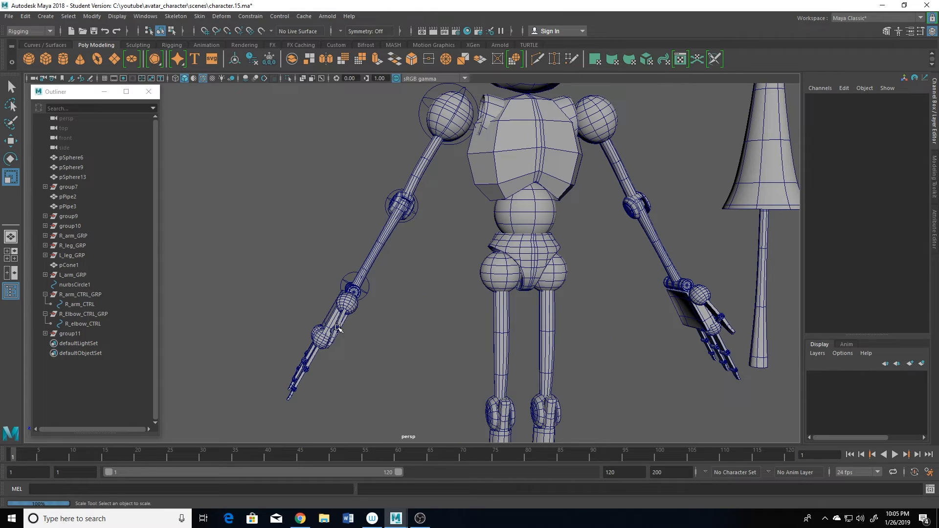
{"action": "middle_click_drag", "start_coordinate": [444, 237], "coordinate": [426, 323], "text": "alt"}
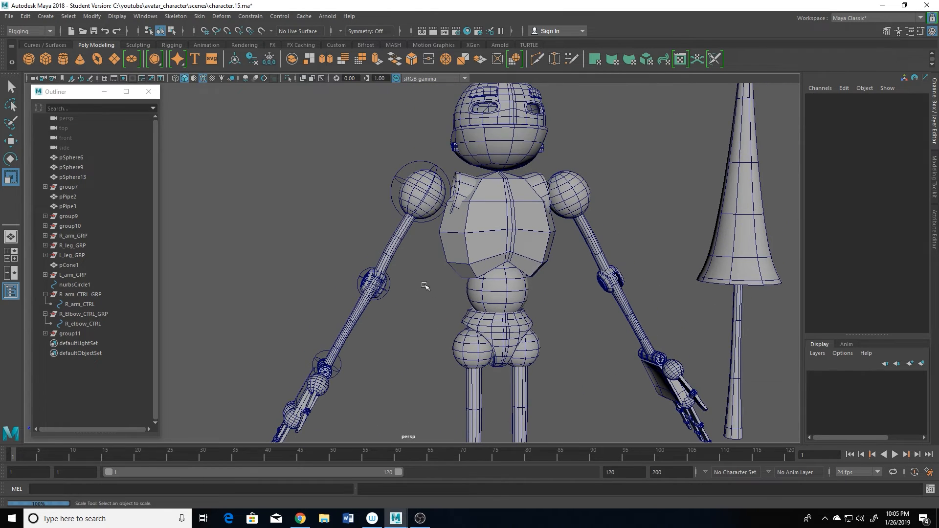
{"action": "right_click_drag", "start_coordinate": [424, 285], "coordinate": [375, 291], "text": "alt"}
{"action": "middle_click_drag", "start_coordinate": [388, 323], "coordinate": [402, 196], "text": "alt"}
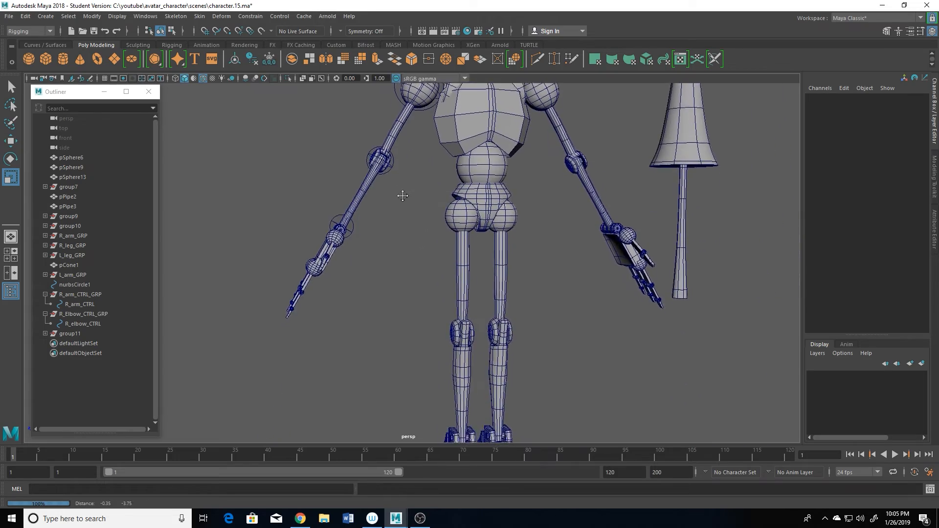
{"action": "left_click_drag", "start_coordinate": [375, 305], "coordinate": [357, 266], "text": "alt"}
{"action": "middle_click_drag", "start_coordinate": [357, 266], "coordinate": [463, 274], "text": "alt"}
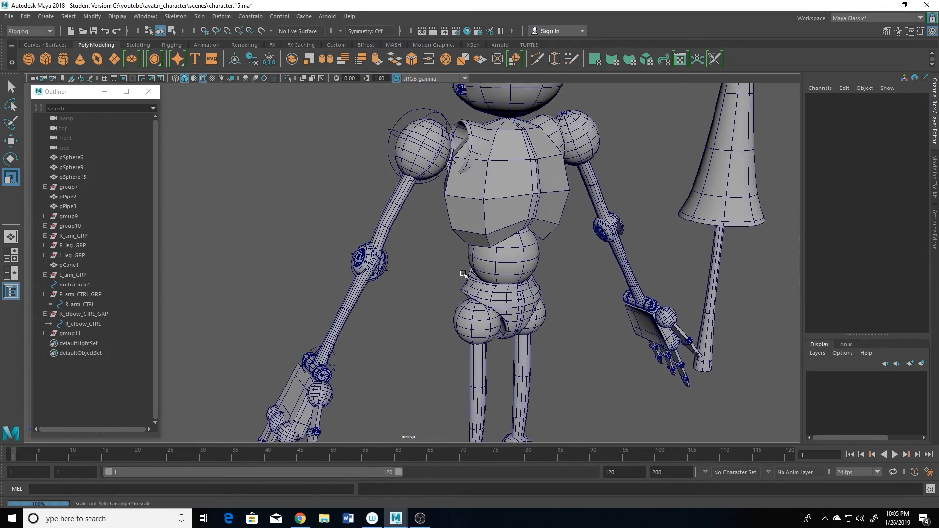
{"action": "left_click_drag", "start_coordinate": [463, 275], "coordinate": [457, 235], "text": "alt"}
{"action": "middle_click_drag", "start_coordinate": [457, 235], "coordinate": [433, 271], "text": "alt"}
{"action": "left_click_drag", "start_coordinate": [433, 270], "coordinate": [401, 267], "text": "alt"}
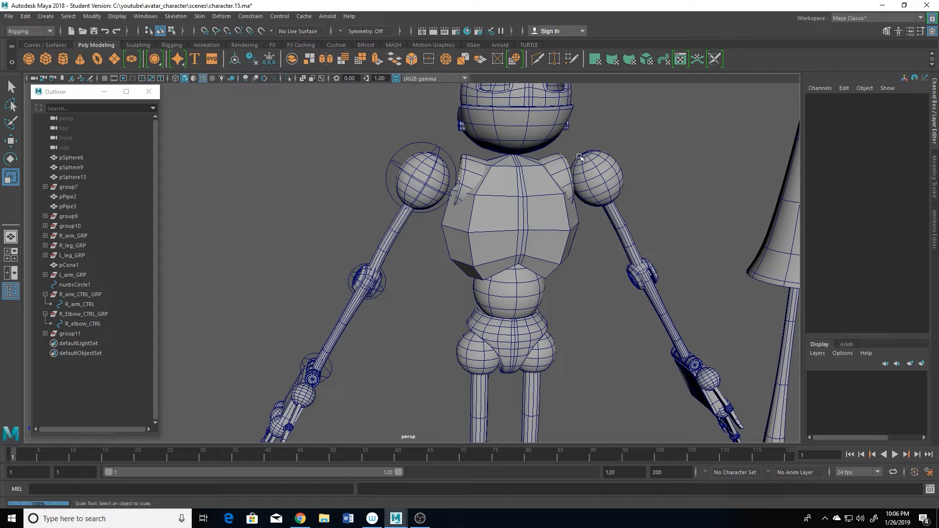
Step: Enable drawing overrides on R_arm_CTRLShape2 of the shoulder control and set its index color to blue
{"action": "left_click", "coordinate": [440, 152]}
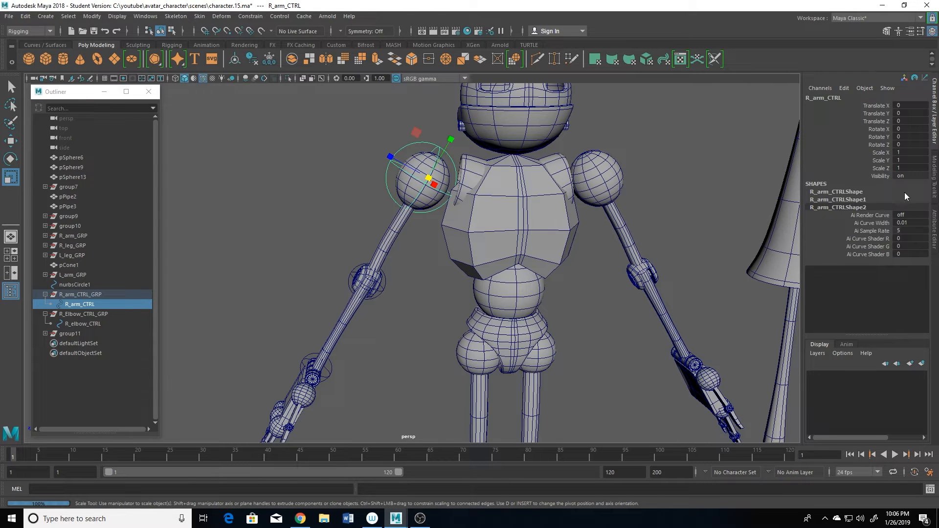
{"action": "left_click", "coordinate": [936, 226]}
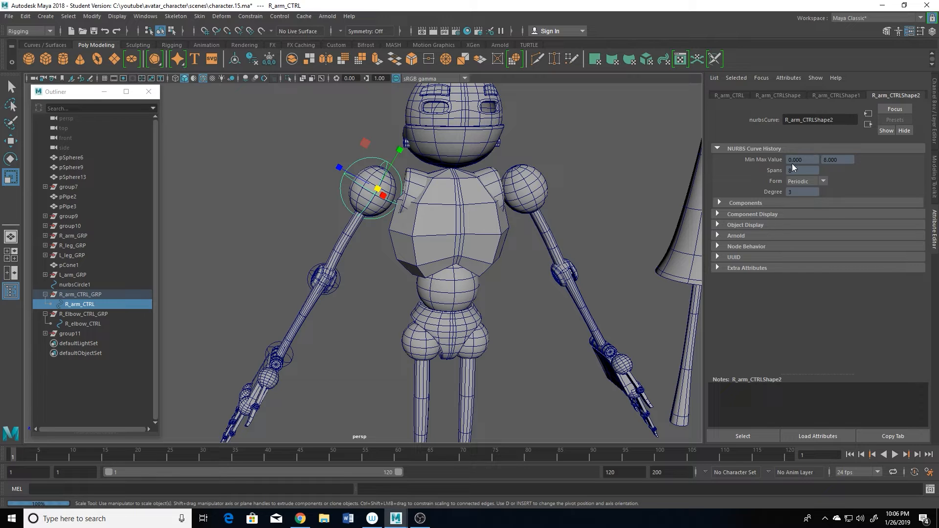
{"action": "left_click", "coordinate": [717, 225]}
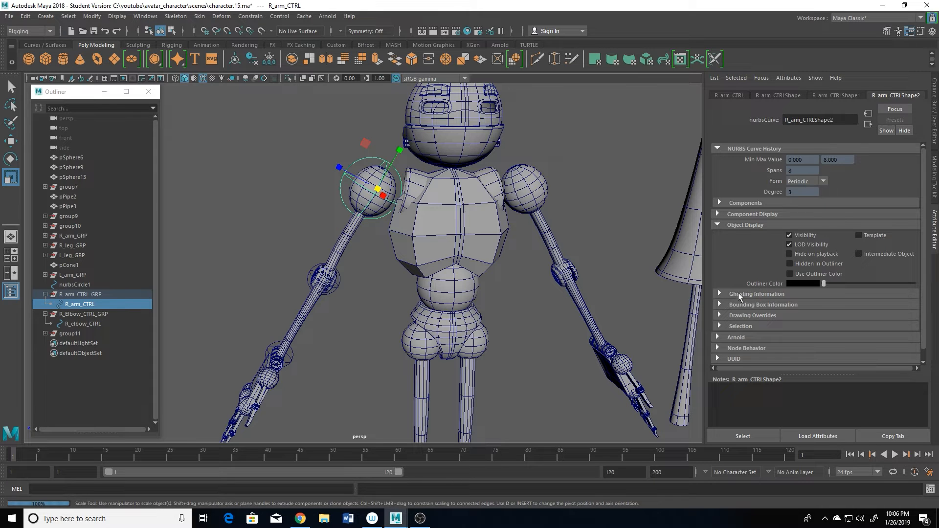
{"action": "left_click", "coordinate": [720, 316]}
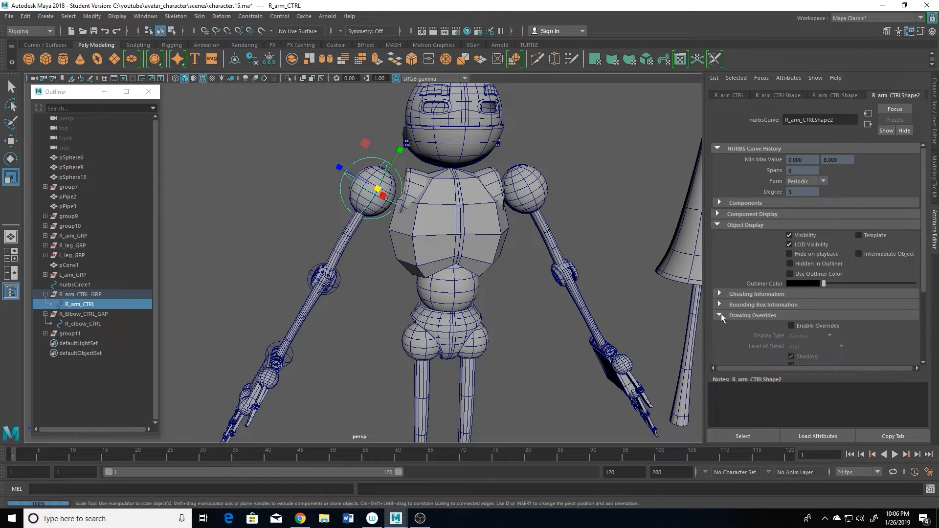
{"action": "left_click", "coordinate": [791, 326]}
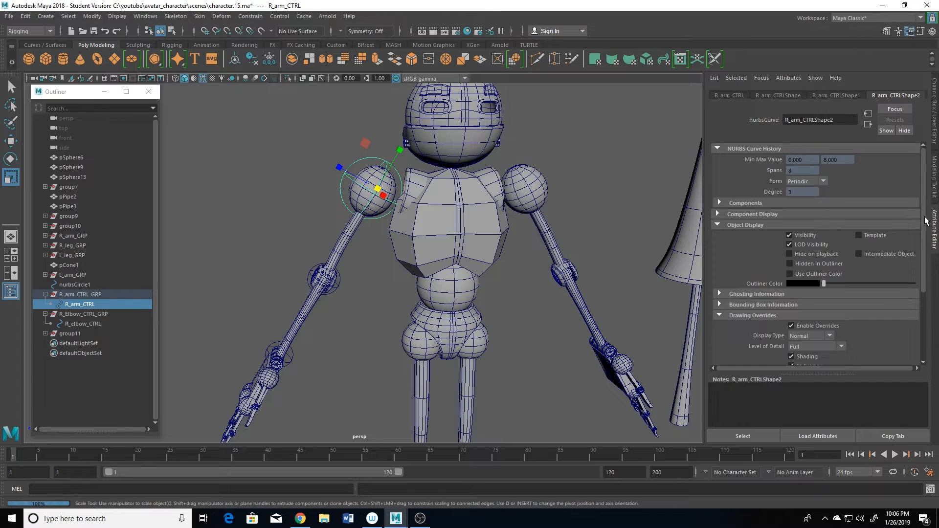
{"action": "scroll", "coordinate": [811, 306], "scroll_direction": "down", "scroll_amount": 5}
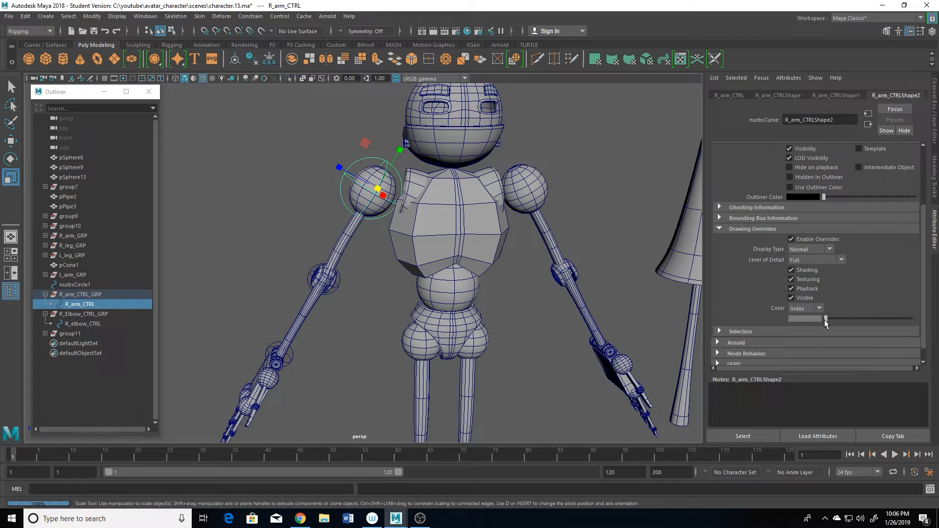
{"action": "left_click_drag", "start_coordinate": [825, 319], "coordinate": [840, 321]}
{"action": "left_click", "coordinate": [264, 206]}
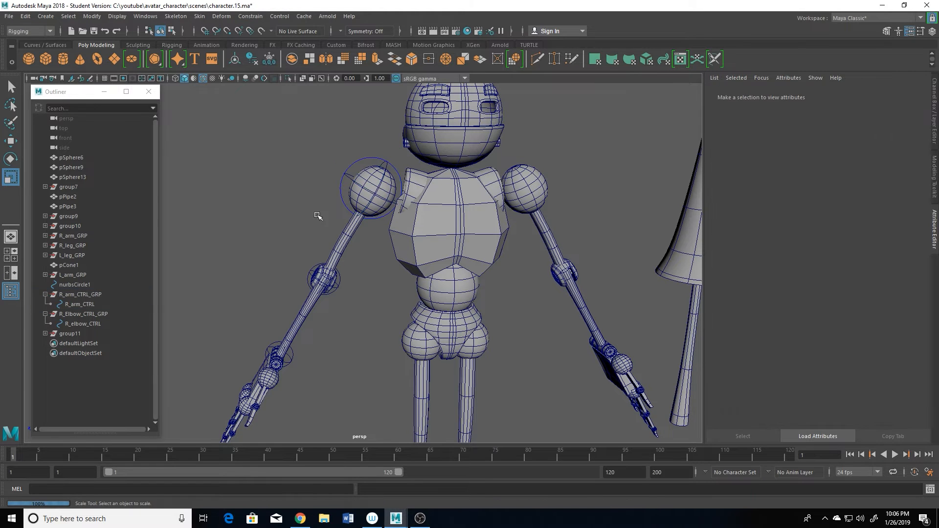
Step: Select the right shoulder control R_arm_CTRL and show its nodes in the Hypergraph connections window, placed clear of the arm
{"action": "left_click_drag", "start_coordinate": [404, 257], "coordinate": [435, 293], "text": "alt"}
{"action": "right_click_drag", "start_coordinate": [406, 166], "coordinate": [444, 164], "text": "alt"}
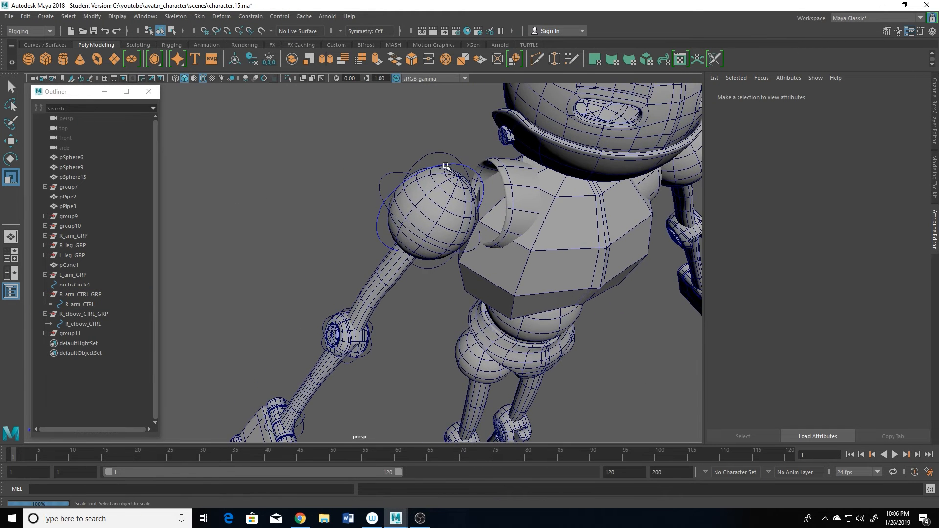
{"action": "left_click", "coordinate": [452, 159]}
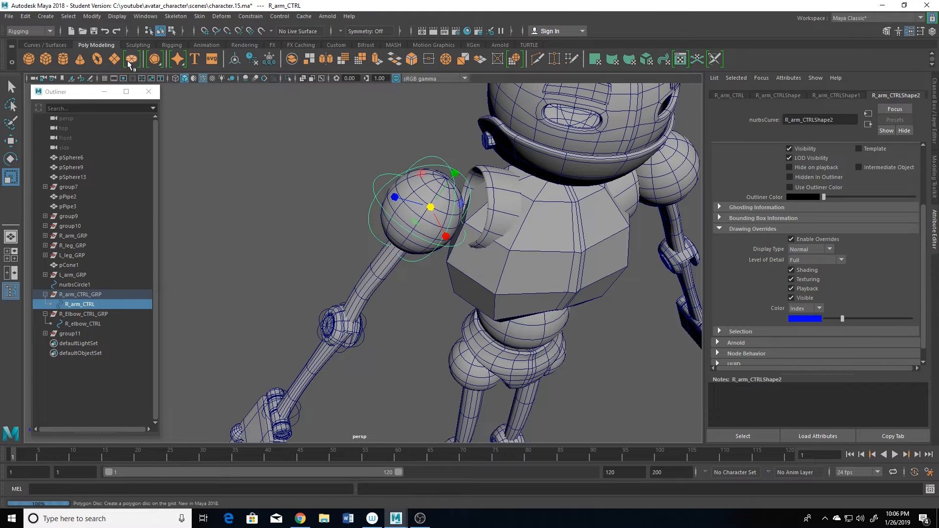
{"action": "left_click", "coordinate": [145, 16]}
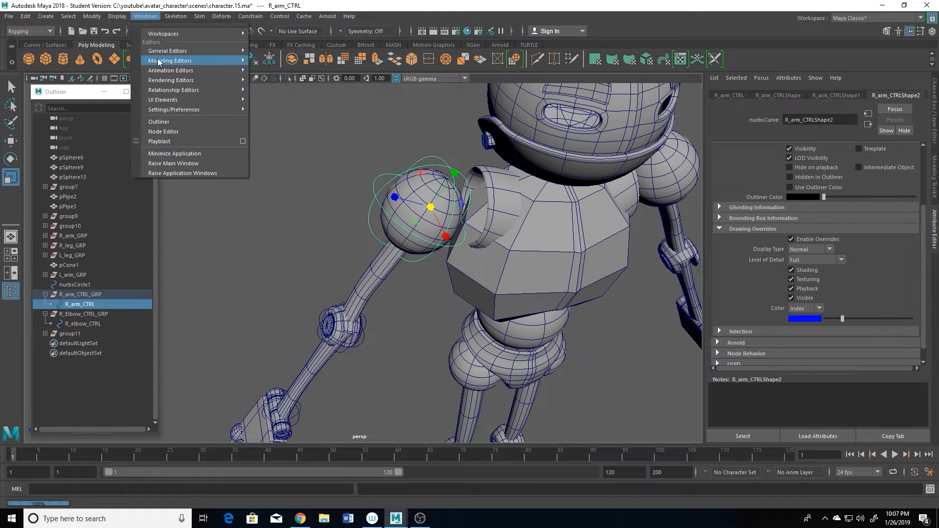
{"action": "mouse_move", "coordinate": [158, 61]}
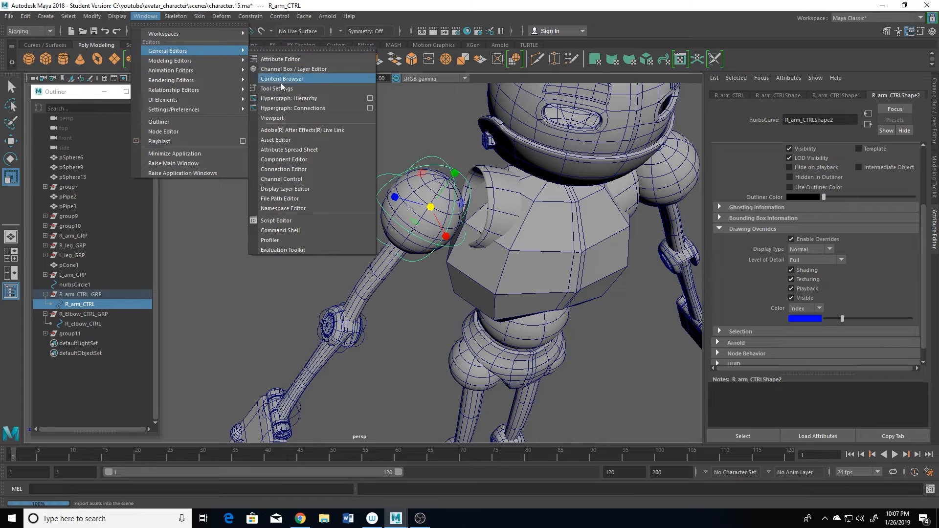
{"action": "left_click", "coordinate": [285, 109]}
{"action": "left_click_drag", "start_coordinate": [691, 130], "coordinate": [168, 114]}
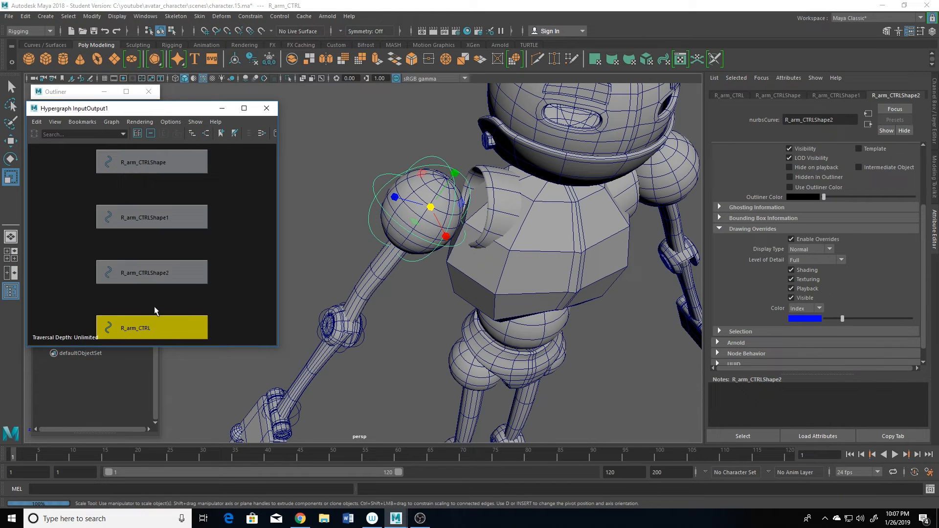
Step: Enable drawing overrides on the shoulder control's R_arm_CTRLShape1 node and set its index color to blue
{"action": "left_click", "coordinate": [156, 280]}
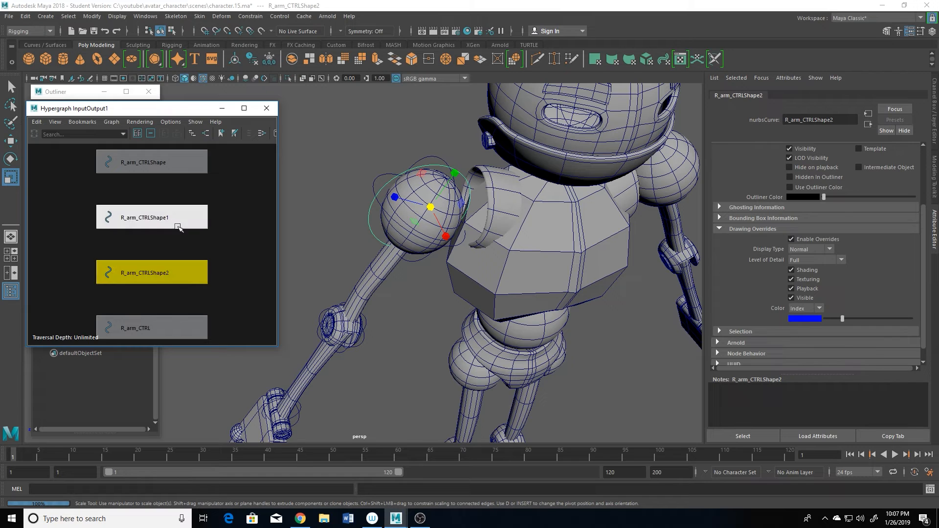
{"action": "left_click", "coordinate": [163, 222]}
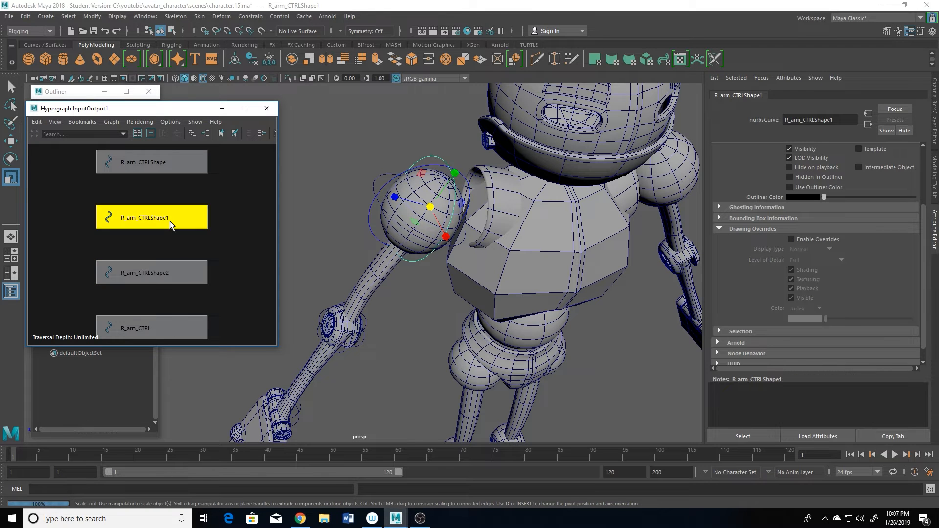
{"action": "left_click", "coordinate": [791, 239]}
{"action": "left_click_drag", "start_coordinate": [826, 317], "coordinate": [842, 319]}
Step: Enable drawing overrides on the shoulder control's R_arm_CTRLShape node, set its index color to blue, and clear the selection
{"action": "left_click", "coordinate": [149, 163]}
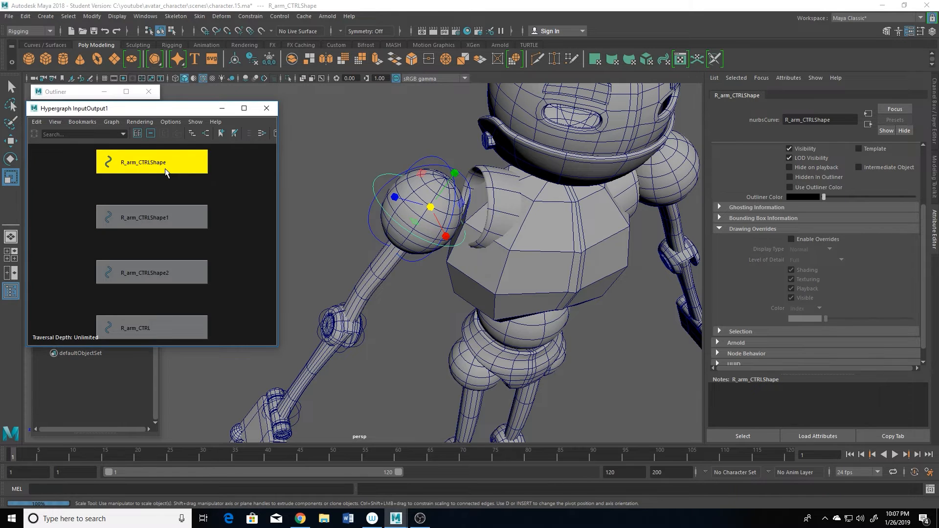
{"action": "left_click", "coordinate": [792, 239]}
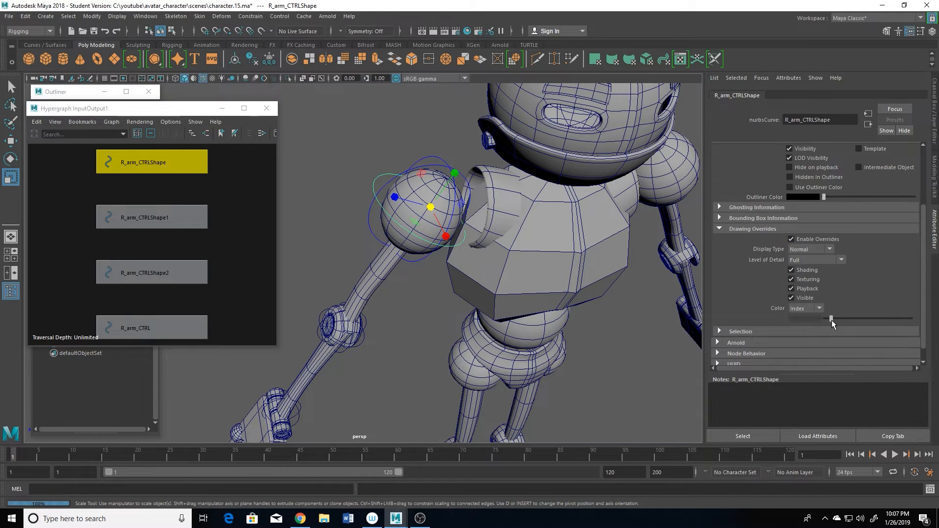
{"action": "left_click_drag", "start_coordinate": [831, 319], "coordinate": [843, 319]}
{"action": "left_click", "coordinate": [301, 146]}
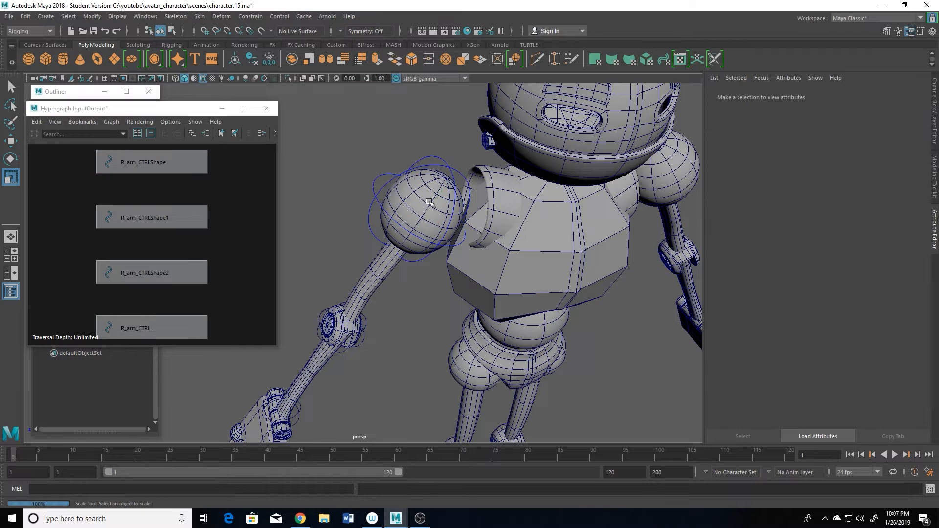
Step: Select the right elbow control and set the drawing override index color of R_elbow_CTRLShape to blue
{"action": "scroll", "coordinate": [464, 266], "scroll_direction": "up", "scroll_amount": 5}
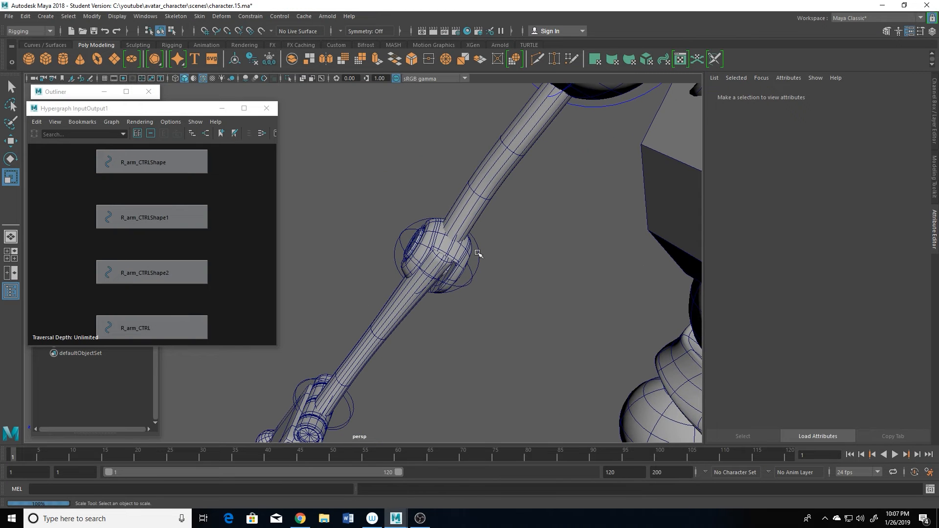
{"action": "left_click", "coordinate": [478, 254]}
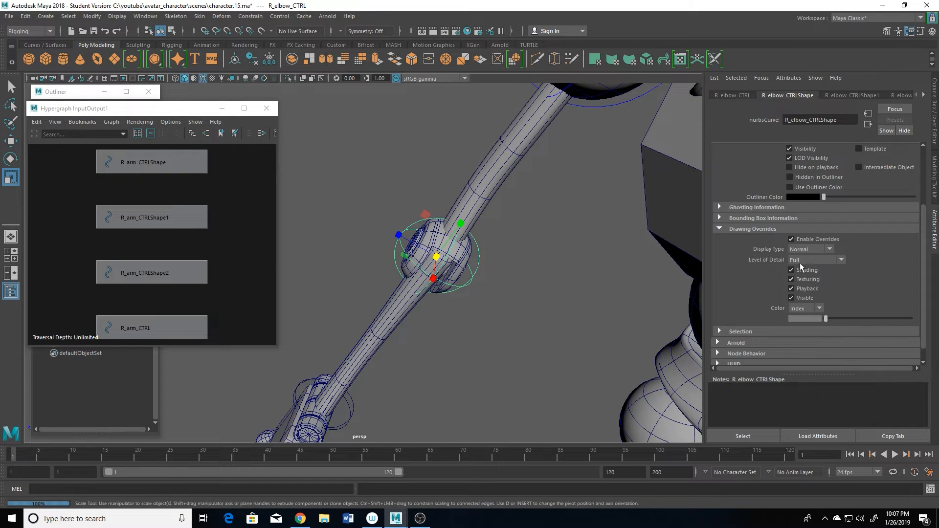
{"action": "left_click_drag", "start_coordinate": [828, 319], "coordinate": [841, 321]}
{"action": "left_click", "coordinate": [553, 274]}
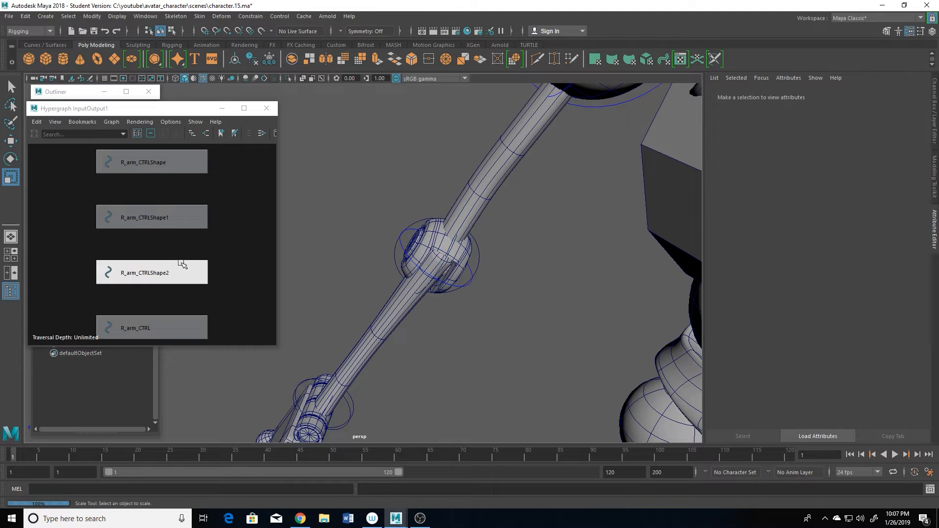
Step: Select the elbow control, widen the Hypergraph window, and reopen the Hypergraph connections so it graphs R_elbow_CTRL
{"action": "left_click", "coordinate": [417, 226]}
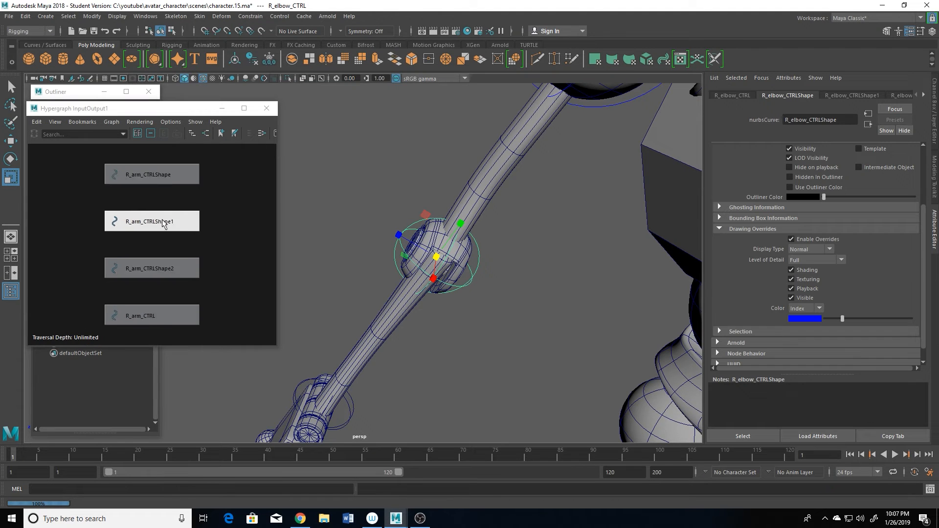
{"action": "left_click", "coordinate": [151, 134]}
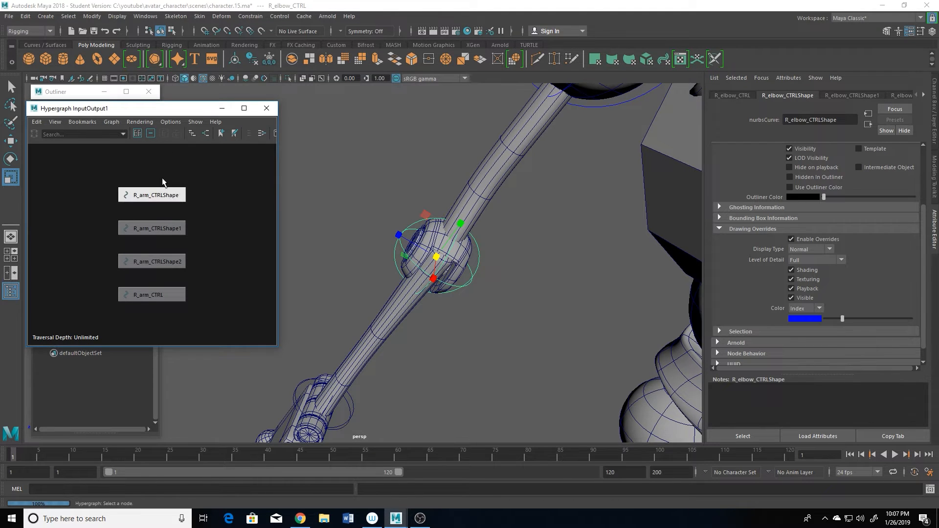
{"action": "left_click_drag", "start_coordinate": [277, 173], "coordinate": [378, 176]}
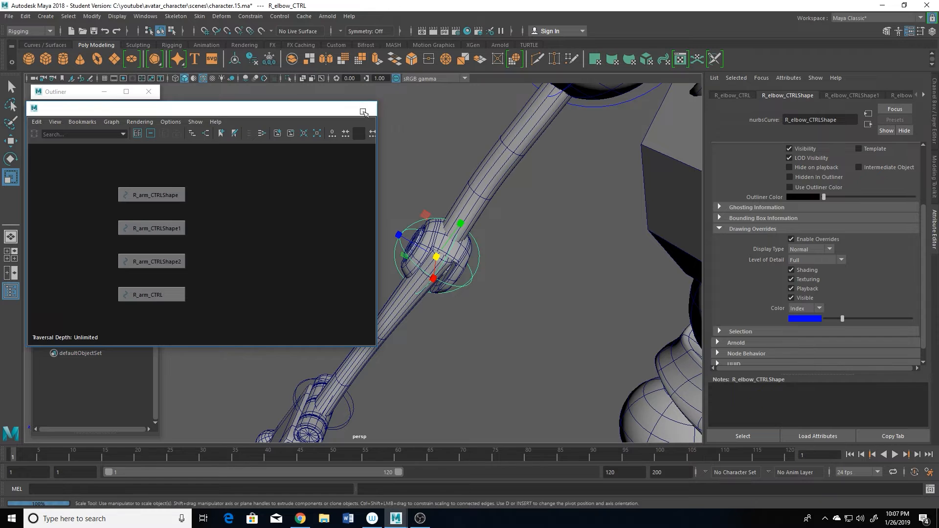
{"action": "left_click", "coordinate": [366, 108]}
{"action": "left_click", "coordinate": [146, 16]}
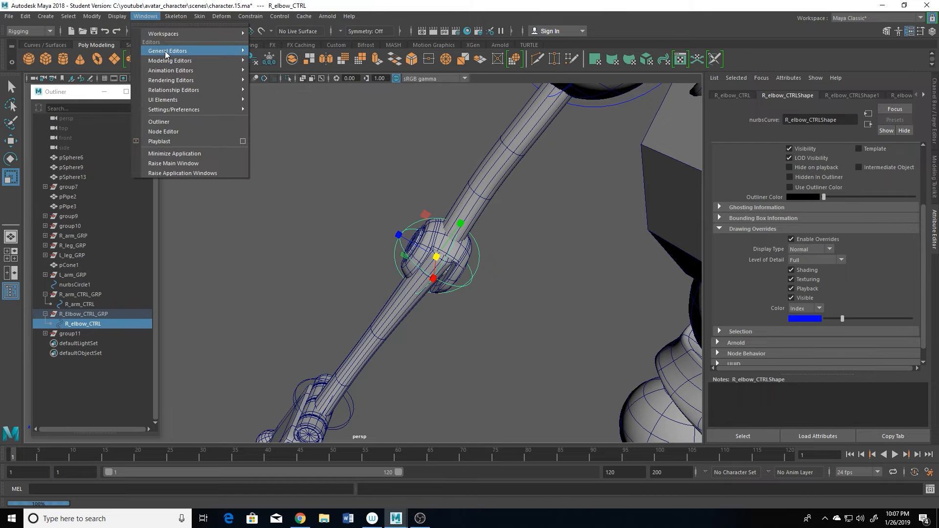
{"action": "mouse_move", "coordinate": [167, 50]}
{"action": "left_click", "coordinate": [327, 119]}
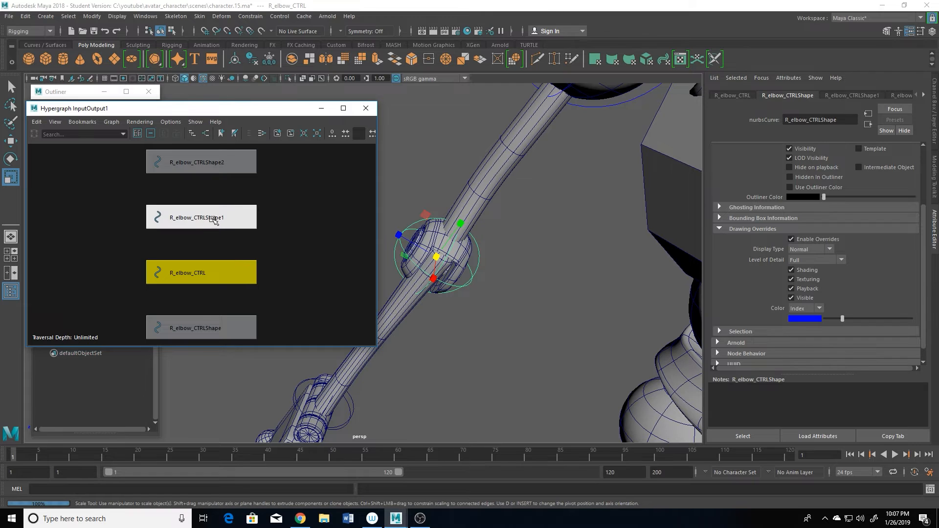
Step: Check R_elbow_CTRLShape's override, then enable drawing overrides on R_elbow_CTRLShape1 and set its index color to blue
{"action": "left_click", "coordinate": [210, 327]}
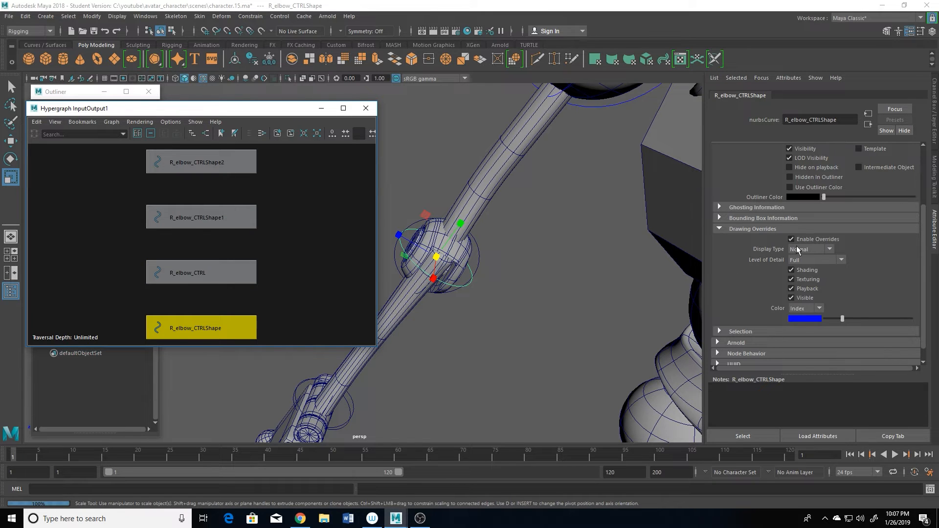
{"action": "left_click", "coordinate": [213, 267]}
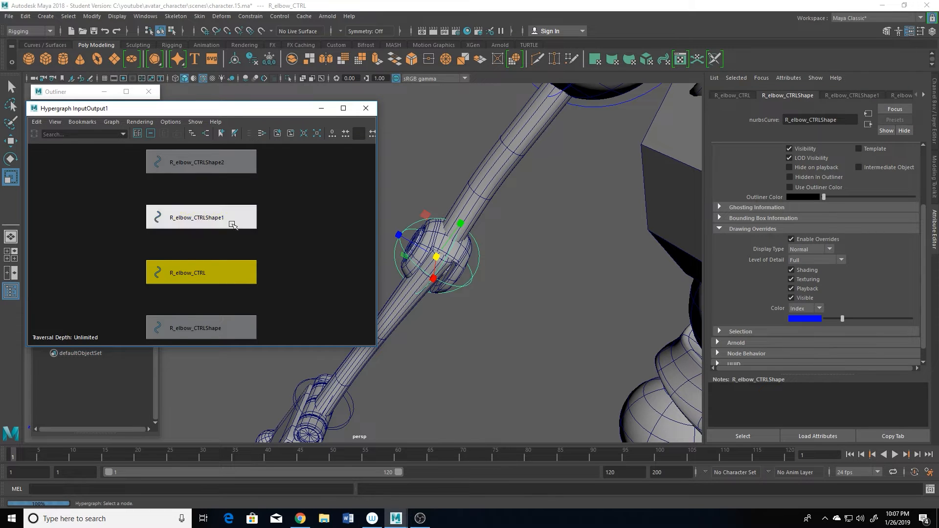
{"action": "left_click", "coordinate": [204, 223]}
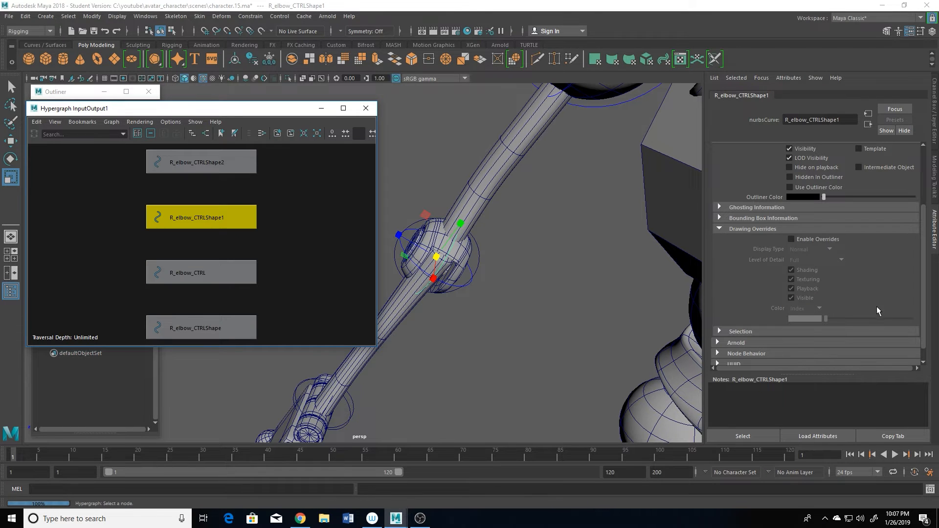
{"action": "left_click", "coordinate": [791, 239]}
{"action": "left_click_drag", "start_coordinate": [826, 320], "coordinate": [842, 320]}
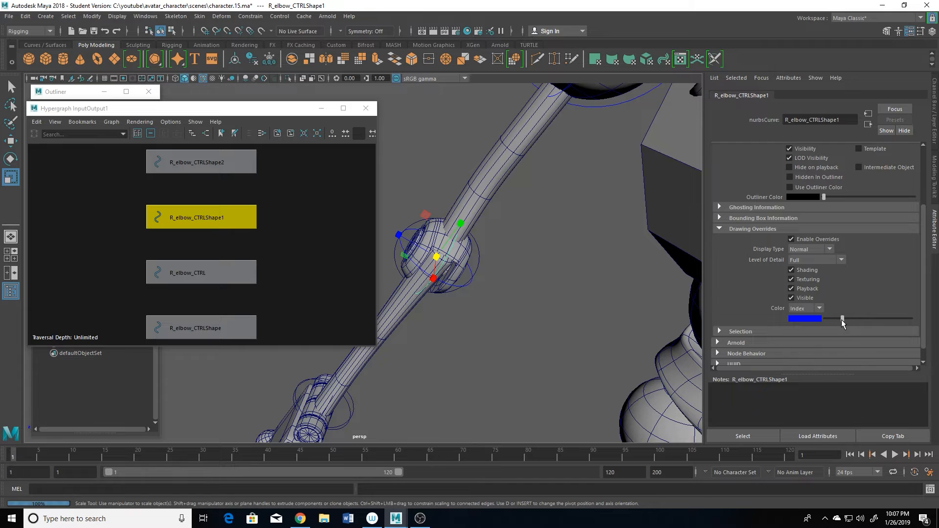
Step: Enable drawing overrides on the elbow control's R_elbow_CTRLShape2 node, set its index color to blue, and clear the selection
{"action": "left_click", "coordinate": [201, 161]}
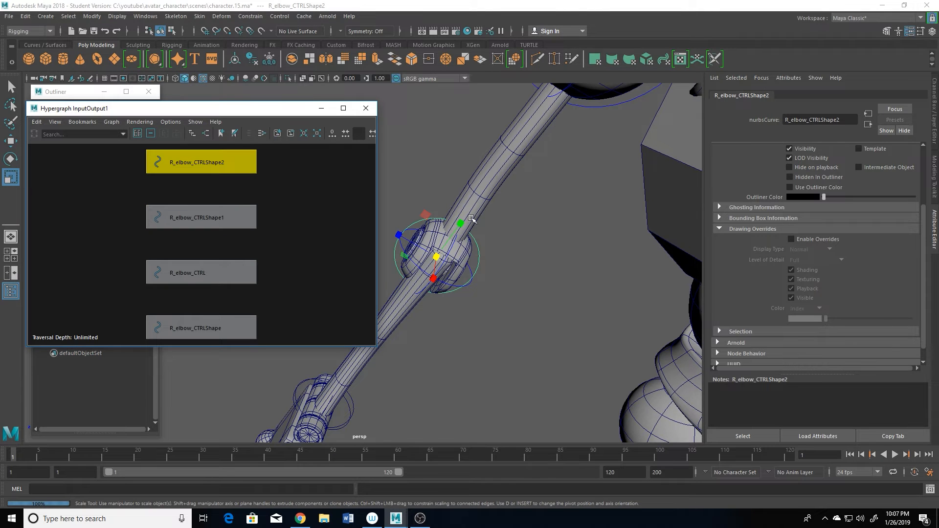
{"action": "left_click", "coordinate": [791, 239]}
{"action": "left_click_drag", "start_coordinate": [826, 320], "coordinate": [842, 320]}
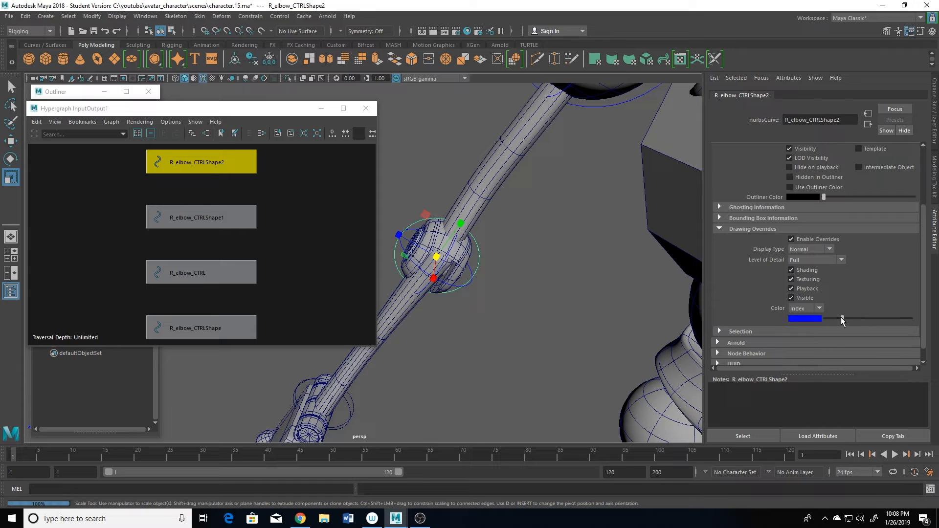
{"action": "left_click_drag", "start_coordinate": [283, 109], "coordinate": [274, 108]}
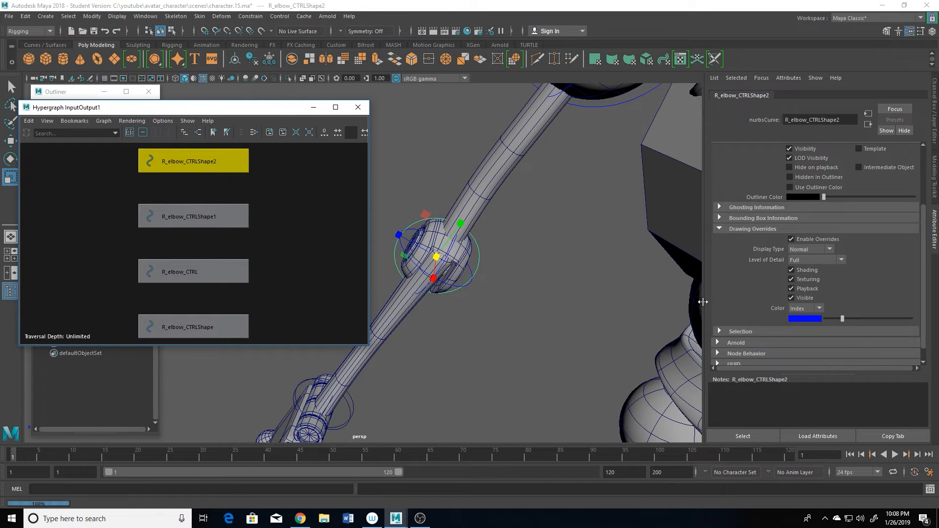
{"action": "left_click", "coordinate": [528, 284]}
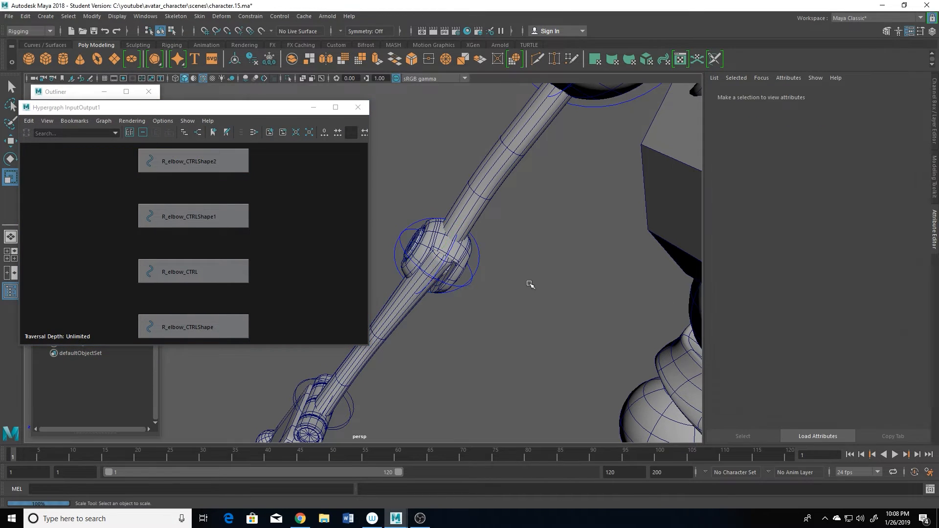
Step: Close the Hypergraph window and turn off wireframe on shaded in the perspective view
{"action": "right_click_drag", "start_coordinate": [566, 293], "coordinate": [555, 243], "text": "alt"}
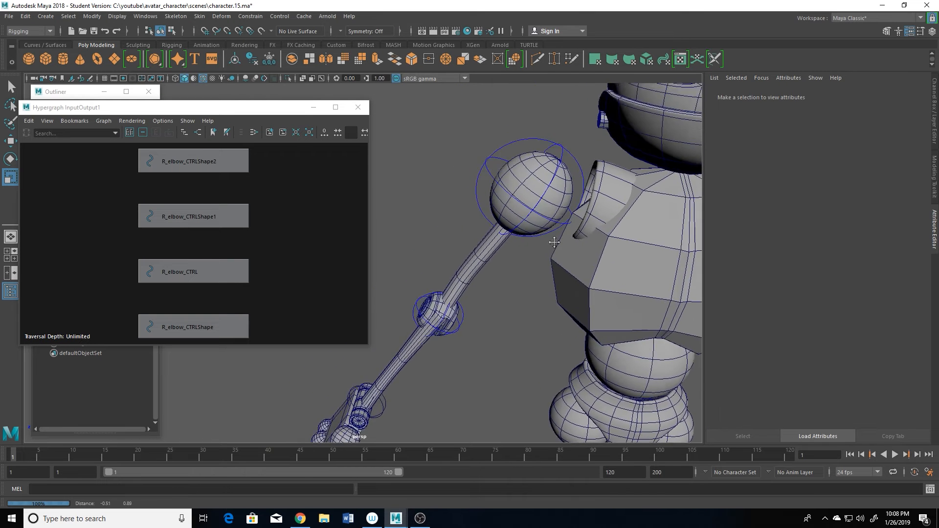
{"action": "left_click_drag", "start_coordinate": [555, 243], "coordinate": [538, 257], "text": "alt"}
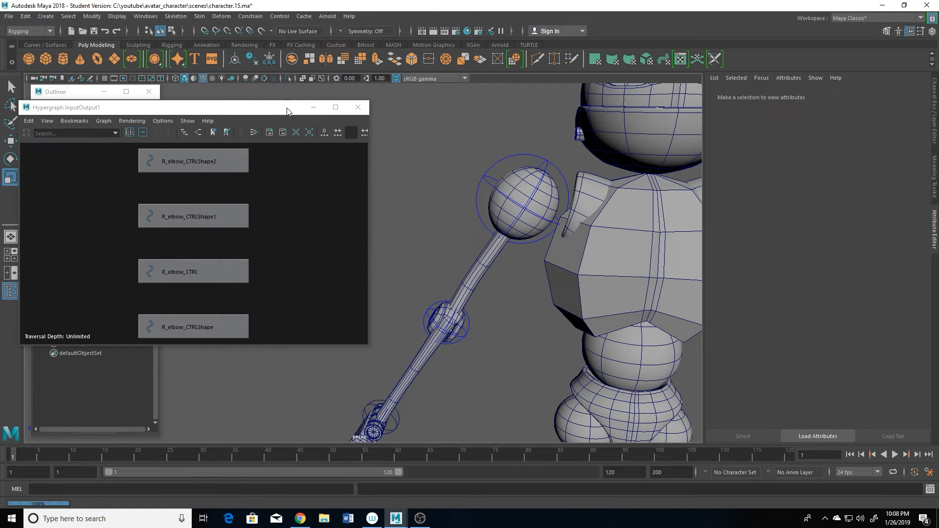
{"action": "left_click_drag", "start_coordinate": [290, 108], "coordinate": [308, 113]}
{"action": "left_click", "coordinate": [376, 113]}
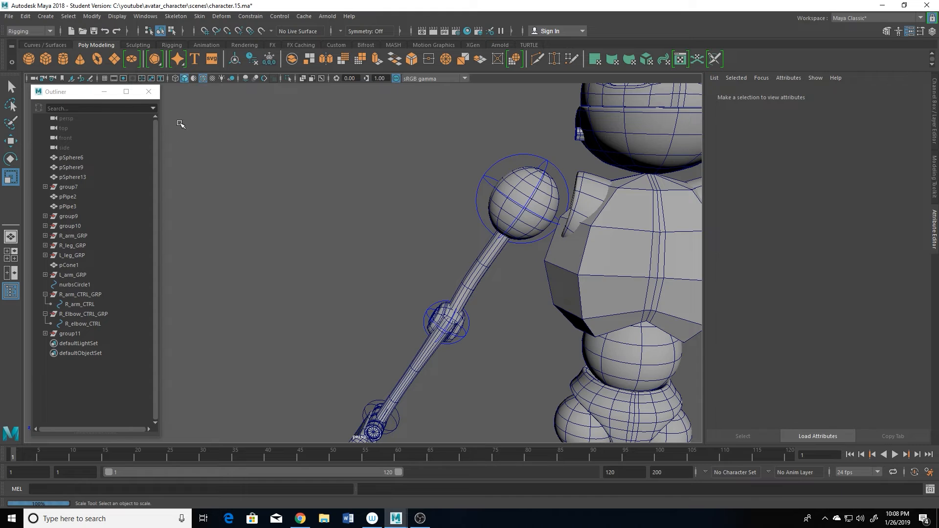
{"action": "left_click", "coordinate": [203, 78]}
{"action": "right_click_drag", "start_coordinate": [484, 277], "coordinate": [434, 277], "text": "alt"}
{"action": "middle_click_drag", "start_coordinate": [433, 277], "coordinate": [381, 227], "text": "alt"}
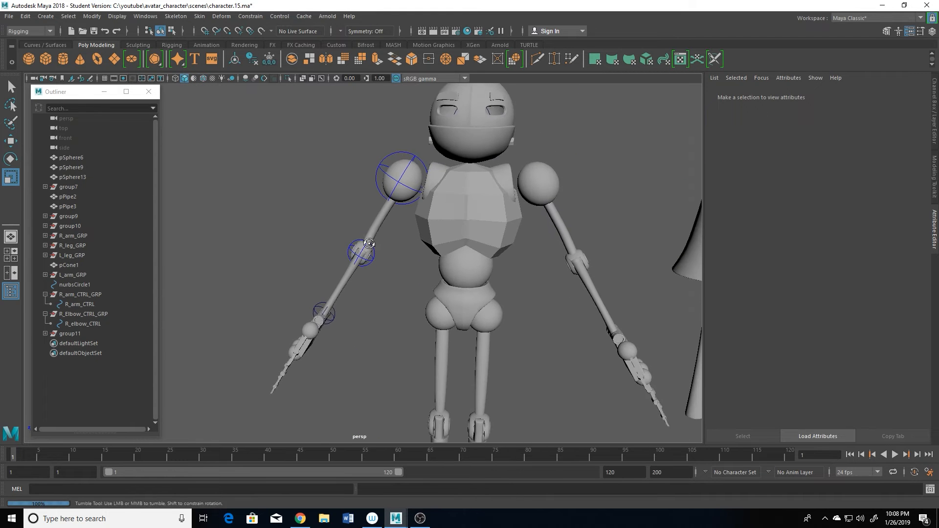
Step: Show the torso mesh pSphere6 with smooth mesh preview and clear the selection
{"action": "left_click_drag", "start_coordinate": [469, 196], "coordinate": [504, 183], "text": "alt"}
{"action": "right_click_drag", "start_coordinate": [504, 184], "coordinate": [541, 170], "text": "alt"}
{"action": "left_click", "coordinate": [541, 169]}
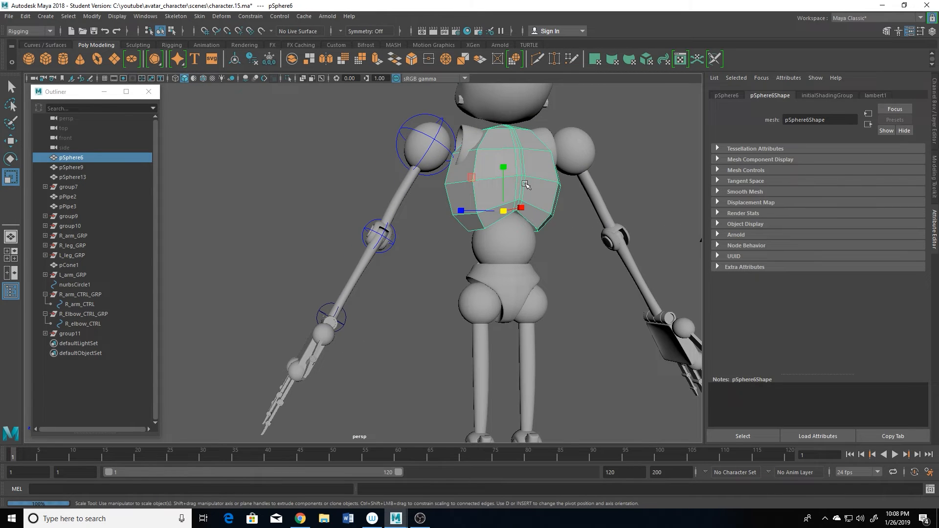
{"action": "key", "text": "3"}
{"action": "left_click", "coordinate": [408, 296]}
Step: Examine the right arm's controls, the right hand and the whole character from several angles and distances
{"action": "right_click_drag", "start_coordinate": [461, 287], "coordinate": [430, 254], "text": "alt"}
{"action": "left_click_drag", "start_coordinate": [429, 253], "coordinate": [420, 224], "text": "alt"}
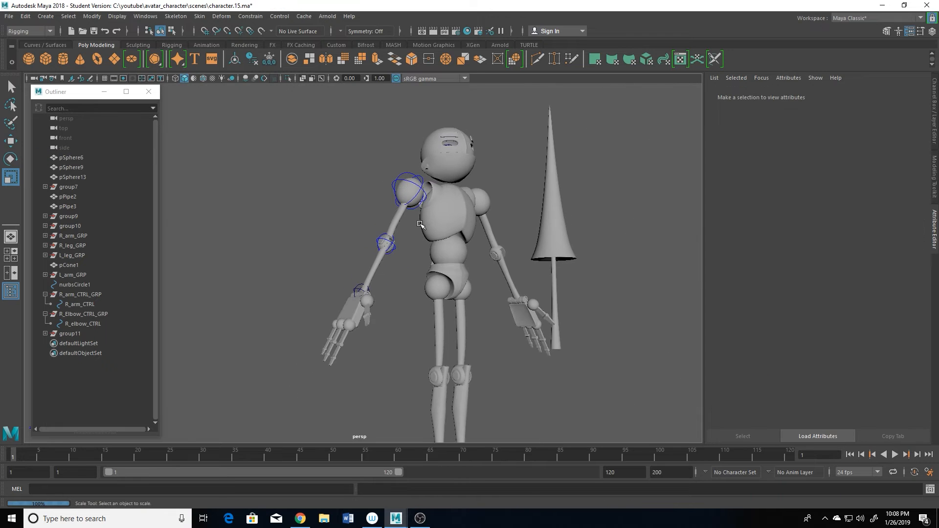
{"action": "right_click_drag", "start_coordinate": [420, 224], "coordinate": [426, 342], "text": "alt"}
{"action": "middle_click_drag", "start_coordinate": [426, 342], "coordinate": [447, 247], "text": "alt"}
{"action": "left_click_drag", "start_coordinate": [447, 248], "coordinate": [482, 342], "text": "alt"}
{"action": "middle_click_drag", "start_coordinate": [482, 343], "coordinate": [480, 240], "text": "alt"}
{"action": "right_click_drag", "start_coordinate": [480, 239], "coordinate": [526, 293], "text": "alt"}
{"action": "middle_click_drag", "start_coordinate": [525, 292], "coordinate": [467, 323], "text": "alt"}
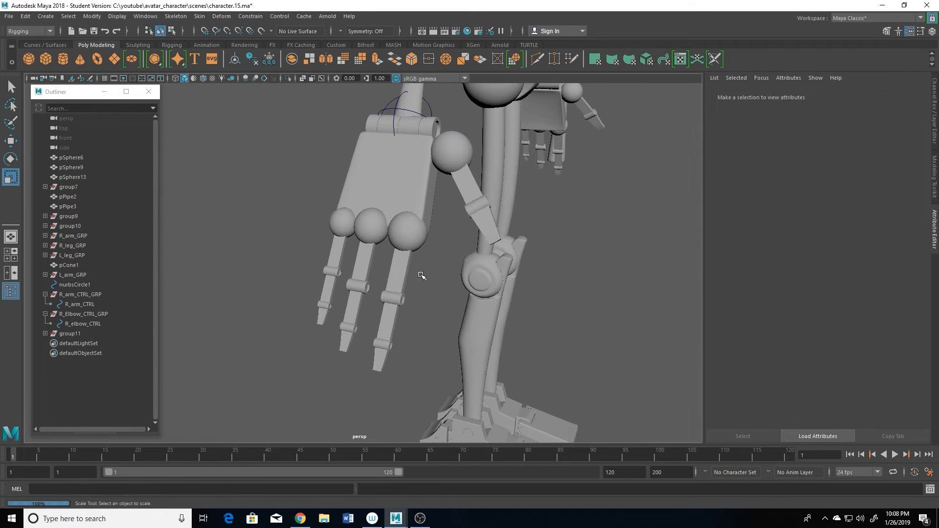
{"action": "left_click_drag", "start_coordinate": [421, 276], "coordinate": [551, 269], "text": "alt"}
{"action": "right_click_drag", "start_coordinate": [551, 268], "coordinate": [496, 221], "text": "alt"}
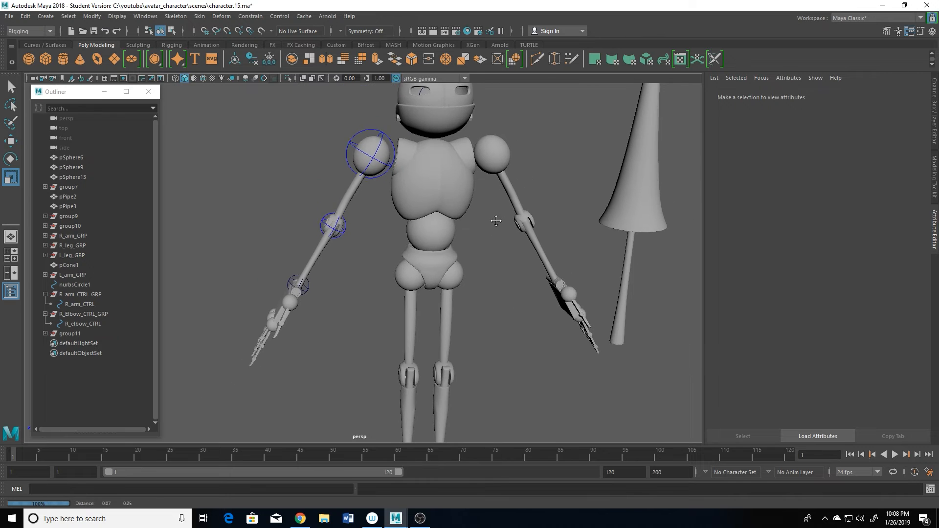
{"action": "left_click_drag", "start_coordinate": [496, 220], "coordinate": [489, 283], "text": "alt"}
{"action": "right_click_drag", "start_coordinate": [489, 283], "coordinate": [451, 247], "text": "alt"}
{"action": "middle_click_drag", "start_coordinate": [450, 247], "coordinate": [451, 232], "text": "alt"}
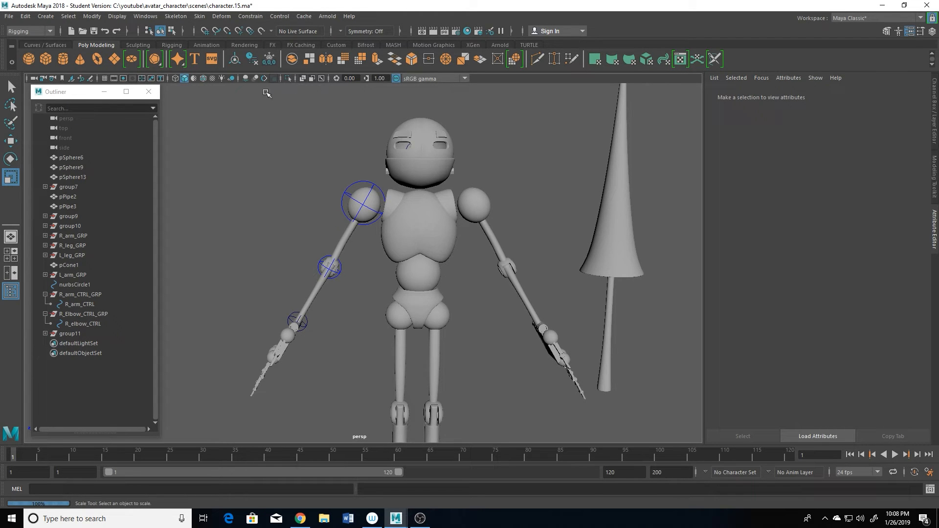
Step: Create a NURBS circle for the chest control and switch to the Move tool
{"action": "left_click", "coordinate": [46, 16]}
{"action": "mouse_move", "coordinate": [74, 41]}
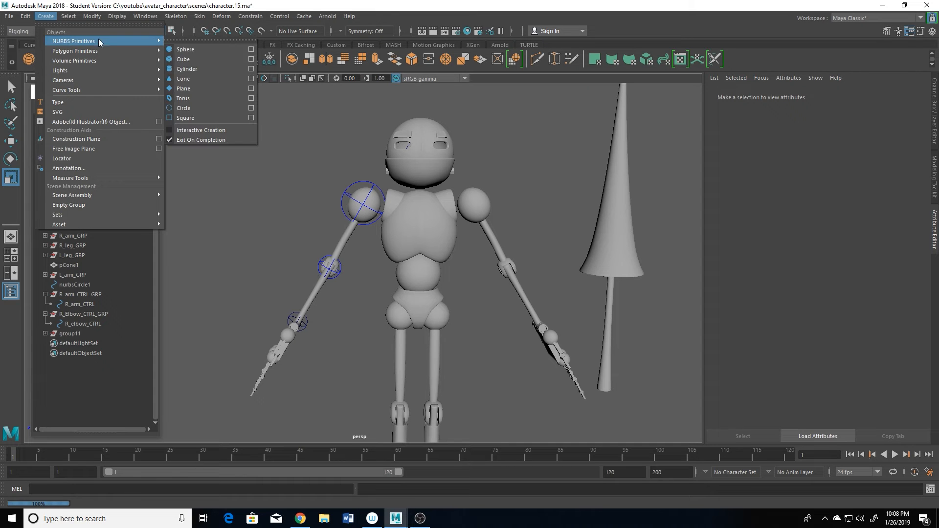
{"action": "left_click", "coordinate": [184, 104]}
{"action": "right_click_drag", "start_coordinate": [510, 360], "coordinate": [458, 316], "text": "alt"}
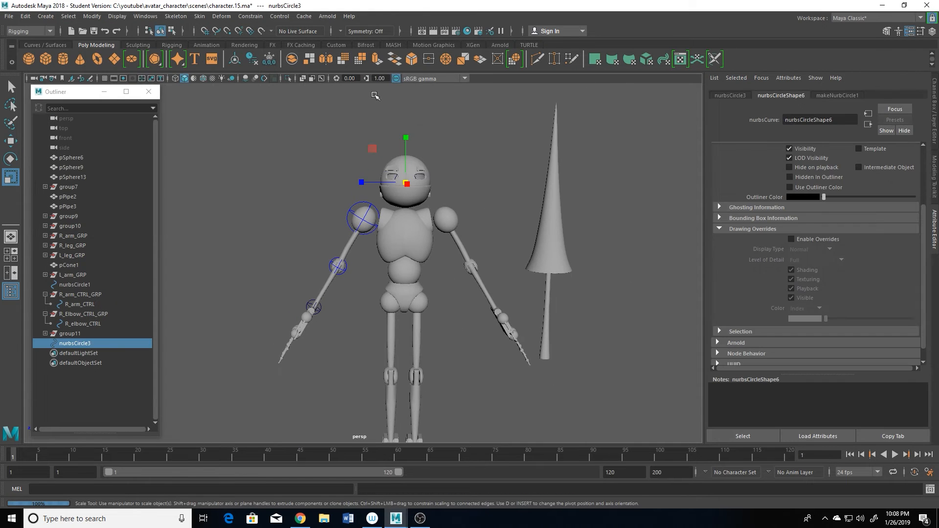
{"action": "key", "text": "w"}
{"action": "left_click_drag", "start_coordinate": [407, 132], "coordinate": [417, 204]}
{"action": "scroll", "coordinate": [509, 306], "scroll_direction": "up", "scroll_amount": 5}
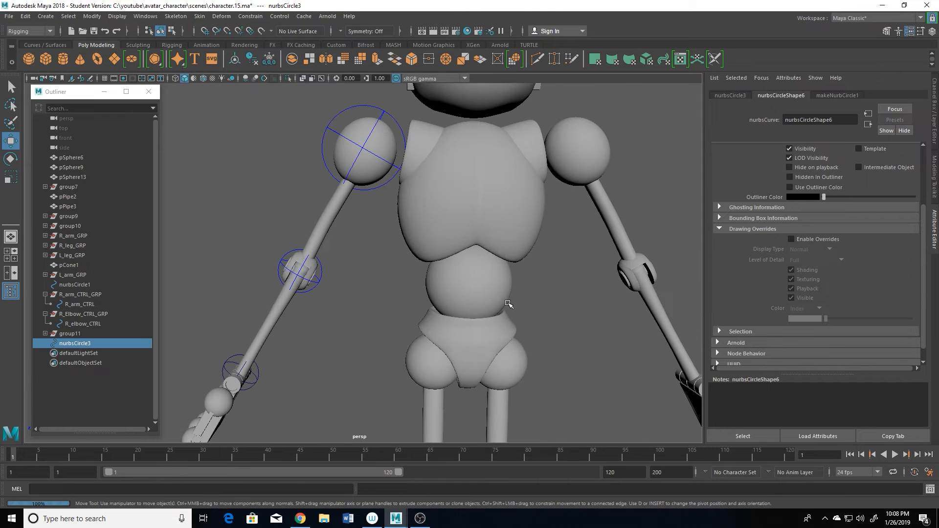
Step: Put the new NURBS circle inside the head into its own group
{"action": "left_click", "coordinate": [489, 230]}
{"action": "scroll", "coordinate": [481, 232], "scroll_direction": "up", "scroll_amount": 3}
{"action": "left_click_drag", "start_coordinate": [477, 237], "coordinate": [501, 292], "text": "alt"}
{"action": "mouse_move", "coordinate": [500, 291]}
{"action": "right_mouse_down", "text": "alt"}
{"action": "mouse_move", "coordinate": [459, 270]}
{"action": "mouse_move", "coordinate": [489, 296]}
{"action": "right_mouse_up", "text": "alt"}
{"action": "middle_click_drag", "start_coordinate": [405, 235], "coordinate": [398, 277], "text": "alt"}
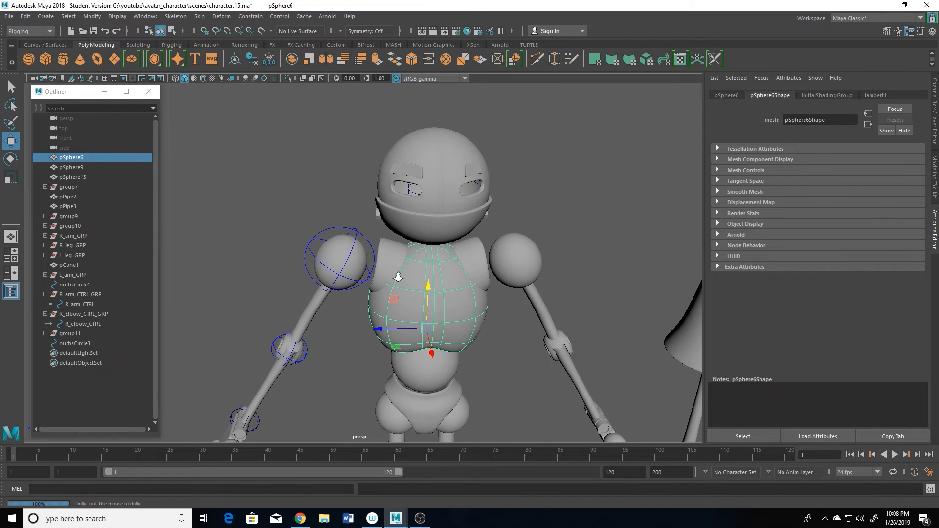
{"action": "right_click_drag", "start_coordinate": [398, 277], "coordinate": [411, 287], "text": "alt"}
{"action": "left_click_drag", "start_coordinate": [365, 273], "coordinate": [386, 248], "text": "alt"}
{"action": "middle_click_drag", "start_coordinate": [386, 249], "coordinate": [350, 320], "text": "alt"}
{"action": "right_click_drag", "start_coordinate": [350, 321], "coordinate": [415, 327], "text": "alt"}
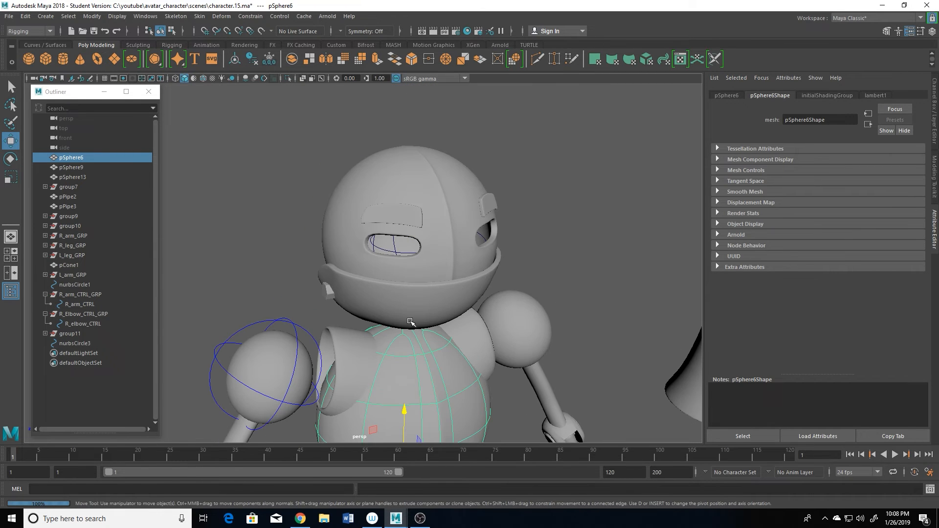
{"action": "left_click", "coordinate": [411, 317]}
{"action": "left_click_drag", "start_coordinate": [411, 315], "coordinate": [384, 270], "text": "alt"}
{"action": "key", "text": "ctrl+g"}
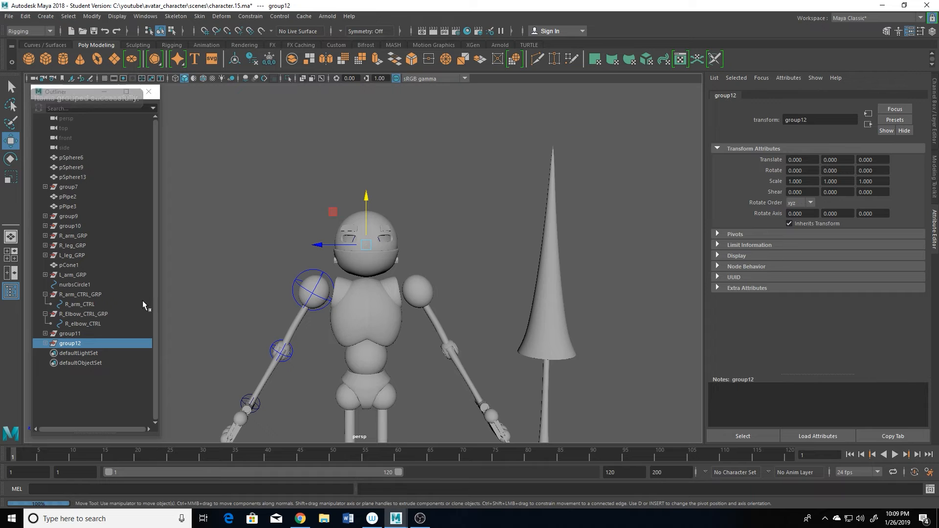
Step: Delete the parent constraint inside the wrist control's group11
{"action": "left_click", "coordinate": [45, 333]}
{"action": "left_click", "coordinate": [72, 333]}
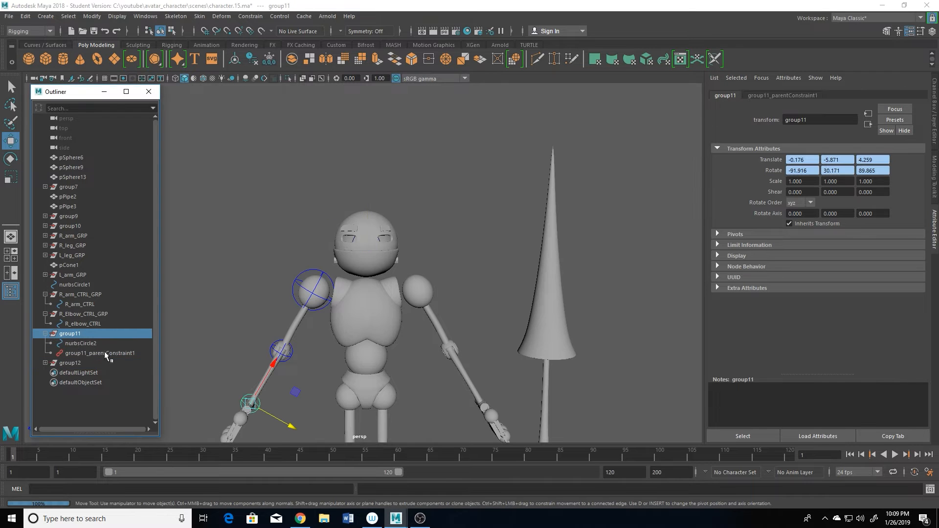
{"action": "right_click_drag", "start_coordinate": [205, 328], "coordinate": [250, 326], "text": "alt"}
{"action": "left_click", "coordinate": [96, 353]}
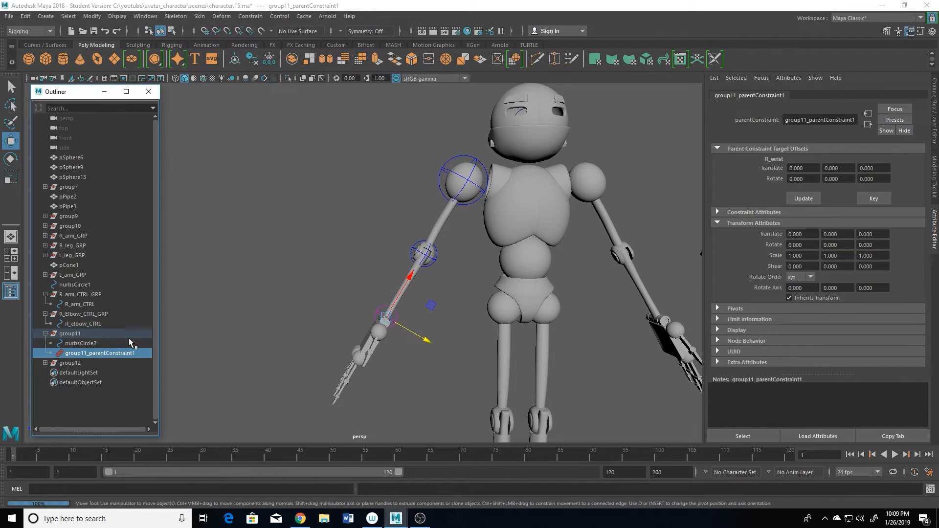
{"action": "key", "text": "Delete"}
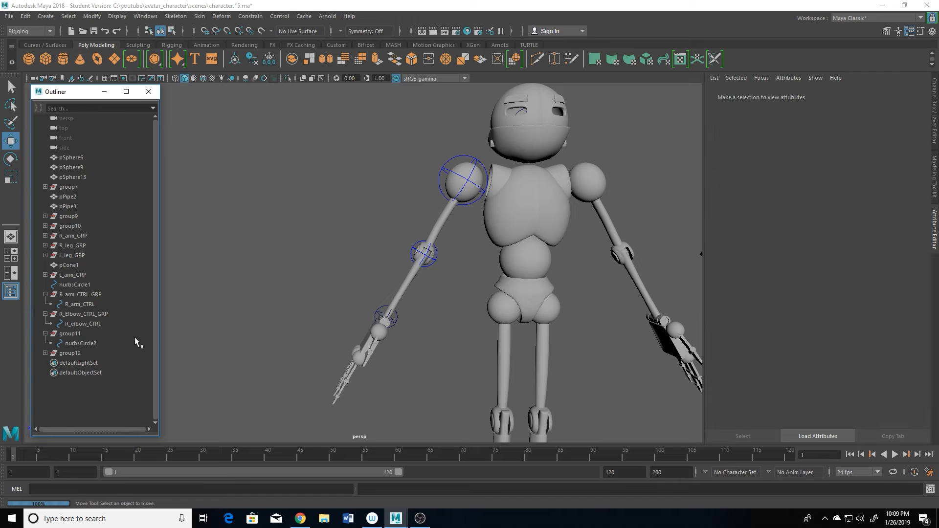
Step: Rename the wrist control nurbsCircle2 as R_wrist_CTRL and its parent group11 as R_wrist_CTRL_GRP
{"action": "double_click", "coordinate": [80, 344]}
{"action": "type", "text": "R_wrist_CTRL"}
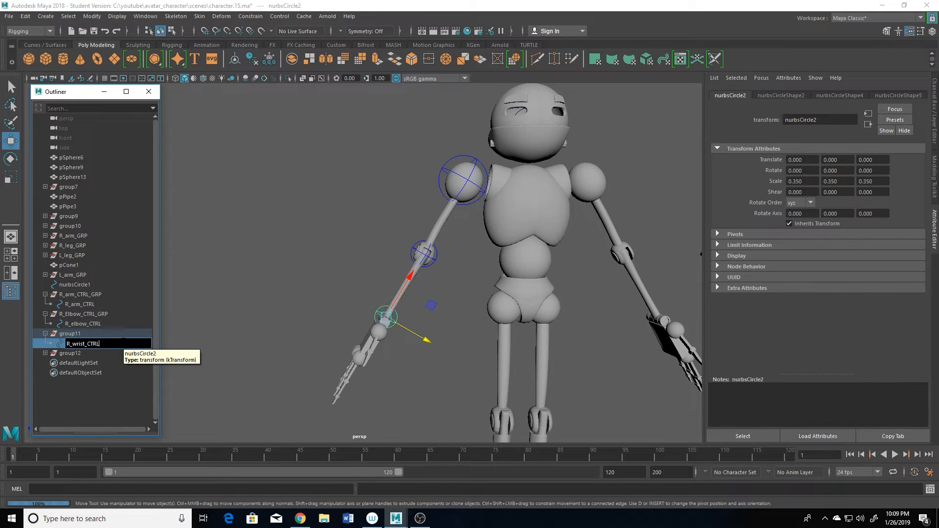
{"action": "key", "text": "Return"}
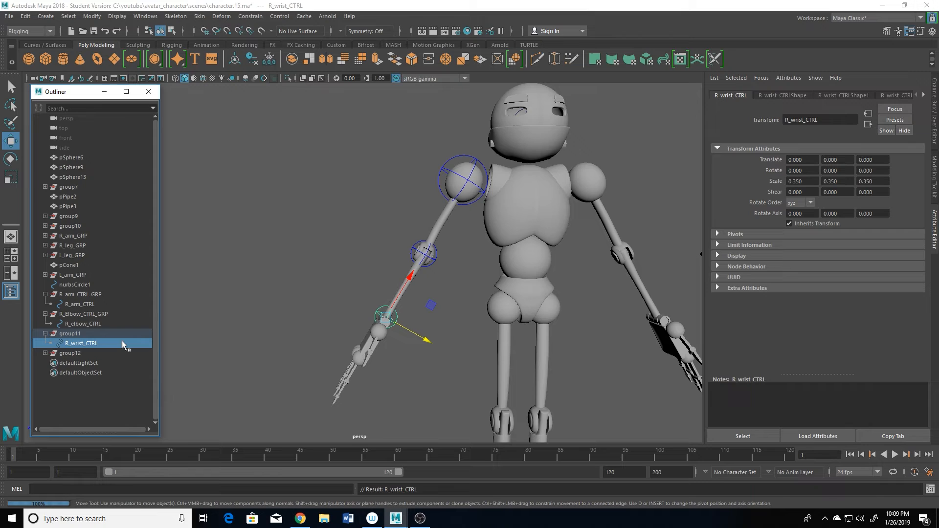
{"action": "left_click", "coordinate": [72, 334]}
{"action": "double_click", "coordinate": [73, 334]}
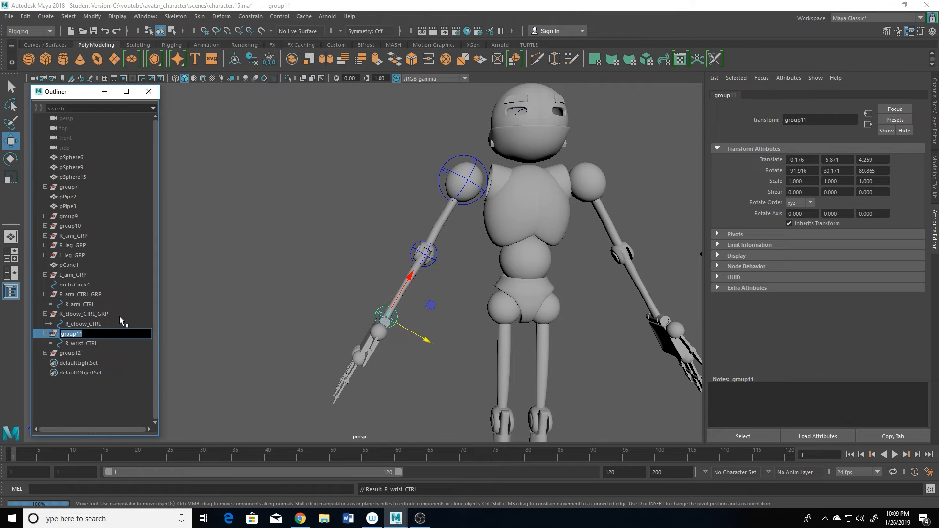
{"action": "type", "text": "R_wrist_CTRL_GRP"}
{"action": "key", "text": "Return"}
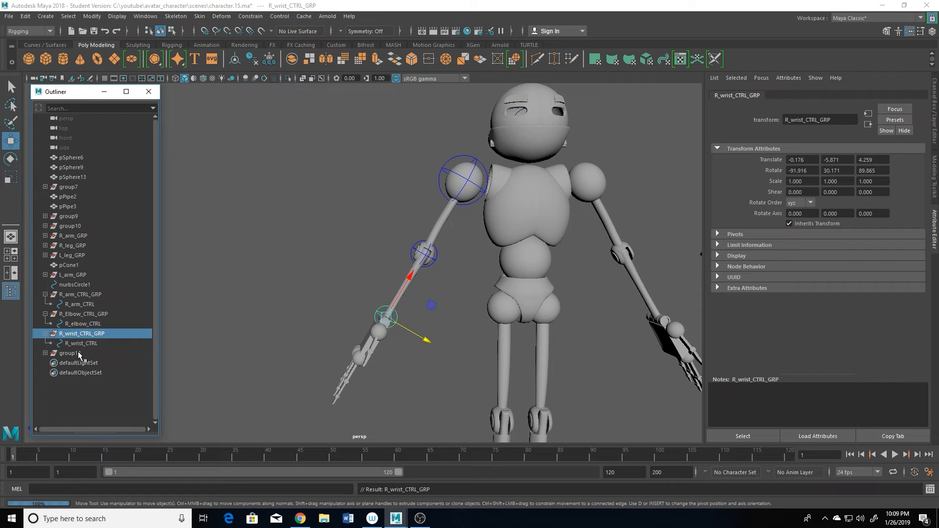
Step: Parent constrain group12, which holds the new circle, to the torso mesh pSphere6
{"action": "right_click_drag", "start_coordinate": [340, 318], "coordinate": [449, 313], "text": "alt"}
{"action": "middle_click_drag", "start_coordinate": [451, 310], "coordinate": [342, 377], "text": "alt"}
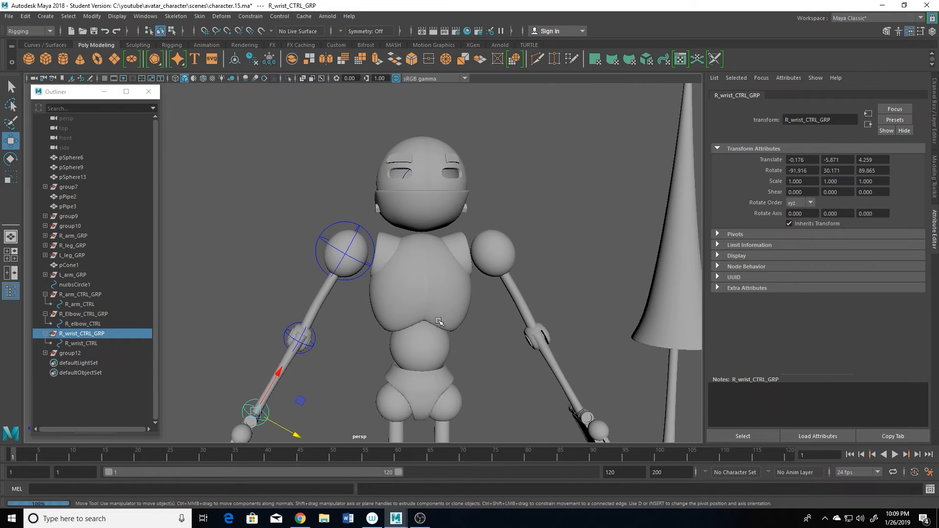
{"action": "left_click", "coordinate": [419, 327]}
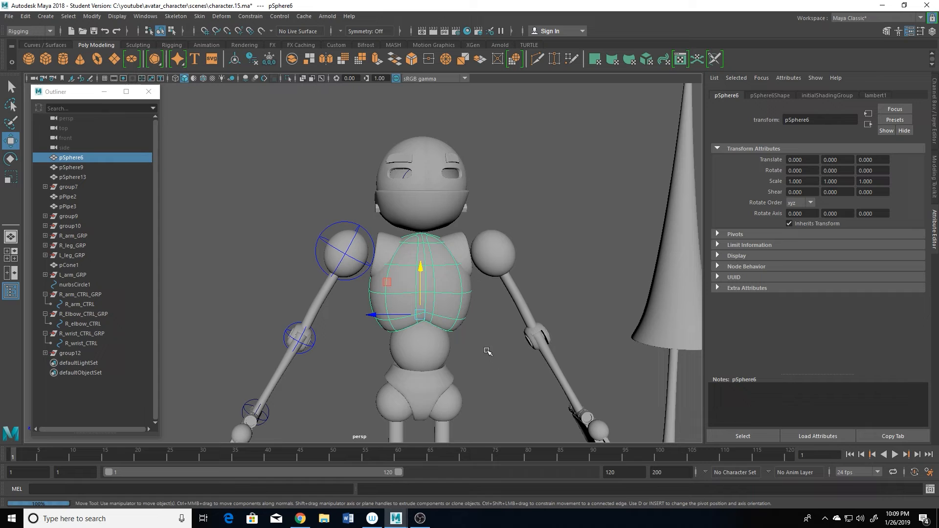
{"action": "left_click", "coordinate": [70, 353], "text": "ctrl"}
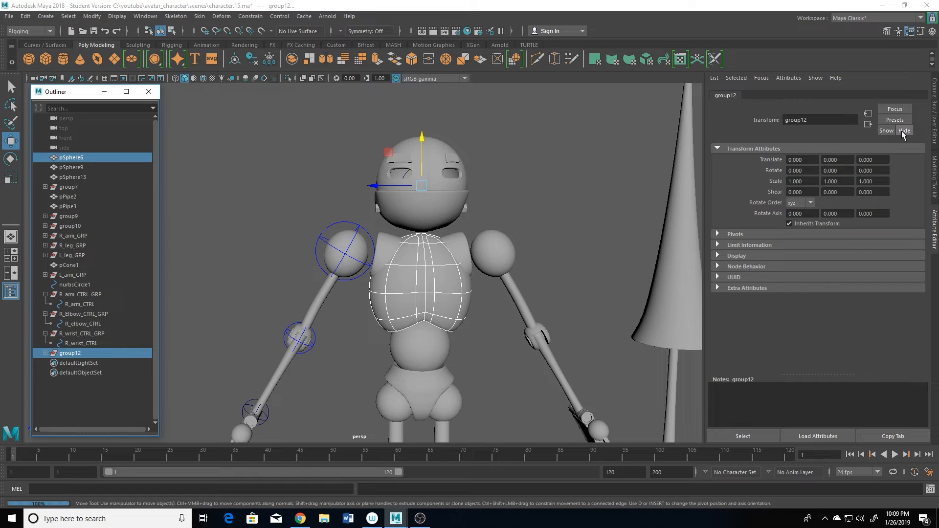
{"action": "left_click", "coordinate": [252, 17]}
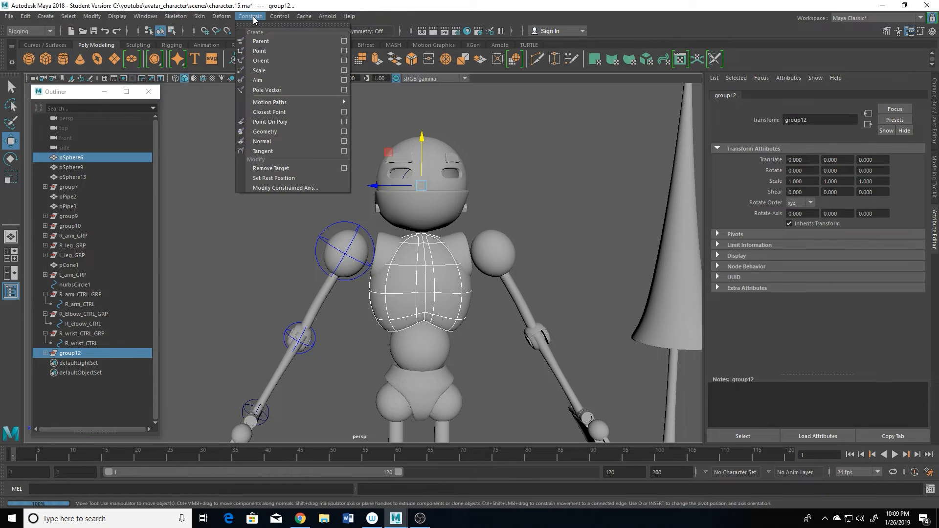
{"action": "left_click", "coordinate": [262, 41]}
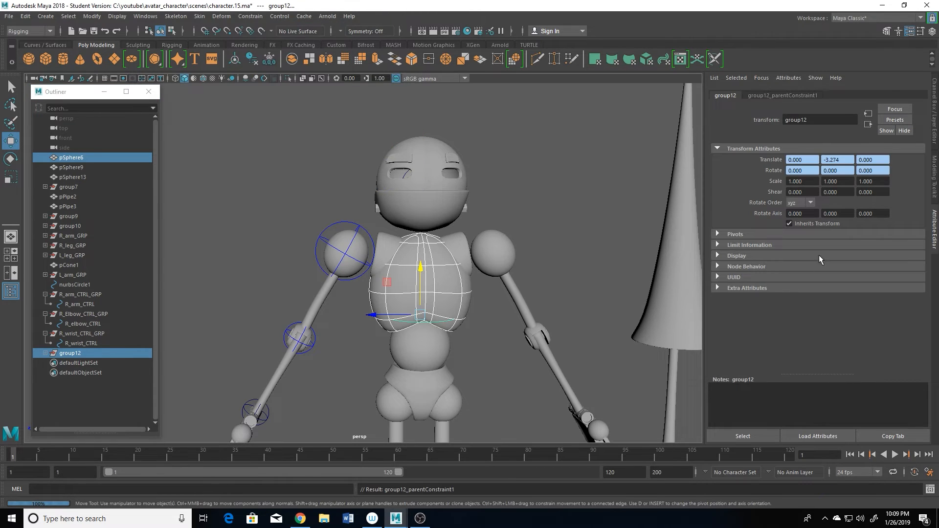
Step: Delete the parent constraint inside group12
{"action": "left_click", "coordinate": [46, 353]}
{"action": "left_click", "coordinate": [106, 373]}
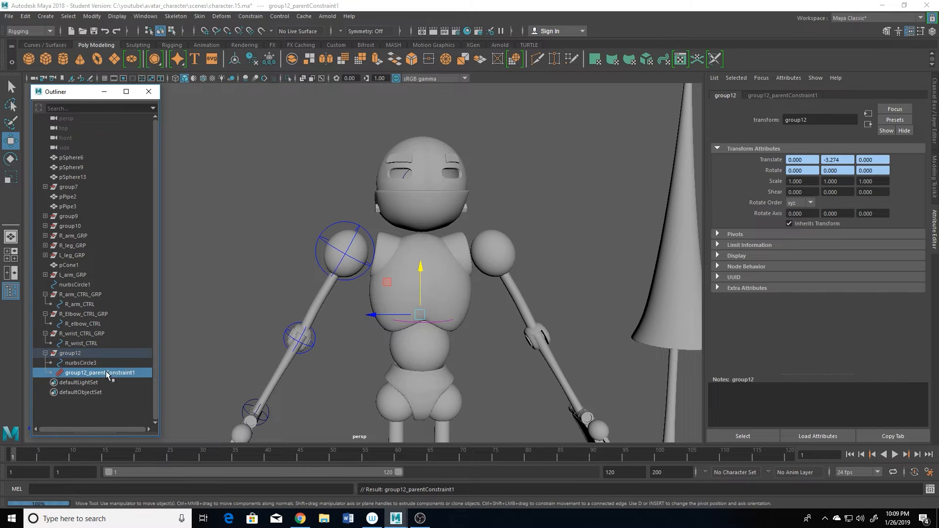
{"action": "key", "text": "Delete"}
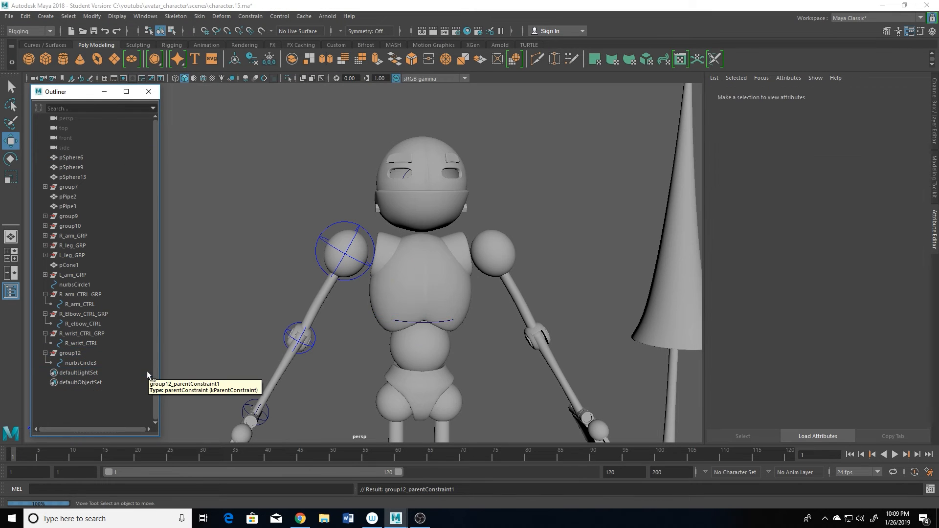
Step: Rename nurbsCircle3 as Chest_CTRL and its parent group12 as Chest_CTRL_GRP
{"action": "left_click", "coordinate": [81, 363]}
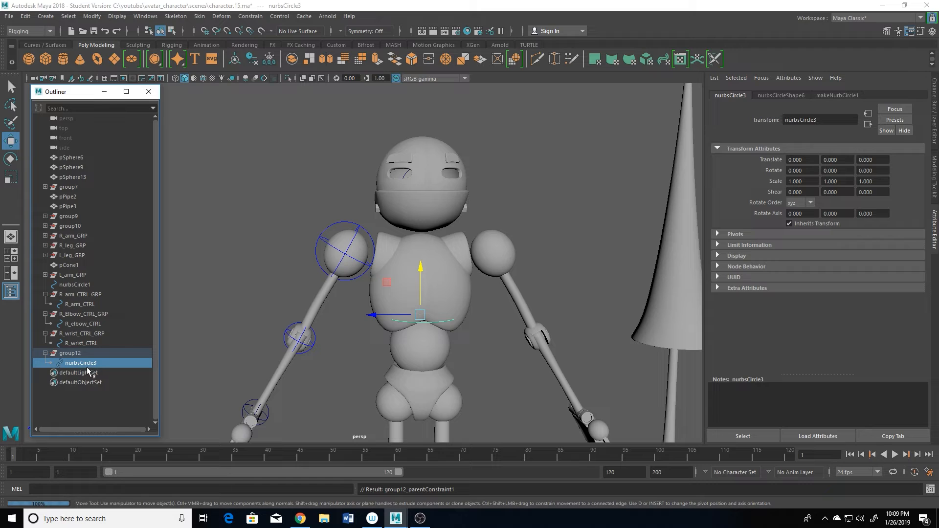
{"action": "double_click", "coordinate": [90, 364]}
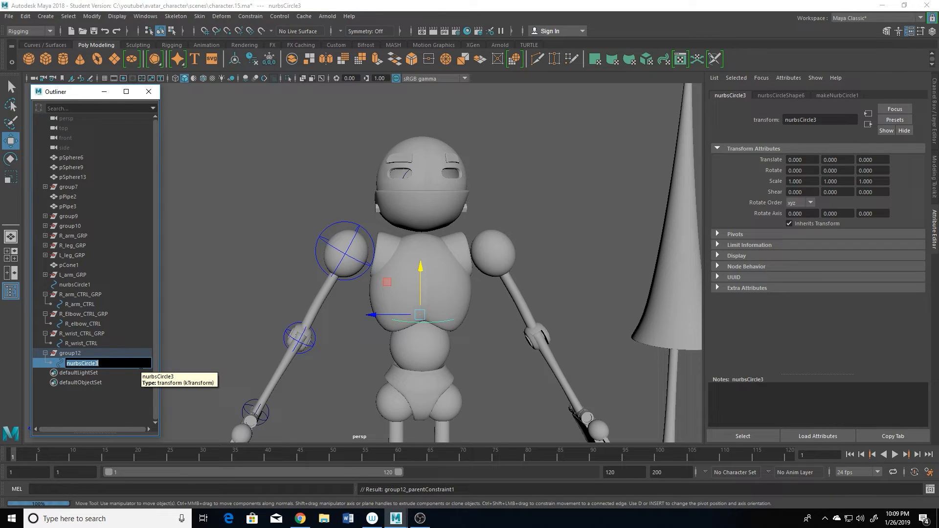
{"action": "type", "text": "Chest_CTRL"}
{"action": "key", "text": "Return"}
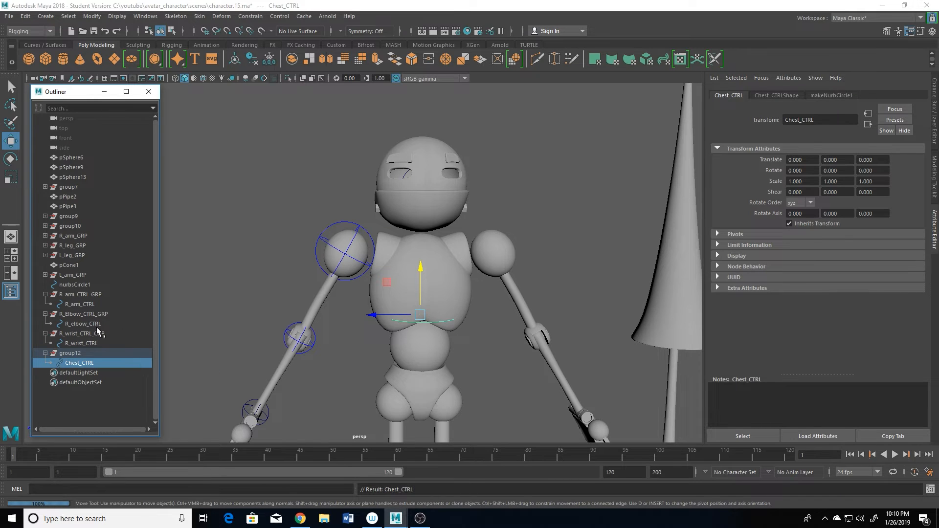
{"action": "double_click", "coordinate": [72, 353]}
{"action": "type", "text": "Chest_CTRL"}
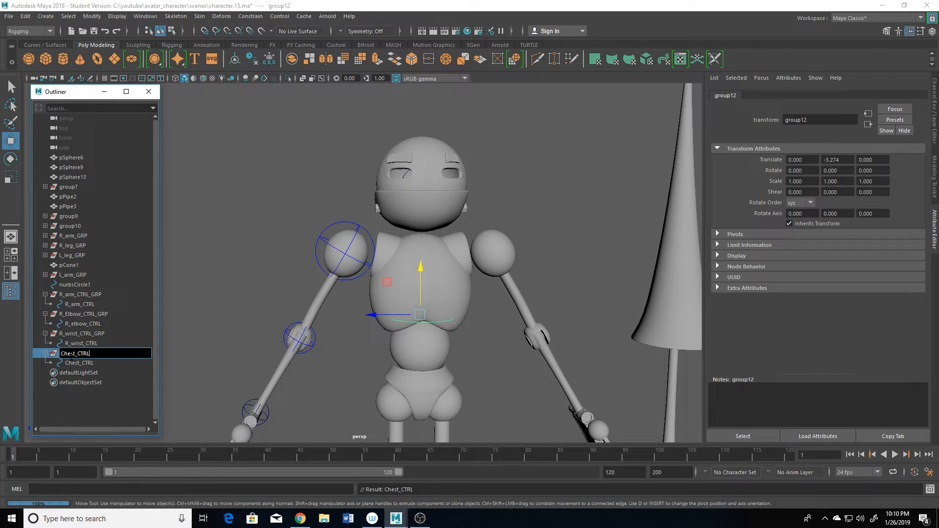
{"action": "type", "text": "_GRP"}
{"action": "key", "text": "Return"}
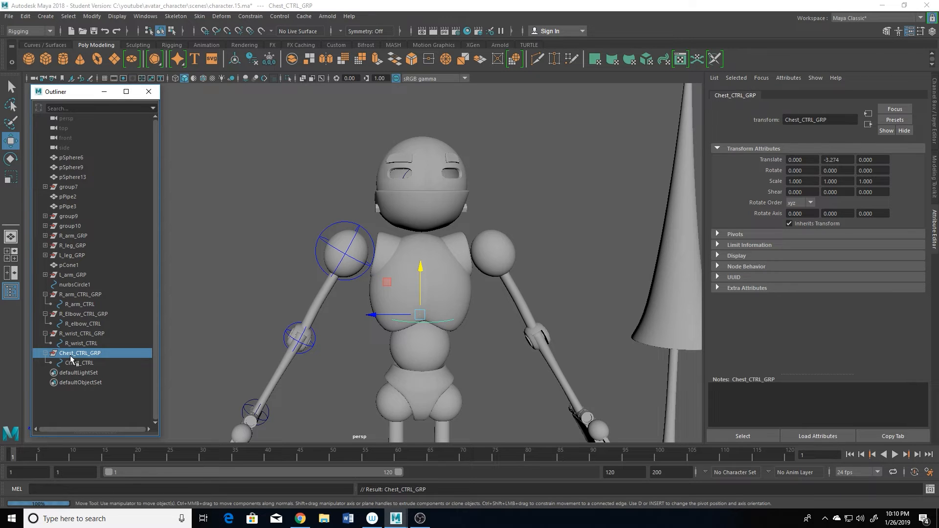
Step: Rename the torso mesh pSphere6 as Chest
{"action": "left_click", "coordinate": [443, 284]}
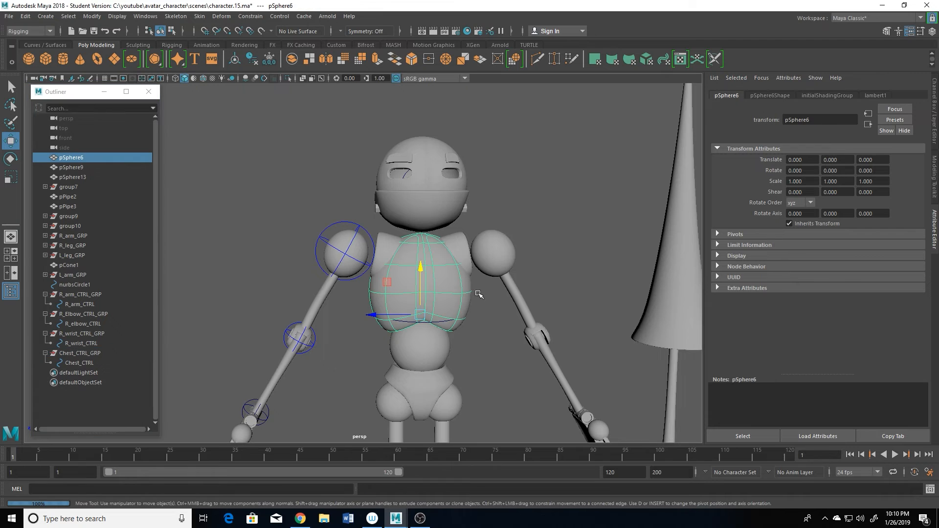
{"action": "right_click_drag", "start_coordinate": [492, 331], "coordinate": [463, 312], "text": "alt"}
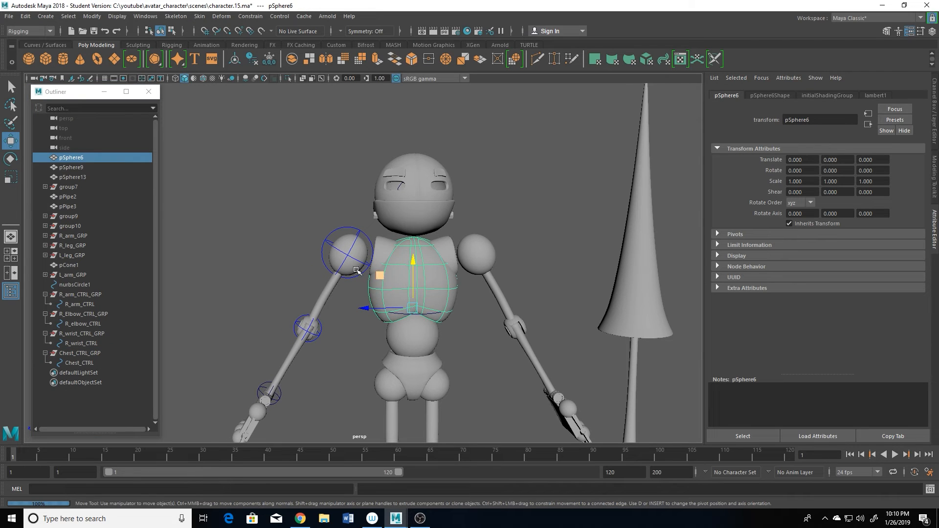
{"action": "double_click", "coordinate": [71, 158]}
{"action": "type", "text": "C"}
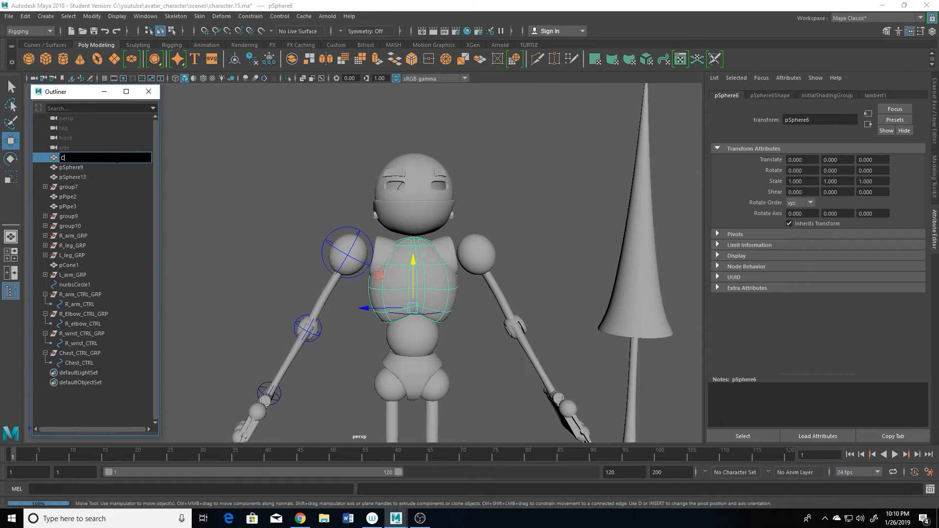
{"action": "type", "text": "hest"}
{"action": "key", "text": "Return"}
Step: Rename the belly mesh pSphere9 as Abdomin
{"action": "left_click", "coordinate": [75, 167]}
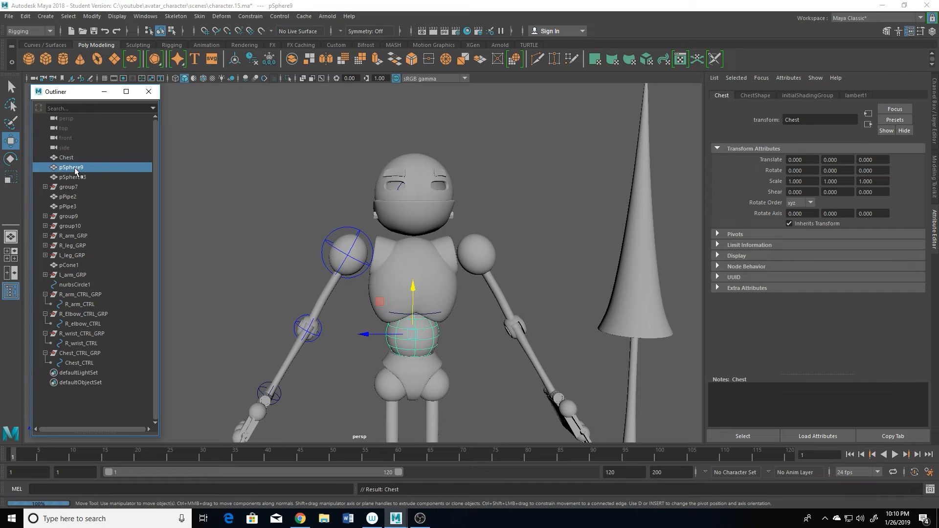
{"action": "double_click", "coordinate": [73, 167]}
{"action": "type", "text": "Abdomi"}
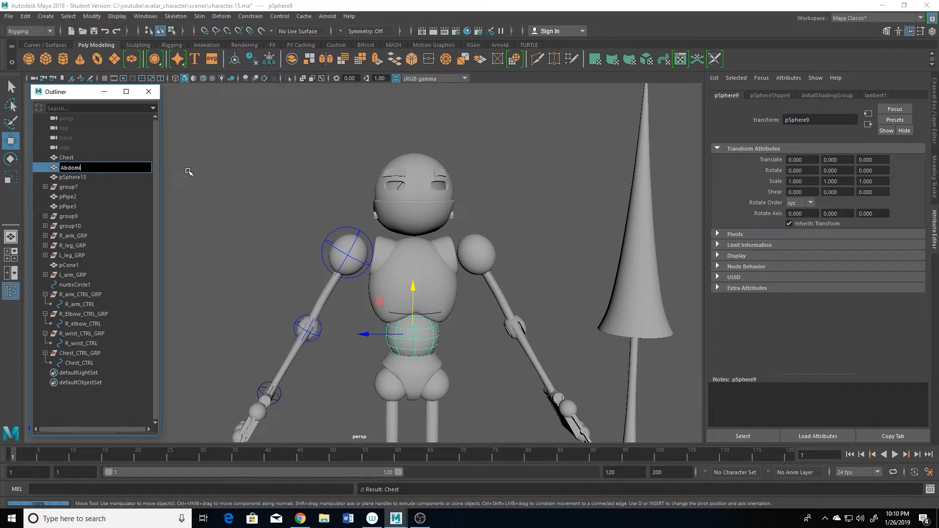
{"action": "key", "text": "Return"}
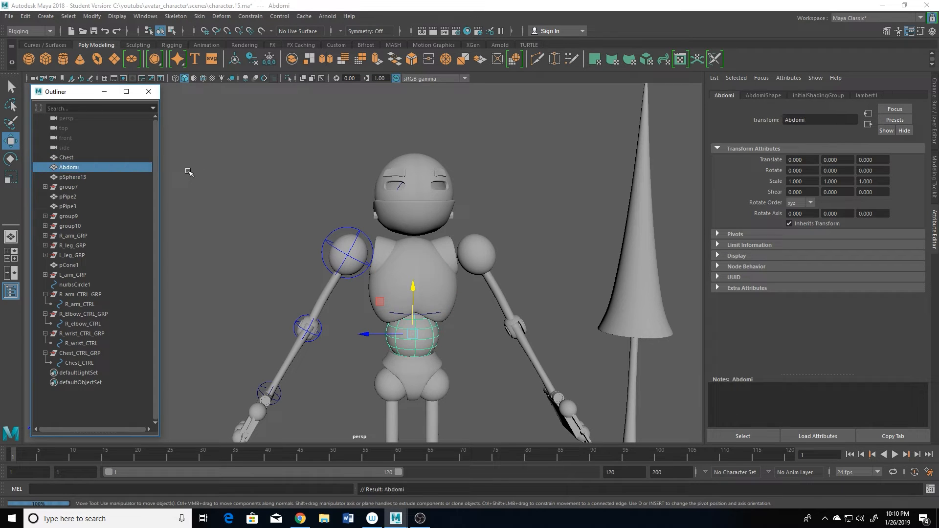
{"action": "double_click", "coordinate": [73, 168]}
{"action": "left_click", "coordinate": [80, 167]}
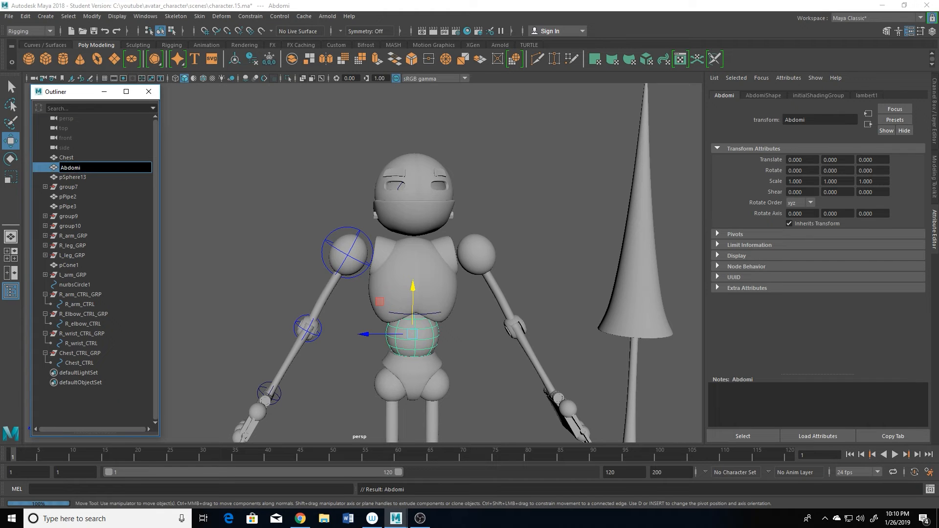
{"action": "type", "text": "n"}
{"action": "key", "text": "Return"}
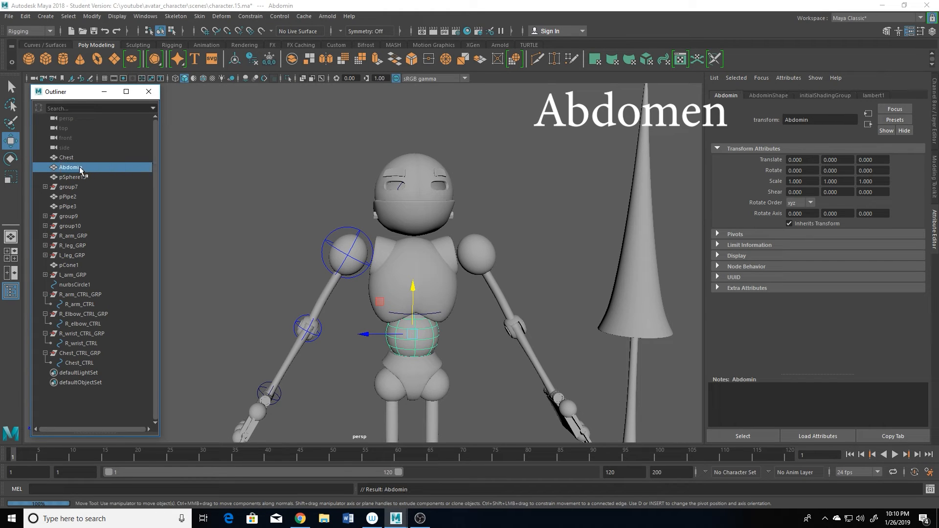
Step: Rename the pelvis mesh pSphere13 as Waste
{"action": "left_click", "coordinate": [76, 178]}
{"action": "double_click", "coordinate": [75, 178]}
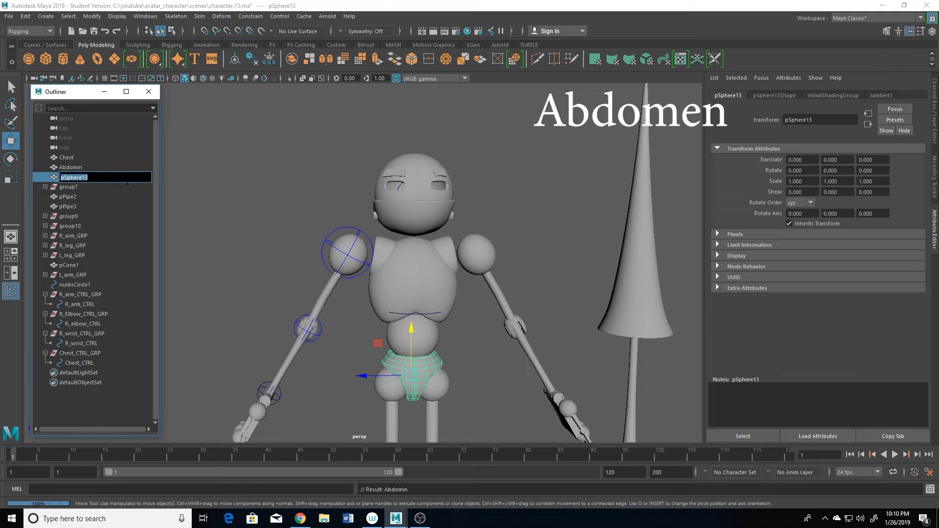
{"action": "type", "text": "Waste"}
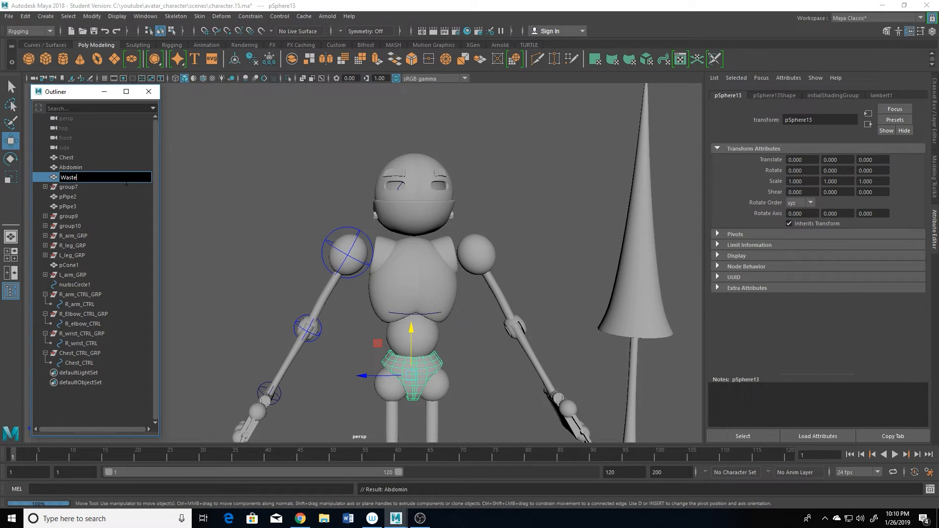
{"action": "key", "text": "Return"}
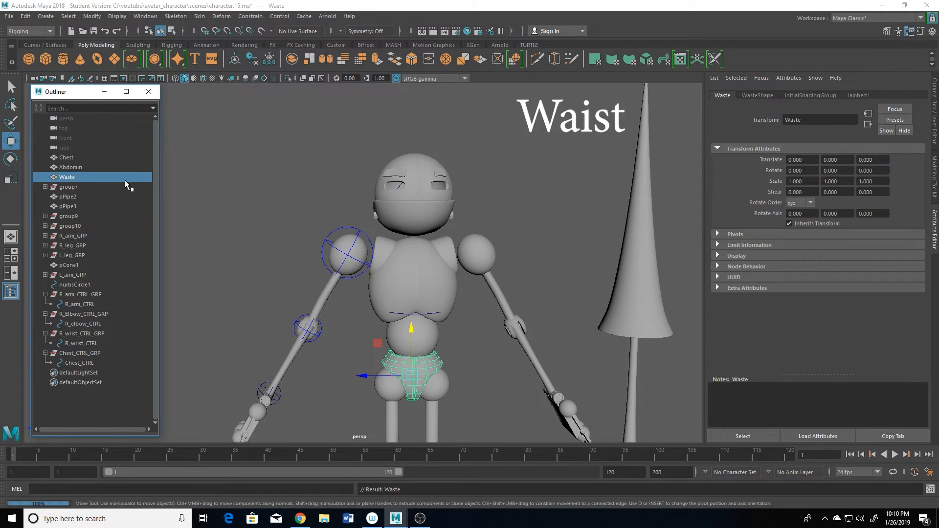
Step: Rename group7, which holds the head meshes, as Head_GRP
{"action": "left_click", "coordinate": [45, 186]}
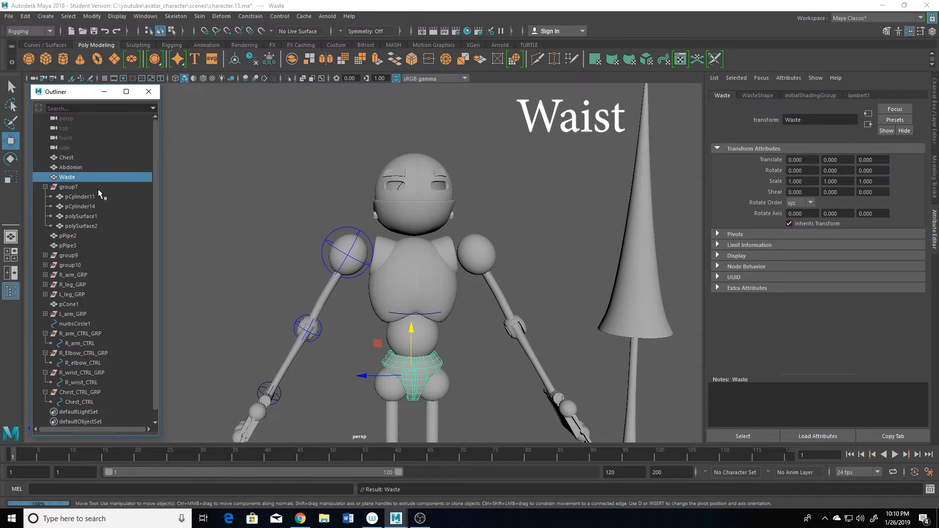
{"action": "left_click_drag", "start_coordinate": [73, 193], "coordinate": [78, 223]}
{"action": "left_click", "coordinate": [68, 188]}
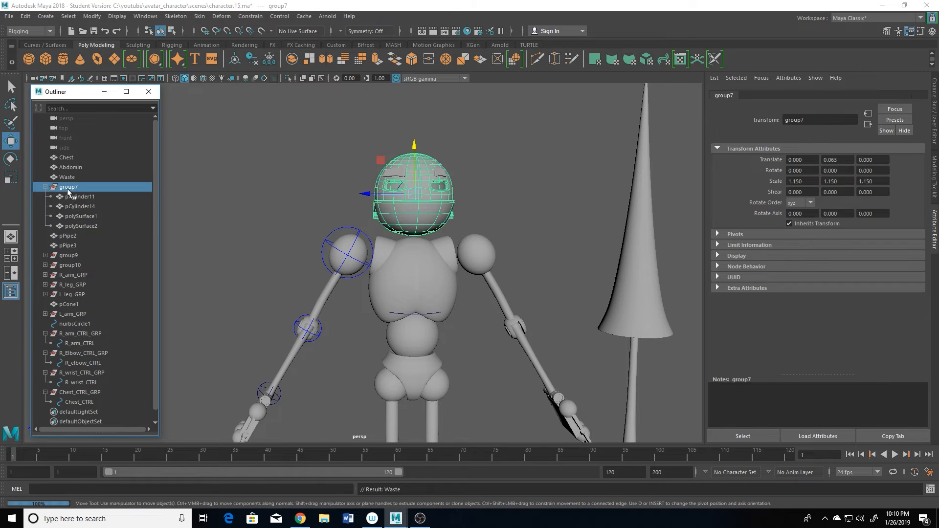
{"action": "double_click", "coordinate": [70, 188]}
{"action": "type", "text": "H"}
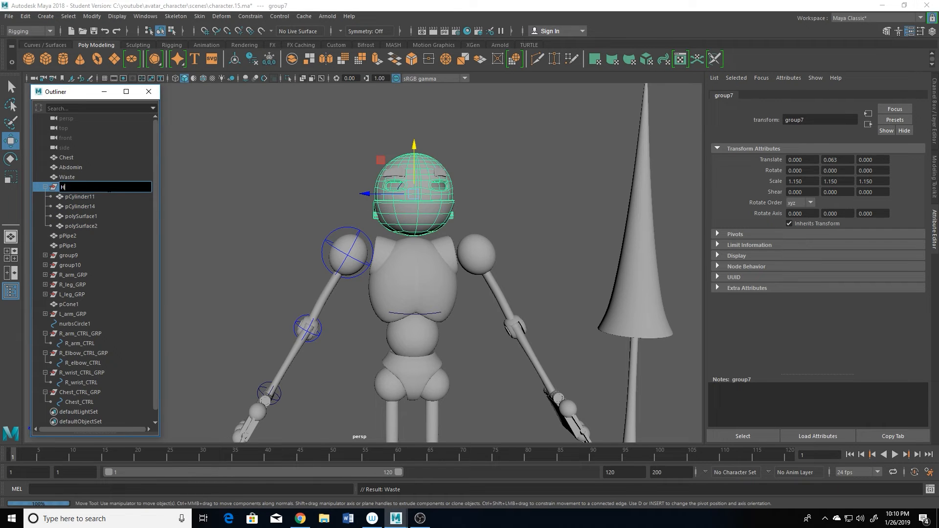
{"action": "type", "text": "P"}
{"action": "key", "text": "Return"}
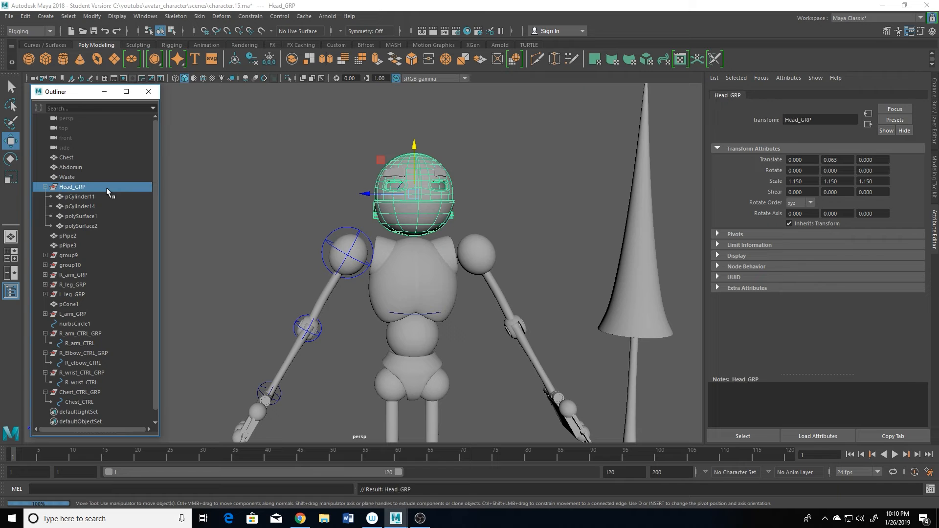
Step: Parent the eyebrow meshes pCube9 and pCube10 under Head_GRP, taking them out of group9 and group10
{"action": "left_click", "coordinate": [397, 174]}
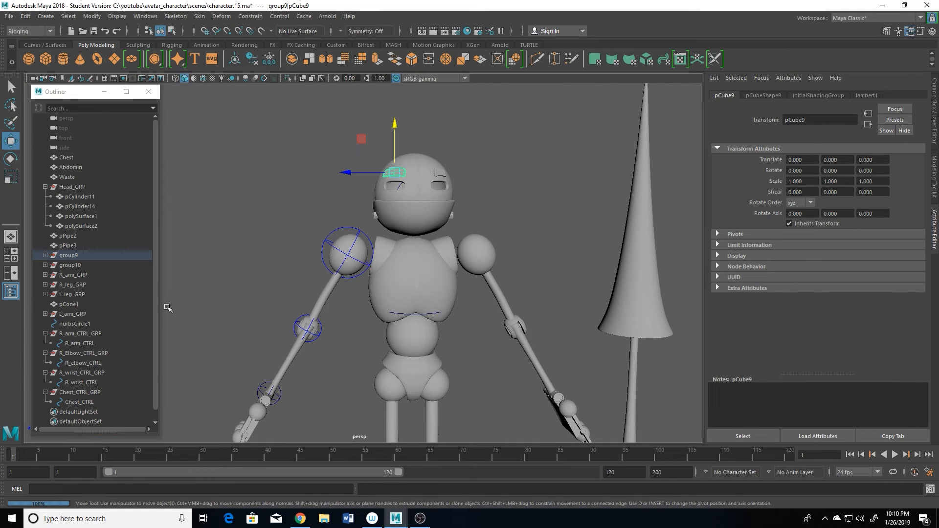
{"action": "left_click", "coordinate": [45, 255]}
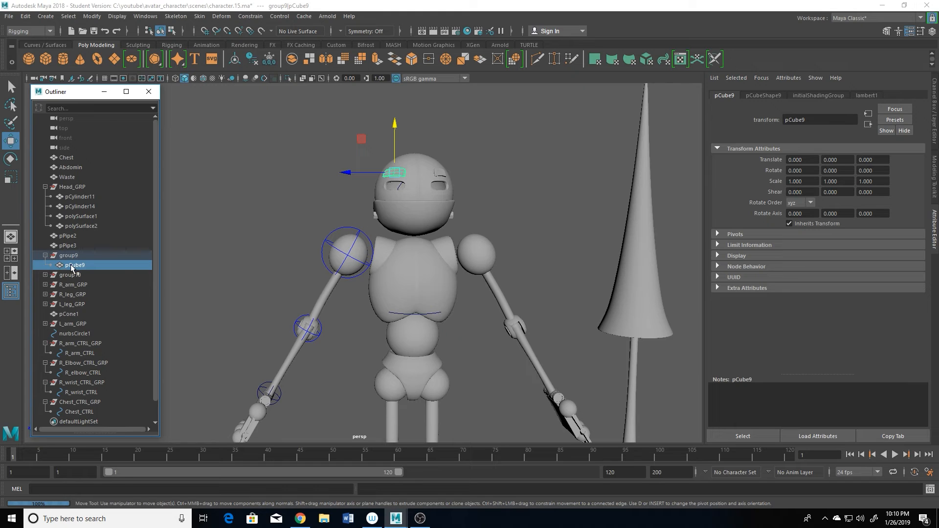
{"action": "middle_click_drag", "start_coordinate": [72, 266], "coordinate": [83, 188]}
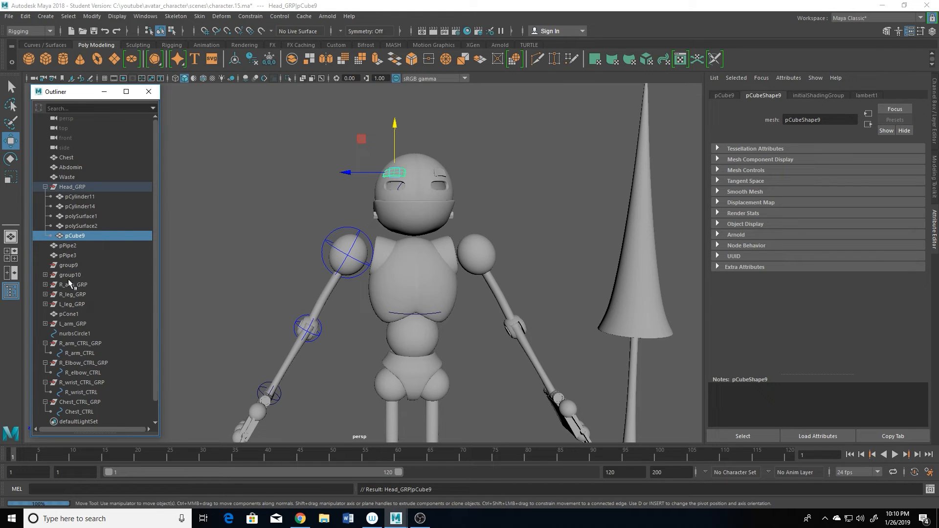
{"action": "left_click", "coordinate": [445, 172]}
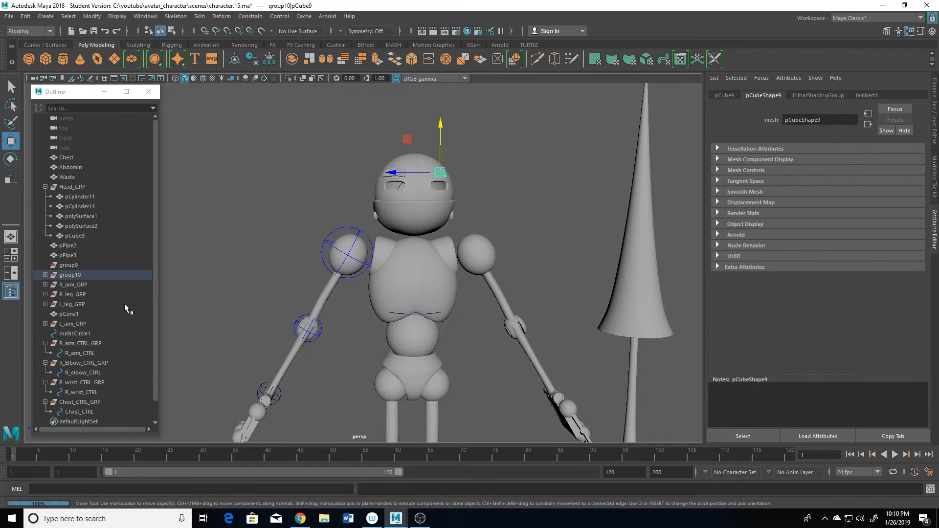
{"action": "left_click", "coordinate": [45, 275]}
{"action": "middle_click_drag", "start_coordinate": [76, 289], "coordinate": [61, 191]}
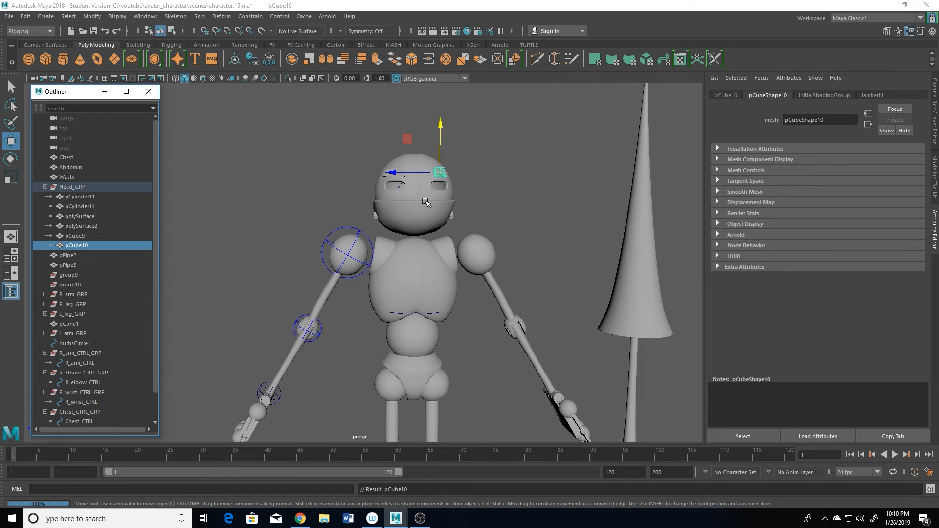
{"action": "left_click", "coordinate": [69, 188]}
{"action": "scroll", "coordinate": [485, 284], "scroll_direction": "down", "scroll_amount": 3}
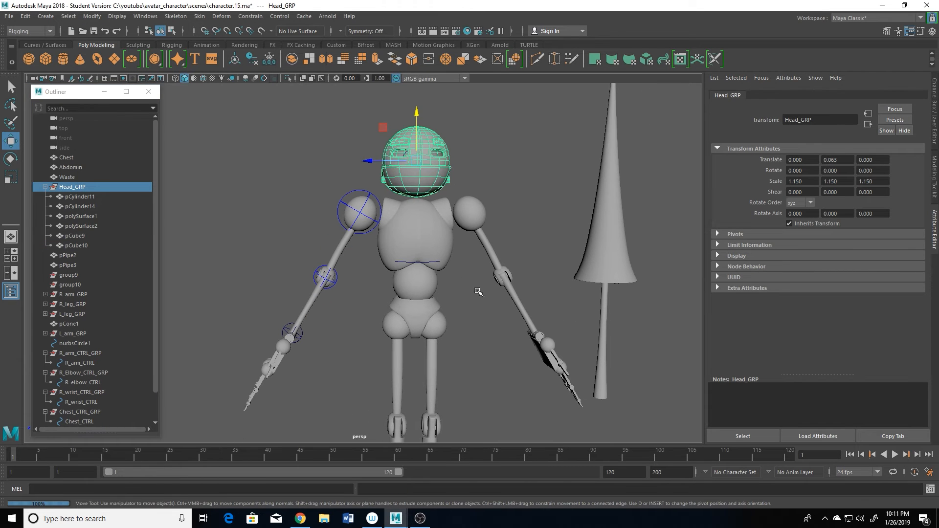
Step: Enlarge the Chest_CTRL circle by scaling all its control vertices so it rings the torso below the chest
{"action": "left_click", "coordinate": [420, 262]}
{"action": "scroll", "coordinate": [216, 325], "scroll_direction": "up", "scroll_amount": 3}
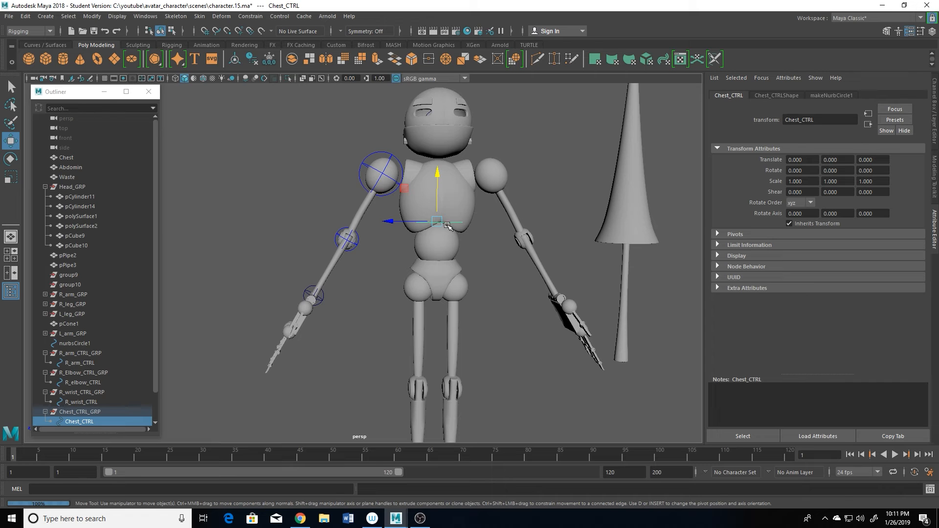
{"action": "right_click_drag", "start_coordinate": [447, 225], "coordinate": [389, 222]}
{"action": "left_click_drag", "start_coordinate": [391, 211], "coordinate": [373, 221]}
{"action": "key", "text": "r"}
{"action": "mouse_move", "coordinate": [411, 260]}
{"action": "left_mouse_down", "text": "alt"}
{"action": "mouse_move", "coordinate": [481, 296]}
{"action": "mouse_move", "coordinate": [587, 279]}
{"action": "mouse_move", "coordinate": [486, 255]}
{"action": "mouse_move", "coordinate": [453, 274]}
{"action": "mouse_move", "coordinate": [445, 322]}
{"action": "mouse_move", "coordinate": [442, 293]}
{"action": "mouse_move", "coordinate": [421, 259]}
{"action": "left_mouse_up", "text": "alt"}
{"action": "scroll", "coordinate": [587, 279], "scroll_direction": "up", "scroll_amount": 3}
{"action": "scroll", "coordinate": [488, 277], "scroll_direction": "down", "scroll_amount": 2}
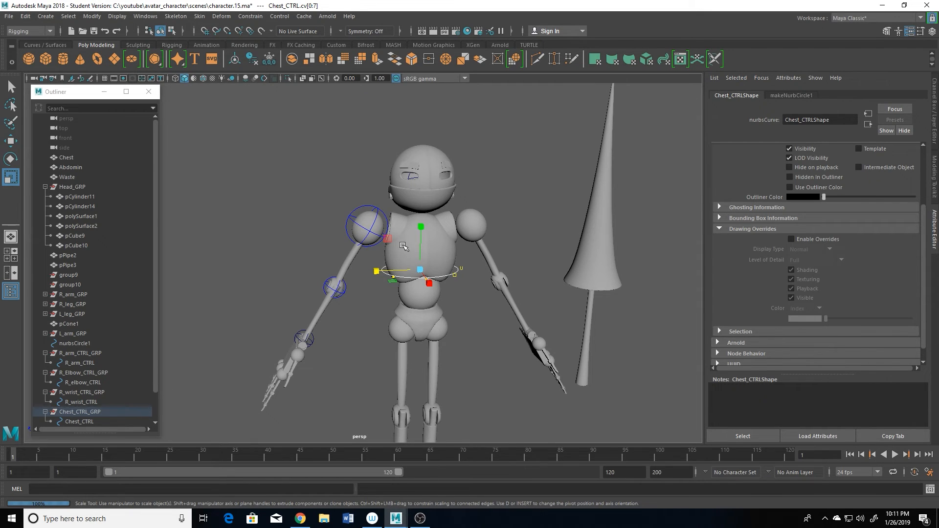
{"action": "left_click", "coordinate": [395, 228]}
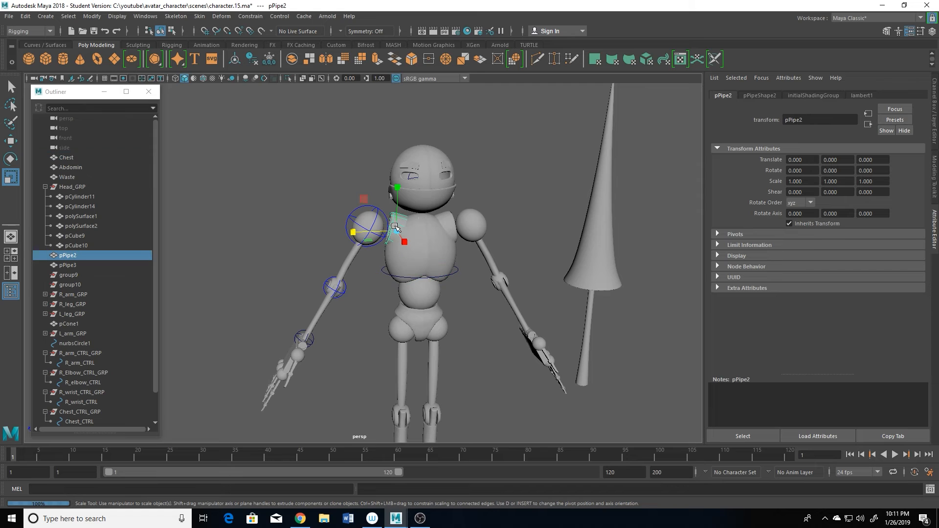
{"action": "left_click", "coordinate": [443, 221]}
{"action": "left_click_drag", "start_coordinate": [445, 231], "coordinate": [437, 282], "text": "alt"}
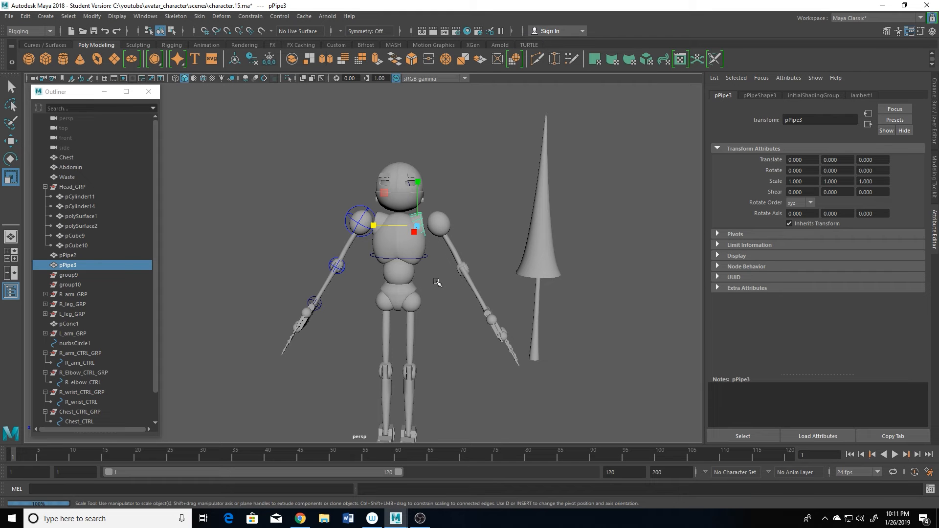
Step: Create a polygon cube and move it sideways out of the head to Translate Z -3.612
{"action": "left_click_drag", "start_coordinate": [437, 282], "coordinate": [399, 251], "text": "alt"}
{"action": "scroll", "coordinate": [398, 250], "scroll_direction": "down", "scroll_amount": 5}
{"action": "left_click", "coordinate": [45, 59]}
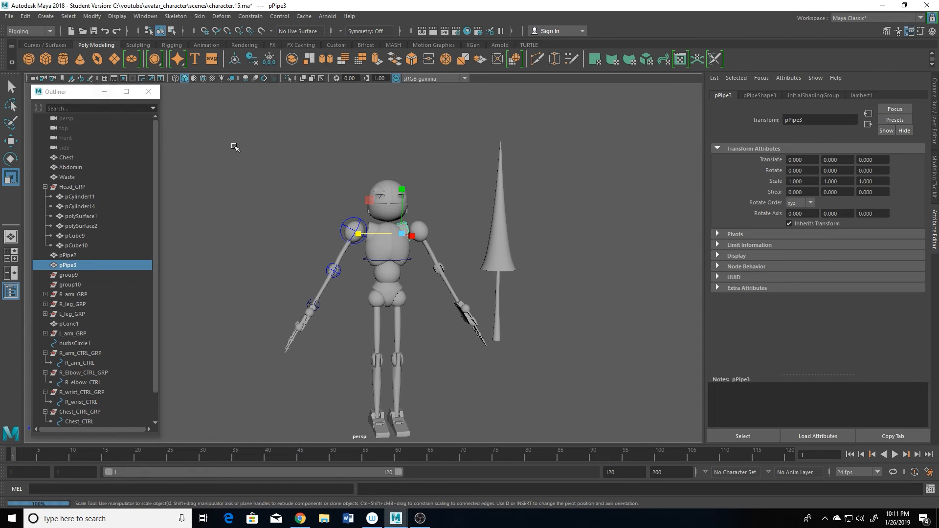
{"action": "middle_click_drag", "start_coordinate": [420, 278], "coordinate": [392, 380], "text": "alt"}
{"action": "scroll", "coordinate": [392, 380], "scroll_direction": "up", "scroll_amount": 5}
{"action": "scroll", "coordinate": [392, 380], "scroll_direction": "up", "scroll_amount": 2}
{"action": "key", "text": "w"}
{"action": "left_click_drag", "start_coordinate": [302, 331], "coordinate": [421, 332]}
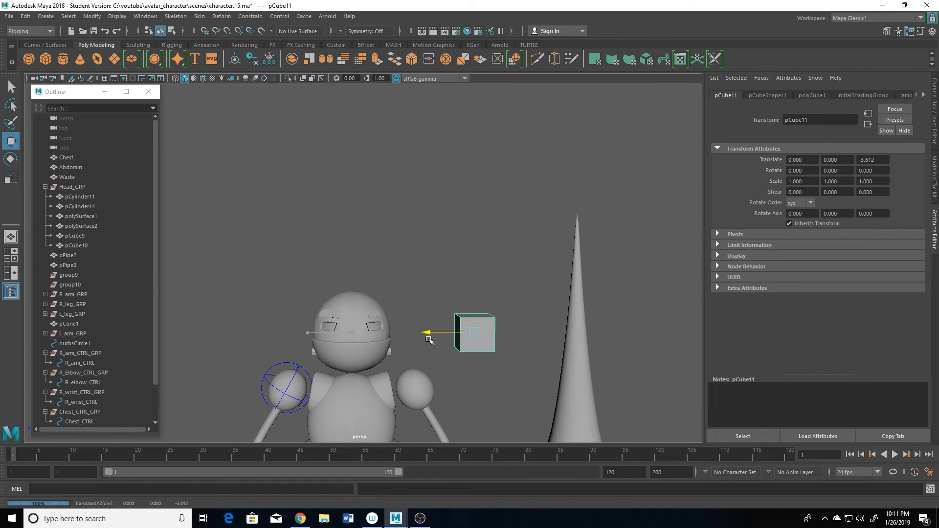
Step: Scale the new cube uniformly to about 2.090
{"action": "scroll", "coordinate": [440, 311], "scroll_direction": "up", "scroll_amount": 4}
{"action": "key", "text": "r"}
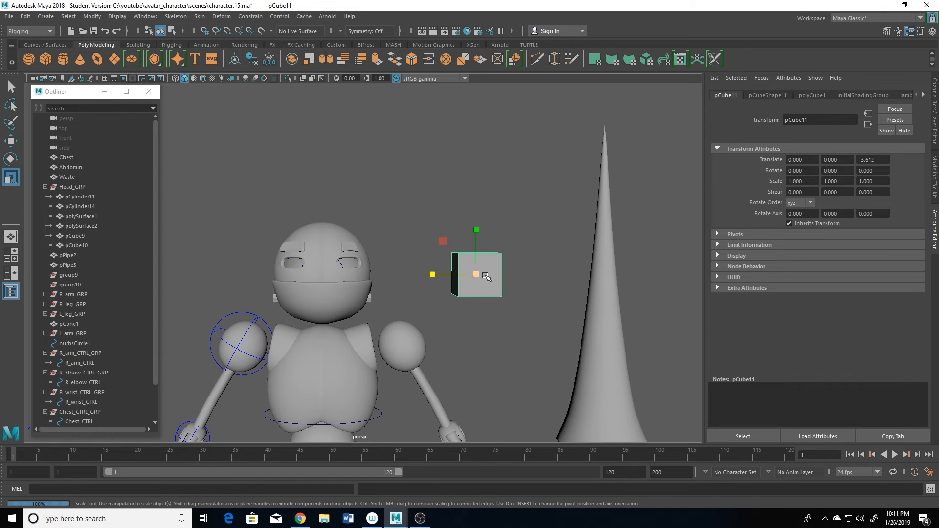
{"action": "left_click_drag", "start_coordinate": [476, 275], "coordinate": [535, 317]}
{"action": "scroll", "coordinate": [505, 294], "scroll_direction": "down", "scroll_amount": 2}
{"action": "scroll", "coordinate": [535, 317], "scroll_direction": "up", "scroll_amount": 1}
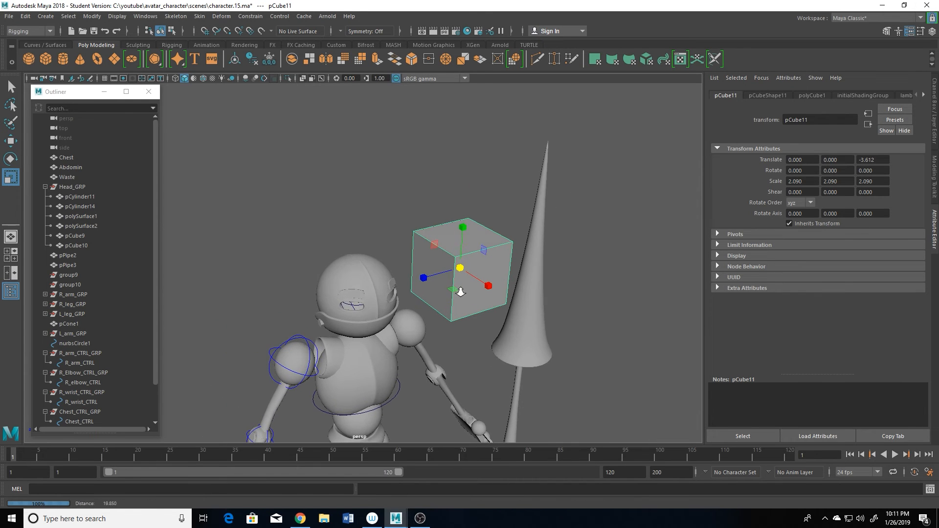
Step: Draw a trial CV curve above the robot's head, complete it and delete it
{"action": "left_click", "coordinate": [45, 16]}
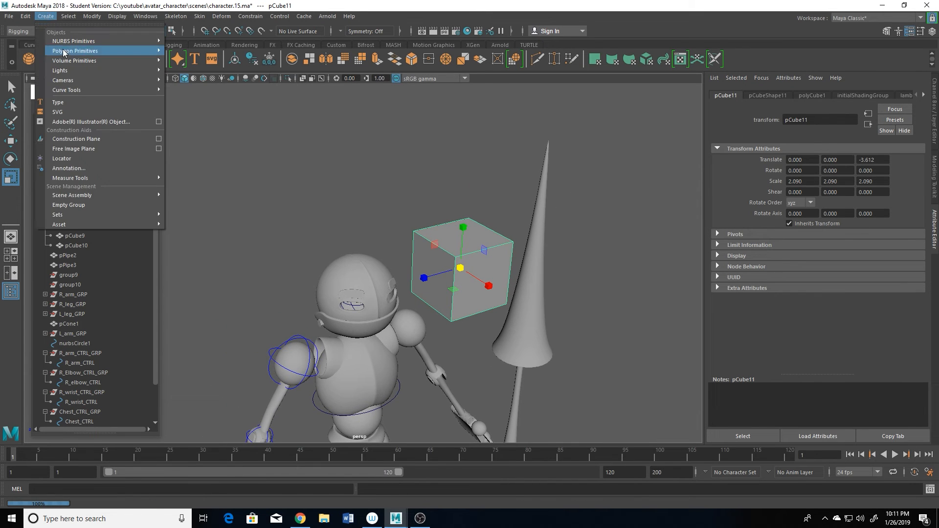
{"action": "mouse_move", "coordinate": [82, 64]}
{"action": "mouse_move", "coordinate": [85, 91]}
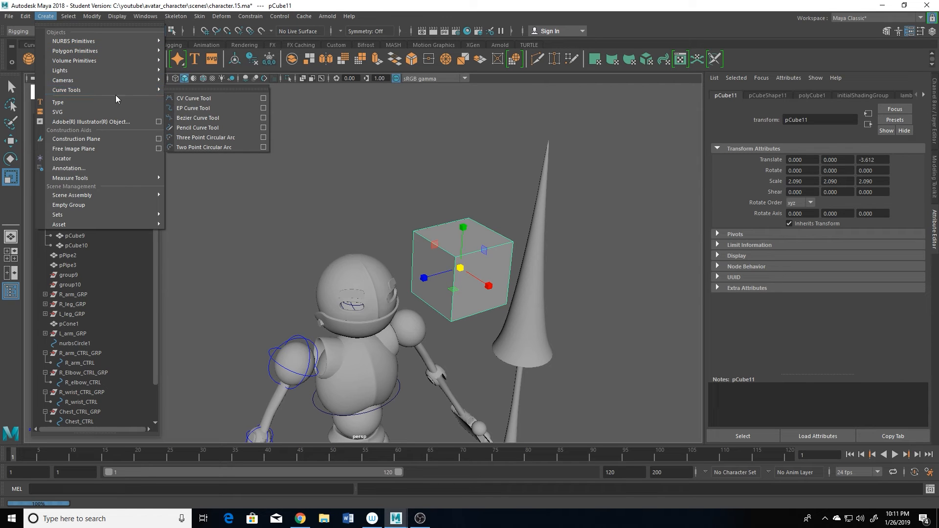
{"action": "left_click", "coordinate": [192, 99]}
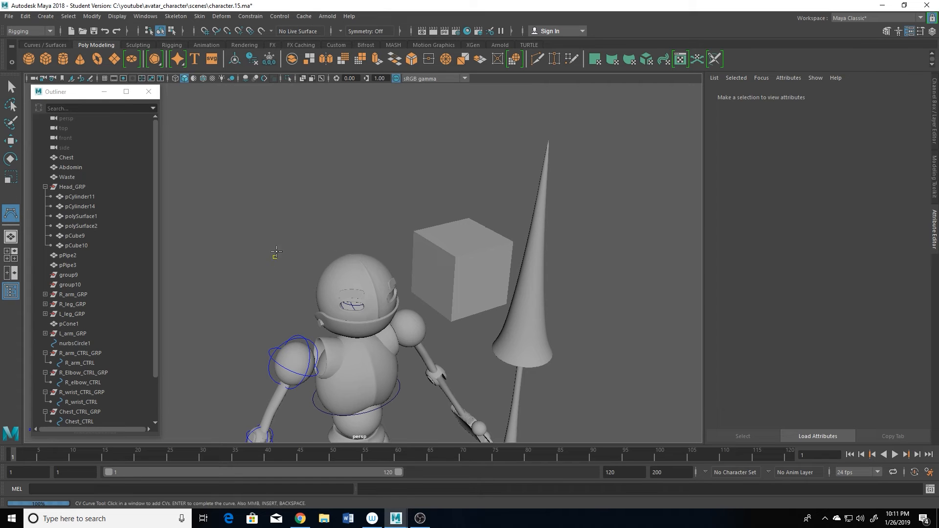
{"action": "left_click", "coordinate": [327, 210]}
{"action": "left_click", "coordinate": [389, 198]}
{"action": "left_click", "coordinate": [499, 160]}
{"action": "left_click", "coordinate": [502, 132]}
{"action": "key", "text": "Return"}
{"action": "key", "text": "r"}
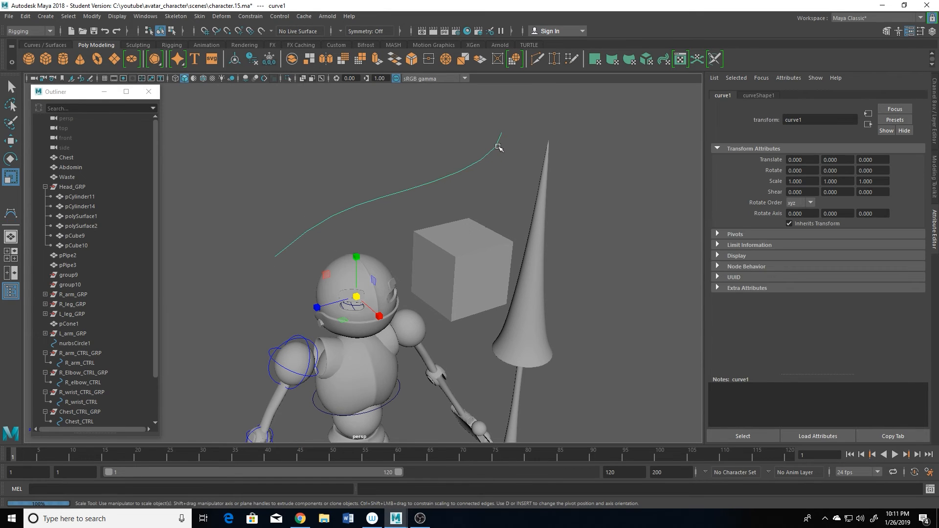
{"action": "key", "text": "Delete"}
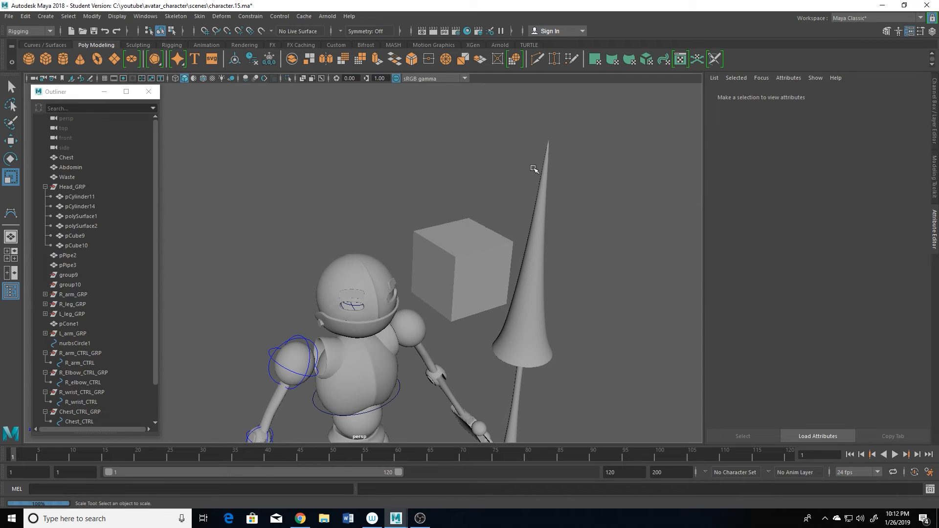
Step: Set the CV Curve Tool's degree to 1 Linear and trace the cube's top face, snapping each point to a corner vertex
{"action": "double_click", "coordinate": [10, 214]}
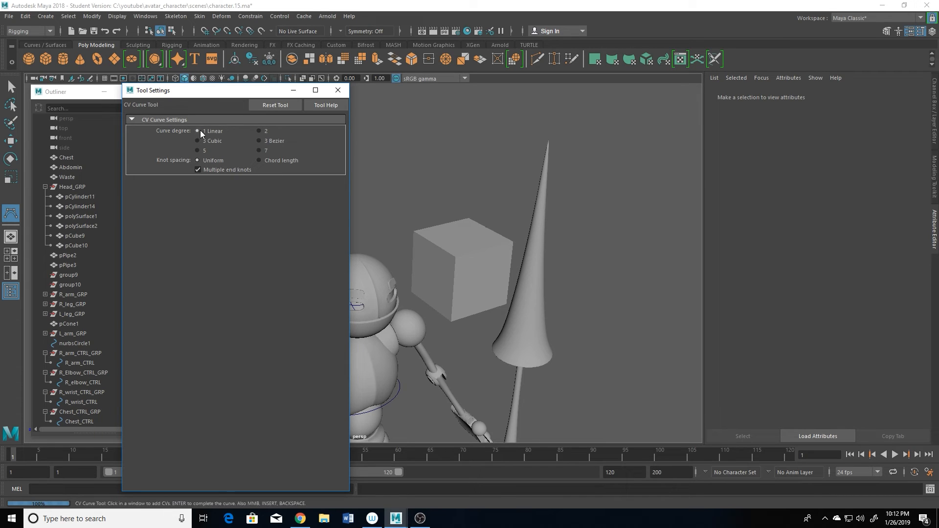
{"action": "left_click", "coordinate": [337, 90]}
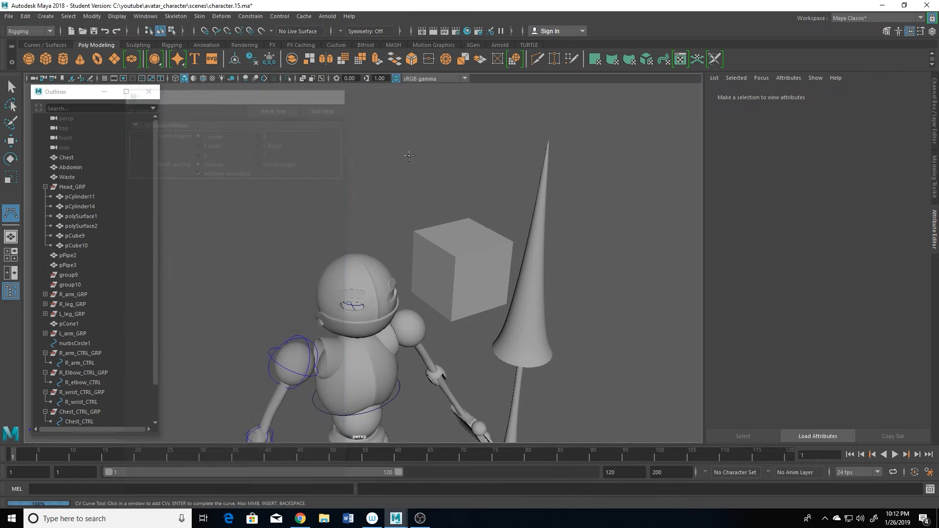
{"action": "scroll", "coordinate": [471, 274], "scroll_direction": "up", "scroll_amount": 2}
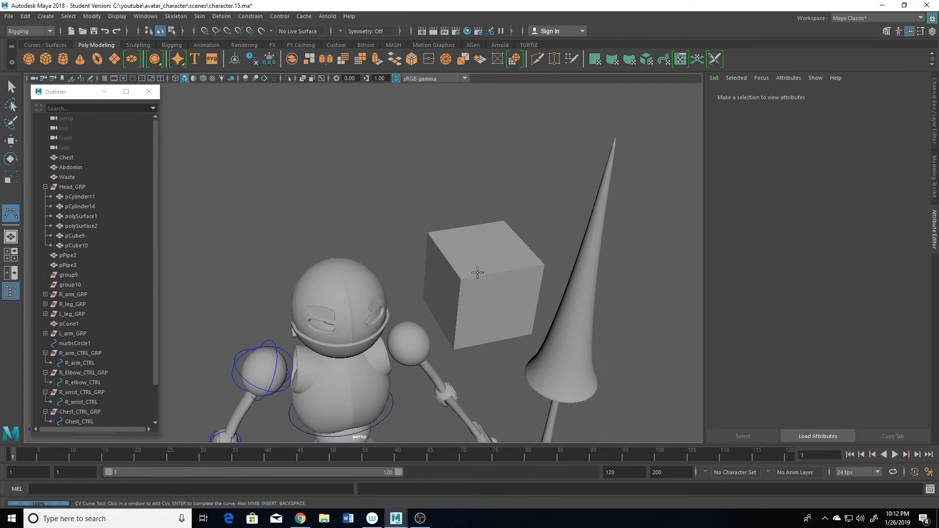
{"action": "key", "text": "v"}
{"action": "left_click", "coordinate": [461, 279]}
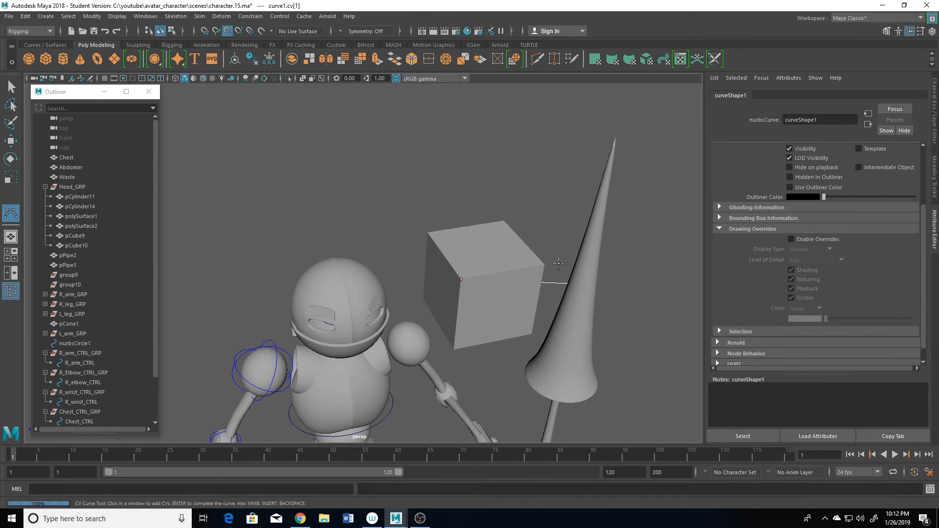
{"action": "key", "text": "BackSpace"}
{"action": "key", "text": "v"}
{"action": "left_click", "coordinate": [544, 264]}
{"action": "left_click", "coordinate": [504, 221]}
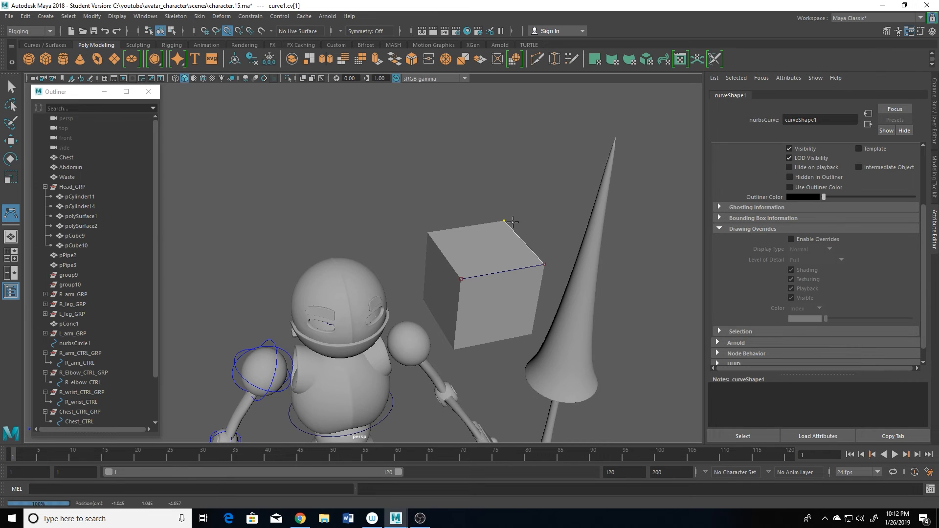
{"action": "left_click", "coordinate": [428, 232]}
{"action": "left_click", "coordinate": [461, 279]}
Step: Continue the linear curve along the cube's vertical and lower edges, snapping points to corner vertices and replacing one misplaced point
{"action": "left_click", "coordinate": [453, 349]}
{"action": "left_click", "coordinate": [519, 327]}
{"action": "left_click_drag", "start_coordinate": [520, 327], "coordinate": [401, 285], "text": "alt"}
{"action": "key", "text": "v"}
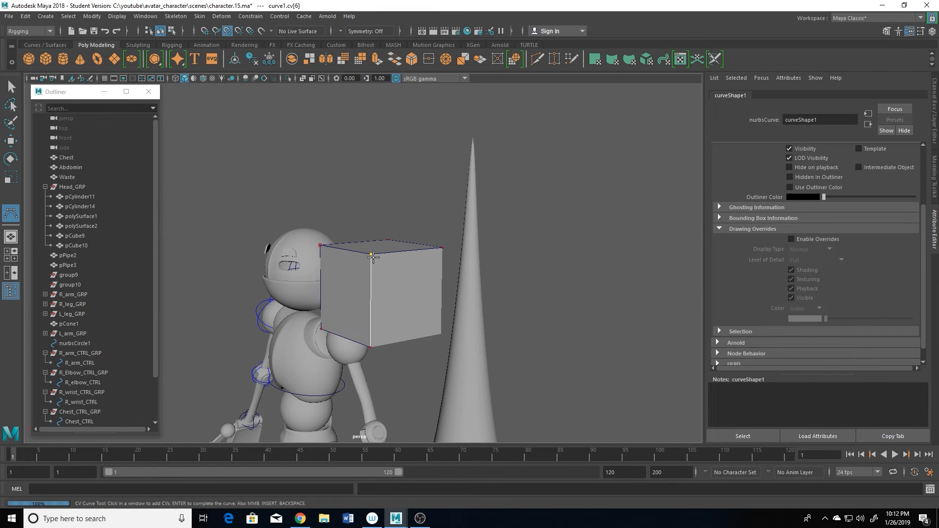
{"action": "left_click", "coordinate": [450, 248]}
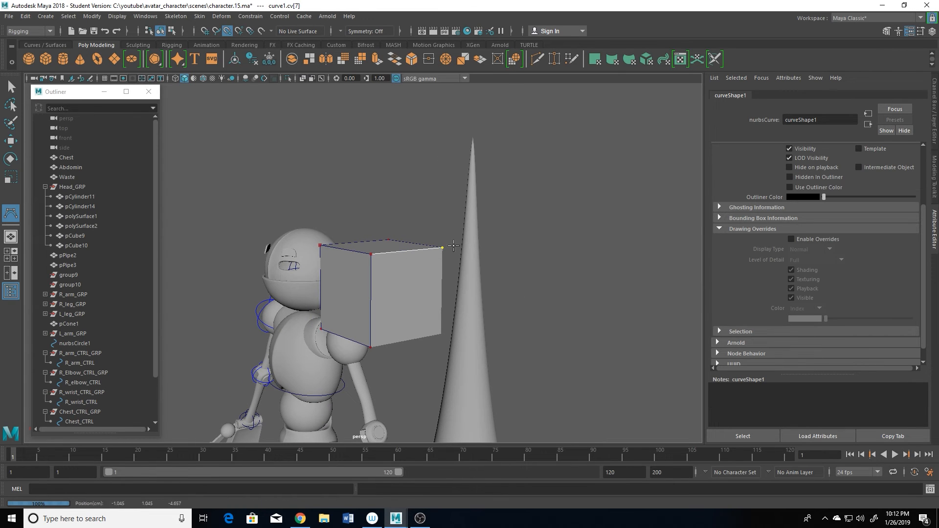
{"action": "left_click", "coordinate": [418, 321]}
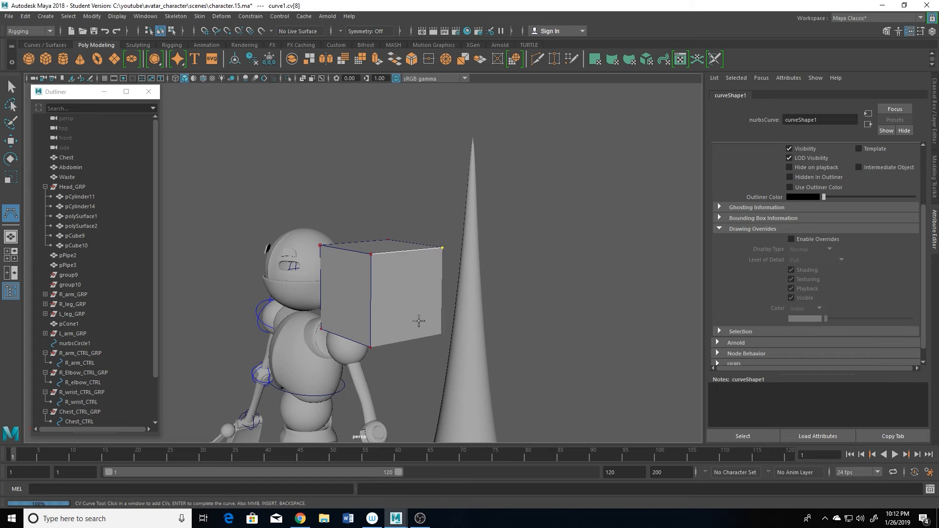
{"action": "left_click", "coordinate": [440, 334]}
{"action": "left_click", "coordinate": [365, 356]}
{"action": "key", "text": "BackSpace"}
{"action": "left_click", "coordinate": [377, 344]}
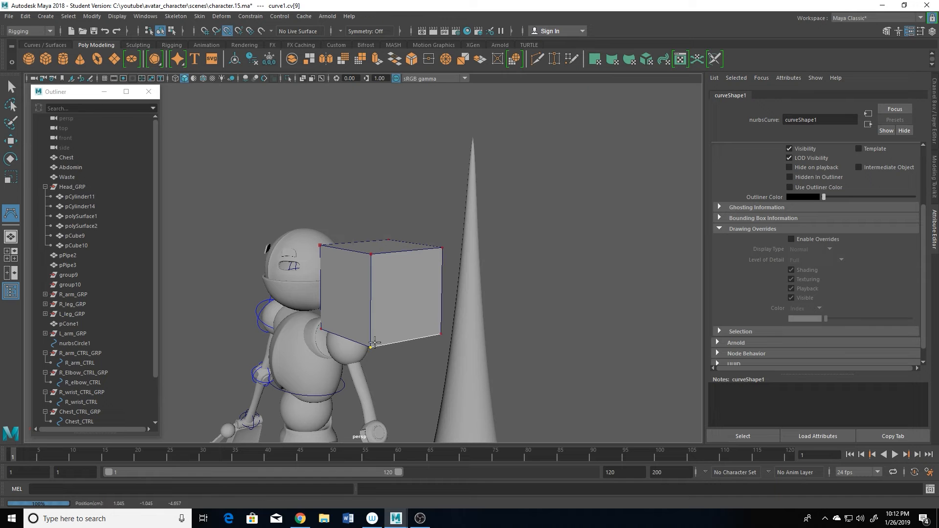
Step: Trace the cube's remaining bottom and rear edges with vertex-snapped curve points until every edge is covered
{"action": "left_click_drag", "start_coordinate": [388, 372], "coordinate": [483, 375], "text": "alt"}
{"action": "key", "text": "v"}
{"action": "left_click", "coordinate": [463, 313]}
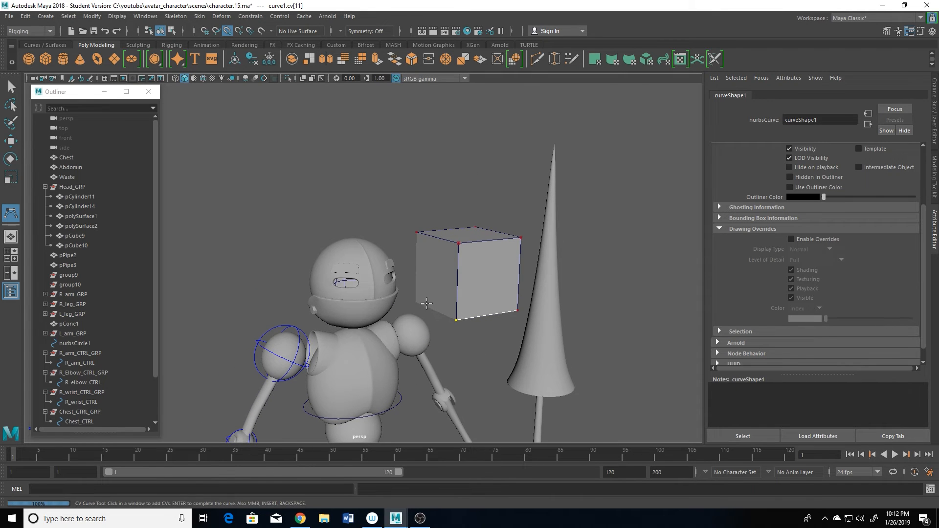
{"action": "left_click", "coordinate": [420, 303]}
{"action": "left_click_drag", "start_coordinate": [394, 320], "coordinate": [547, 321], "text": "alt"}
{"action": "key", "text": "v"}
{"action": "left_click", "coordinate": [333, 241]}
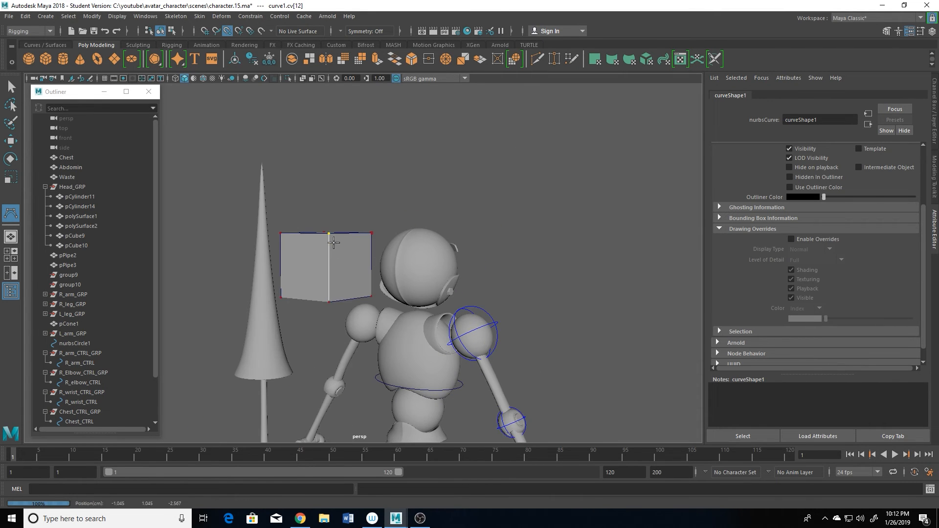
{"action": "left_click_drag", "start_coordinate": [302, 269], "coordinate": [353, 269], "text": "alt"}
{"action": "key", "text": "v"}
{"action": "left_click", "coordinate": [242, 237]}
{"action": "left_click", "coordinate": [248, 276]}
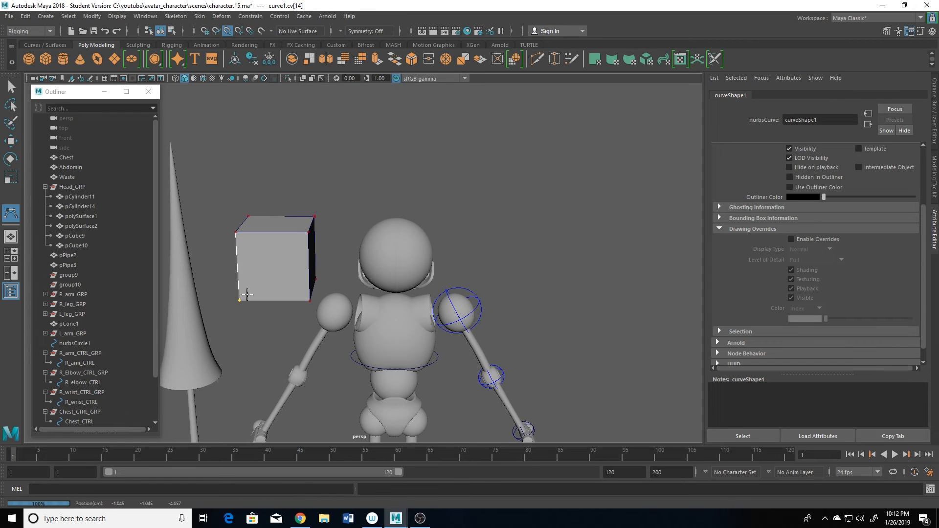
{"action": "left_click", "coordinate": [278, 293]}
Step: Finish the curve and delete the polygon cube used as its template
{"action": "left_click_drag", "start_coordinate": [282, 323], "coordinate": [303, 307], "text": "alt"}
{"action": "key", "text": "r"}
{"action": "left_click", "coordinate": [265, 277]}
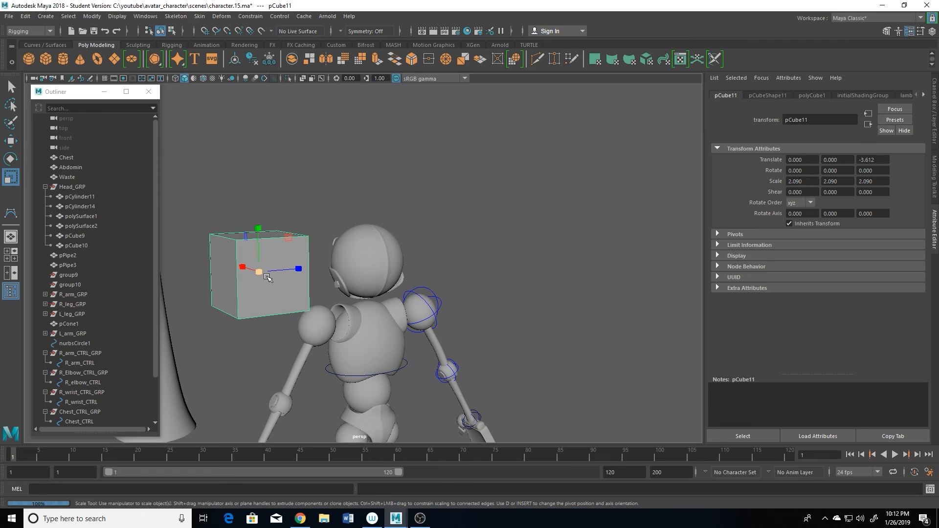
{"action": "key", "text": "Delete"}
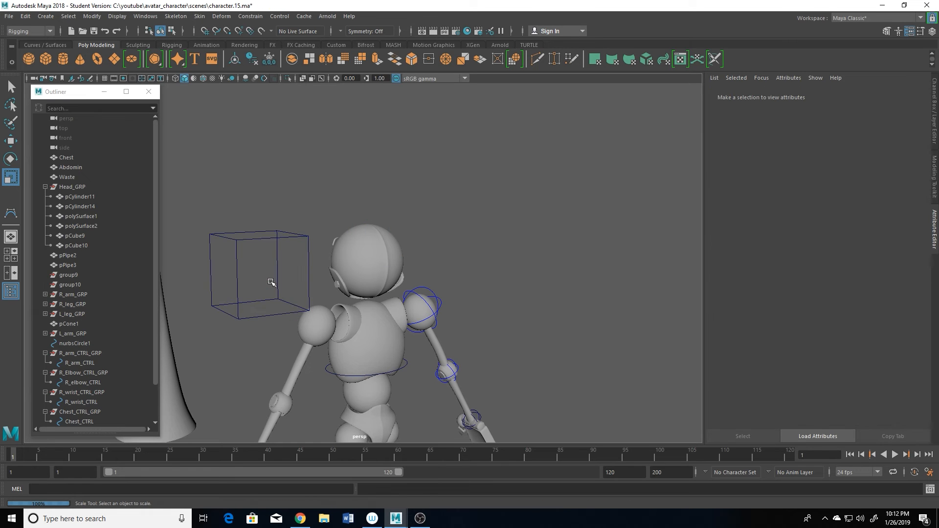
Step: Select the cube-shaped curve and inspect its edges and pivot location from several angles
{"action": "left_click_drag", "start_coordinate": [241, 235], "coordinate": [487, 259], "text": "alt"}
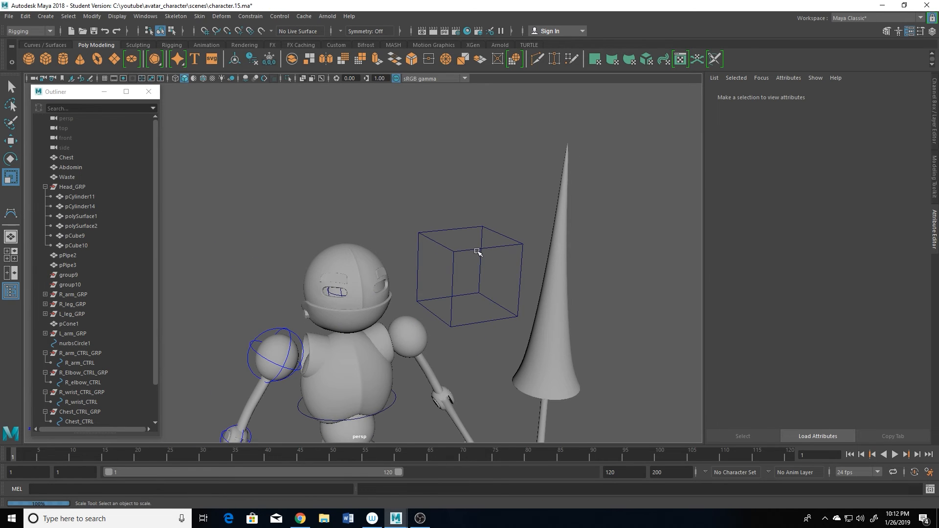
{"action": "right_click_drag", "start_coordinate": [478, 251], "coordinate": [466, 247]}
{"action": "left_click", "coordinate": [446, 249]}
{"action": "left_click_drag", "start_coordinate": [499, 276], "coordinate": [382, 260], "text": "alt"}
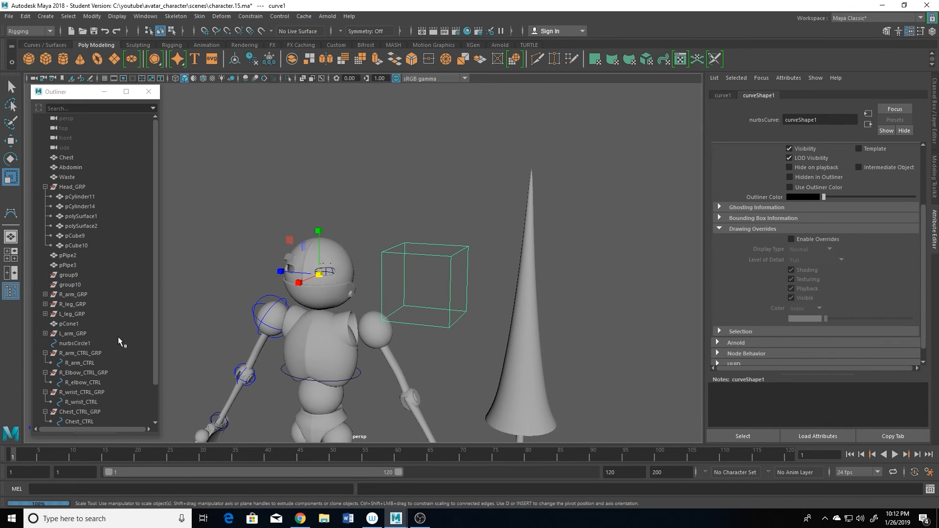
{"action": "right_click_drag", "start_coordinate": [342, 284], "coordinate": [423, 272], "text": "alt"}
{"action": "left_click_drag", "start_coordinate": [423, 272], "coordinate": [452, 268], "text": "alt"}
{"action": "right_click_drag", "start_coordinate": [501, 288], "coordinate": [471, 278], "text": "alt"}
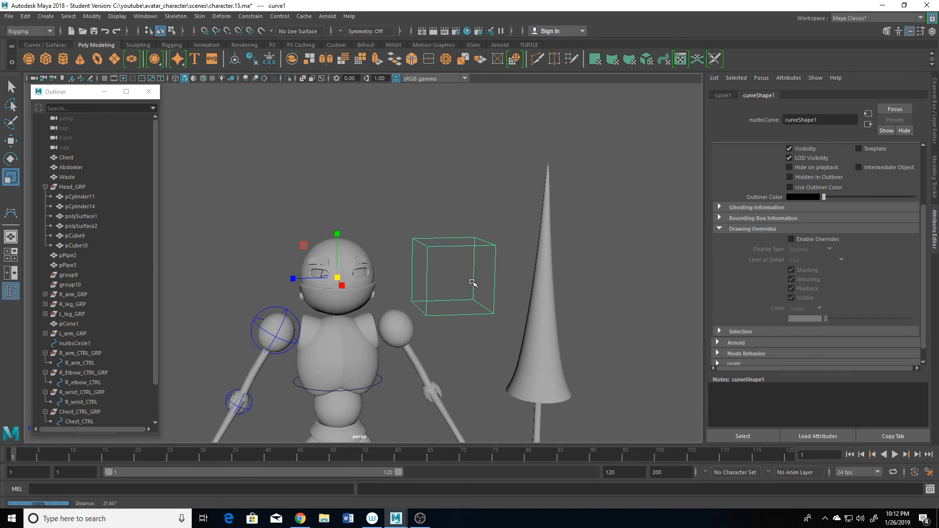
Step: Move the pivot of Head_GRP down to the base of the head, where it meets the neck
{"action": "left_click", "coordinate": [73, 187]}
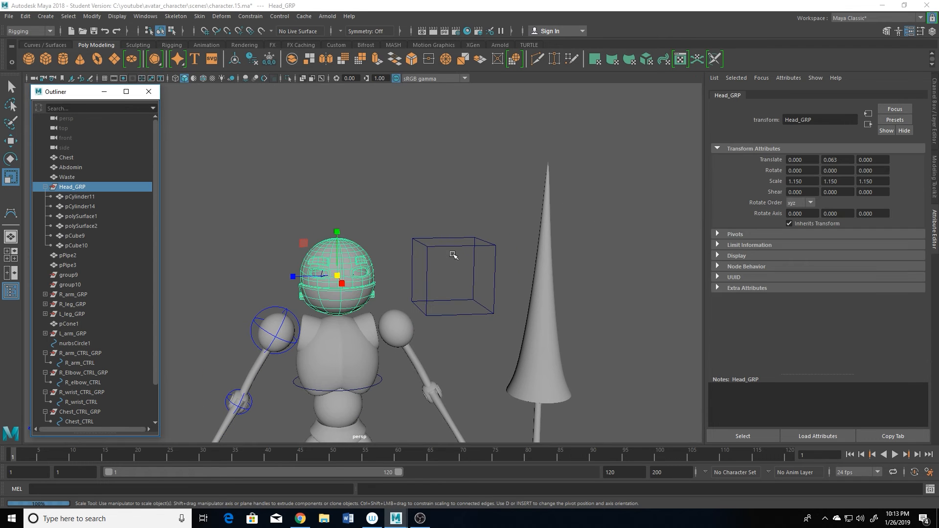
{"action": "left_click_drag", "start_coordinate": [413, 272], "coordinate": [377, 258], "text": "alt"}
{"action": "right_click_drag", "start_coordinate": [343, 286], "coordinate": [387, 304], "text": "alt"}
{"action": "mouse_move", "coordinate": [367, 301]}
{"action": "left_mouse_down", "text": "alt"}
{"action": "mouse_move", "coordinate": [389, 304]}
{"action": "mouse_move", "coordinate": [367, 300]}
{"action": "left_mouse_up", "text": "alt"}
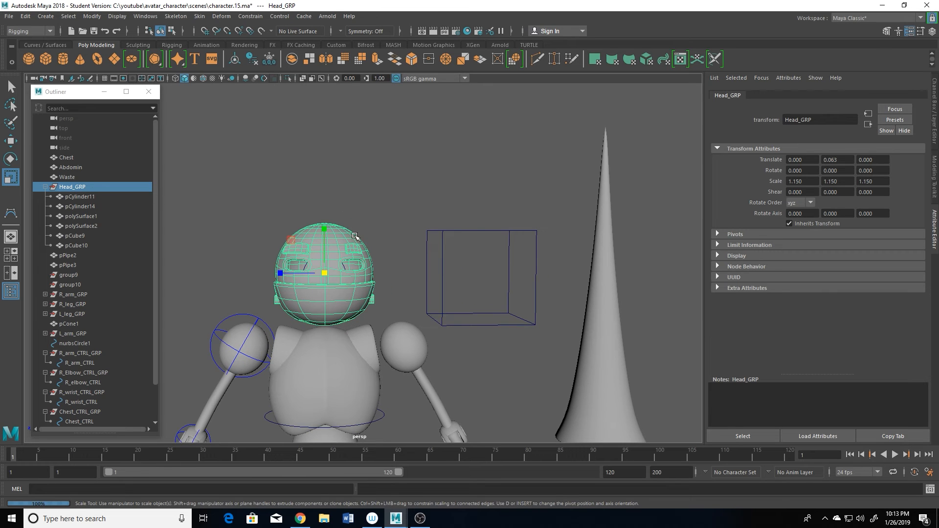
{"action": "key", "text": "d"}
{"action": "left_click_drag", "start_coordinate": [324, 225], "coordinate": [313, 298]}
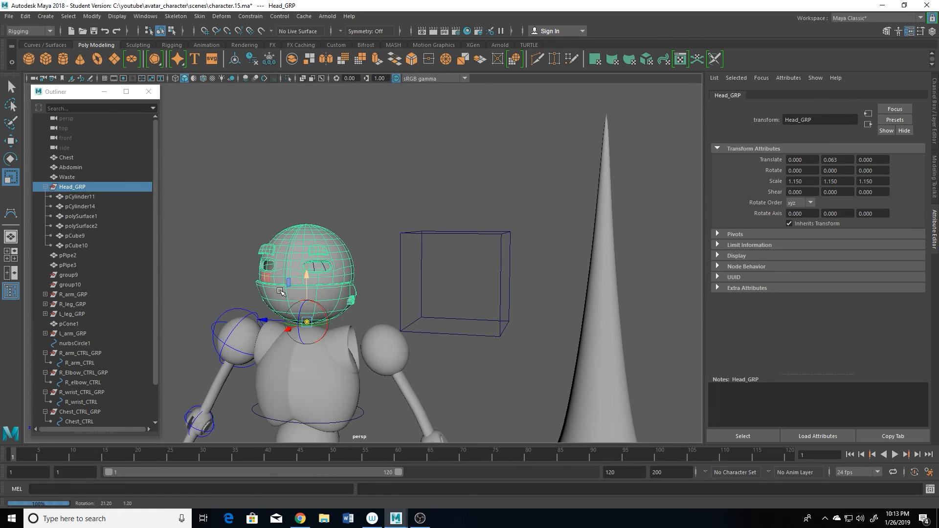
{"action": "right_click_drag", "start_coordinate": [313, 298], "coordinate": [416, 328], "text": "alt"}
{"action": "middle_click_drag", "start_coordinate": [266, 304], "coordinate": [438, 176], "text": "alt"}
{"action": "right_click_drag", "start_coordinate": [438, 176], "coordinate": [419, 187], "text": "alt"}
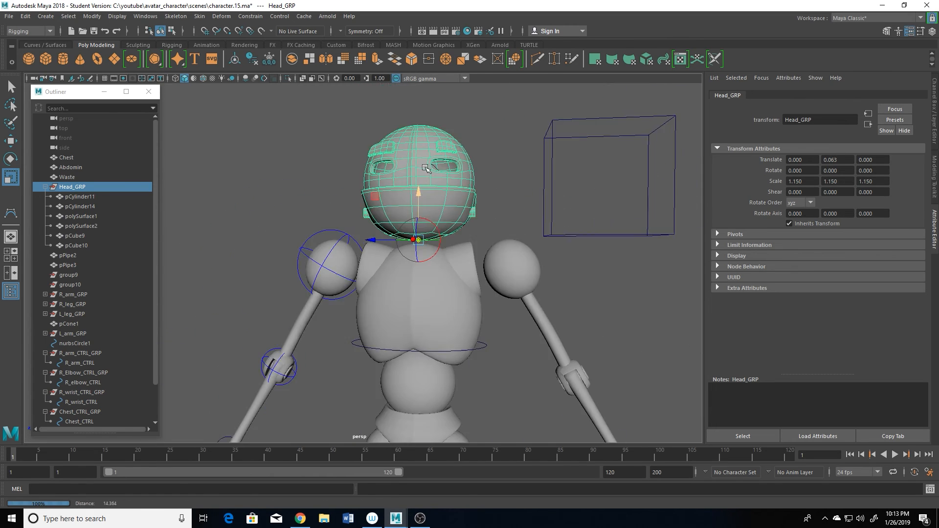
{"action": "middle_click_drag", "start_coordinate": [436, 183], "coordinate": [416, 202], "text": "alt"}
{"action": "left_click_drag", "start_coordinate": [415, 201], "coordinate": [510, 239], "text": "alt"}
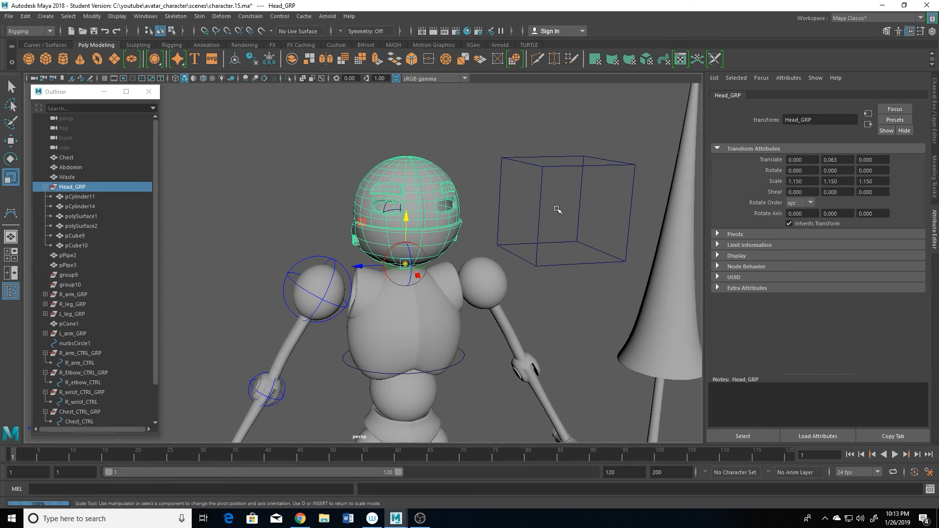
{"action": "key", "text": "d"}
Step: Duplicate the cube-shaped curve and place the duplicate in its own group
{"action": "left_click_drag", "start_coordinate": [553, 216], "coordinate": [542, 206], "text": "alt"}
{"action": "left_click", "coordinate": [542, 190]}
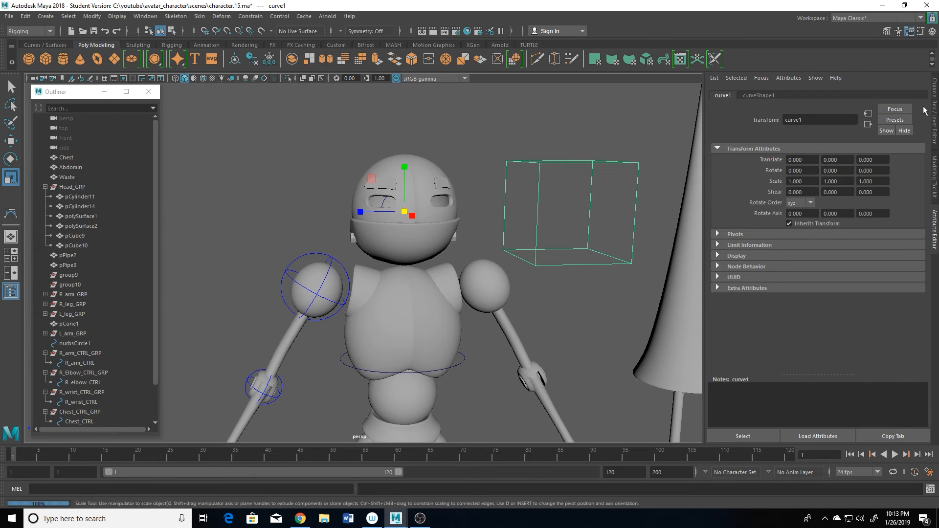
{"action": "right_click_drag", "start_coordinate": [644, 207], "coordinate": [594, 210], "text": "alt"}
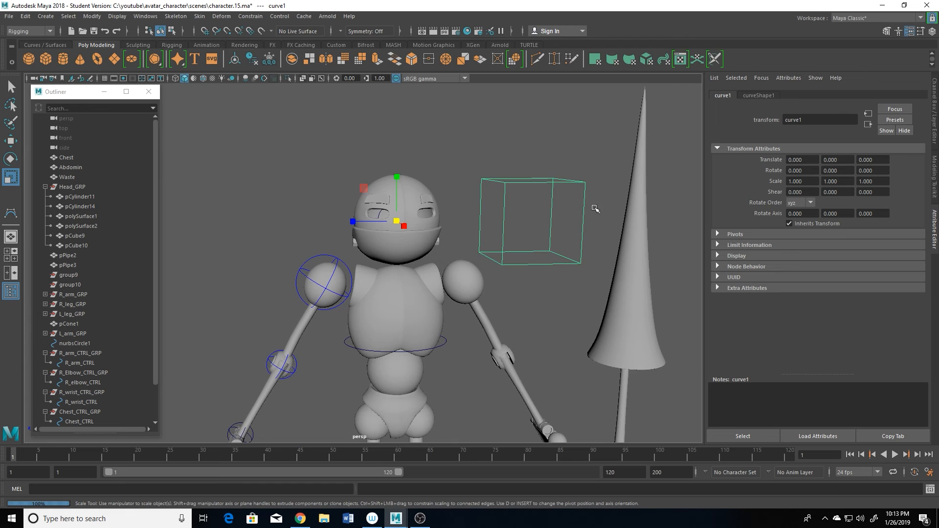
{"action": "key", "text": "ctrl+d"}
{"action": "key", "text": "ctrl+g"}
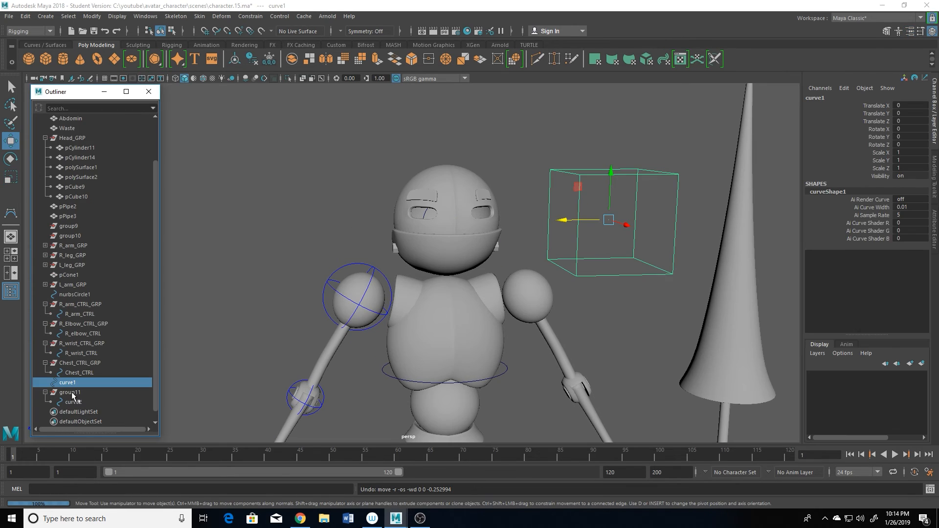
Step: Center the pivot of the duplicate curve's group
{"action": "left_click", "coordinate": [72, 393]}
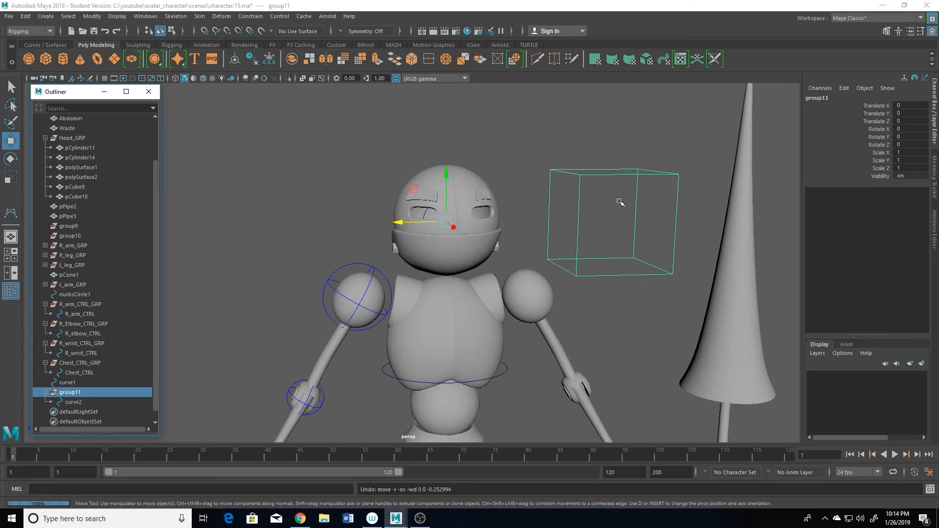
{"action": "left_click", "coordinate": [93, 16]}
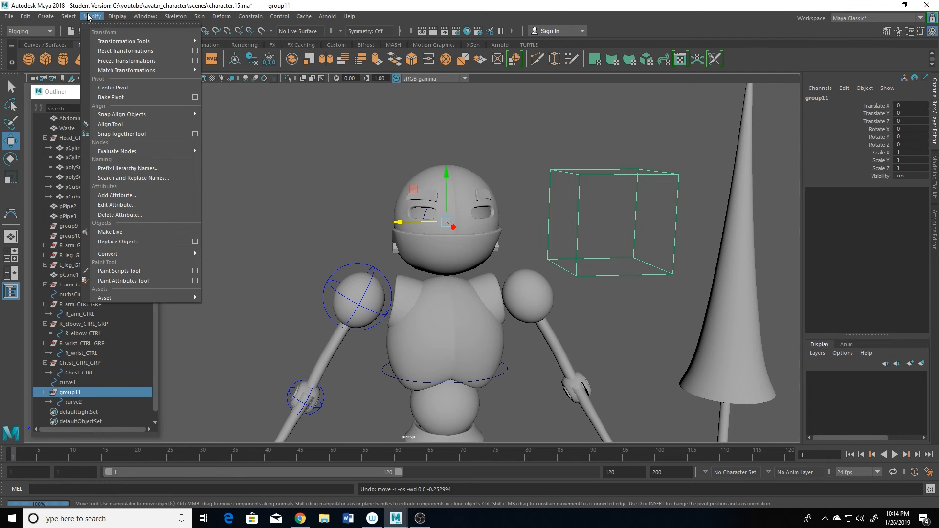
{"action": "left_click", "coordinate": [111, 87]}
Step: Apply a parent constraint between the duplicate curve's group and Head_GRP to snap the group to the head's pivot
{"action": "left_click", "coordinate": [72, 138], "text": "ctrl"}
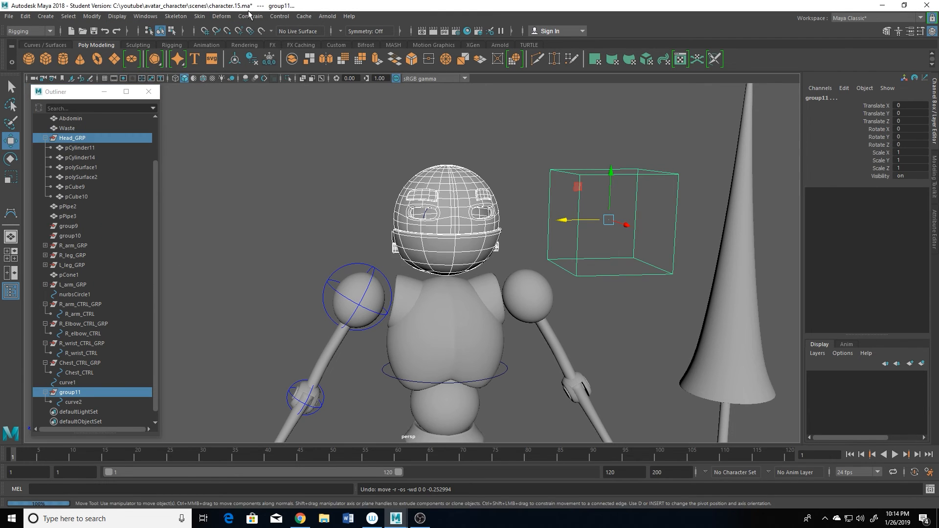
{"action": "left_click", "coordinate": [251, 16]}
{"action": "left_click", "coordinate": [267, 41]}
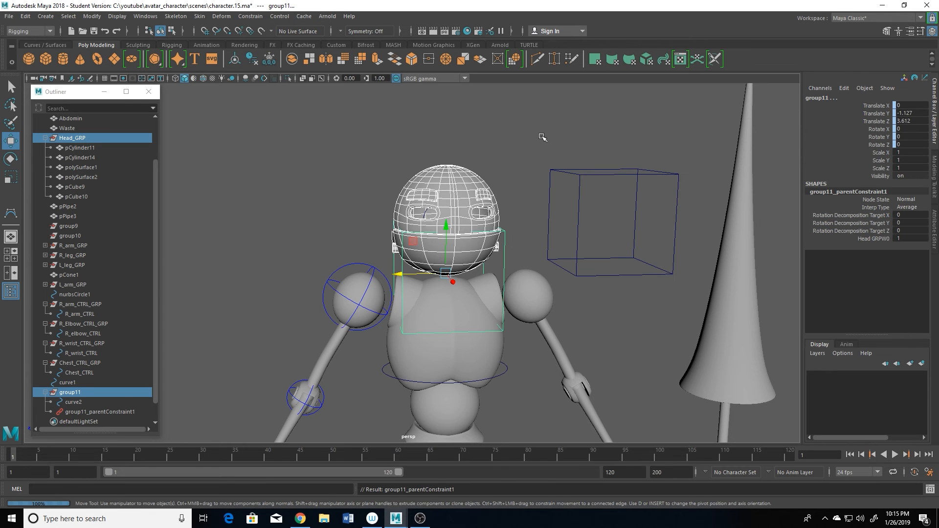
{"action": "scroll", "coordinate": [482, 215], "scroll_direction": "up", "scroll_amount": 3}
{"action": "scroll", "coordinate": [483, 214], "scroll_direction": "up", "scroll_amount": 3}
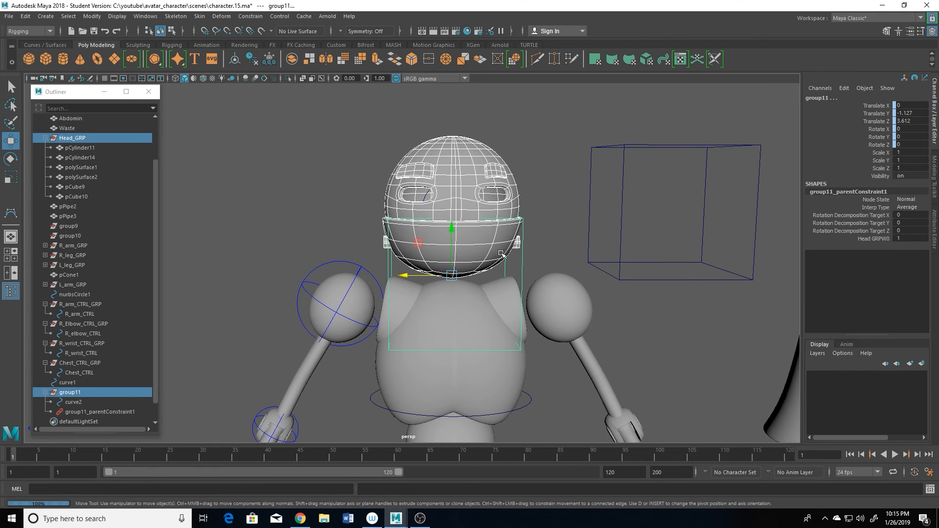
Step: Raise all control vertices of the duplicate cube curve so it encloses the head, and return to object mode
{"action": "left_click", "coordinate": [524, 266]}
{"action": "right_click_drag", "start_coordinate": [524, 266], "coordinate": [465, 252]}
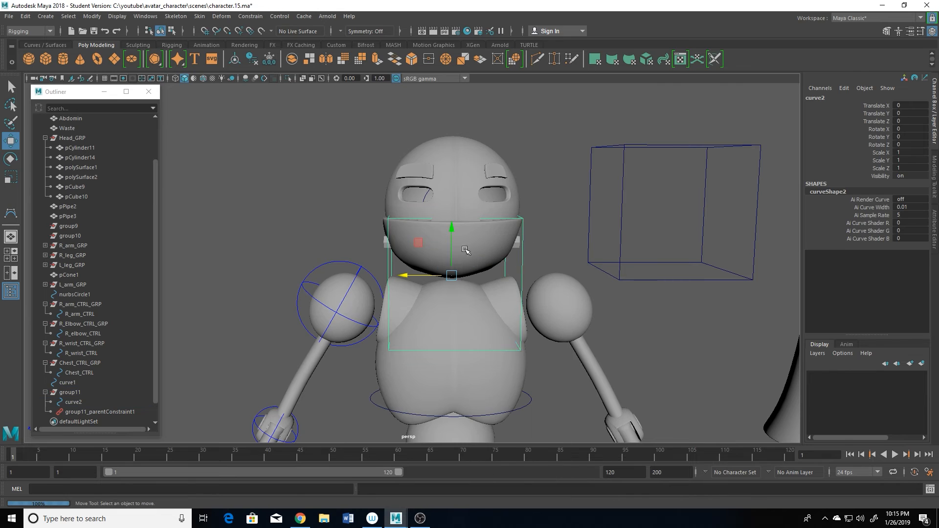
{"action": "left_click_drag", "start_coordinate": [346, 152], "coordinate": [527, 367]}
{"action": "left_click_drag", "start_coordinate": [441, 239], "coordinate": [442, 166]}
{"action": "left_click_drag", "start_coordinate": [293, 186], "coordinate": [409, 228], "text": "alt"}
{"action": "left_click", "coordinate": [585, 239]}
{"action": "right_click_drag", "start_coordinate": [391, 165], "coordinate": [486, 122]}
{"action": "left_click", "coordinate": [428, 132]}
{"action": "left_click_drag", "start_coordinate": [427, 132], "coordinate": [346, 174], "text": "alt"}
{"action": "scroll", "coordinate": [454, 254], "scroll_direction": "up", "scroll_amount": 3}
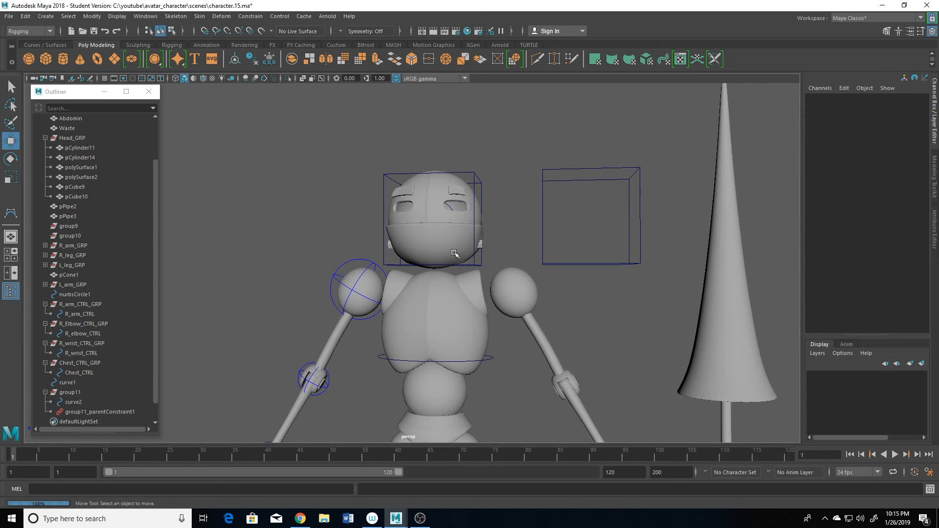
Step: Delete the parent constraint from the duplicate curve's group
{"action": "left_click", "coordinate": [474, 263]}
{"action": "left_click", "coordinate": [109, 412]}
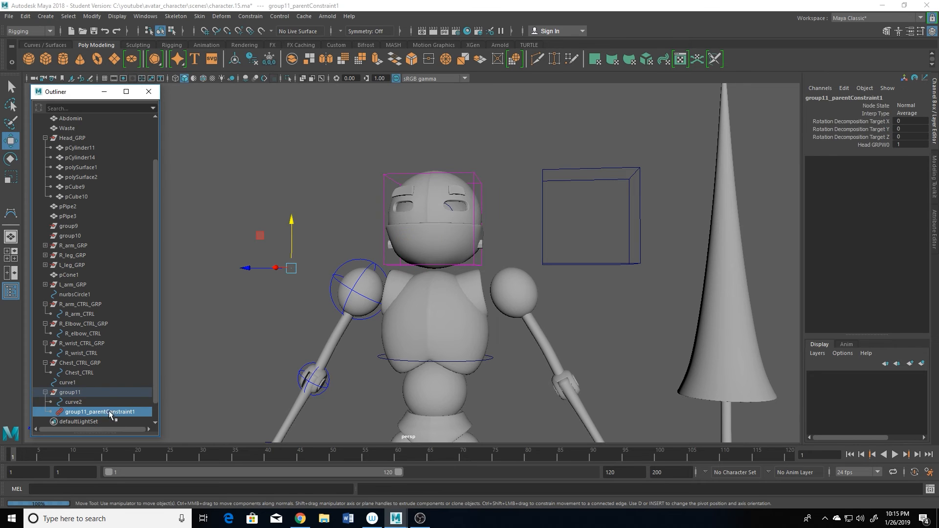
{"action": "key", "text": "Delete"}
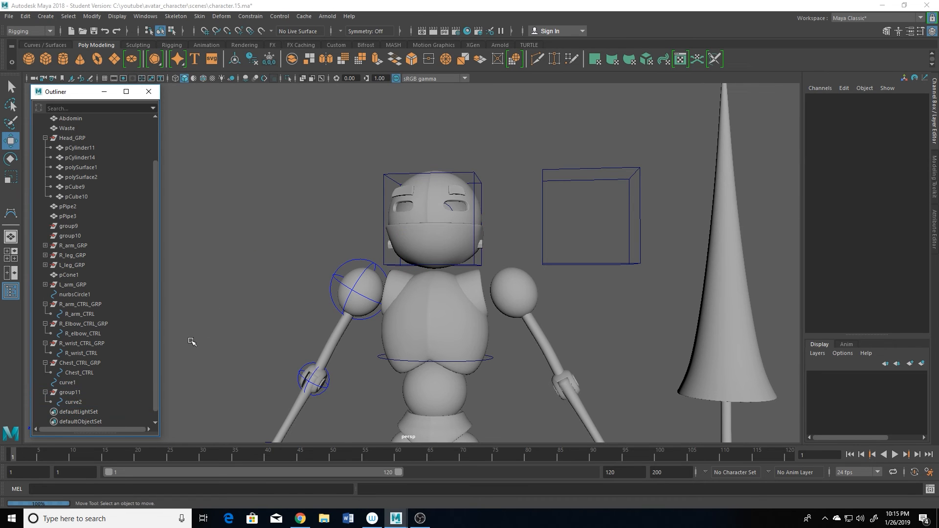
Step: Rename the head control's group Head_CTRL_GRP and the cube curve inside it Head_CTRL
{"action": "left_click", "coordinate": [394, 174]}
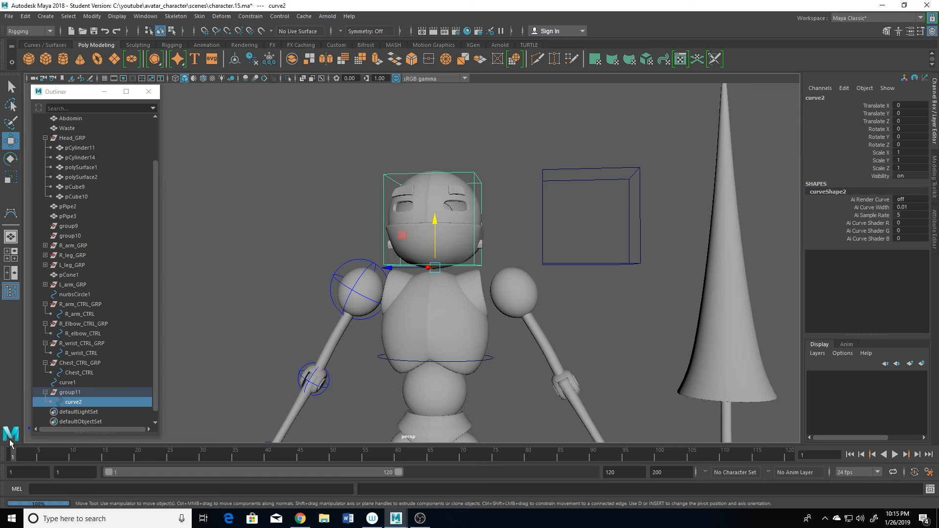
{"action": "double_click", "coordinate": [71, 393]}
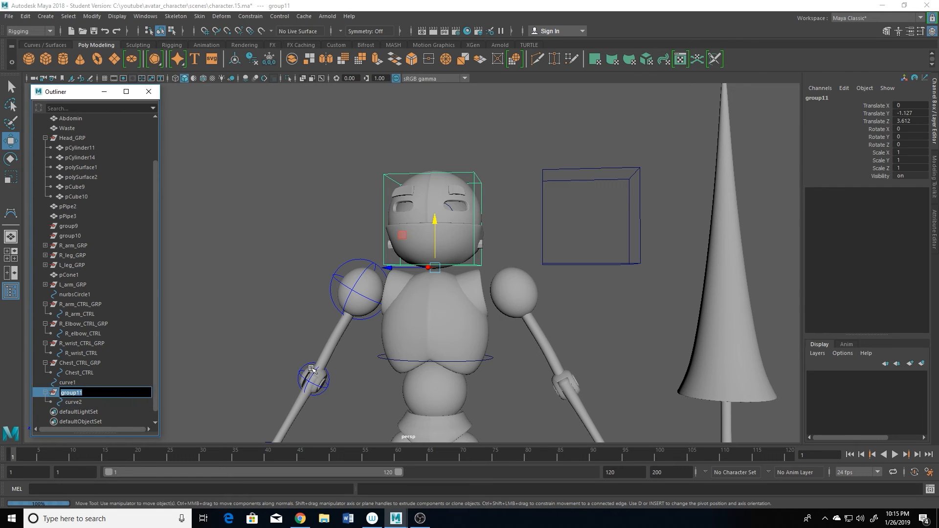
{"action": "type", "text": "Head_CTRL_GRP"}
{"action": "key", "text": "Return"}
{"action": "double_click", "coordinate": [74, 402]}
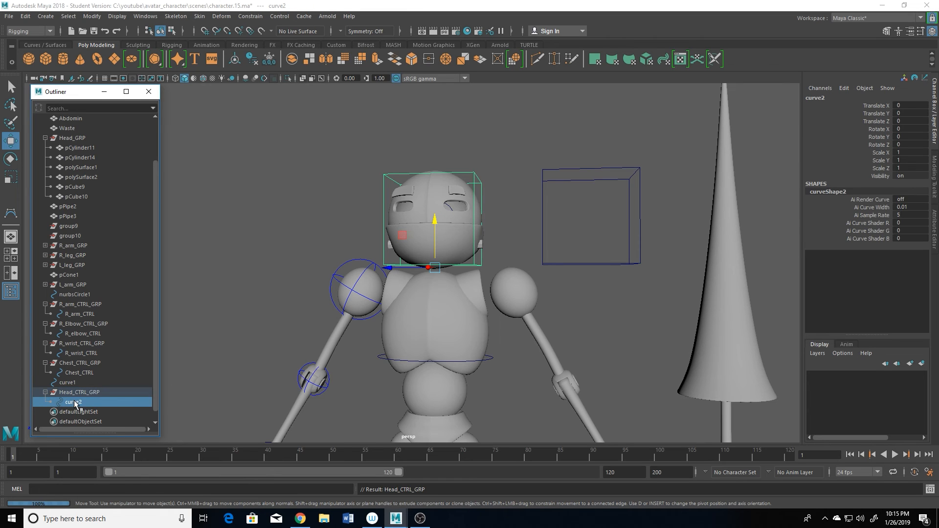
{"action": "type", "text": "Head"}
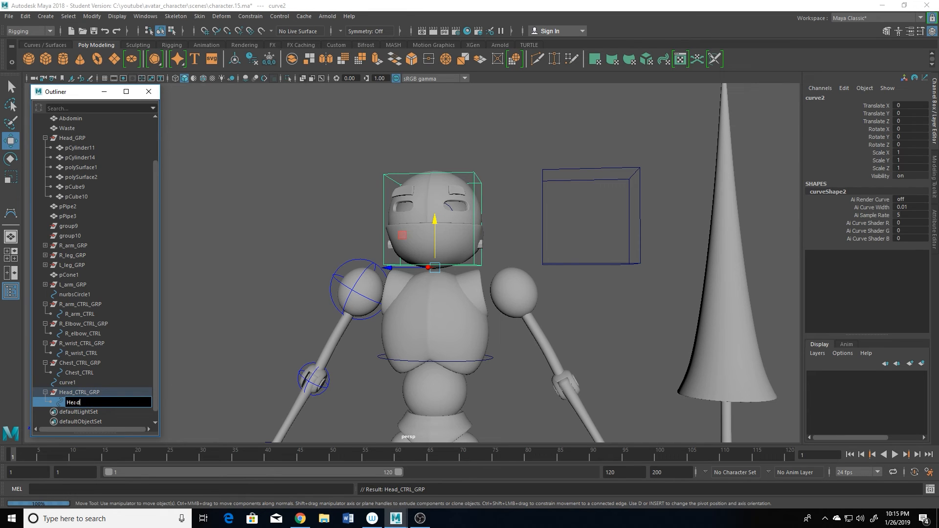
{"action": "type", "text": "_CTRL"}
{"action": "key", "text": "Return"}
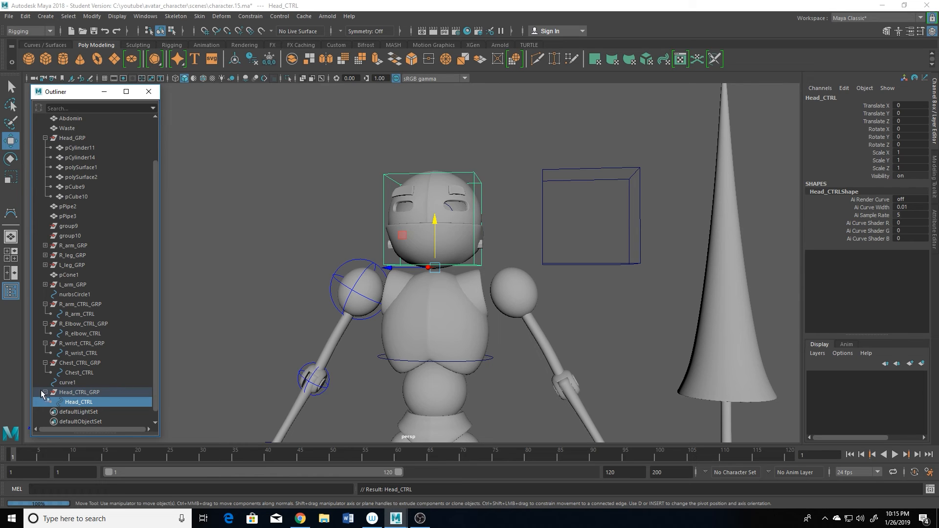
{"action": "scroll", "coordinate": [408, 333], "scroll_direction": "down", "scroll_amount": 3}
{"action": "middle_click_drag", "start_coordinate": [408, 334], "coordinate": [417, 226], "text": "alt"}
{"action": "left_click_drag", "start_coordinate": [417, 226], "coordinate": [440, 294], "text": "alt"}
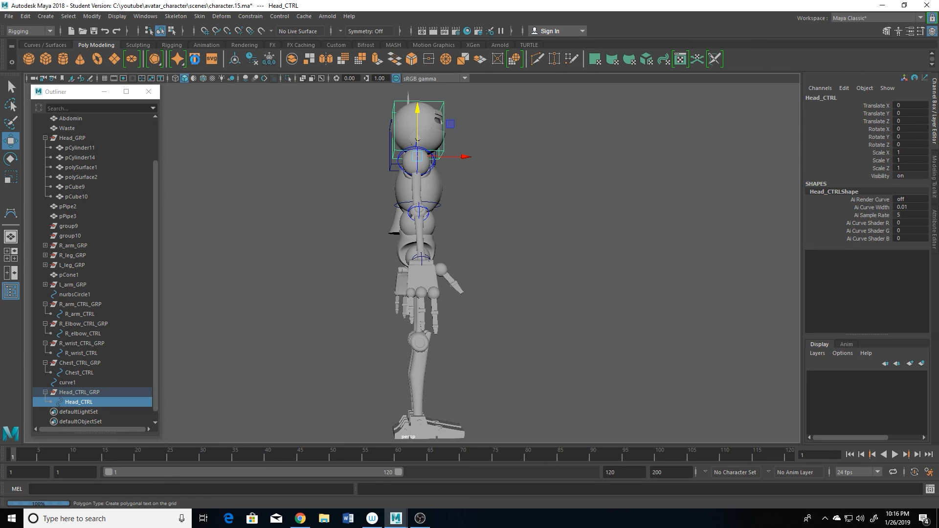
Step: Create a 3D polygon type object and display its type geometry settings
{"action": "left_click", "coordinate": [195, 58]}
{"action": "key", "text": "ctrl+a"}
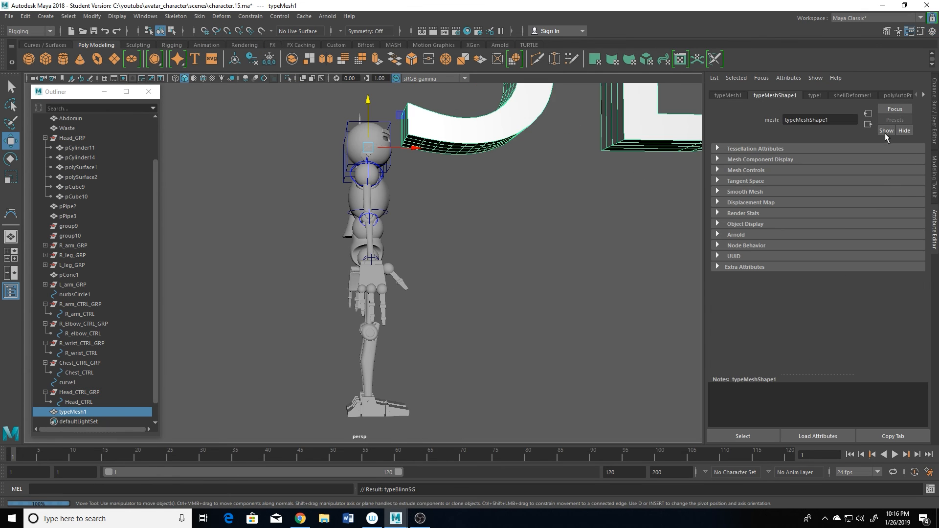
{"action": "left_click", "coordinate": [815, 96]}
{"action": "left_click_drag", "start_coordinate": [763, 162], "coordinate": [641, 163]}
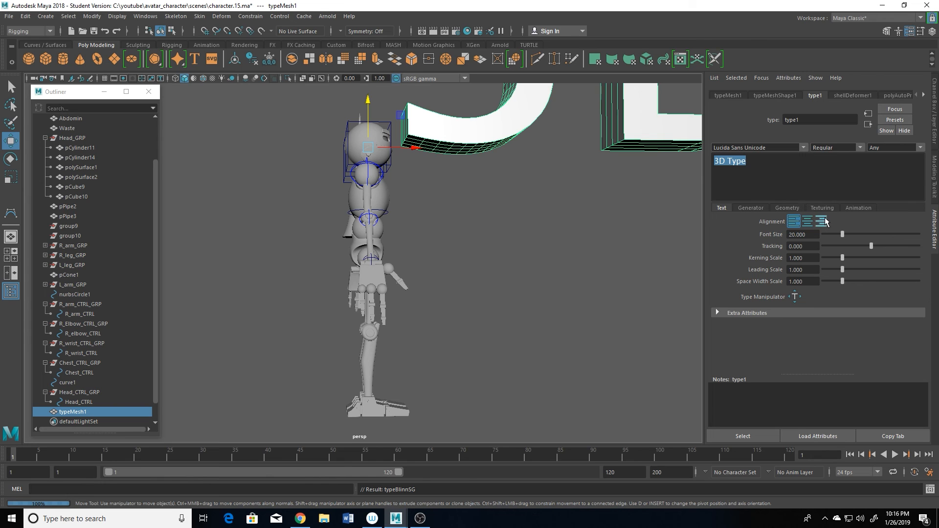
{"action": "left_click", "coordinate": [787, 207]}
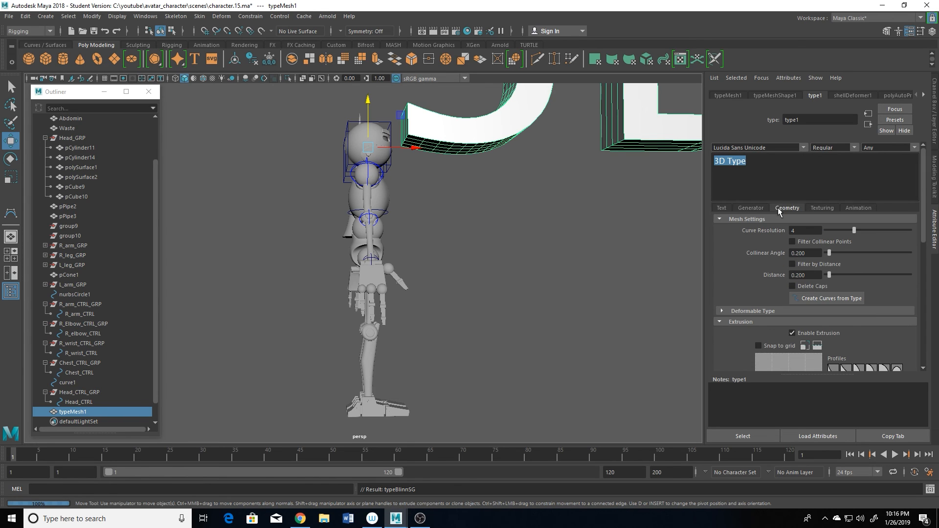
{"action": "key", "text": "ctrl+z"}
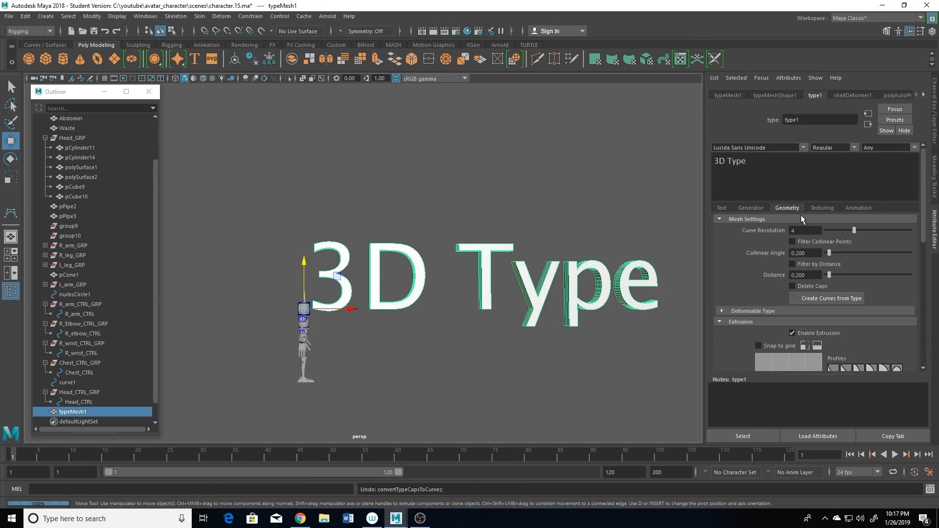
Step: Replace the type object's default text with the single letter J
{"action": "left_click_drag", "start_coordinate": [759, 173], "coordinate": [713, 164]}
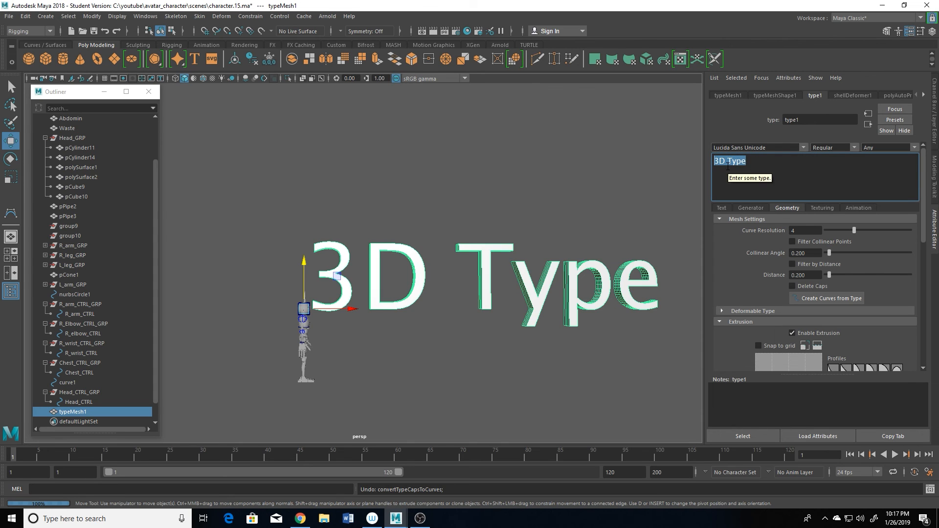
{"action": "type", "text": "K"}
{"action": "key", "text": "BackSpace"}
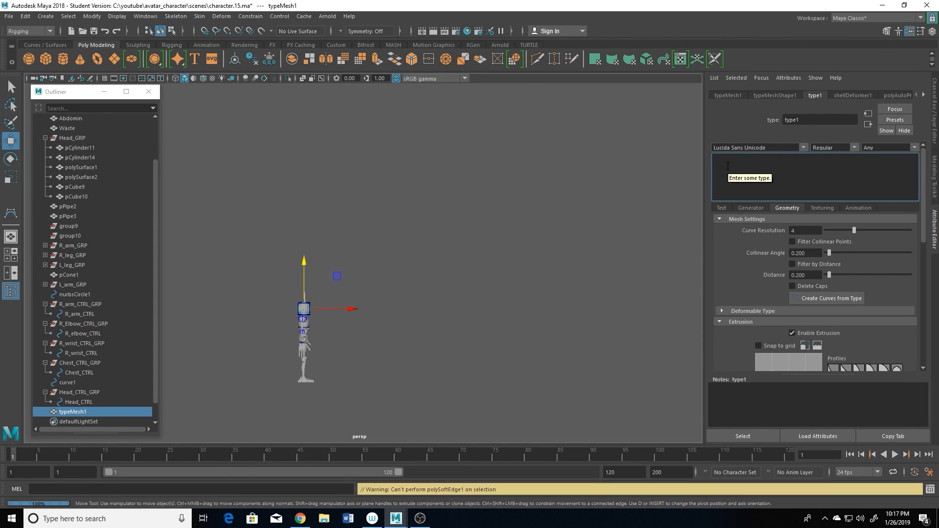
{"action": "type", "text": "J"}
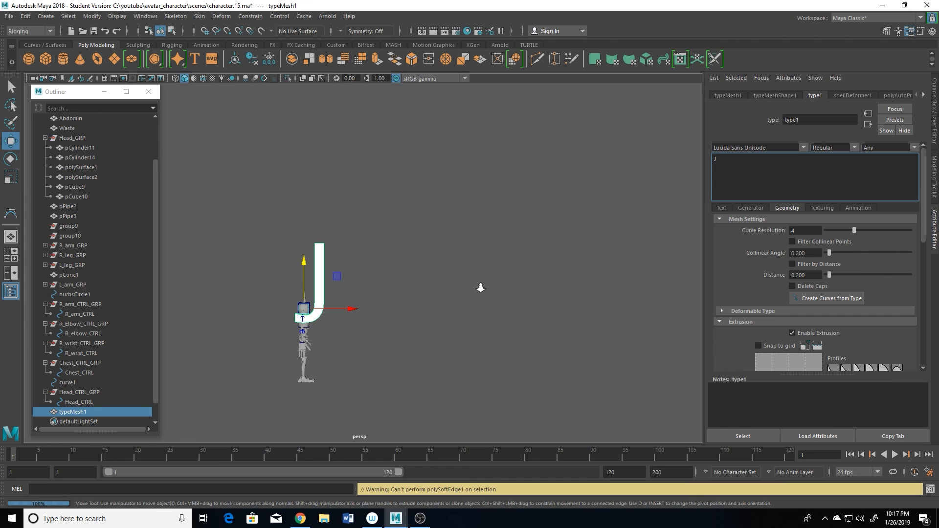
Step: Create curves from the J type object and delete the original type mesh
{"action": "scroll", "coordinate": [480, 287], "scroll_direction": "up", "scroll_amount": 3}
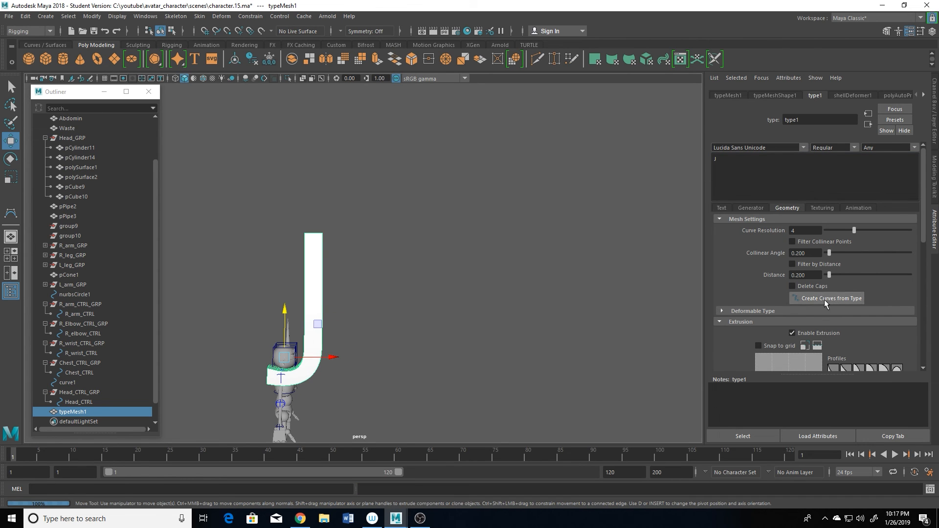
{"action": "left_click", "coordinate": [824, 299]}
{"action": "left_click_drag", "start_coordinate": [342, 258], "coordinate": [359, 279], "text": "alt"}
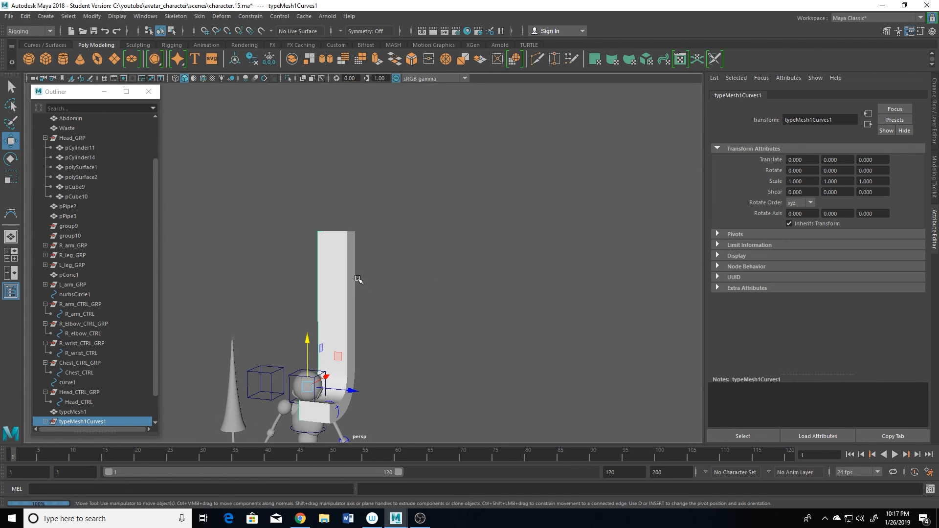
{"action": "right_click_drag", "start_coordinate": [348, 239], "coordinate": [401, 218]}
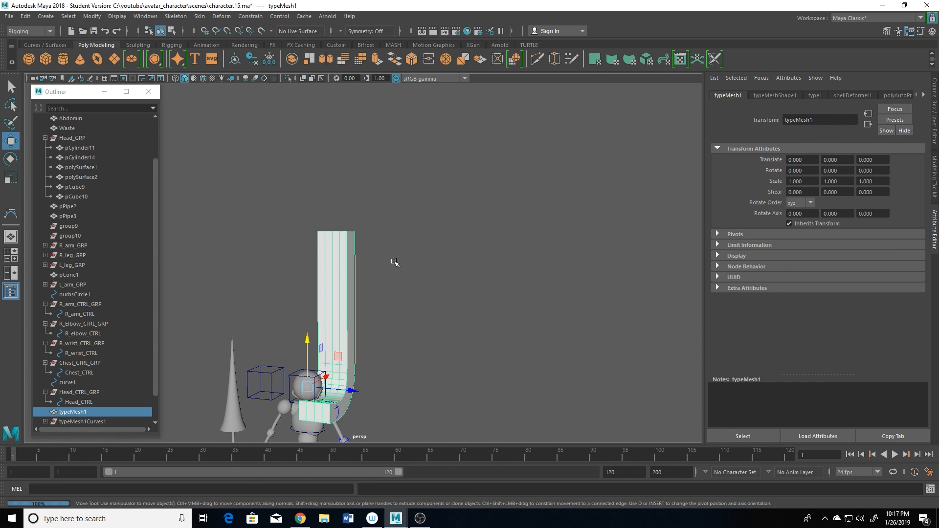
{"action": "key", "text": "Delete"}
{"action": "left_click_drag", "start_coordinate": [354, 266], "coordinate": [315, 272], "text": "alt"}
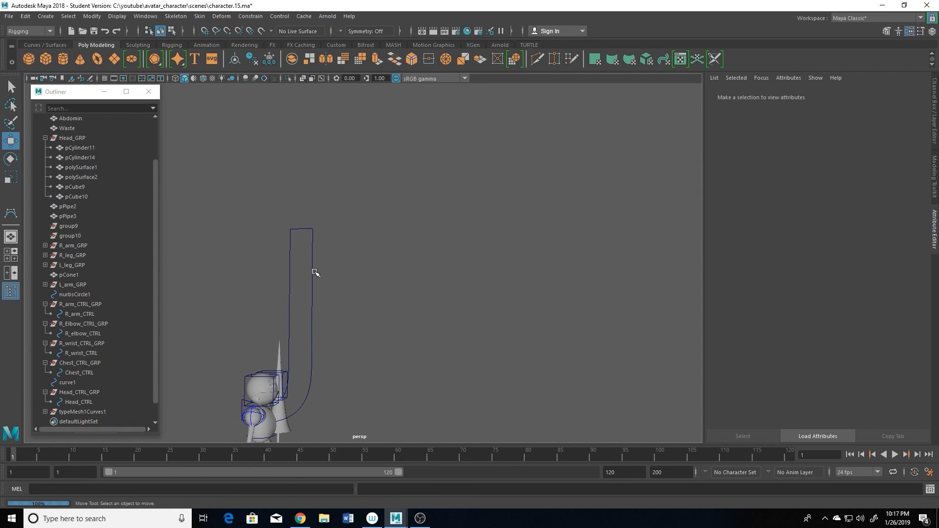
Step: Set the J curve's Y rotation to 180 degrees and freeze its transformations
{"action": "left_click", "coordinate": [313, 273]}
{"action": "key", "text": "e"}
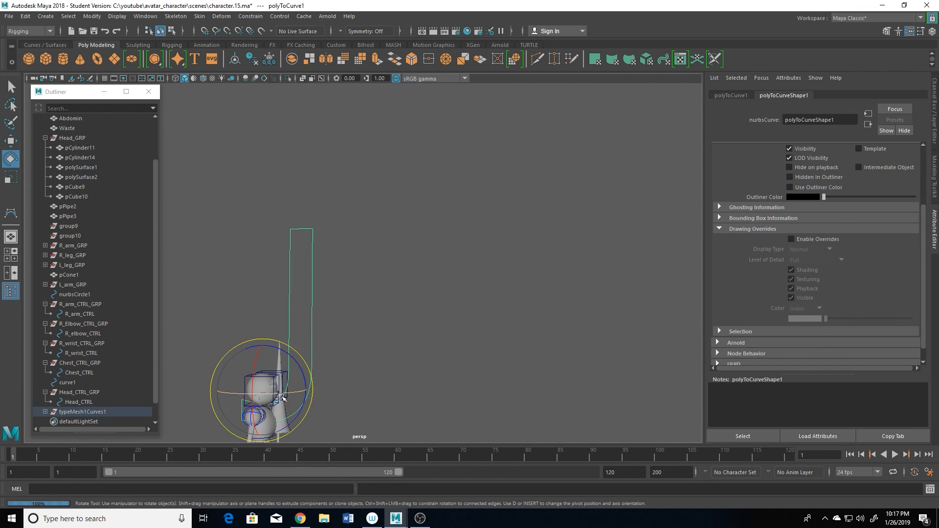
{"action": "left_click_drag", "start_coordinate": [286, 392], "coordinate": [396, 397]}
{"action": "left_click", "coordinate": [935, 108]}
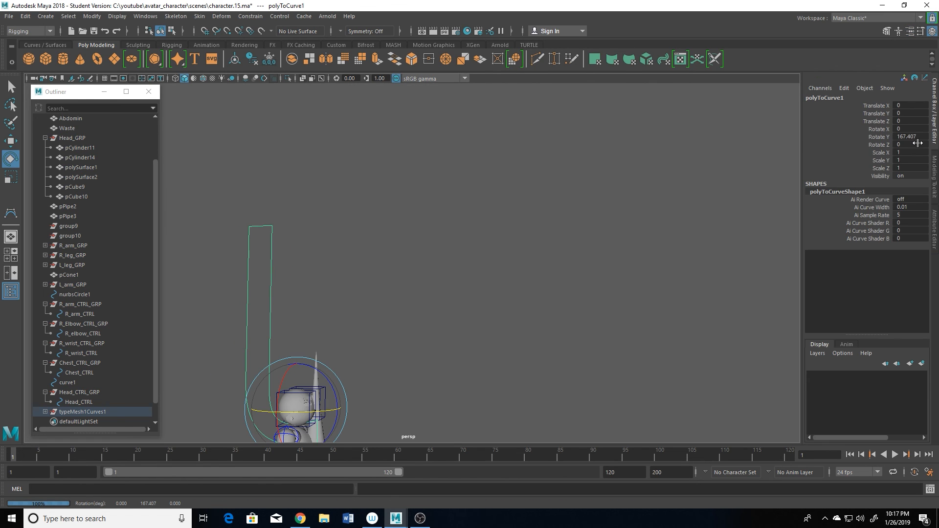
{"action": "double_click", "coordinate": [914, 136]}
{"action": "type", "text": "180"}
{"action": "key", "text": "Return"}
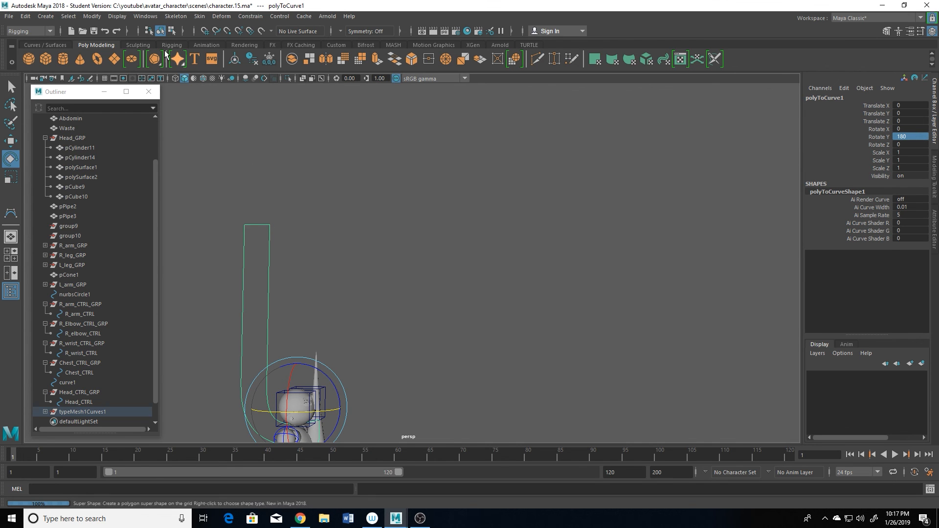
{"action": "left_click", "coordinate": [92, 16]}
{"action": "left_click", "coordinate": [120, 62]}
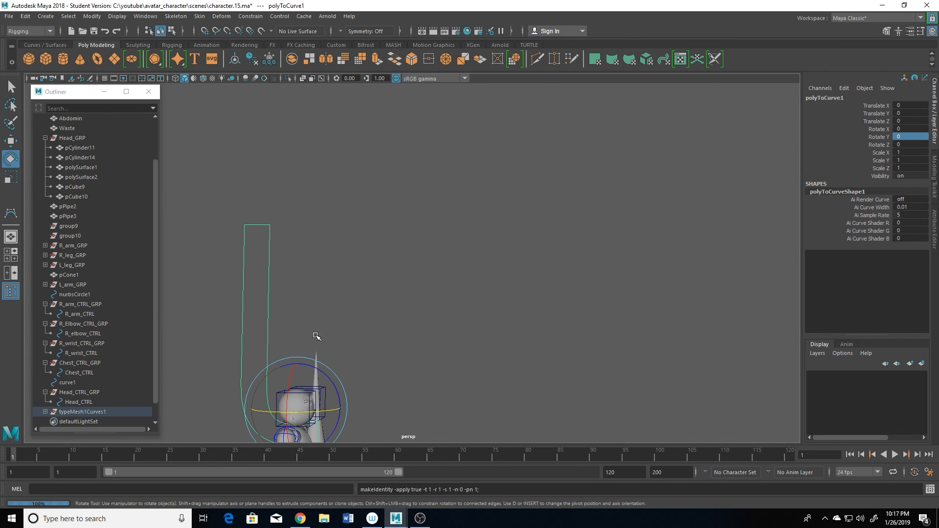
Step: Scale the J curve uniformly to about 0.142 and move it in front of the robot's jaw
{"action": "middle_click_drag", "start_coordinate": [314, 335], "coordinate": [370, 279], "text": "alt"}
{"action": "key", "text": "r"}
{"action": "left_click_drag", "start_coordinate": [394, 298], "coordinate": [230, 237]}
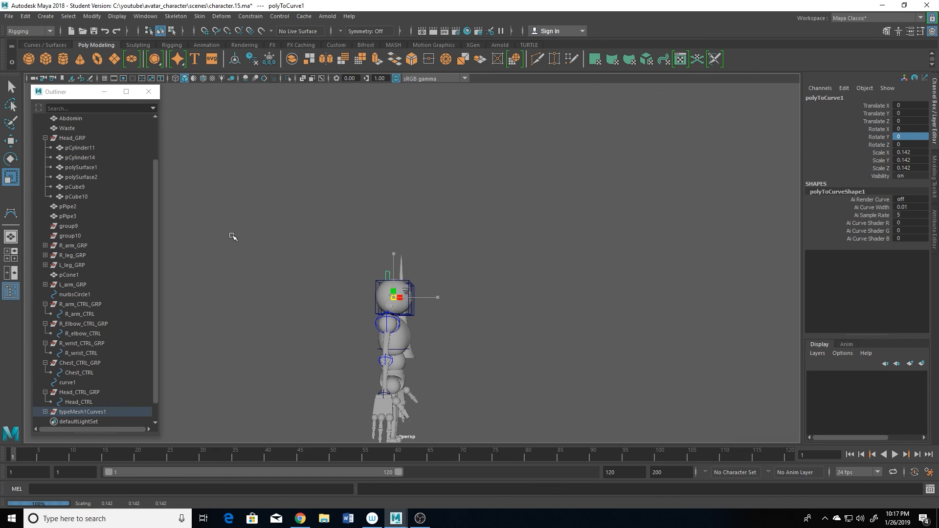
{"action": "key", "text": "w"}
{"action": "right_click_drag", "start_coordinate": [390, 277], "coordinate": [440, 377], "text": "alt"}
{"action": "left_click_drag", "start_coordinate": [411, 345], "coordinate": [483, 357]}
{"action": "left_click_drag", "start_coordinate": [432, 296], "coordinate": [434, 339]}
Step: Scale the J curve down uniformly to about 0.082 so it suits the size of the jaw
{"action": "left_click_drag", "start_coordinate": [485, 360], "coordinate": [447, 362], "text": "alt"}
{"action": "right_click_drag", "start_coordinate": [447, 362], "coordinate": [474, 361], "text": "alt"}
{"action": "middle_click_drag", "start_coordinate": [417, 283], "coordinate": [390, 235], "text": "alt"}
{"action": "right_click_drag", "start_coordinate": [390, 274], "coordinate": [469, 343], "text": "alt"}
{"action": "left_click_drag", "start_coordinate": [455, 358], "coordinate": [509, 359], "text": "alt"}
{"action": "middle_click_drag", "start_coordinate": [258, 326], "coordinate": [338, 313], "text": "alt"}
{"action": "left_click_drag", "start_coordinate": [349, 309], "coordinate": [364, 310], "text": "alt"}
{"action": "key", "text": "r"}
{"action": "left_click_drag", "start_coordinate": [485, 344], "coordinate": [452, 346]}
{"action": "right_click_drag", "start_coordinate": [430, 346], "coordinate": [462, 345], "text": "alt"}
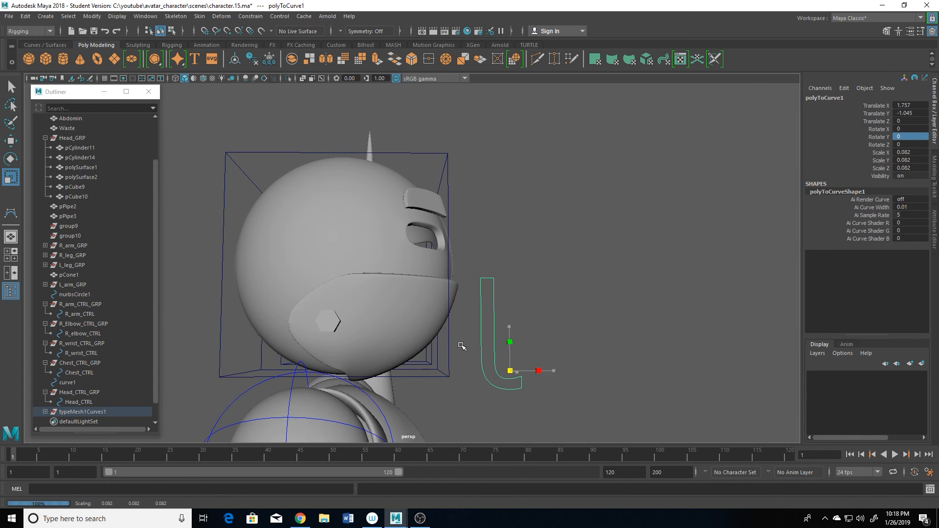
Step: Move the J curve closer to the jaw, to about 1.628 in X, and freeze its transformations
{"action": "key", "text": "w"}
{"action": "left_click_drag", "start_coordinate": [539, 370], "coordinate": [509, 361]}
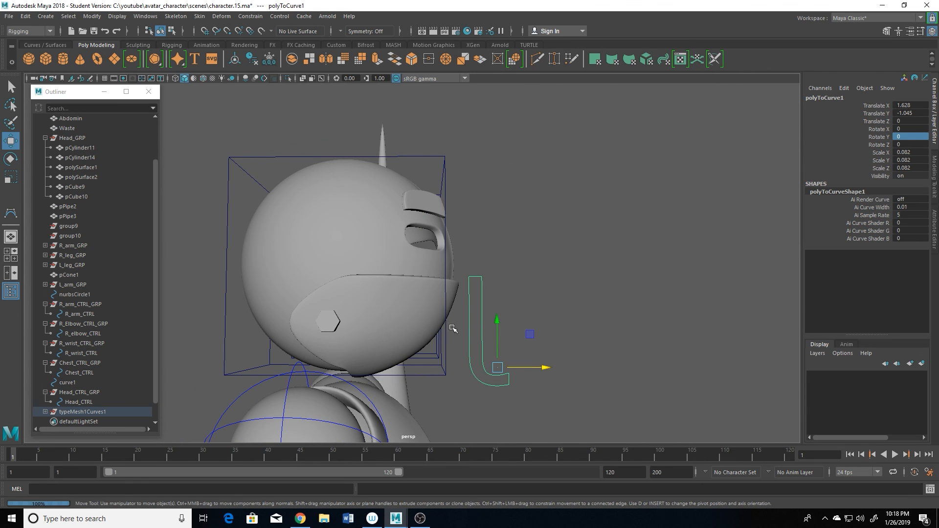
{"action": "left_click", "coordinate": [92, 16]}
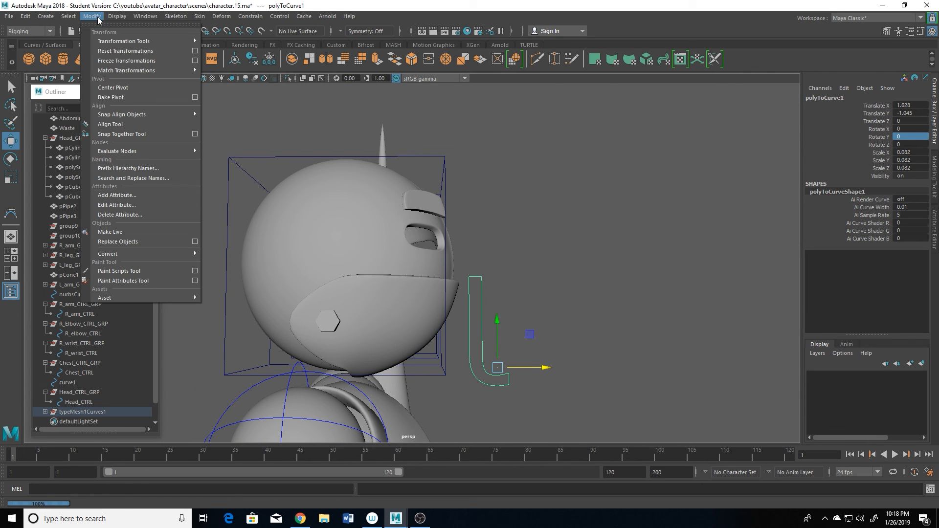
{"action": "left_click", "coordinate": [120, 57]}
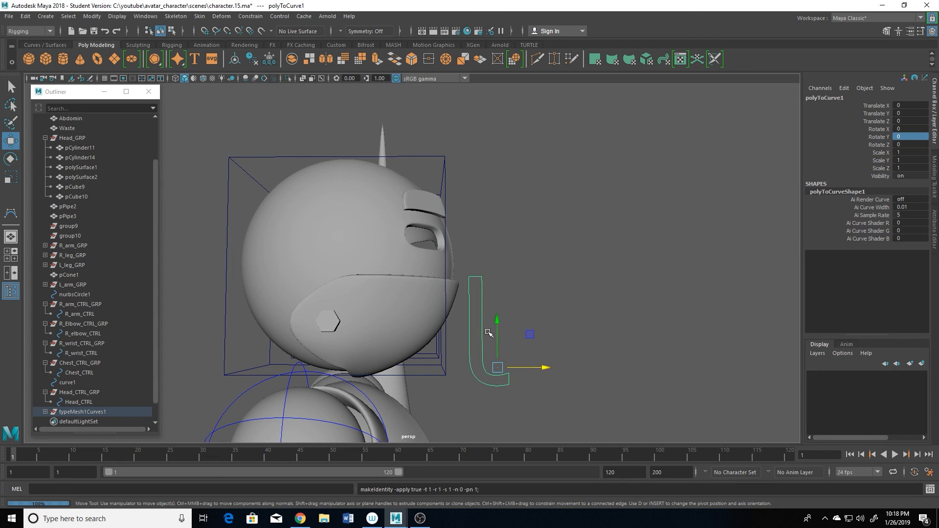
Step: Move the J curve's pivot to the centre of the jaw's hexagonal hinge using point snapping in the front view
{"action": "middle_click_drag", "start_coordinate": [486, 324], "coordinate": [511, 302], "text": "alt"}
{"action": "key", "text": "d"}
{"action": "key", "text": "space"}
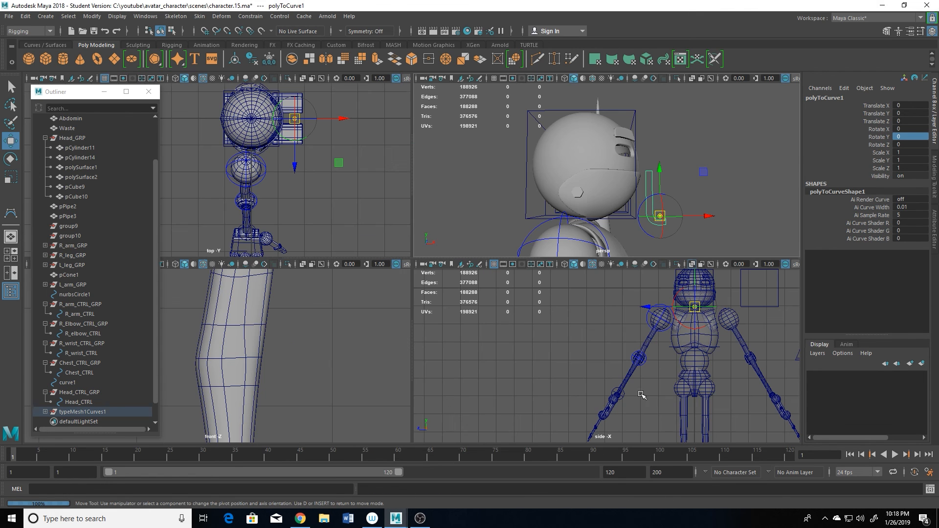
{"action": "key", "text": "space"}
{"action": "key", "text": "f"}
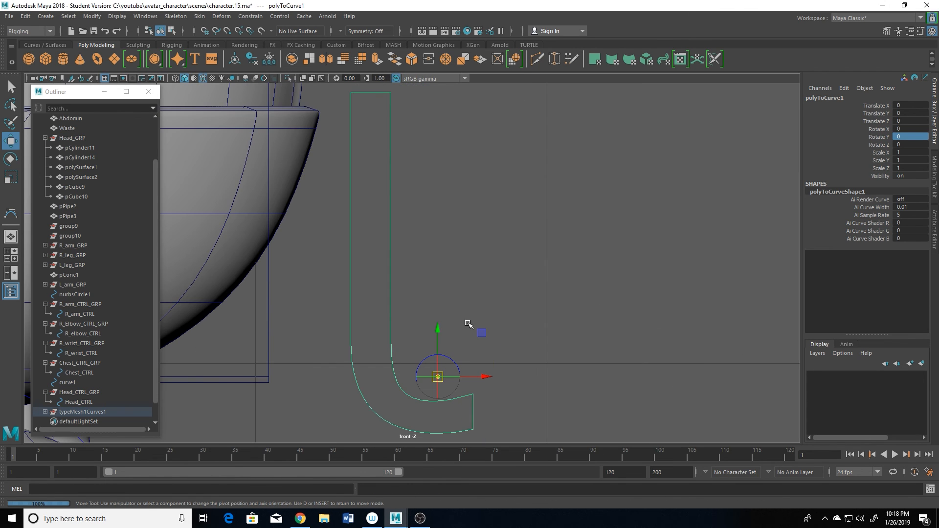
{"action": "right_click_drag", "start_coordinate": [469, 325], "coordinate": [623, 348], "text": "alt"}
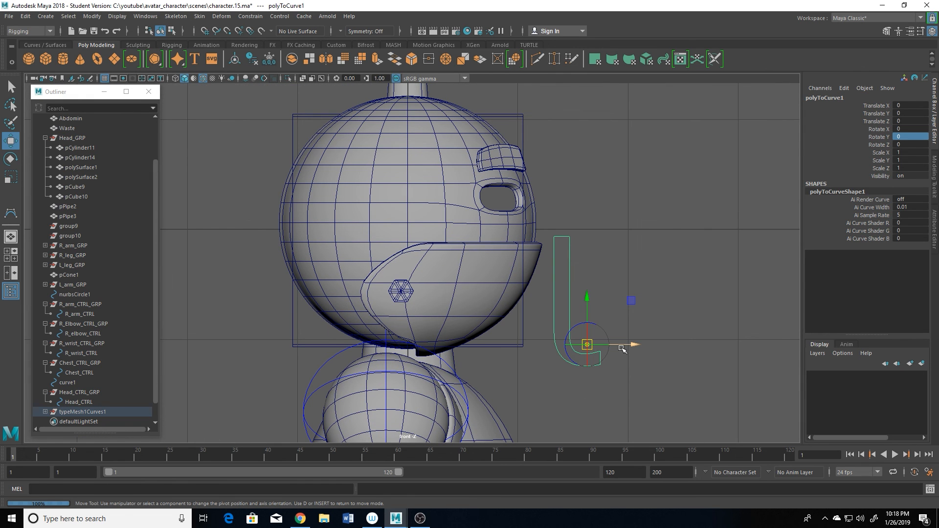
{"action": "key", "text": "v"}
{"action": "left_click_drag", "start_coordinate": [640, 348], "coordinate": [403, 292]}
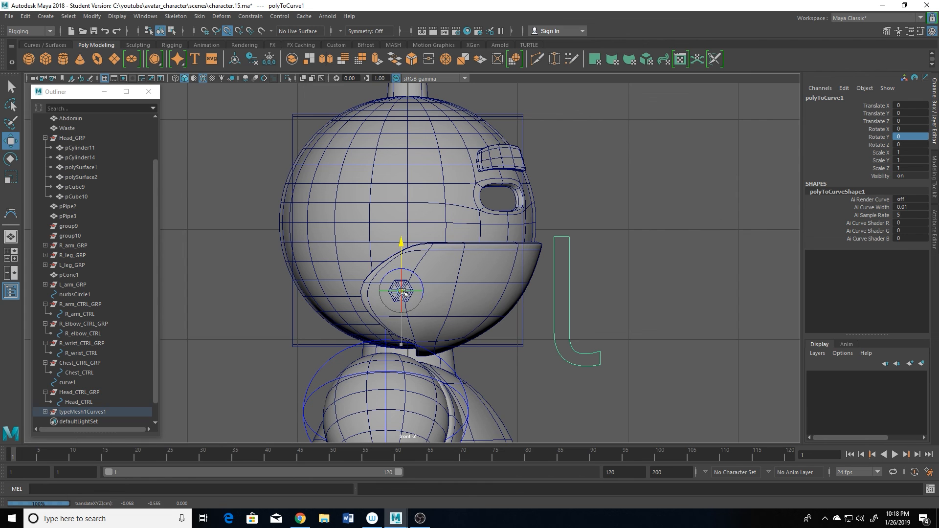
{"action": "right_click_drag", "start_coordinate": [403, 293], "coordinate": [532, 360], "text": "alt"}
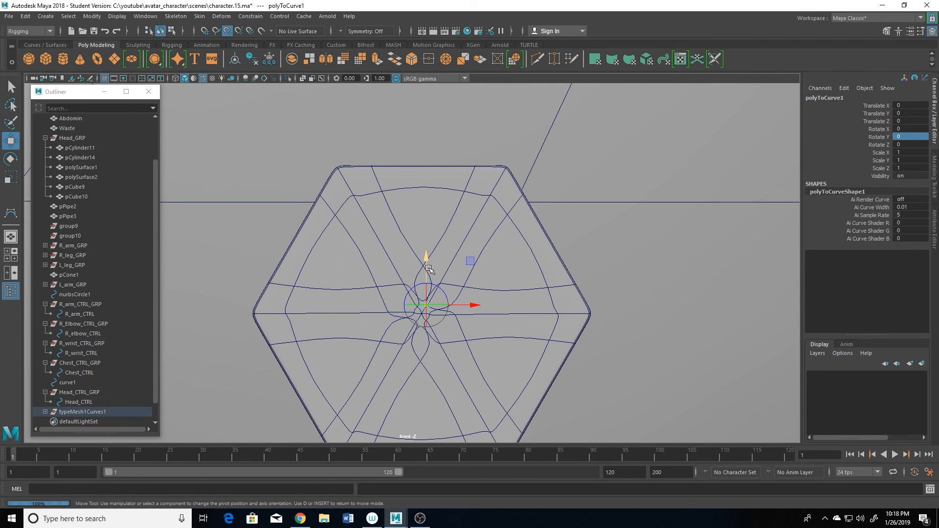
{"action": "left_click_drag", "start_coordinate": [428, 267], "coordinate": [421, 317]}
{"action": "scroll", "coordinate": [503, 357], "scroll_direction": "down", "scroll_amount": 10}
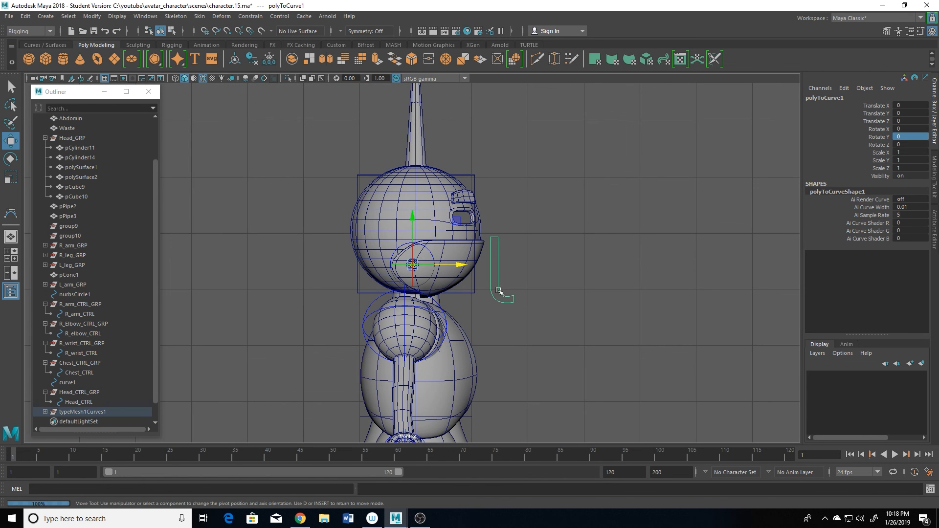
Step: Test-rotate the J curve around the jaw hinge, undo the rotation and return to the perspective view
{"action": "key", "text": "e"}
{"action": "mouse_move", "coordinate": [446, 231]}
{"action": "left_mouse_down"}
{"action": "mouse_move", "coordinate": [451, 248]}
{"action": "mouse_move", "coordinate": [449, 241]}
{"action": "left_mouse_up"}
{"action": "key", "text": "ctrl+z"}
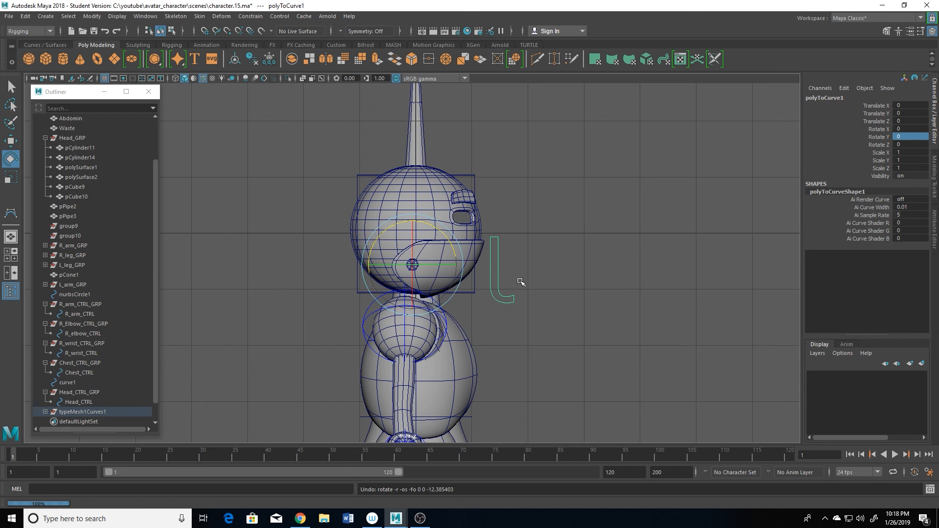
{"action": "key", "text": "space"}
{"action": "key", "text": "space"}
{"action": "left_click_drag", "start_coordinate": [642, 271], "coordinate": [534, 278], "text": "alt"}
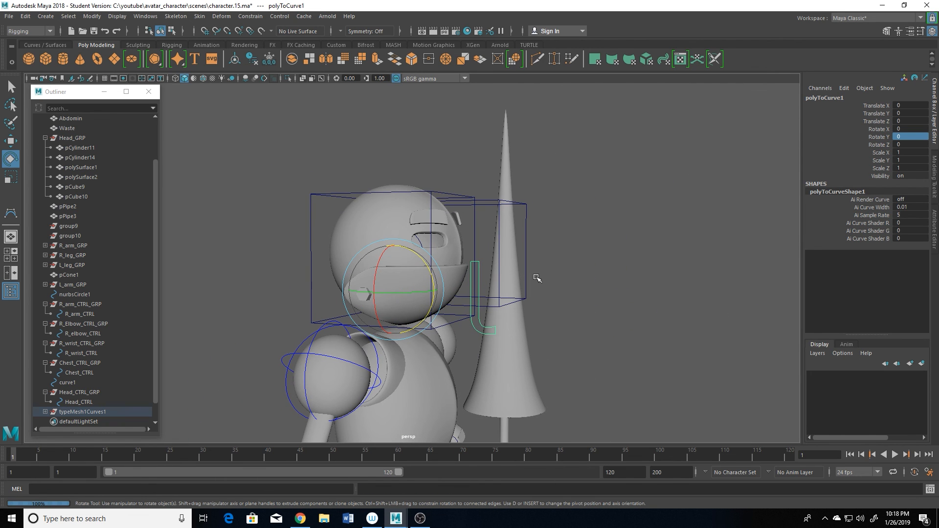